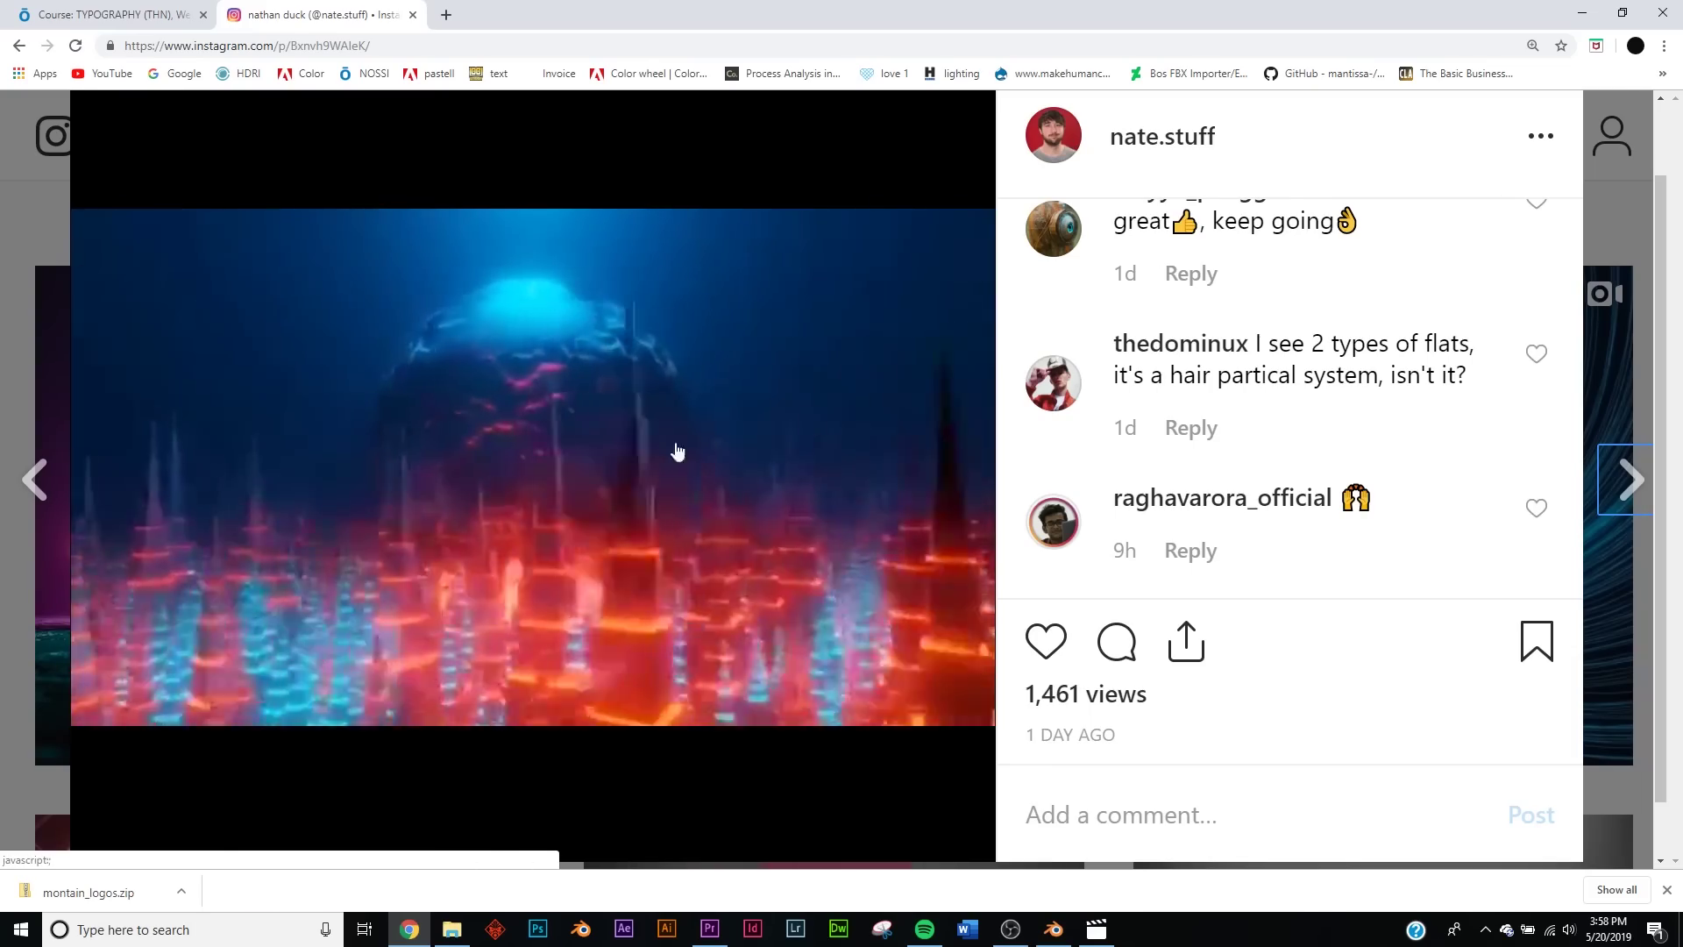
- Close the sci-fi city video post, scroll back to the POSTS grid, then minimize Chrome
{"action": "scroll", "coordinate": [684, 482], "scroll_direction": "up", "scroll_amount": 1}
{"action": "left_click", "coordinate": [1621, 147]}
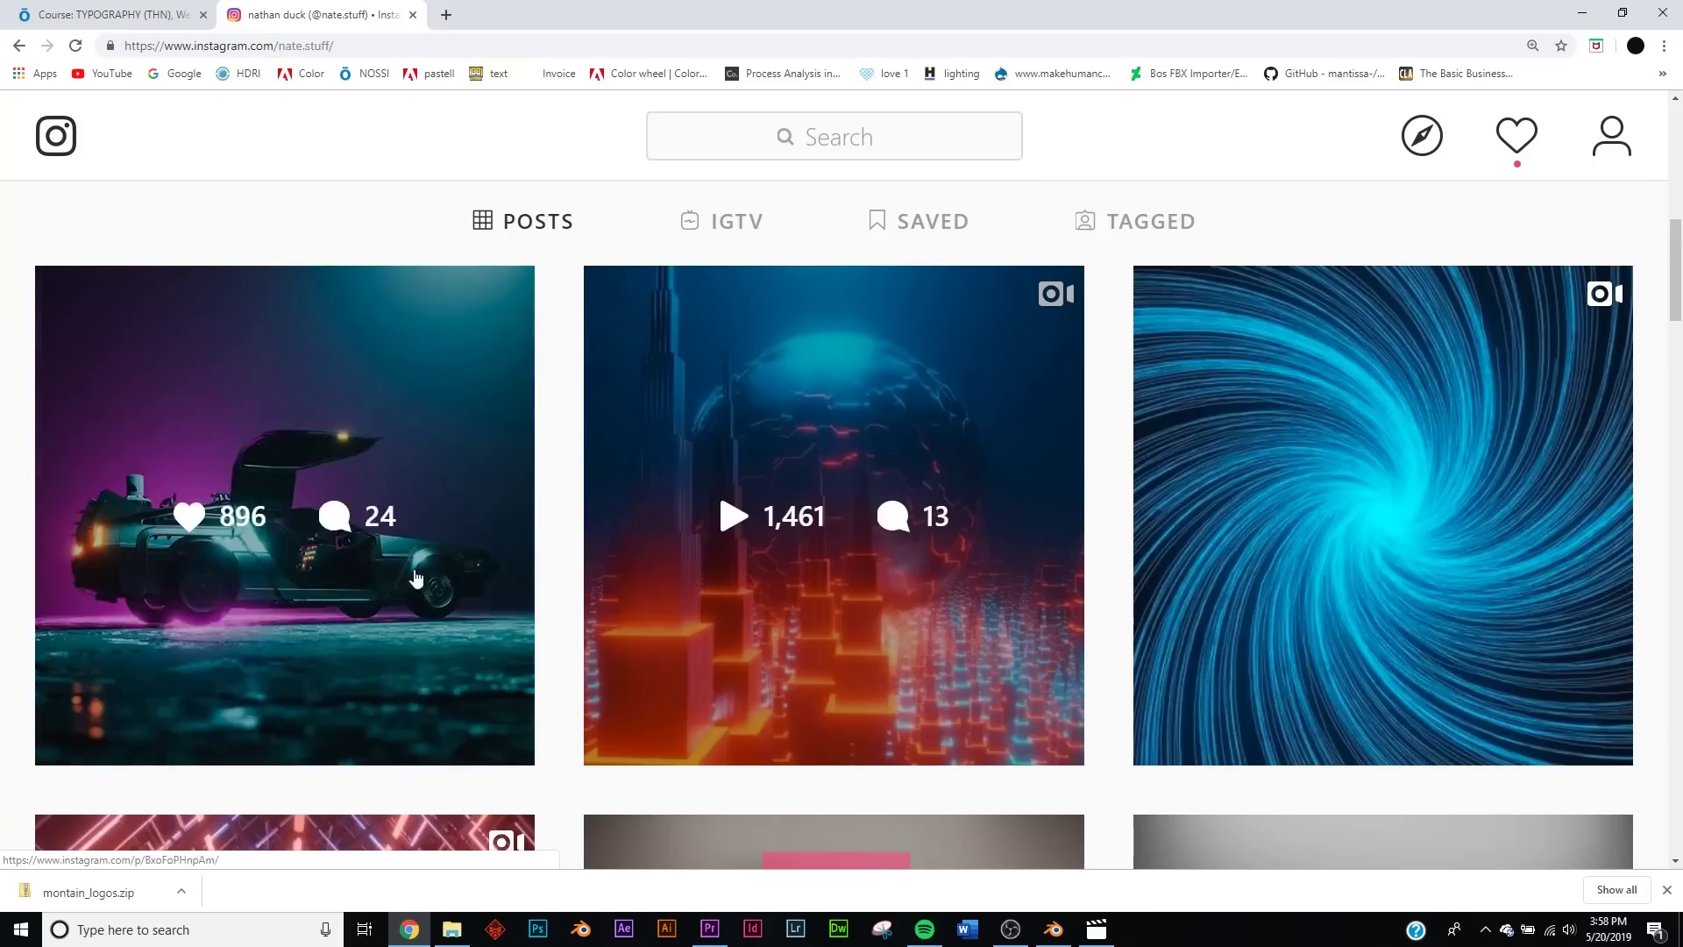
{"action": "scroll", "coordinate": [1004, 658], "scroll_direction": "up", "scroll_amount": 5}
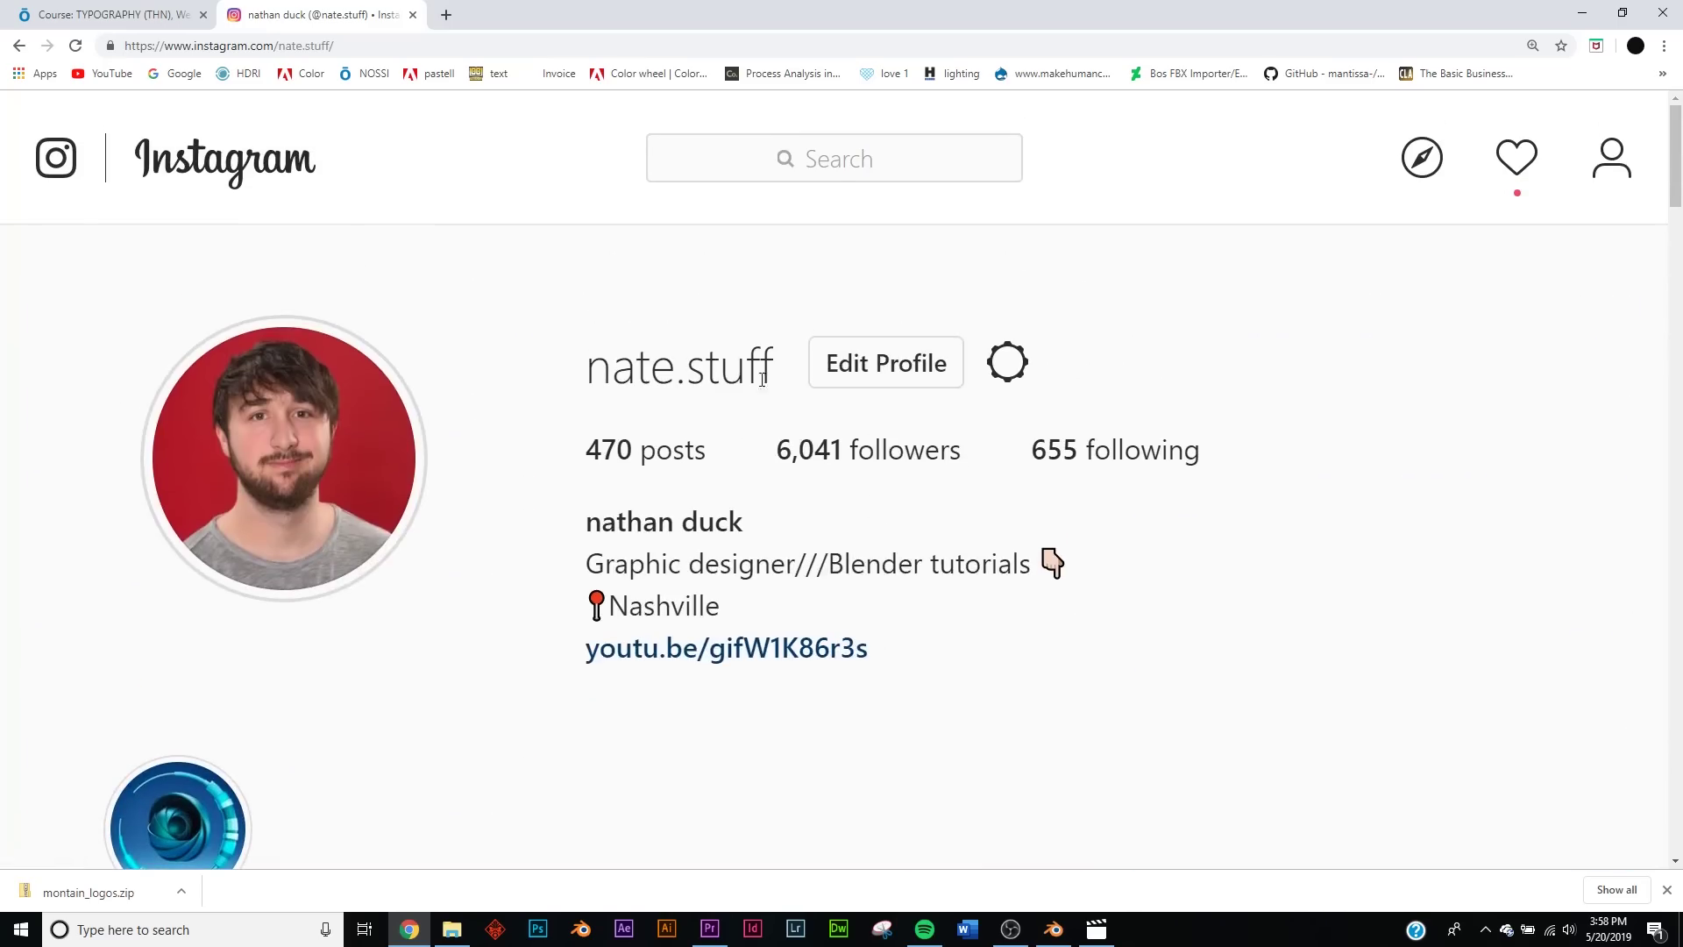
{"action": "scroll", "coordinate": [837, 539], "scroll_direction": "down", "scroll_amount": 5}
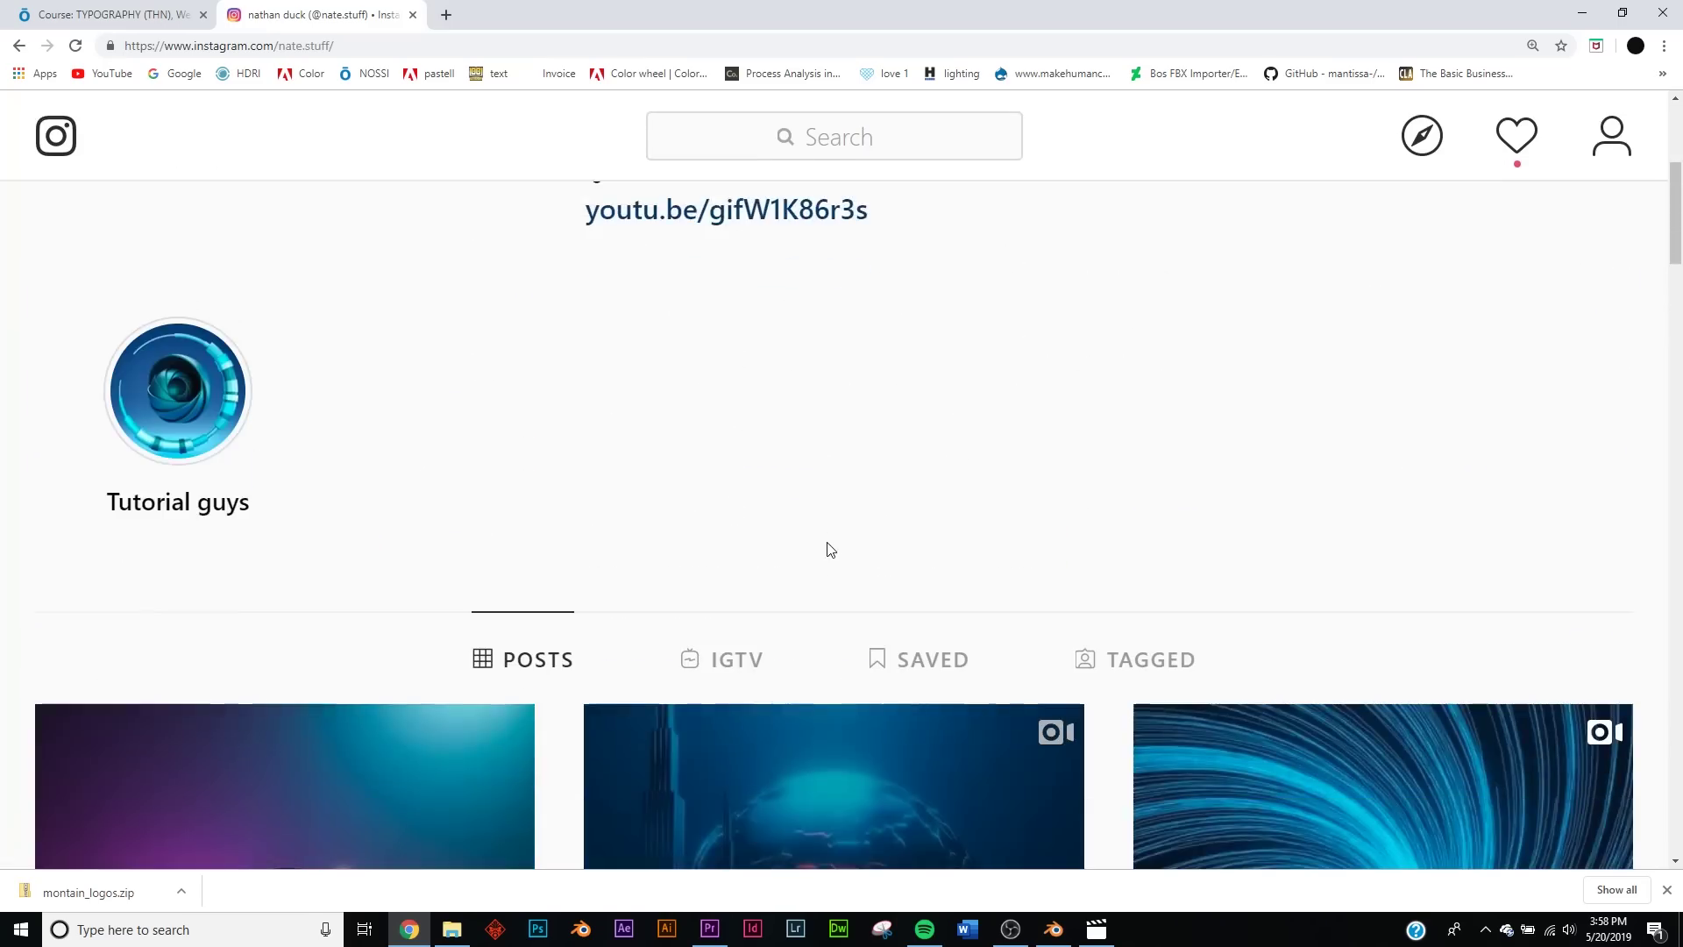
{"action": "scroll", "coordinate": [829, 550], "scroll_direction": "down", "scroll_amount": 5}
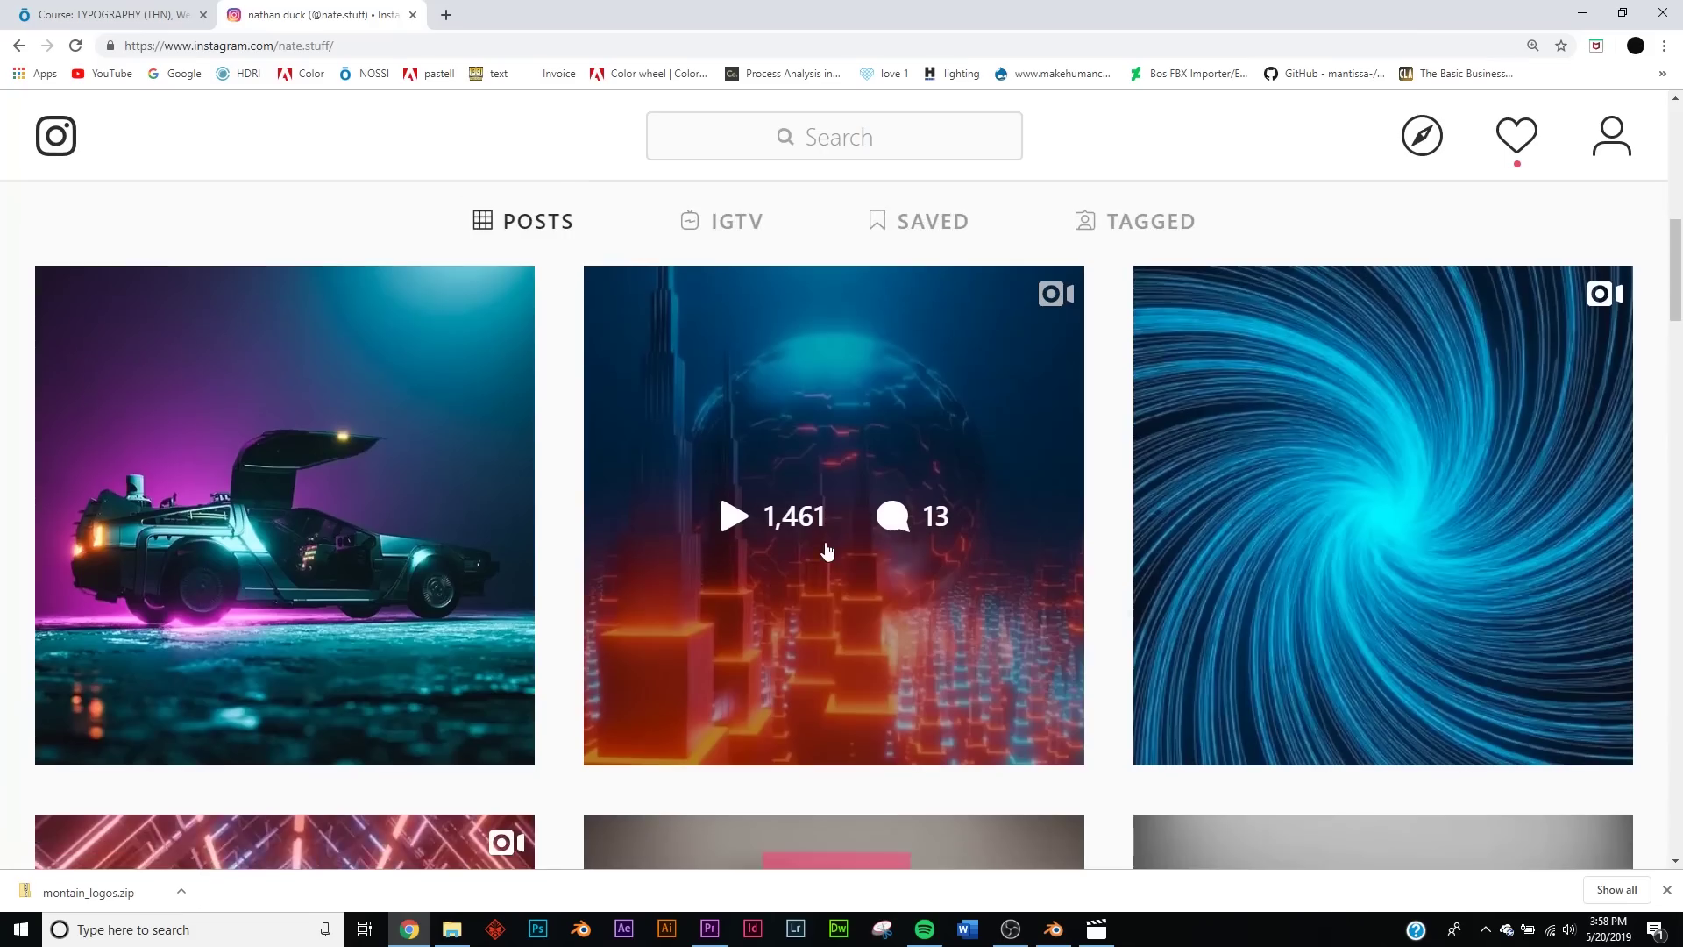
{"action": "left_click", "coordinate": [1587, 16]}
- Add a ground plane and scale it up by 8
{"action": "middle_click_drag", "start_coordinate": [835, 379], "coordinate": [780, 433]}
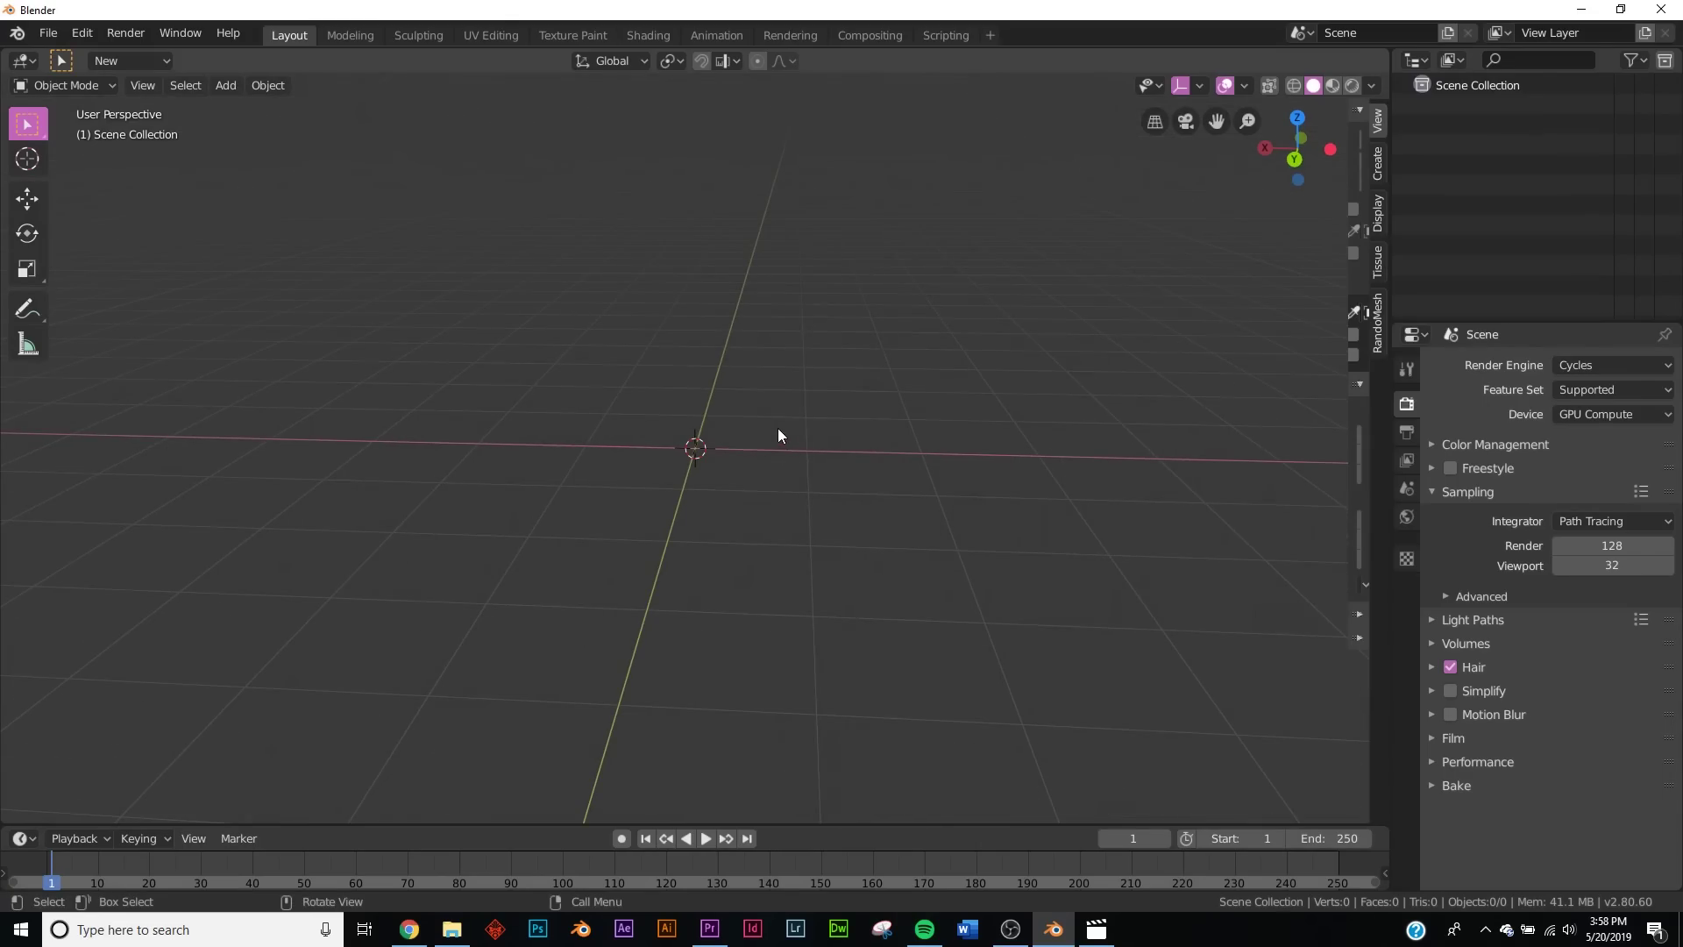
{"action": "key", "text": "shift+a"}
{"action": "mouse_move", "coordinate": [731, 114]}
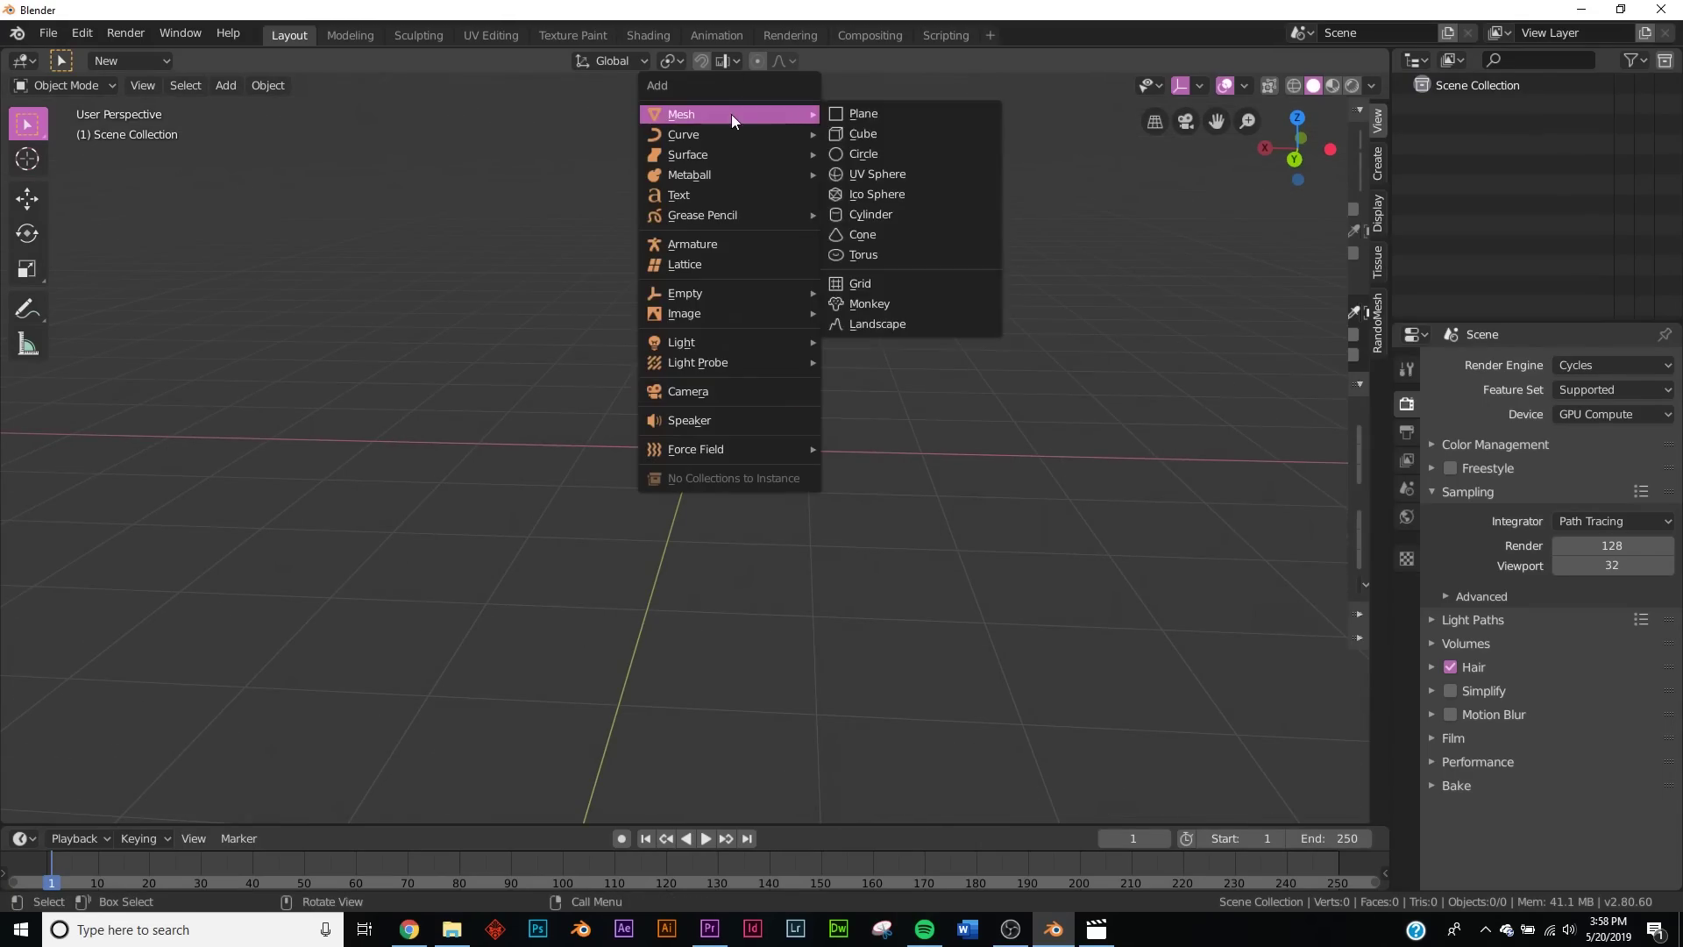
{"action": "left_click", "coordinate": [846, 114]}
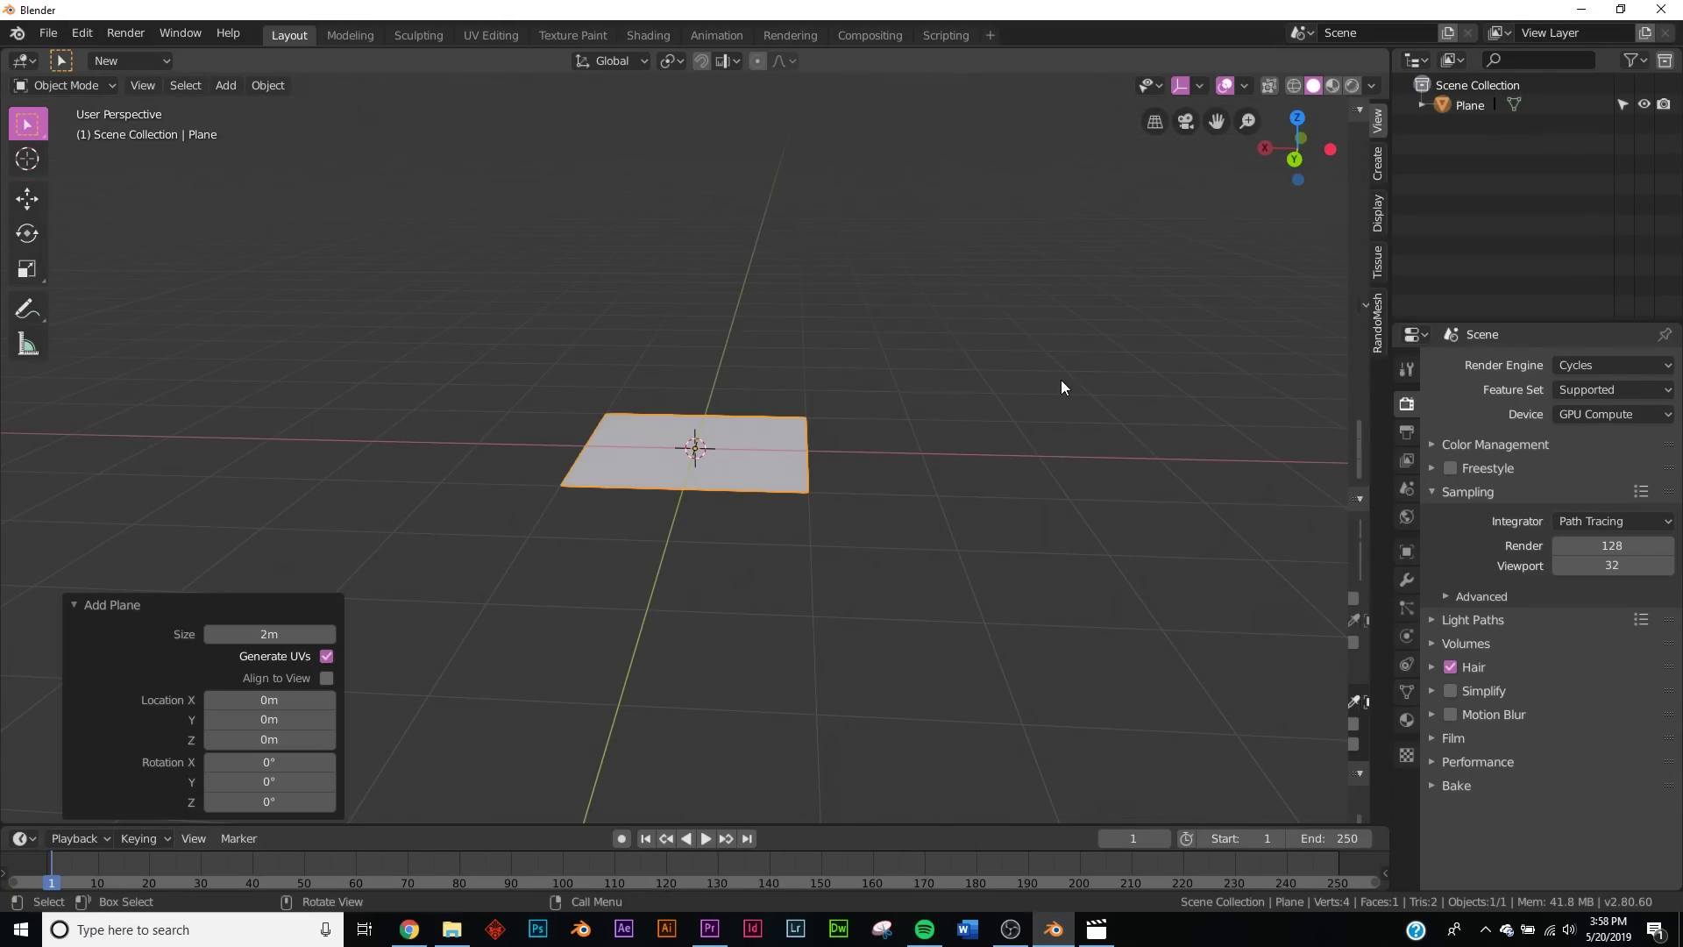
{"action": "key", "text": "s"}
{"action": "key", "text": "8"}
{"action": "key", "text": "Return"}
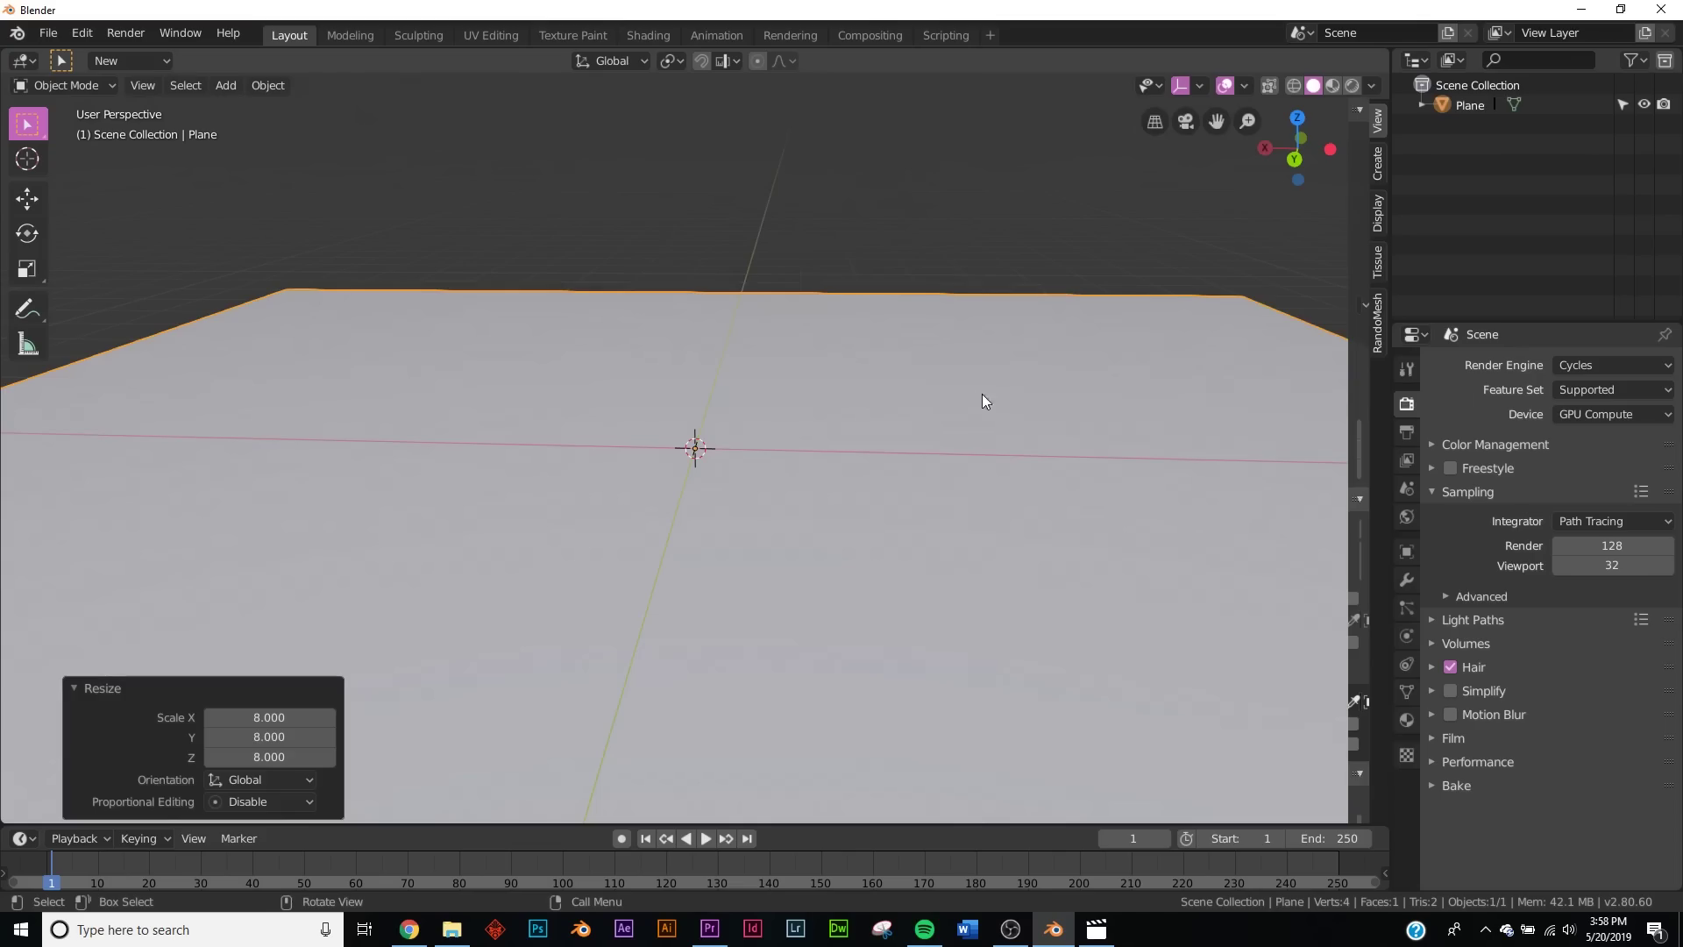
- Add a new cube at the centre of the plane
{"action": "scroll", "coordinate": [970, 405], "scroll_direction": "down", "scroll_amount": 3}
{"action": "middle_click_drag", "start_coordinate": [787, 414], "coordinate": [803, 398]}
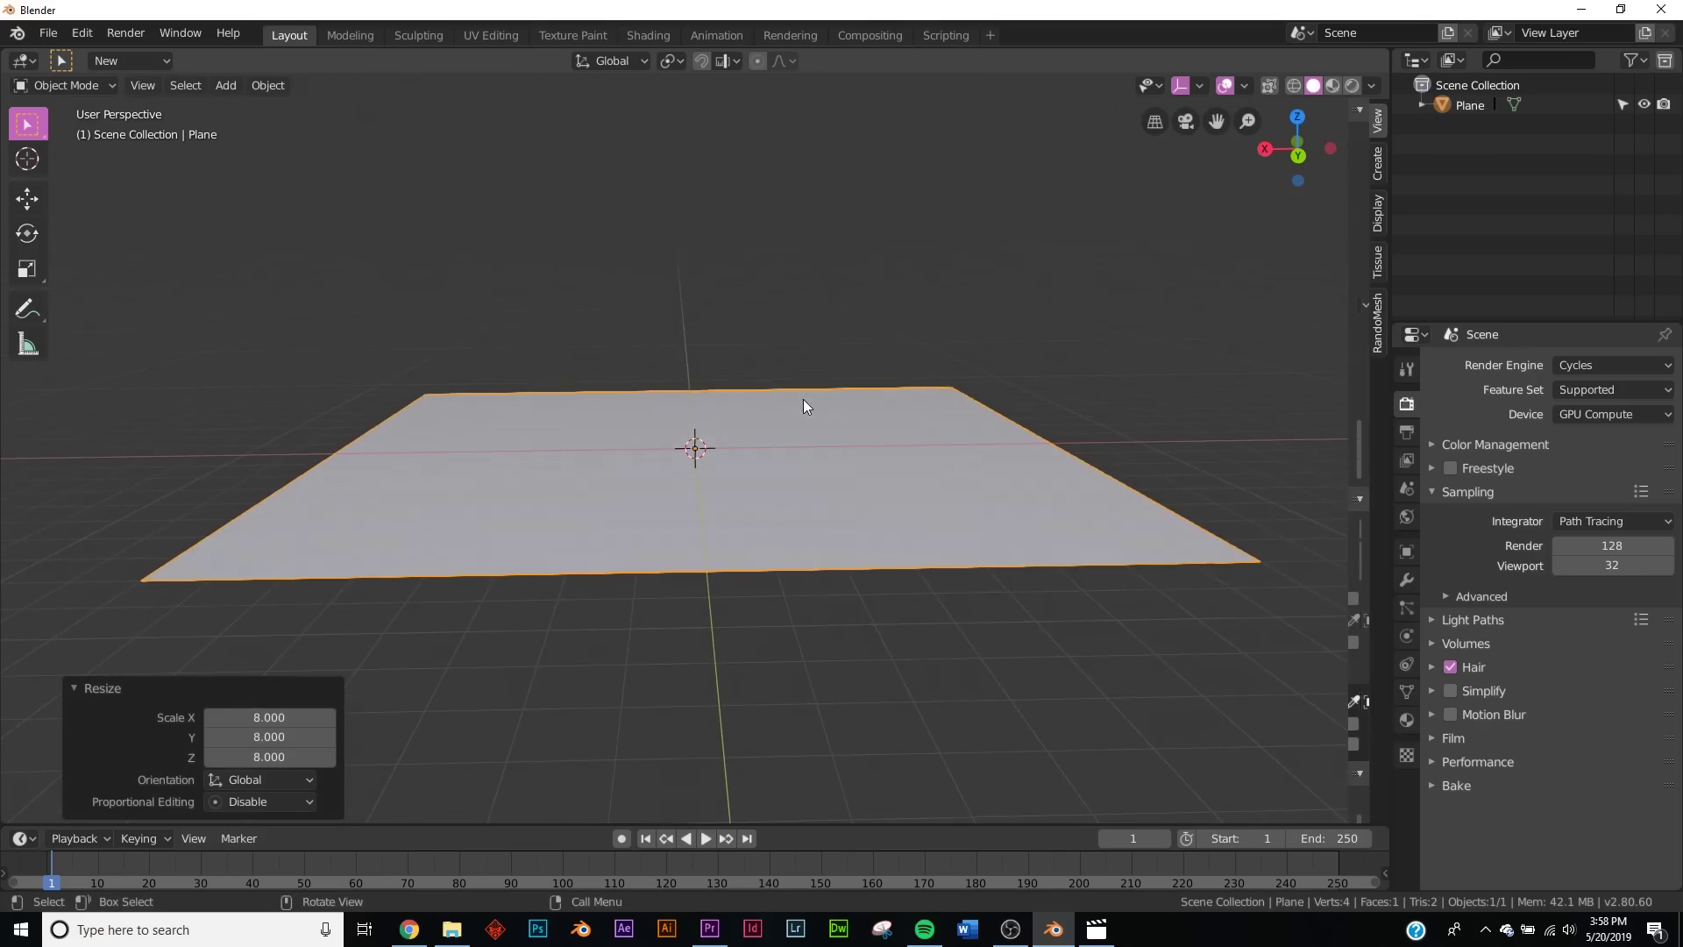
{"action": "key", "text": "shift+a"}
{"action": "mouse_move", "coordinate": [685, 286]}
{"action": "left_click", "coordinate": [772, 307]}
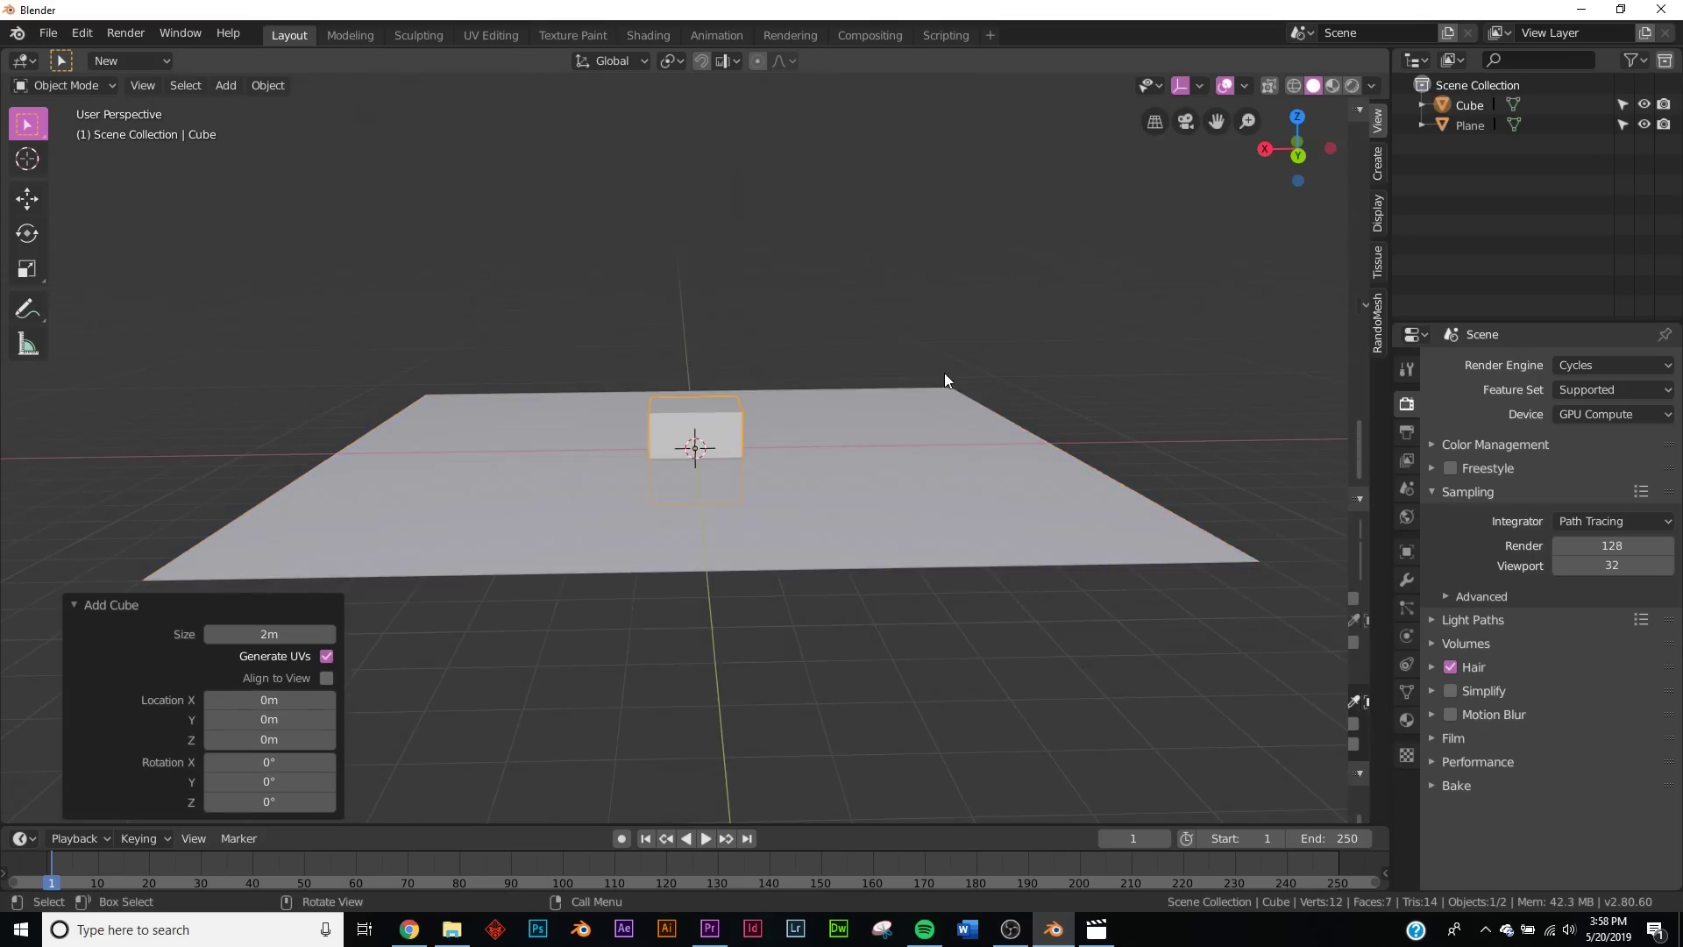
- Slide the cube along X off the plane and centre the view on it
{"action": "middle_click_drag", "start_coordinate": [943, 372], "coordinate": [361, 292], "text": "shift"}
{"action": "left_click", "coordinate": [39, 197]}
{"action": "left_click_drag", "start_coordinate": [508, 437], "coordinate": [930, 491]}
{"action": "key", "text": "KP_Decimal"}
{"action": "scroll", "coordinate": [771, 498], "scroll_direction": "up", "scroll_amount": 5}
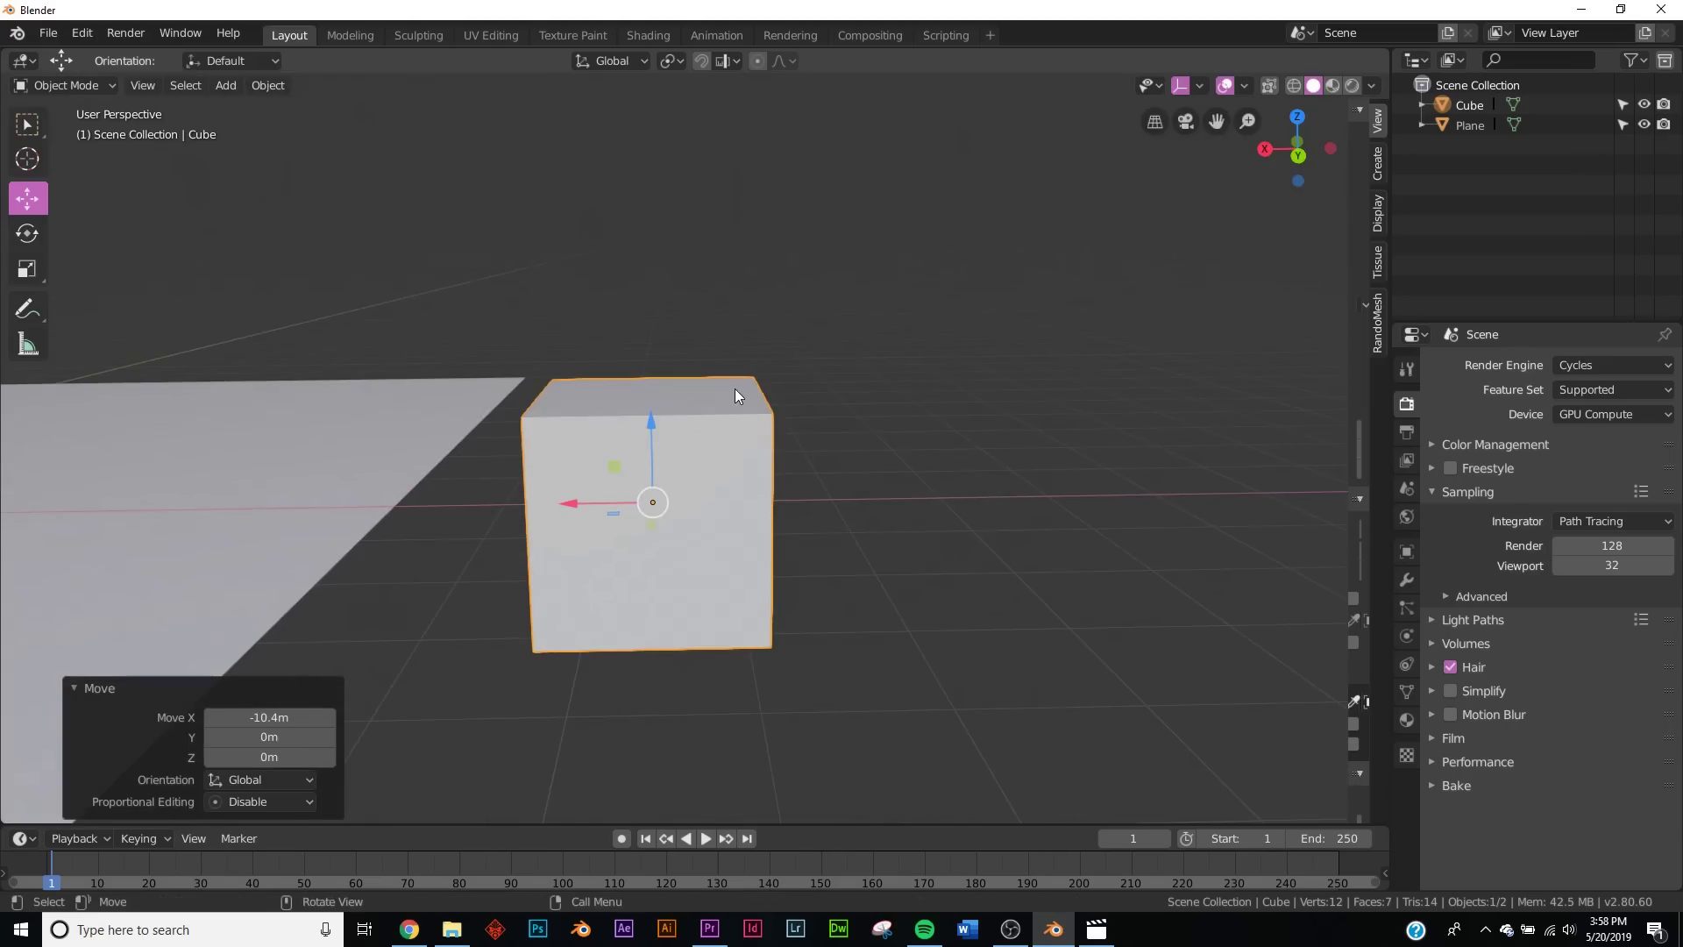
- In Edit Mode with face select, select the cube's top face
{"action": "key", "text": "Tab"}
{"action": "left_click", "coordinate": [171, 90]}
{"action": "left_click", "coordinate": [695, 395]}
{"action": "middle_click_drag", "start_coordinate": [875, 421], "coordinate": [263, 390]}
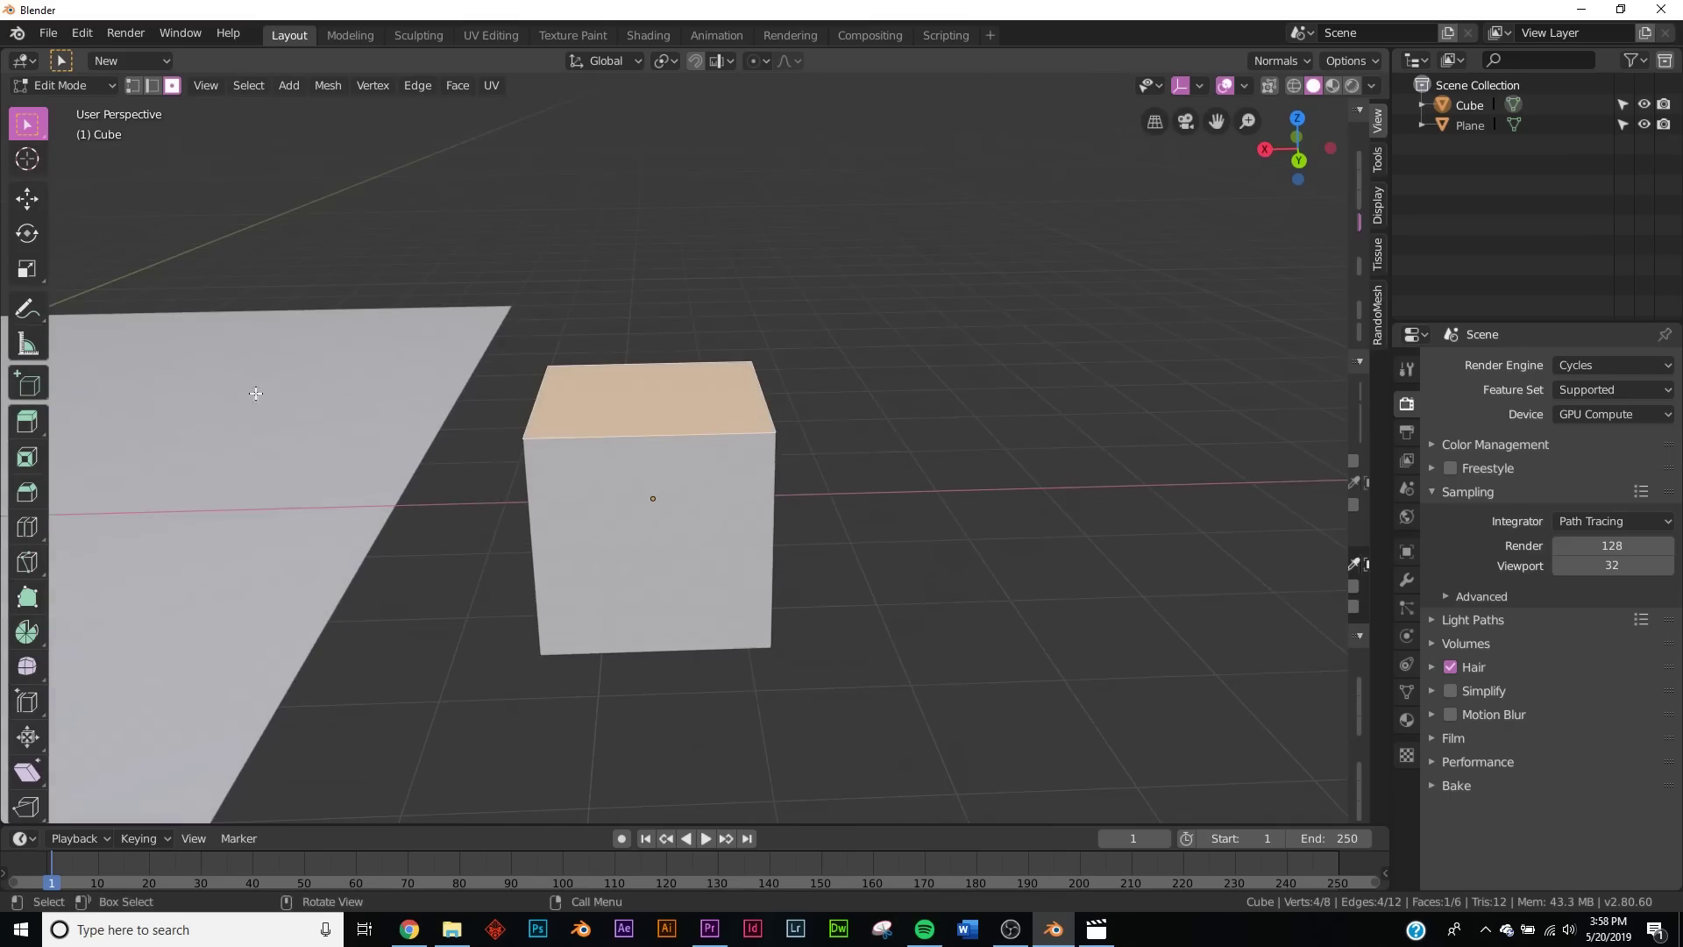
- Inset the top face about 0.21 m and extrude it into a first tier around 1.95 m
{"action": "left_click", "coordinate": [28, 458]}
{"action": "left_click_drag", "start_coordinate": [687, 465], "coordinate": [964, 420]}
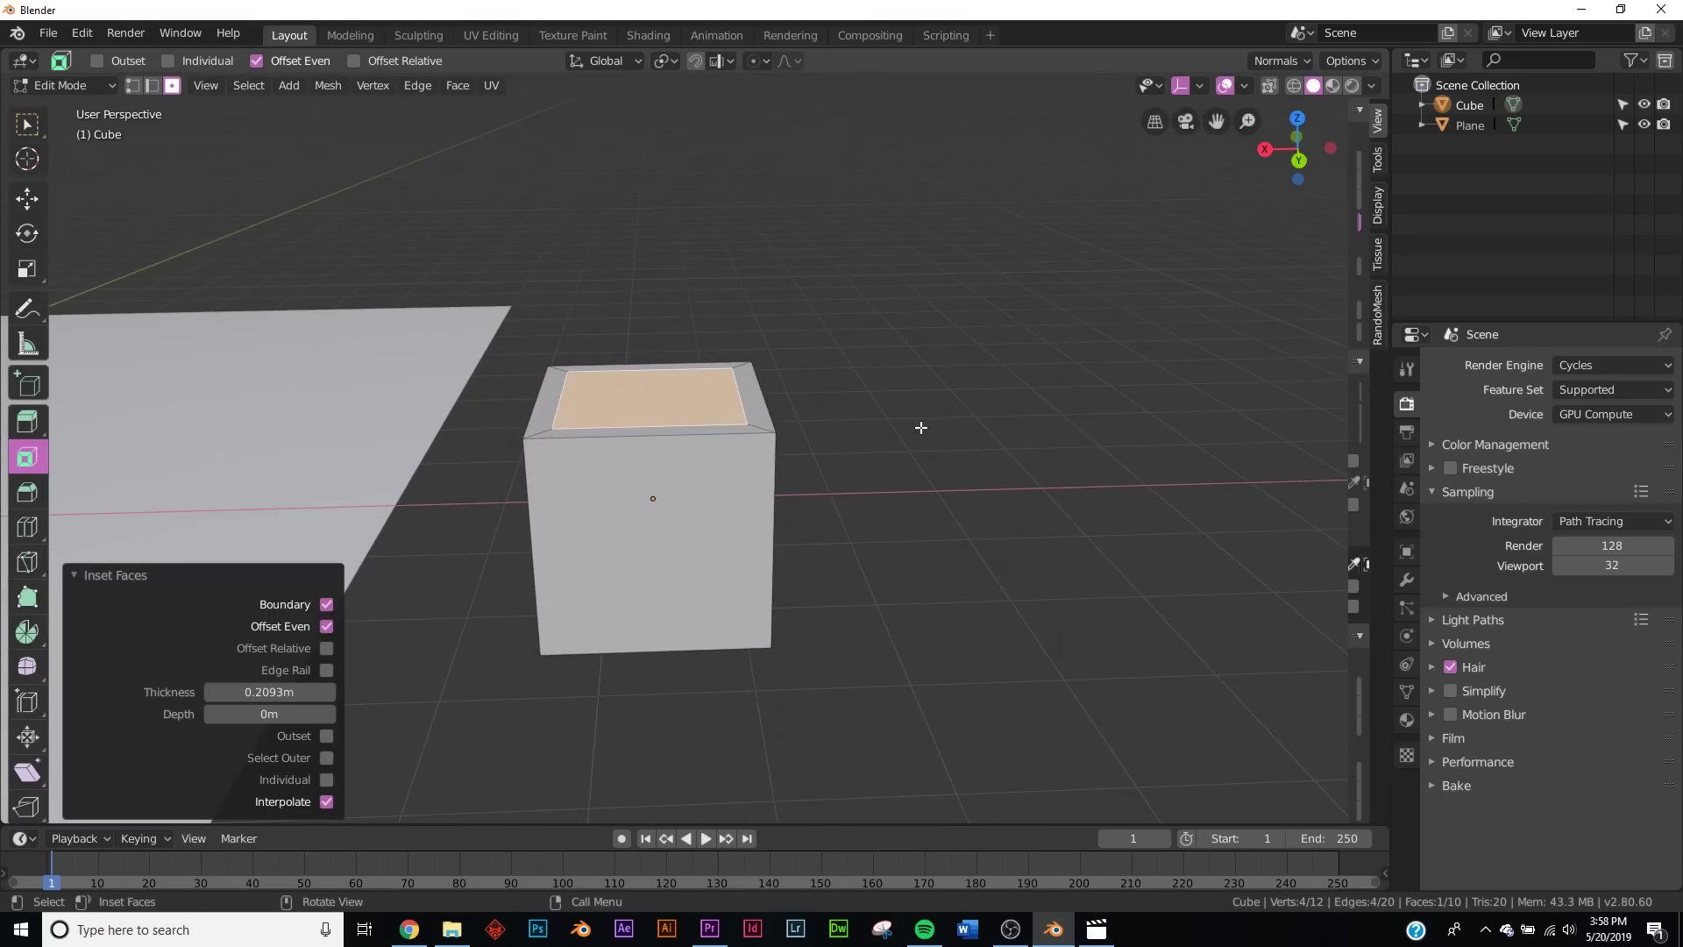
{"action": "middle_click_drag", "start_coordinate": [964, 421], "coordinate": [929, 536]}
{"action": "key", "text": "e"}
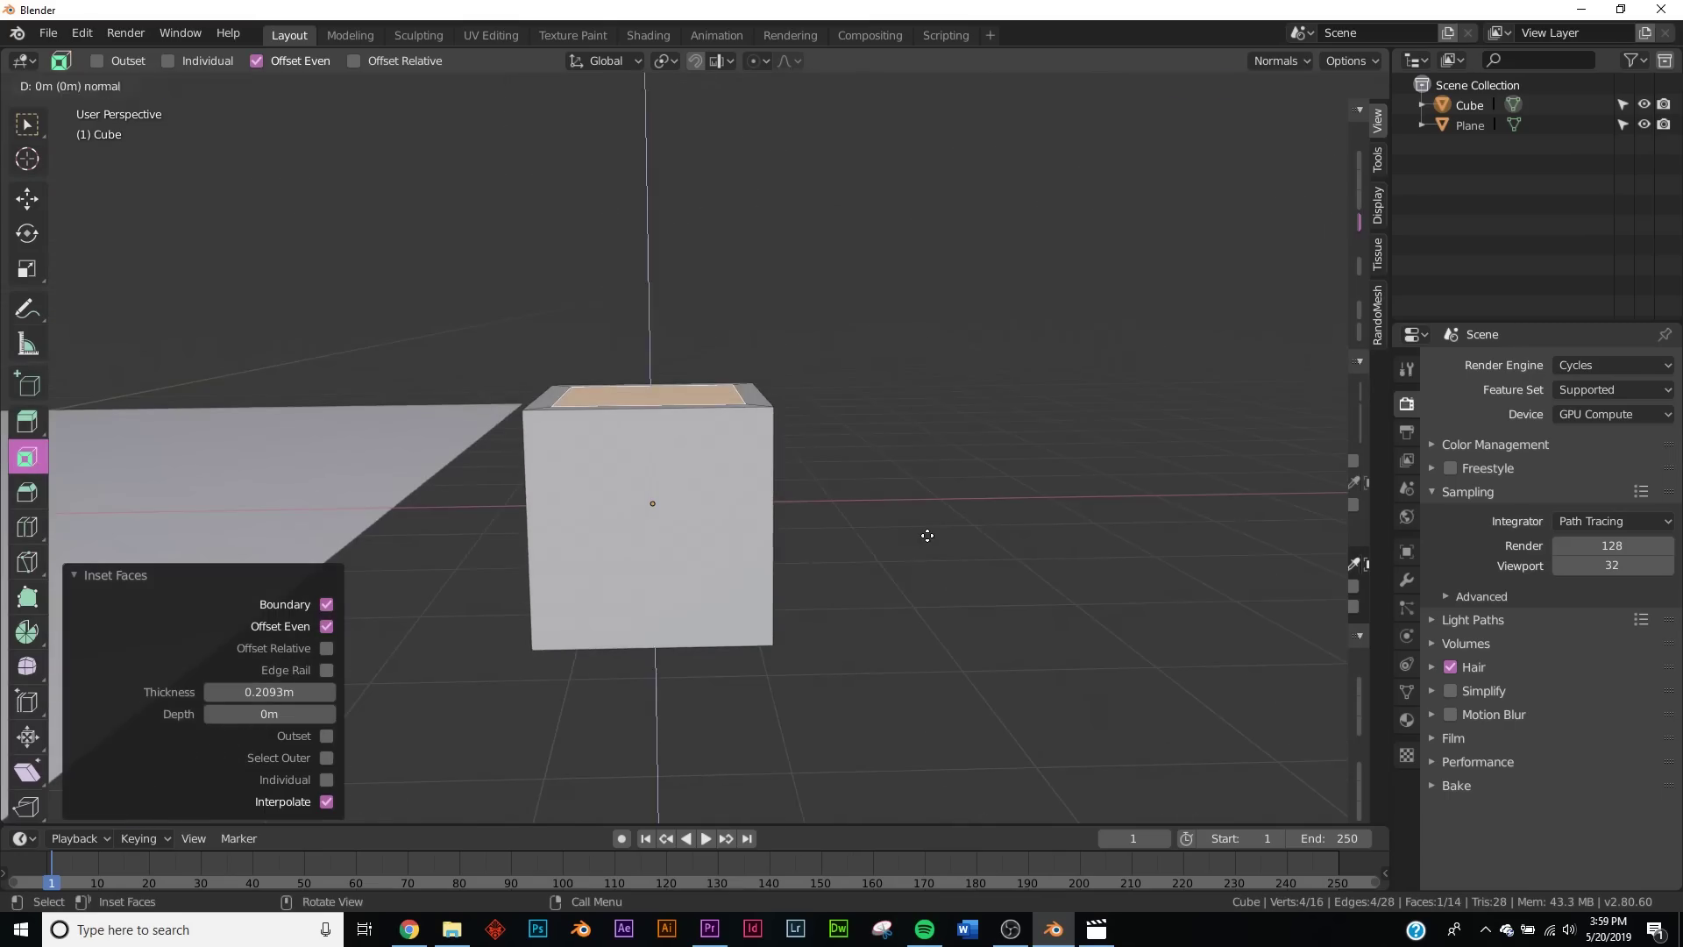
{"action": "left_click", "coordinate": [930, 304]}
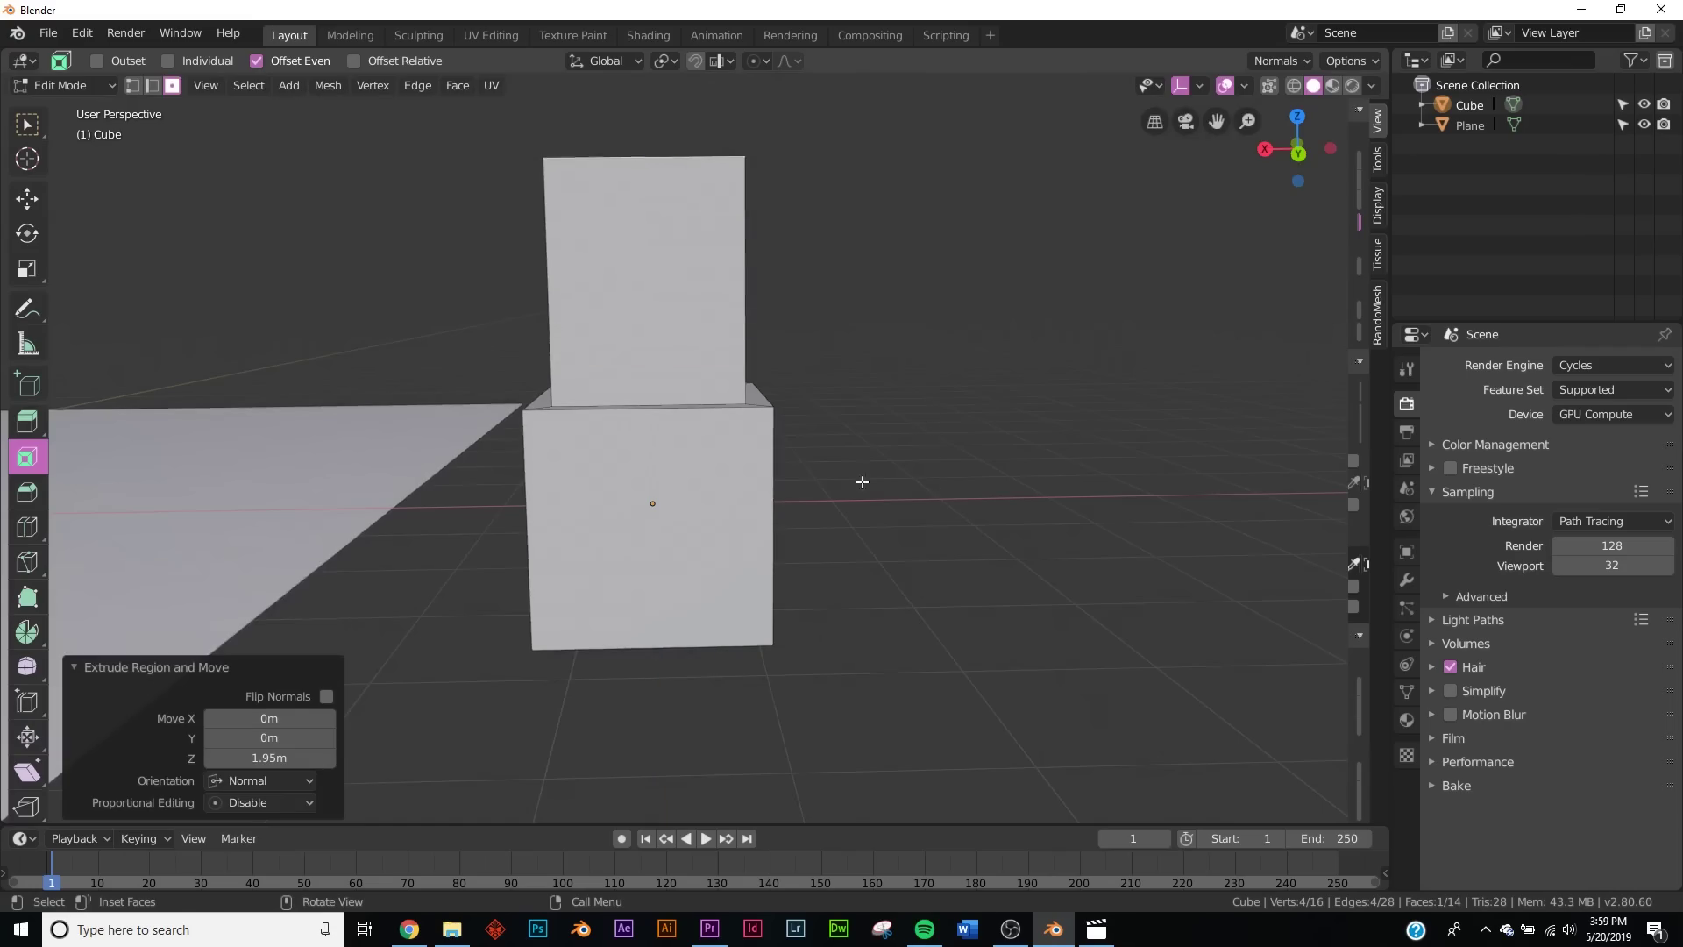
{"action": "middle_click_drag", "start_coordinate": [666, 447], "coordinate": [661, 470]}
{"action": "middle_click_drag", "start_coordinate": [787, 416], "coordinate": [980, 518]}
- Inset and extrude the top face repeatedly to stack three more narrower tiers
{"action": "key", "text": "i"}
{"action": "left_click", "coordinate": [979, 348]}
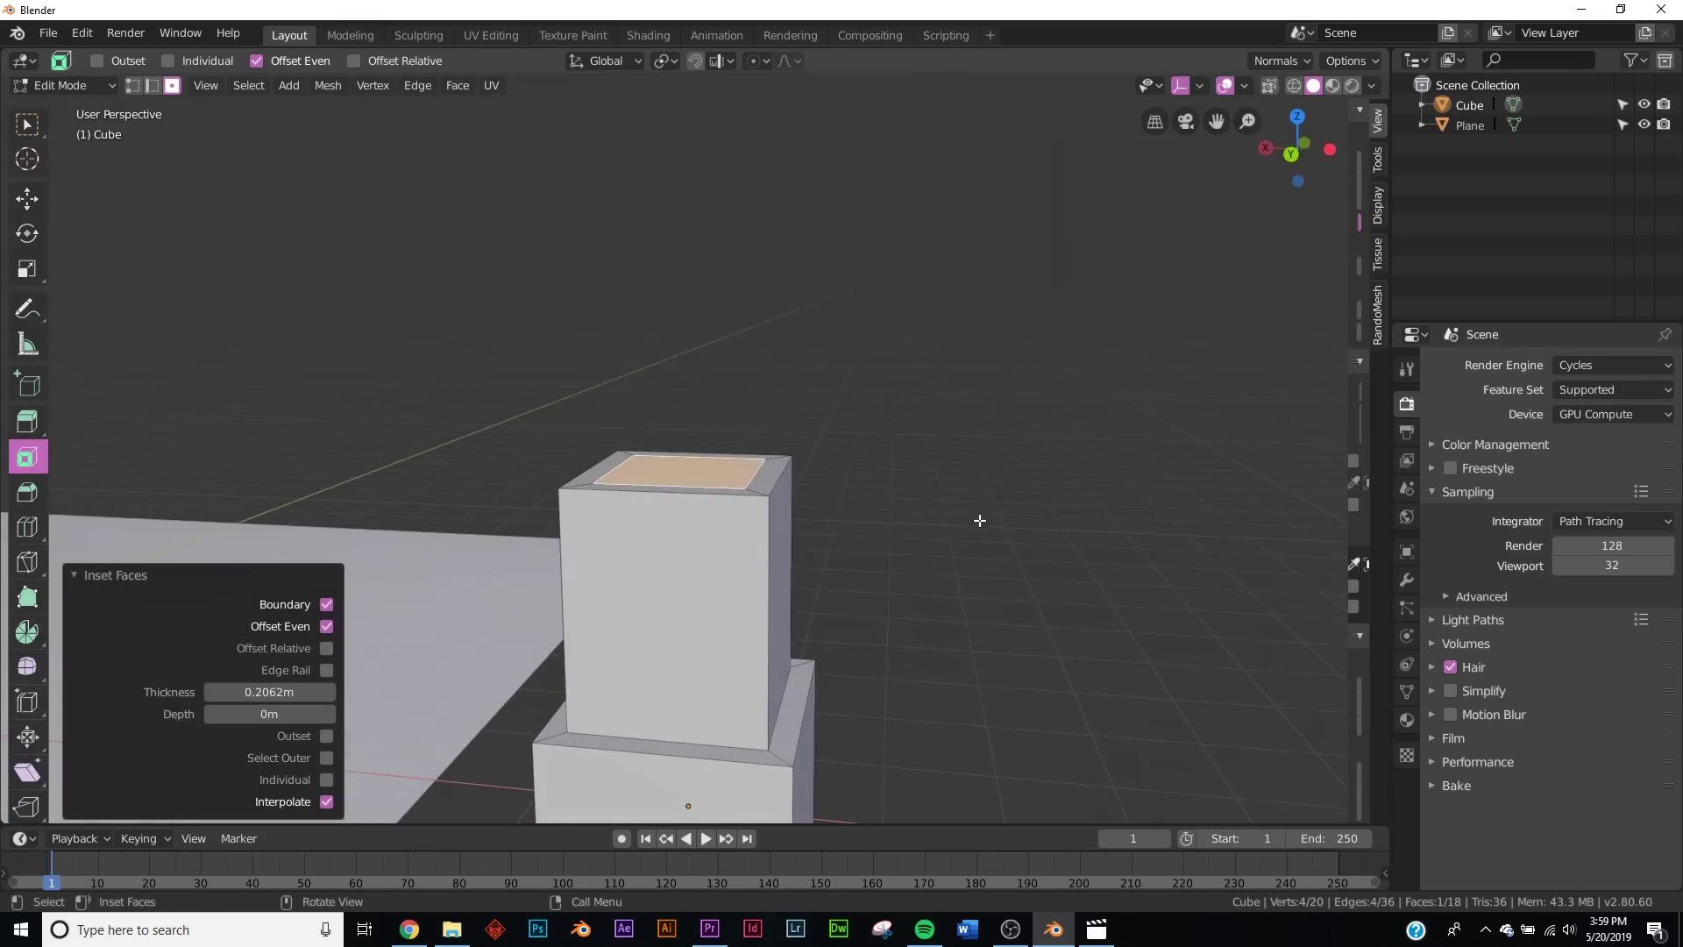
{"action": "key", "text": "e"}
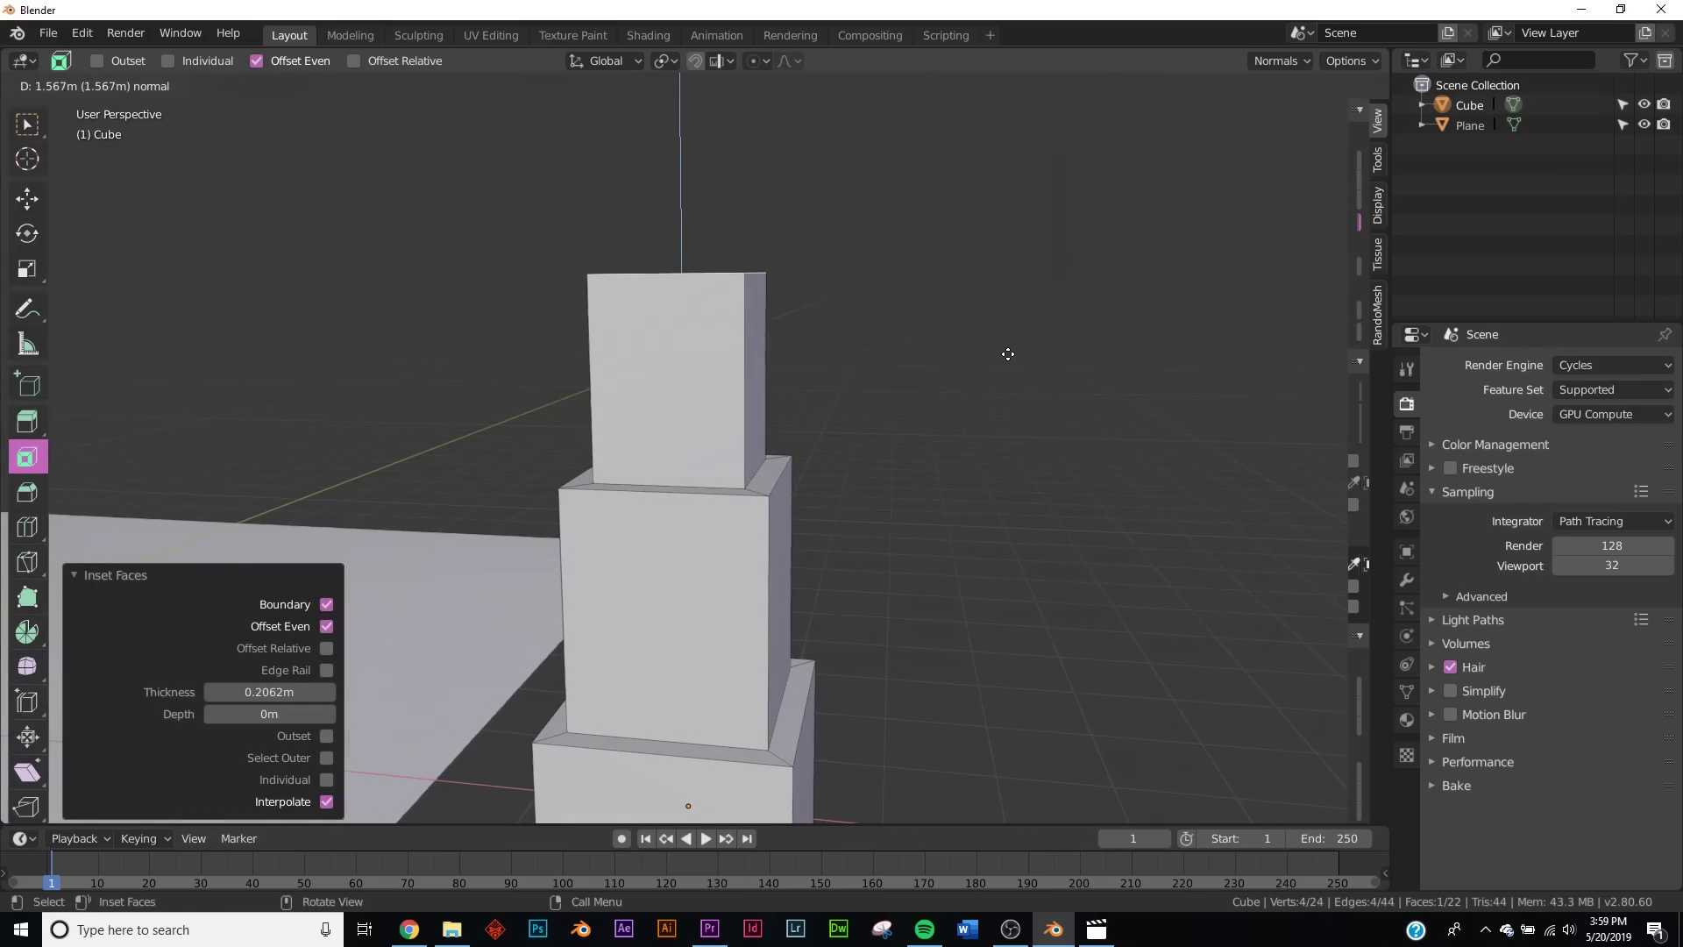
{"action": "left_click", "coordinate": [1008, 354]}
{"action": "middle_click_drag", "start_coordinate": [950, 369], "coordinate": [936, 413]}
{"action": "key", "text": "i"}
{"action": "middle_click_drag", "start_coordinate": [947, 518], "coordinate": [1008, 490]}
{"action": "key", "text": "e"}
{"action": "left_click", "coordinate": [1017, 399]}
{"action": "key", "text": "i"}
{"action": "key", "text": "e"}
{"action": "left_click", "coordinate": [1059, 339]}
- Finish the tower with two more thin inset-and-extrude tiers, then select a base face
{"action": "middle_click_drag", "start_coordinate": [1034, 303], "coordinate": [935, 444]}
{"action": "key", "text": "i"}
{"action": "key", "text": "e"}
{"action": "left_click", "coordinate": [1011, 348]}
{"action": "key", "text": "i"}
{"action": "key", "text": "e"}
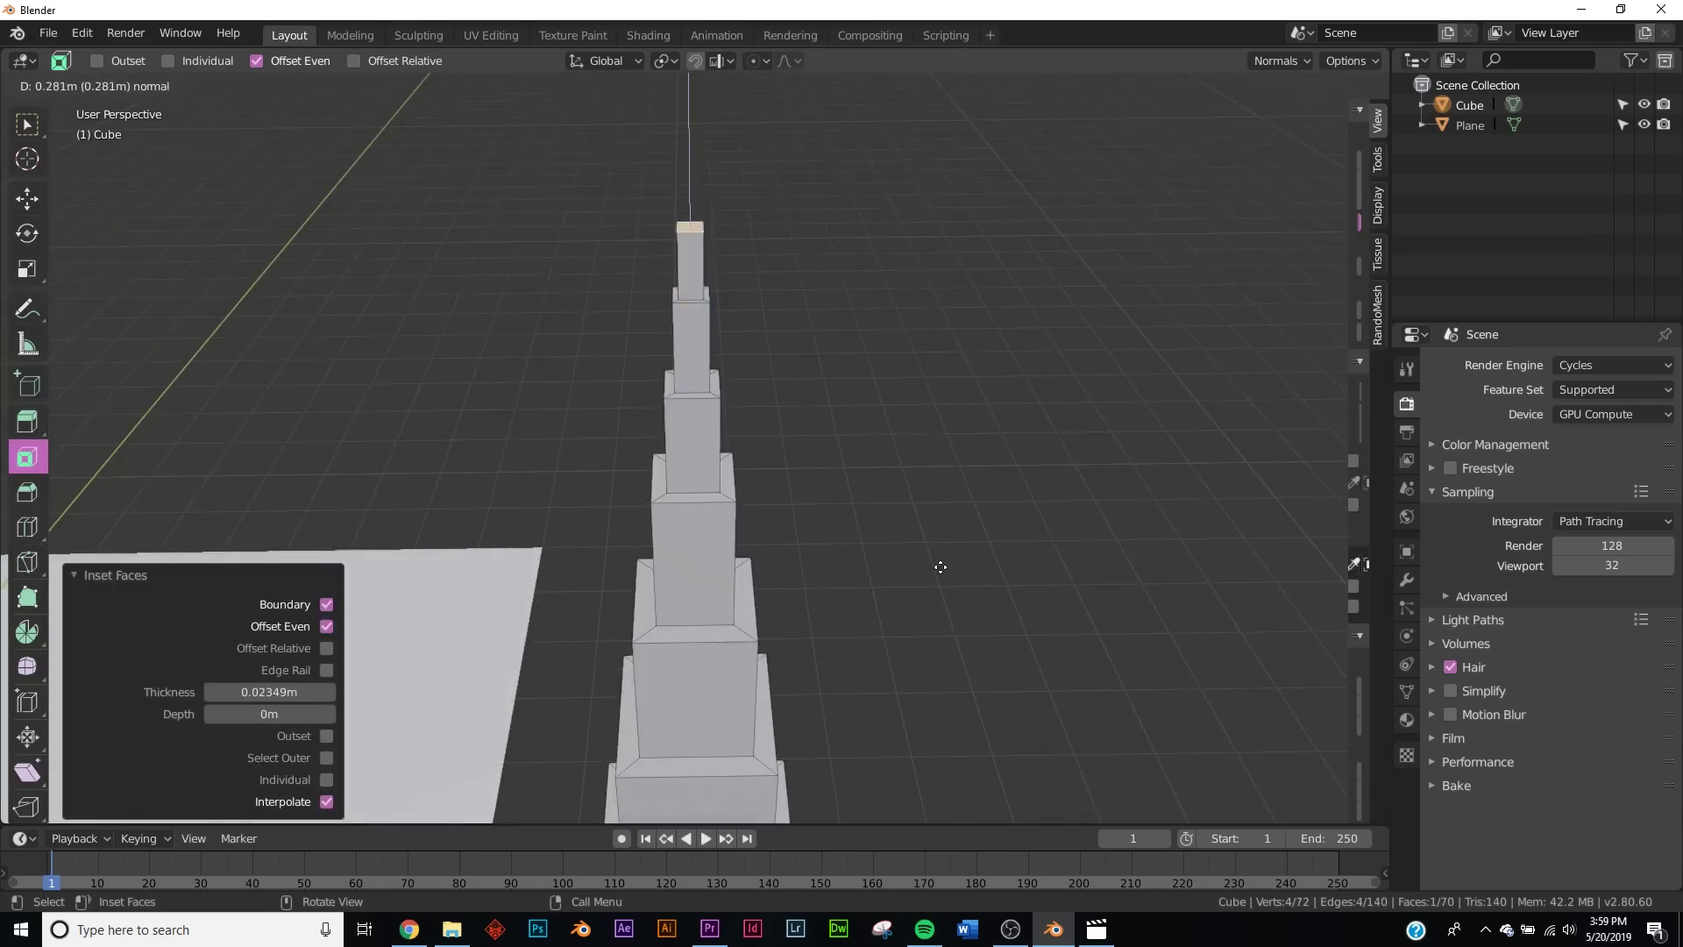
{"action": "left_click", "coordinate": [941, 567]}
{"action": "scroll", "coordinate": [831, 628], "scroll_direction": "down", "scroll_amount": 5}
{"action": "middle_click_drag", "start_coordinate": [831, 628], "coordinate": [881, 501]}
{"action": "left_click", "coordinate": [719, 596]}
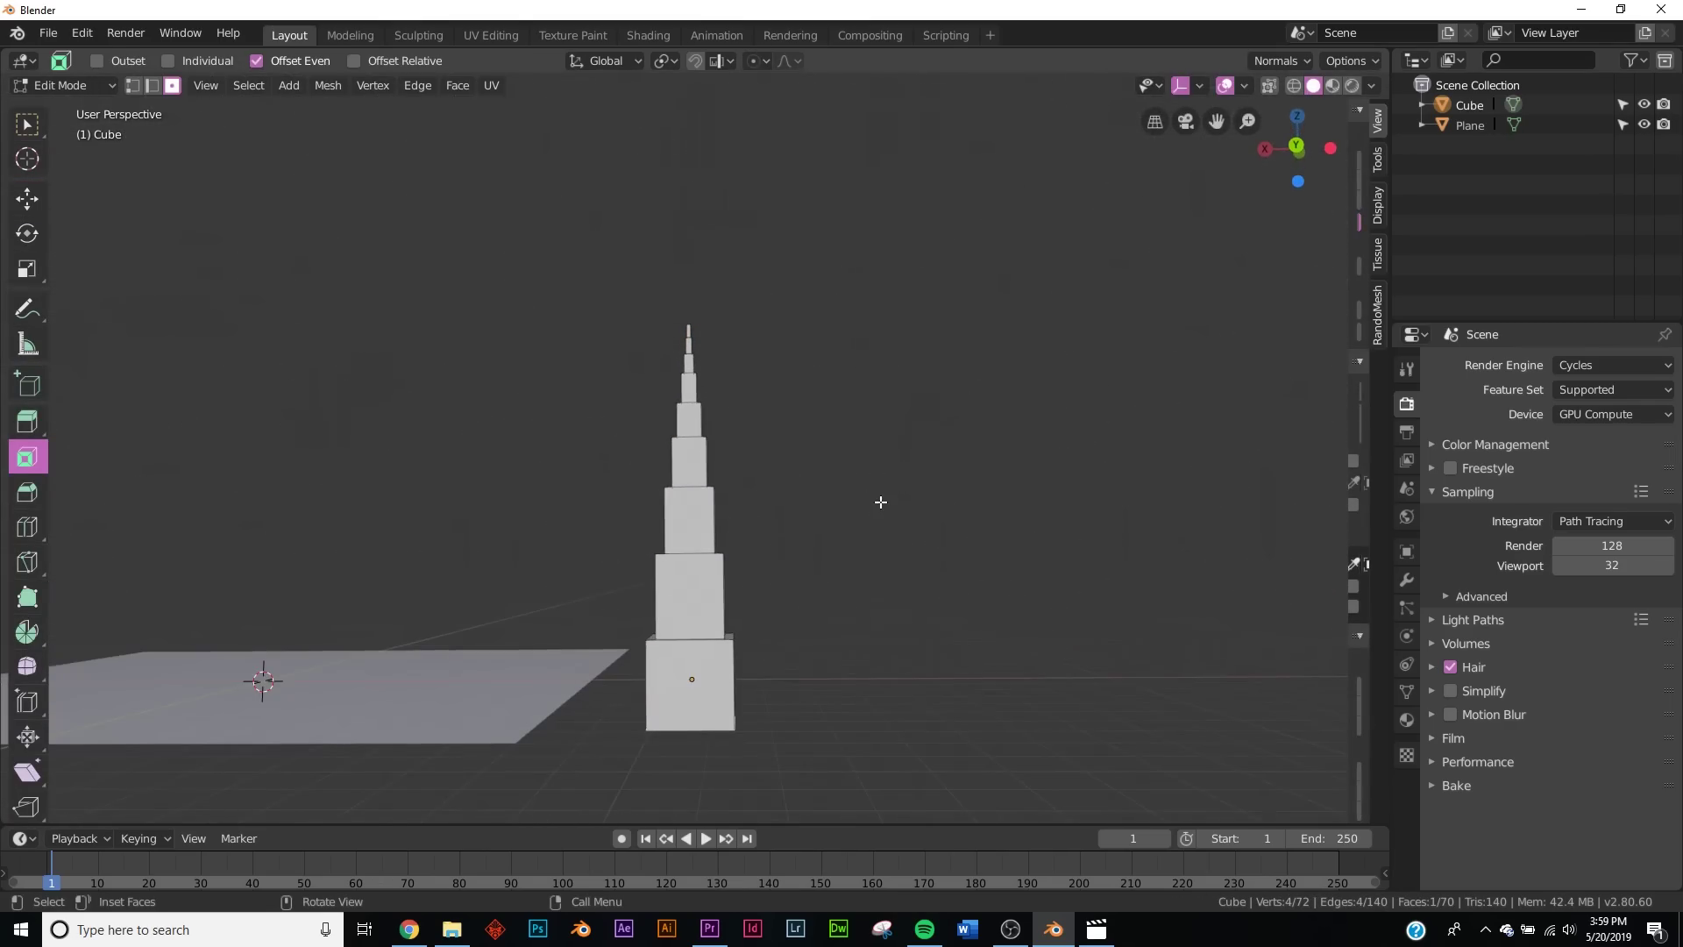
- Extrude the tower's base face downward to lengthen it and return to Object Mode
{"action": "key", "text": "e"}
{"action": "left_click", "coordinate": [881, 621]}
{"action": "key", "text": "Tab"}
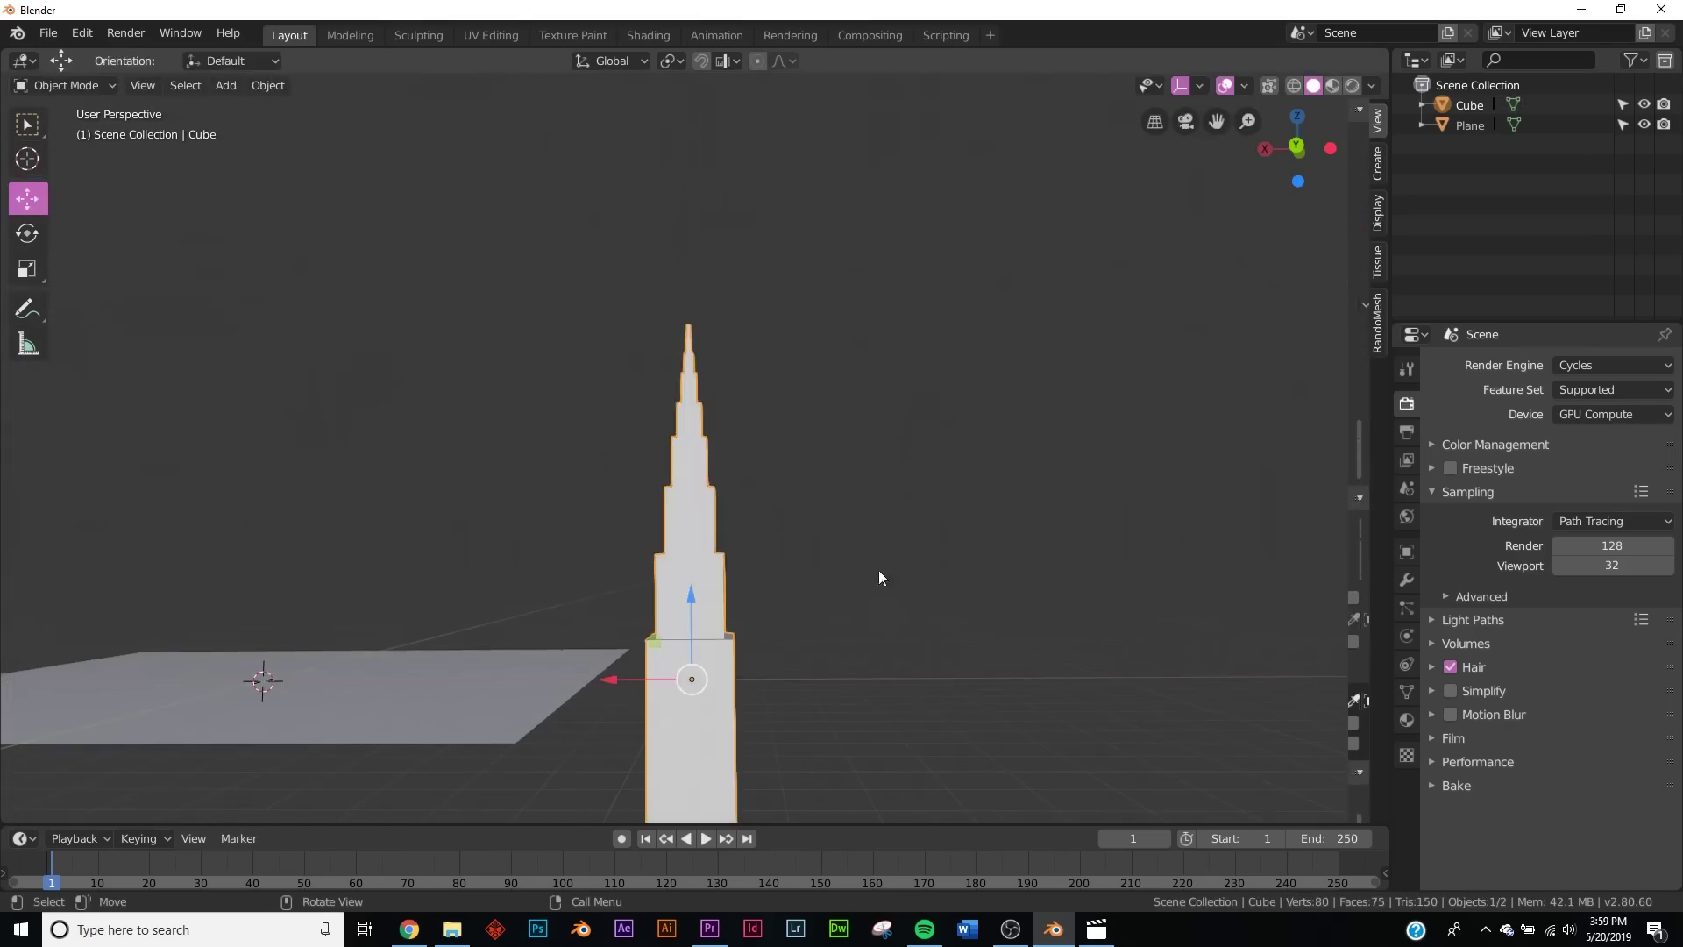
{"action": "middle_click_drag", "start_coordinate": [878, 570], "coordinate": [857, 596]}
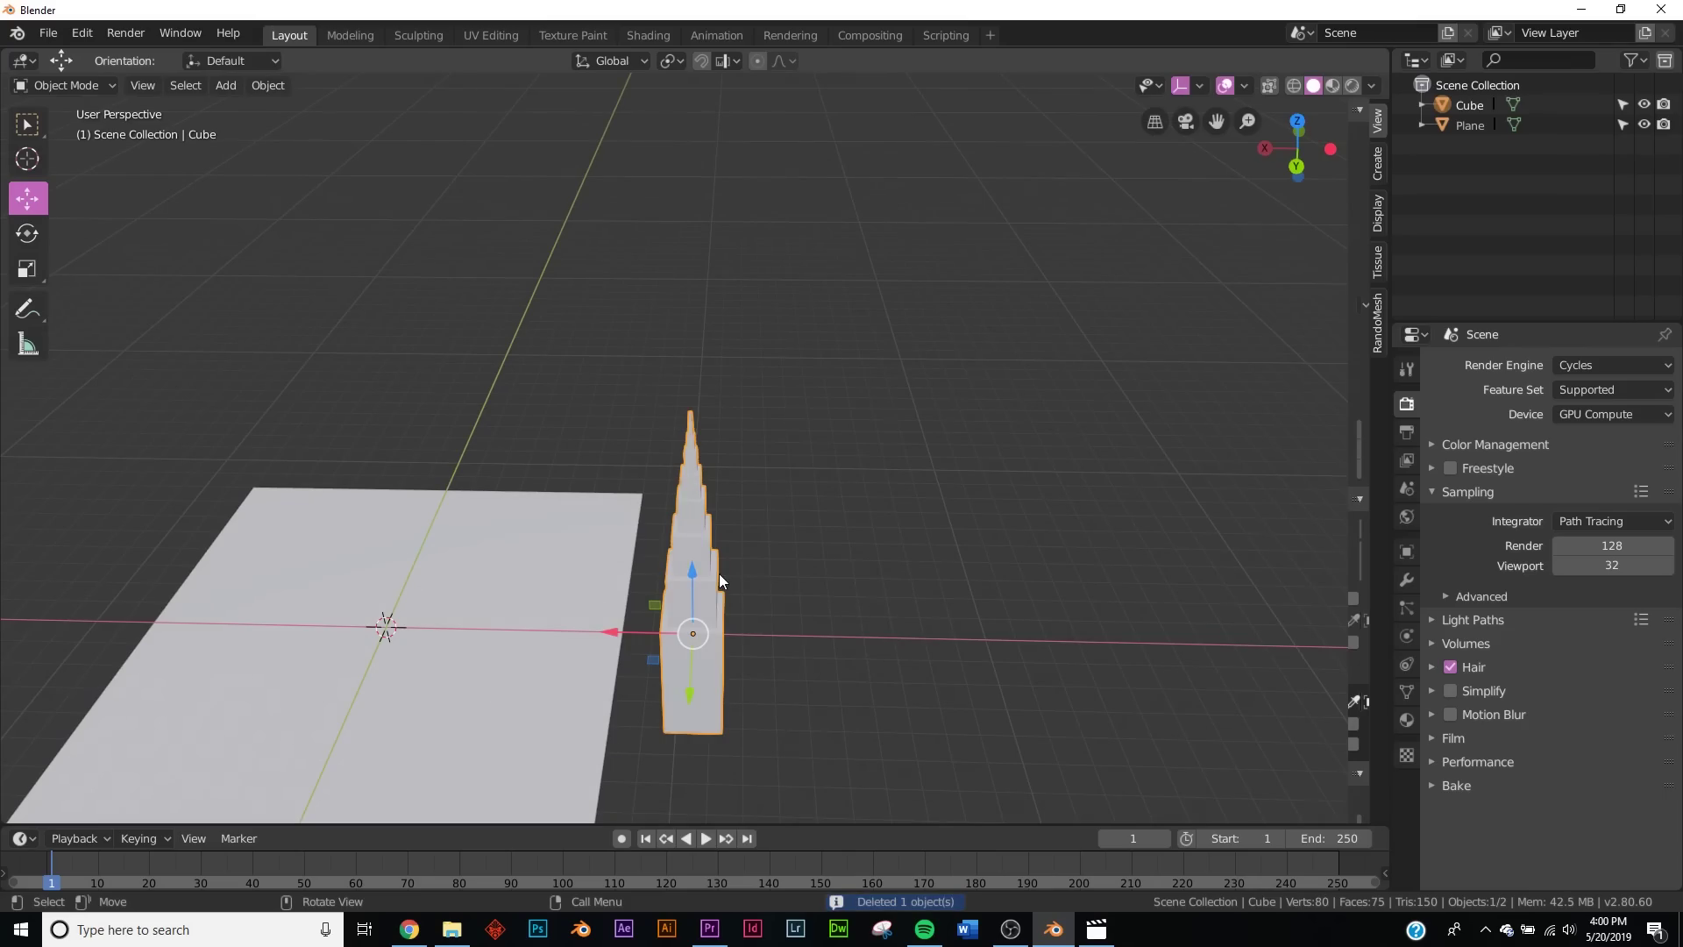
- Duplicate the tower as Cube.001, move it -3.06 m along X, and reselect the original
{"action": "key", "text": "shift+d"}
{"action": "key", "text": "Escape"}
{"action": "key", "text": "g"}
{"action": "left_click_drag", "start_coordinate": [663, 633], "coordinate": [719, 649]}
{"action": "middle_click_drag", "start_coordinate": [791, 617], "coordinate": [796, 575]}
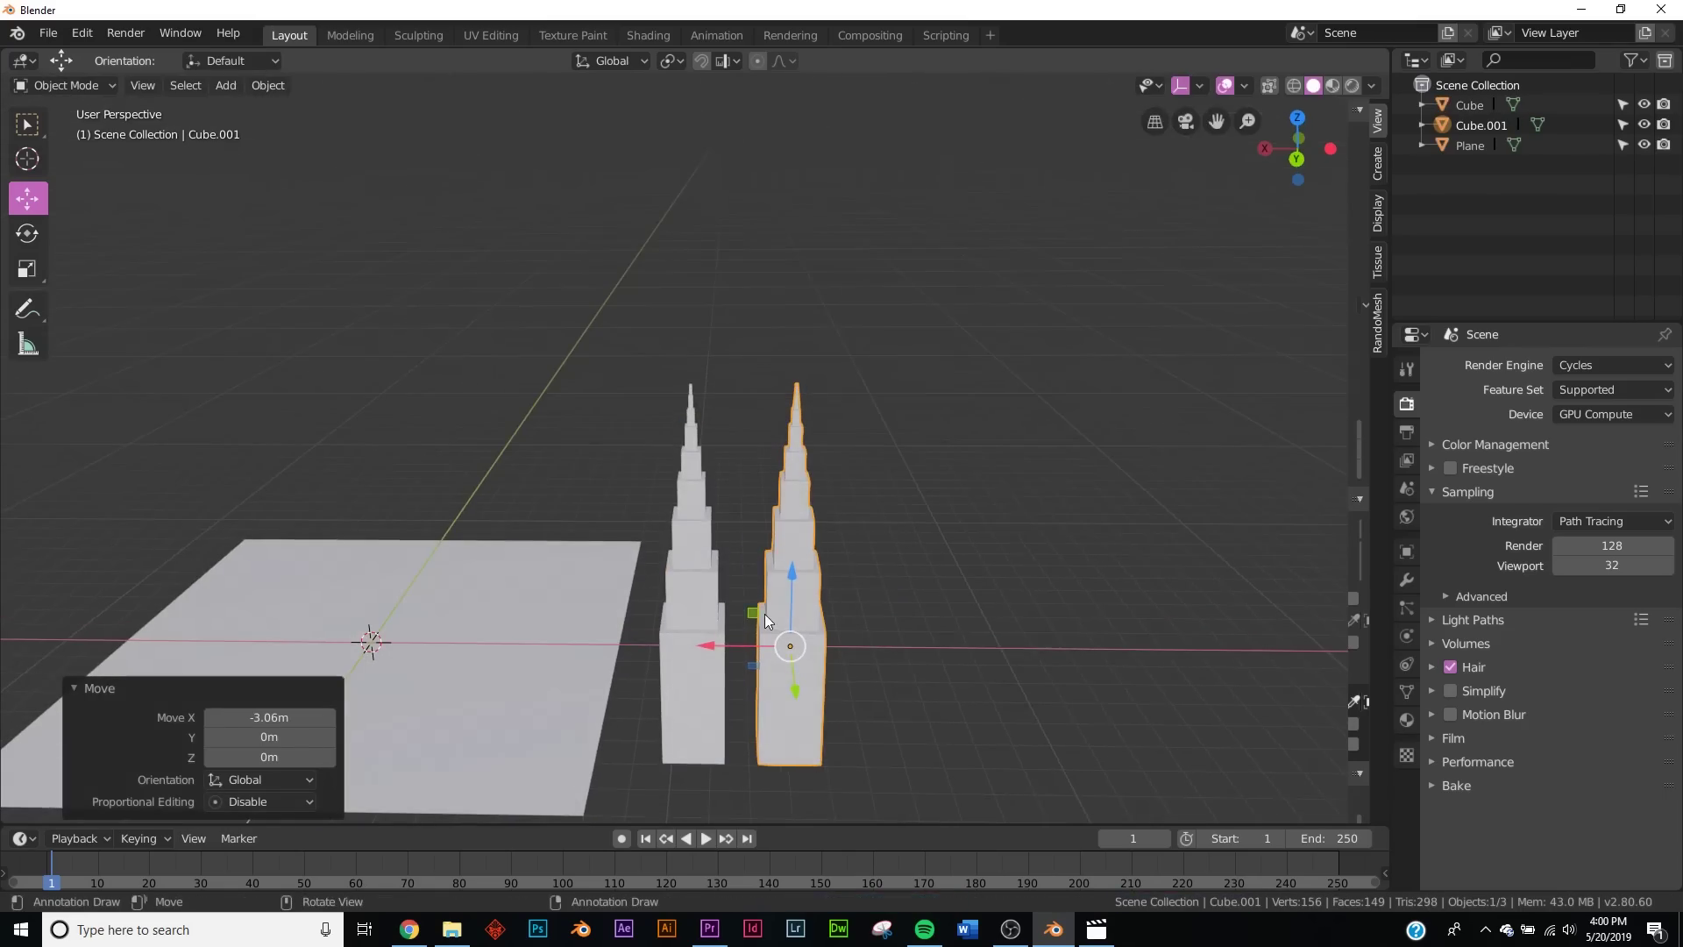
{"action": "left_click", "coordinate": [685, 484]}
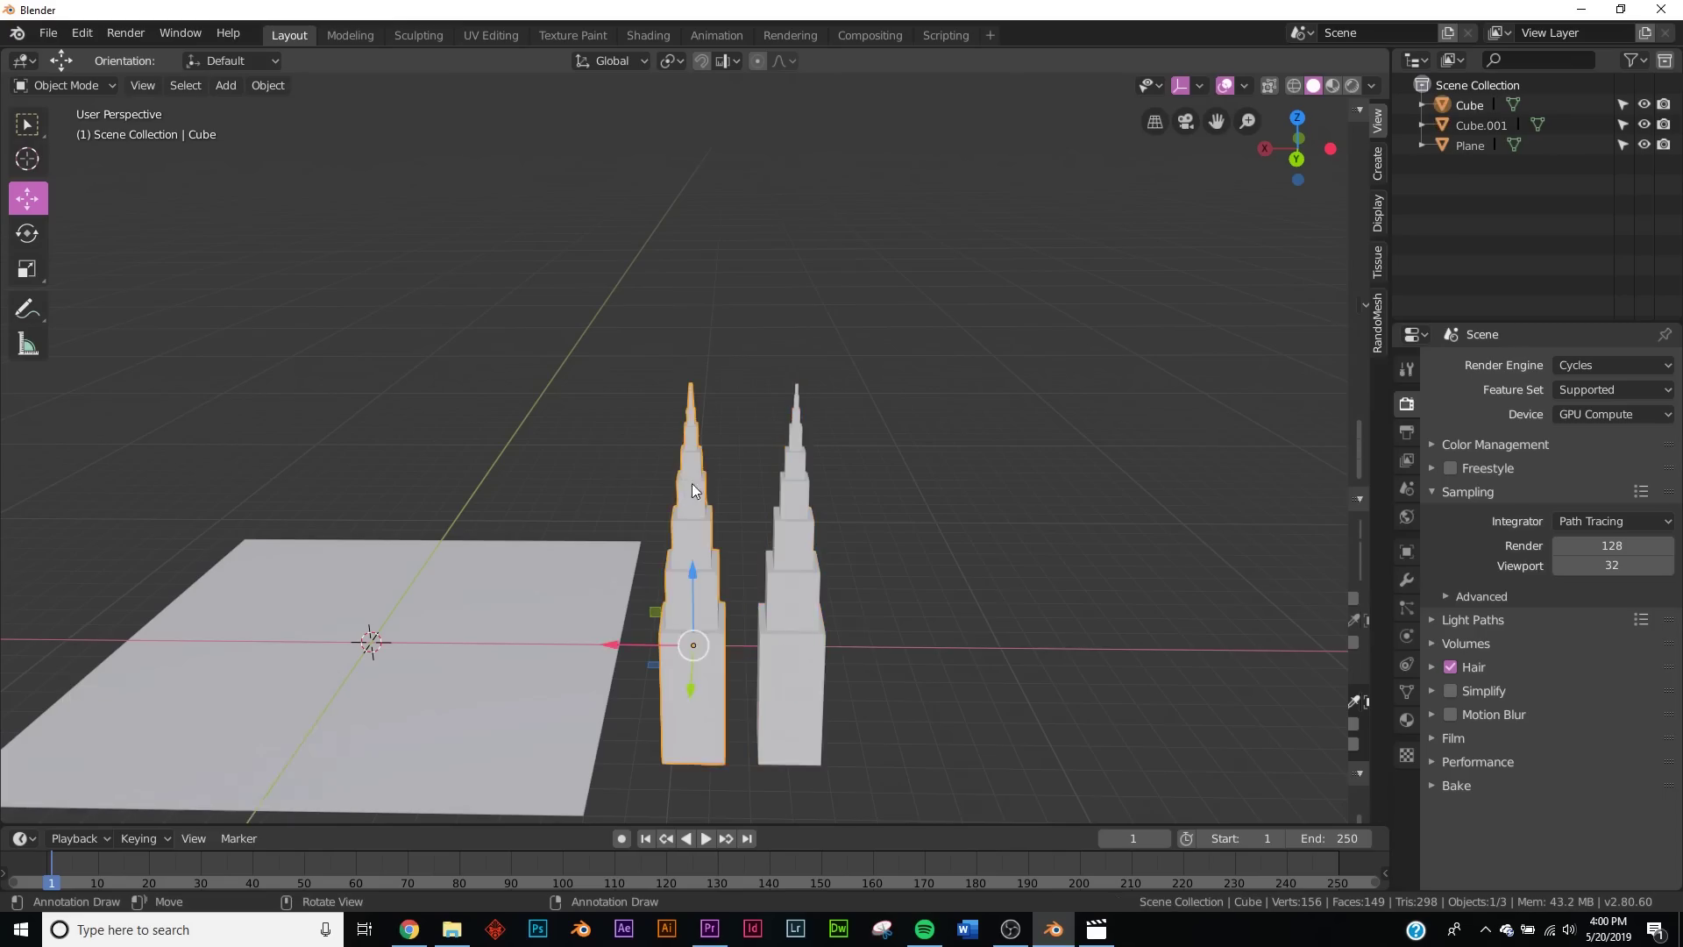
{"action": "middle_click_drag", "start_coordinate": [686, 484], "coordinate": [714, 526]}
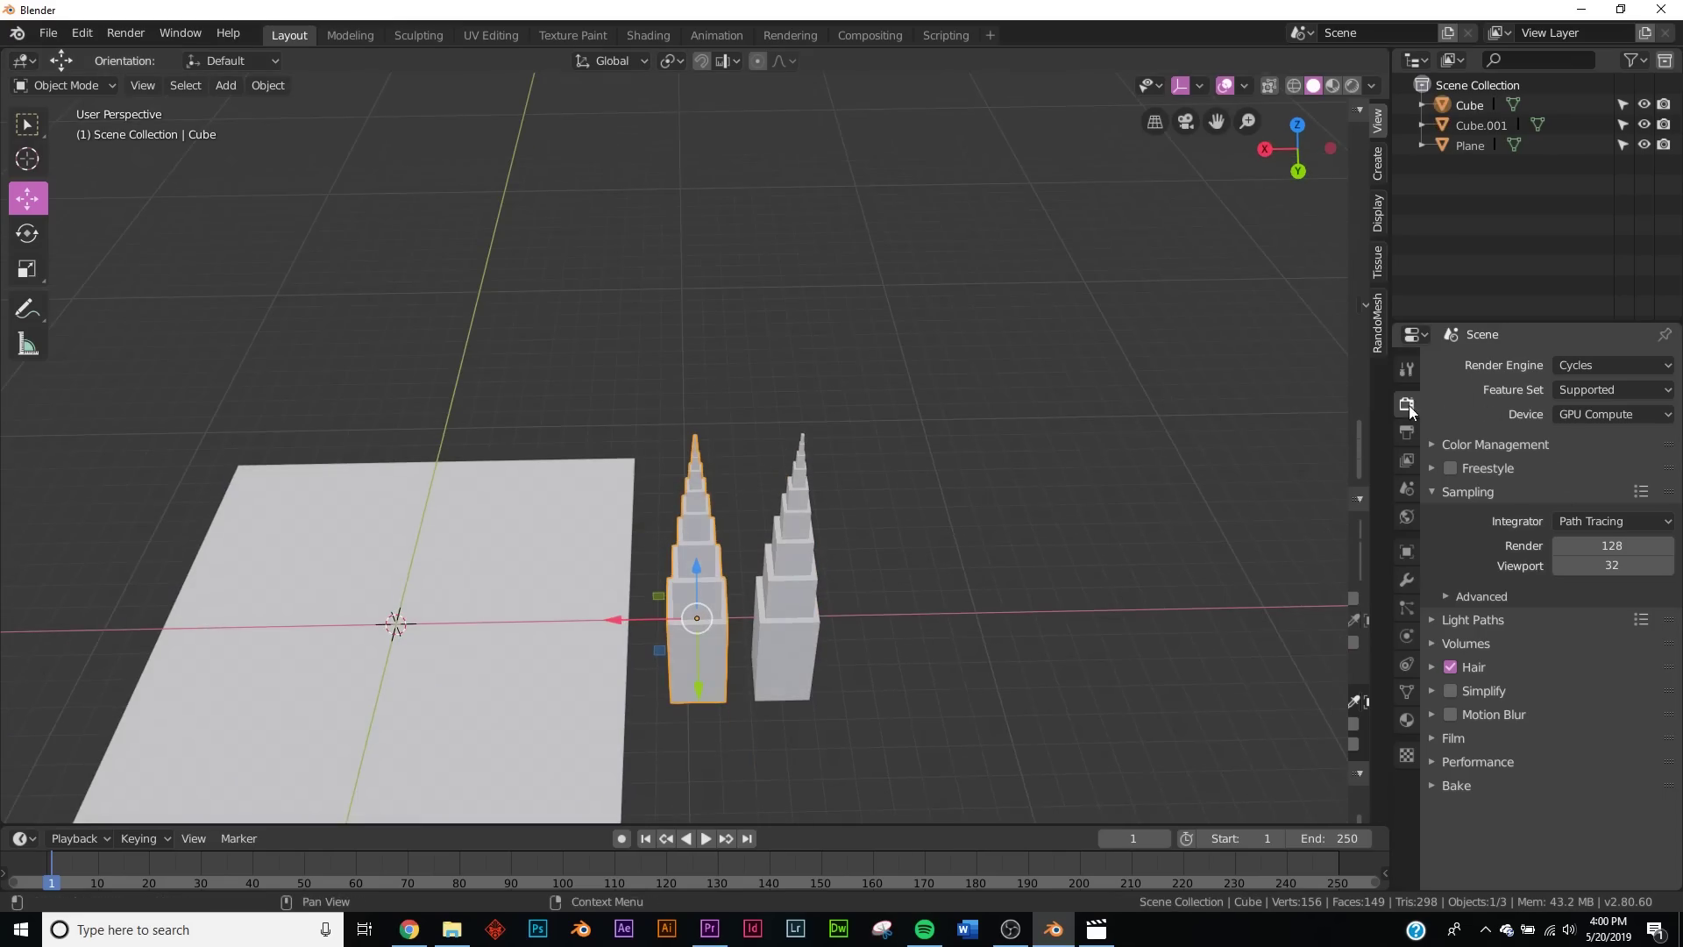
- Switch rendering to Eevee, preview in Material shading, and give the tower a new material
{"action": "left_click", "coordinate": [1574, 367]}
{"action": "left_click", "coordinate": [1576, 387]}
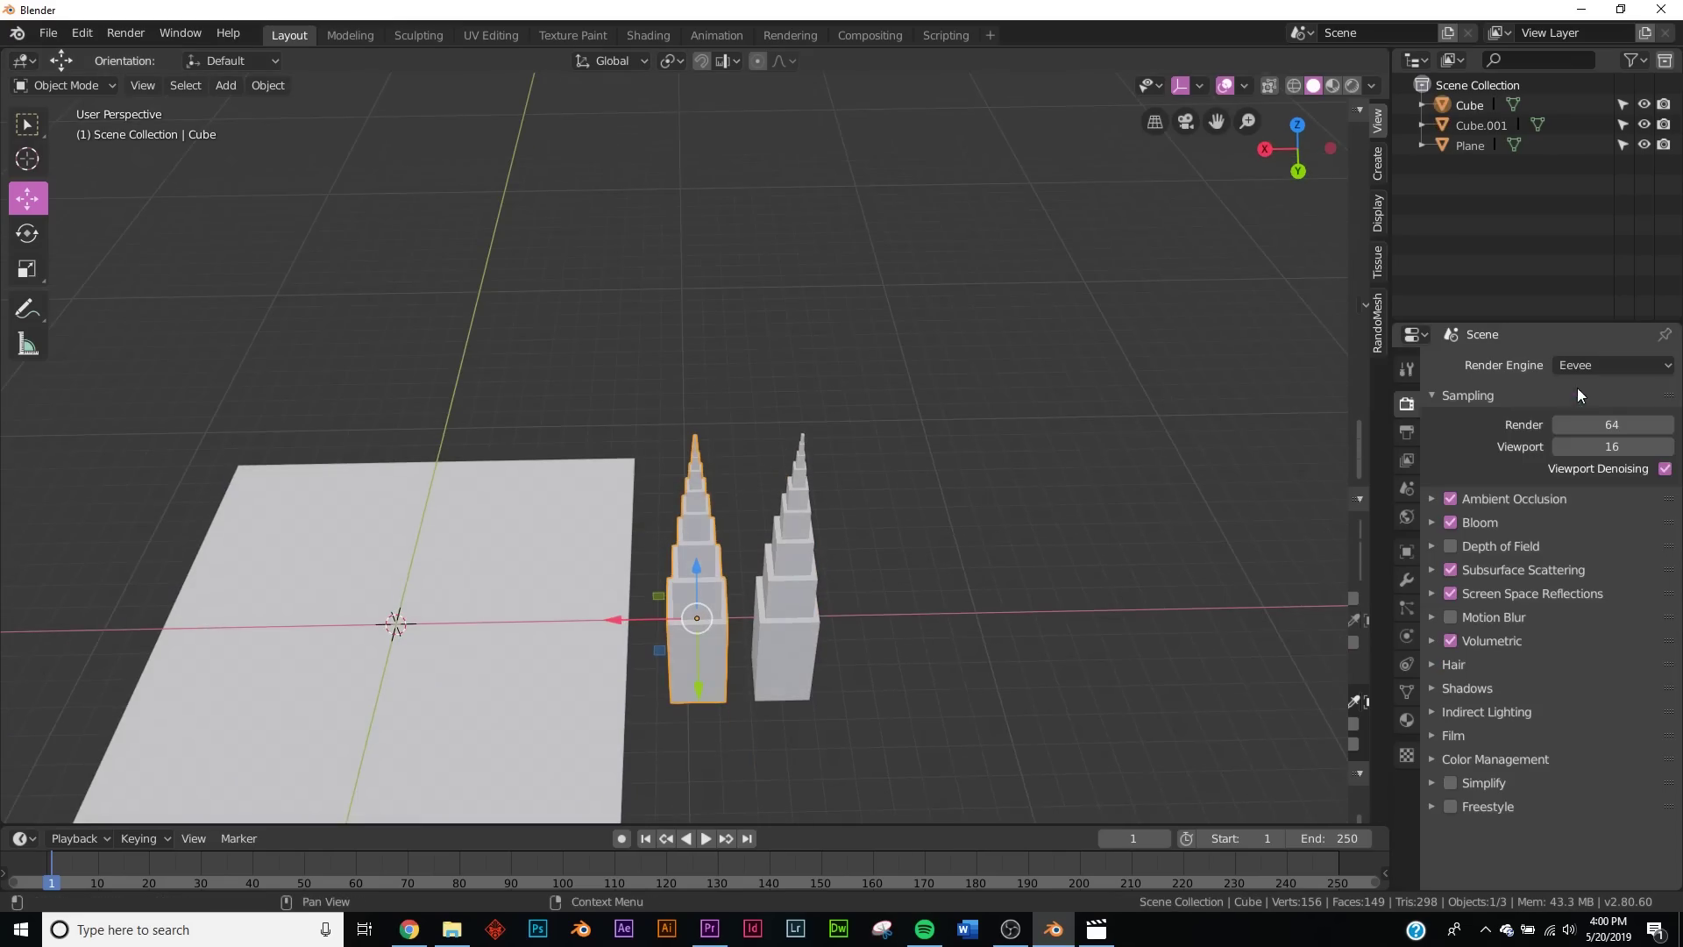
{"action": "scroll", "coordinate": [781, 554], "scroll_direction": "up", "scroll_amount": 4}
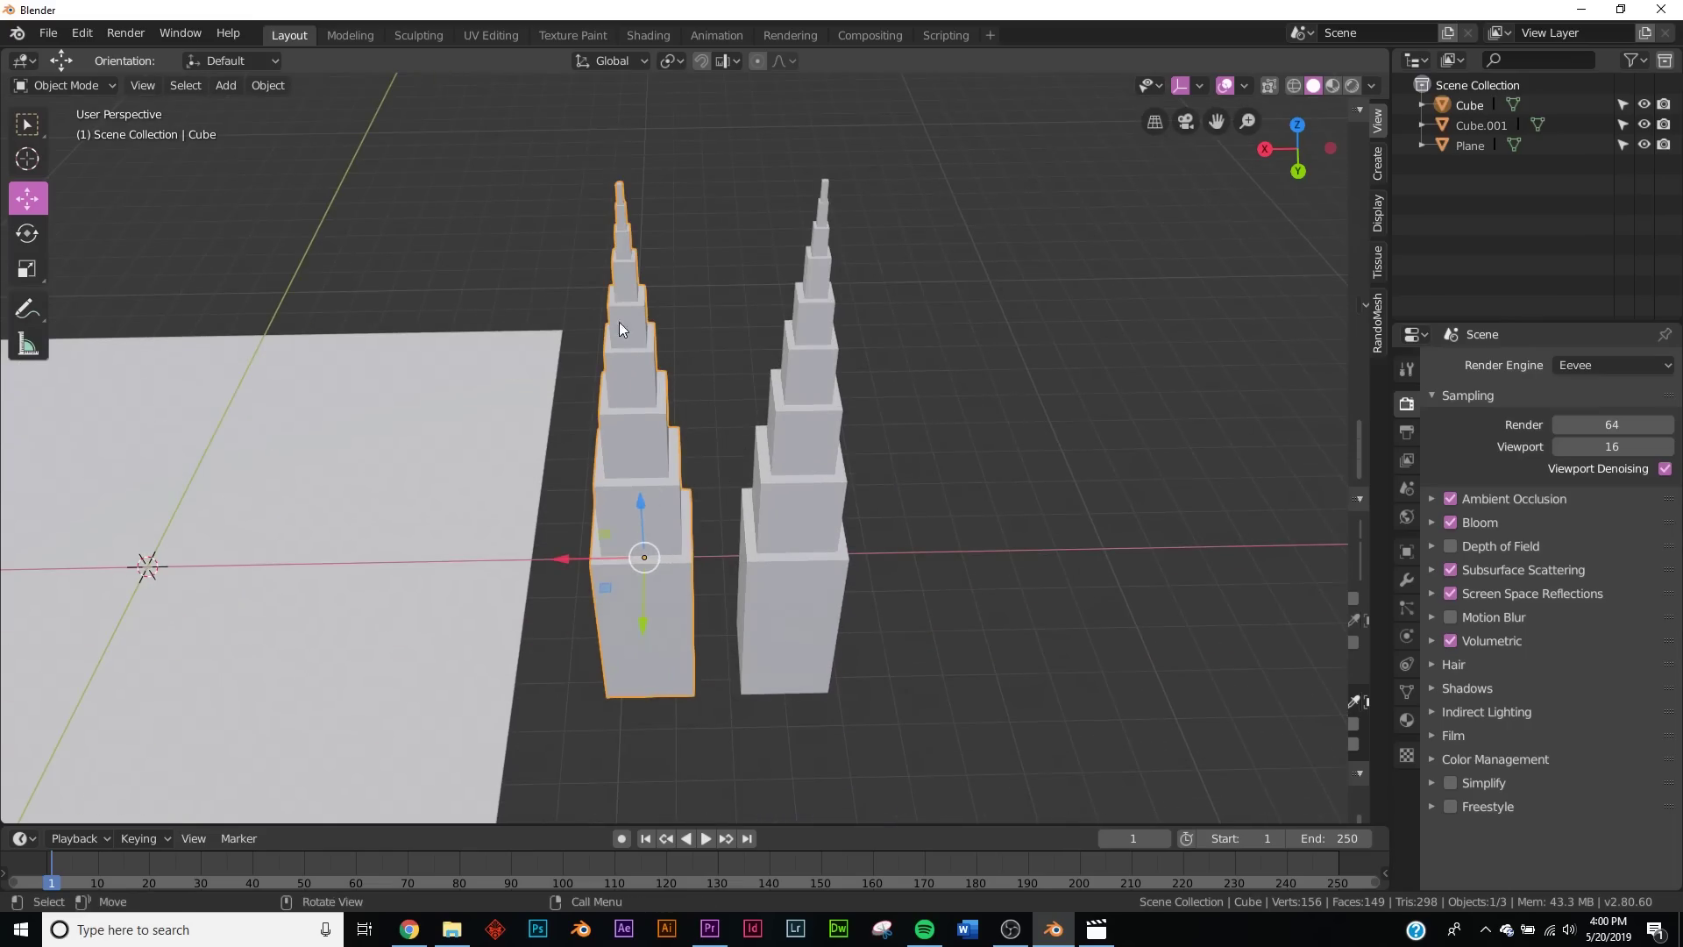
{"action": "key", "text": "z"}
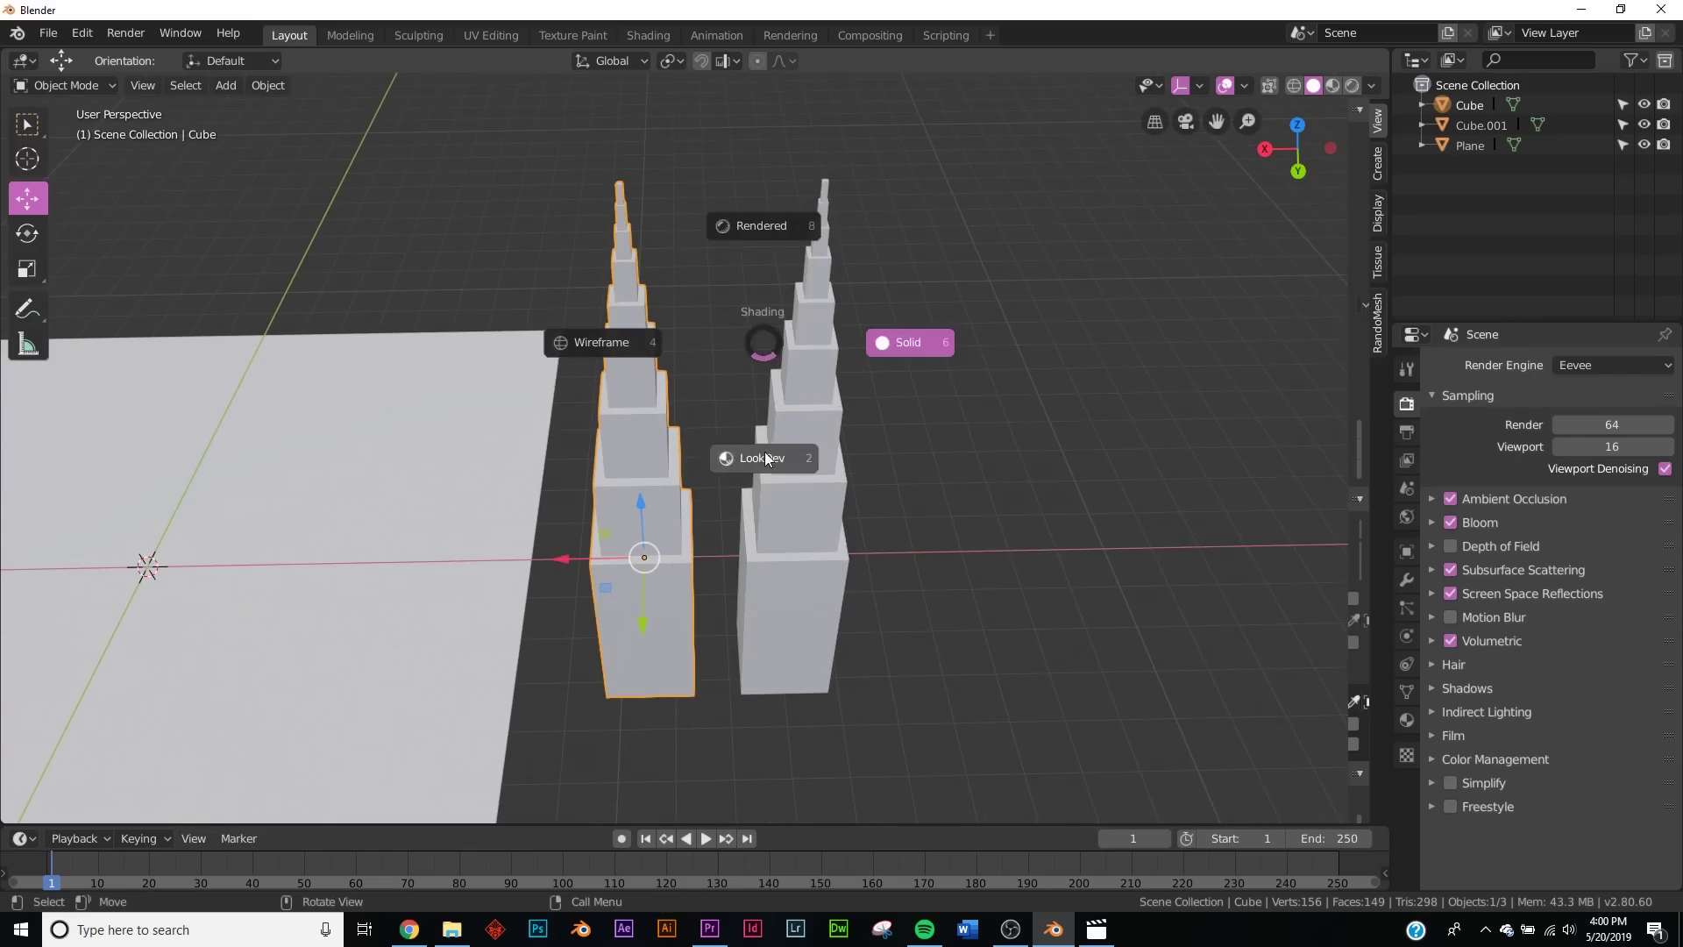
{"action": "left_click", "coordinate": [764, 450]}
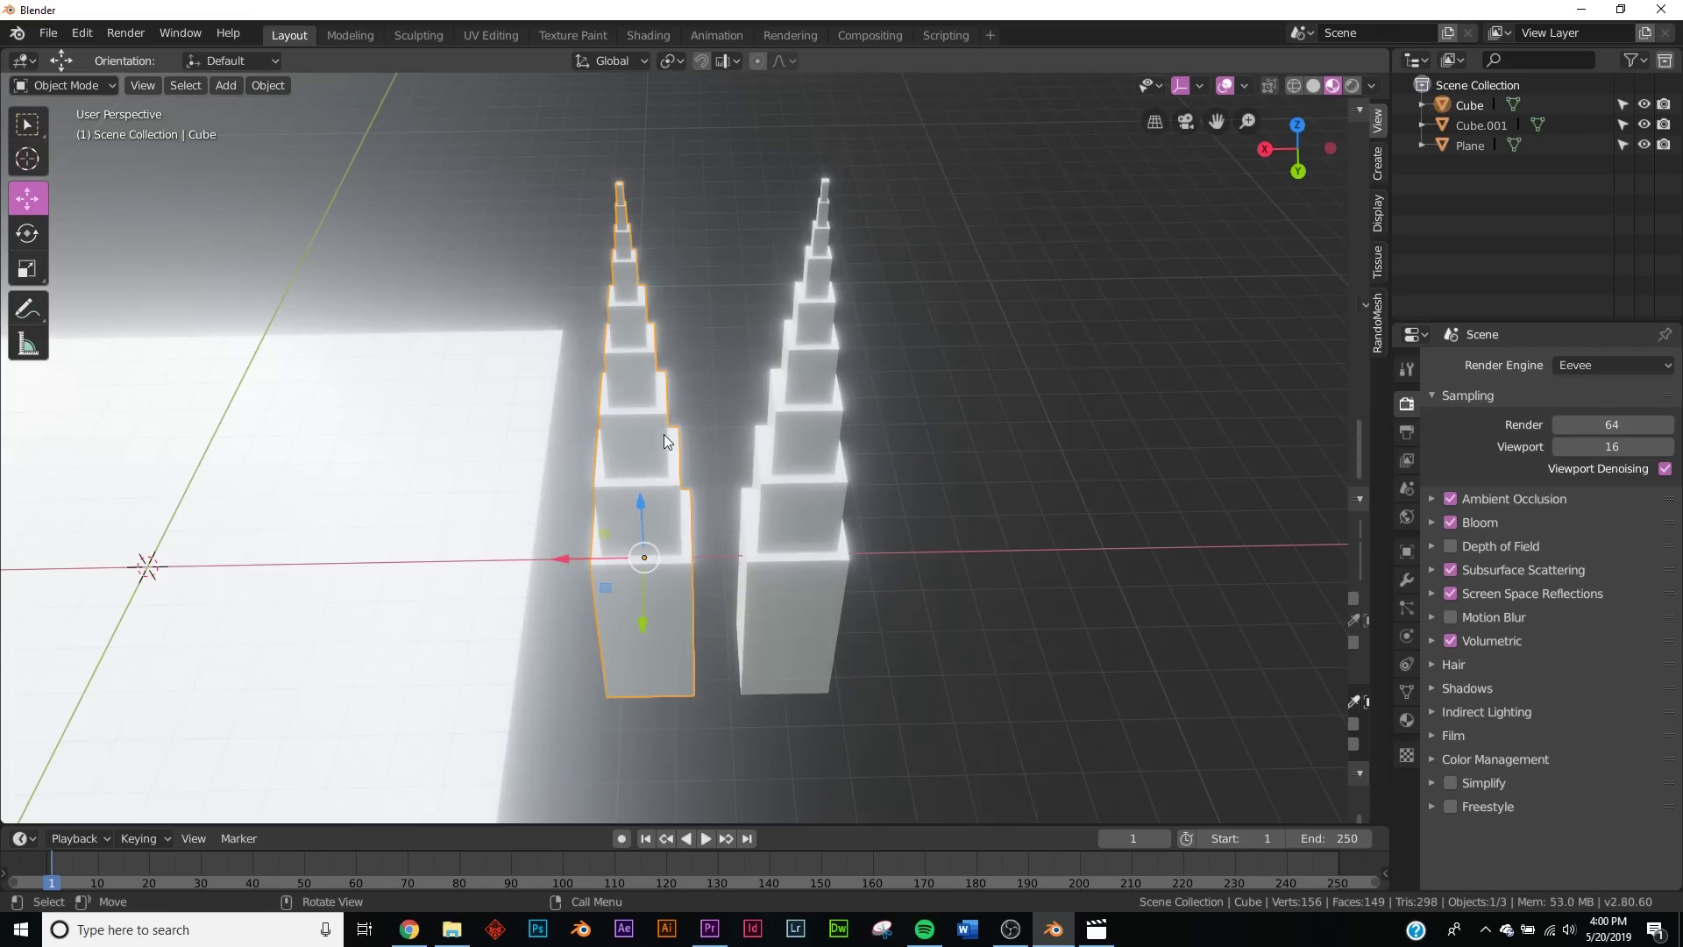
{"action": "left_click", "coordinate": [1407, 720]}
{"action": "left_click", "coordinate": [1609, 454]}
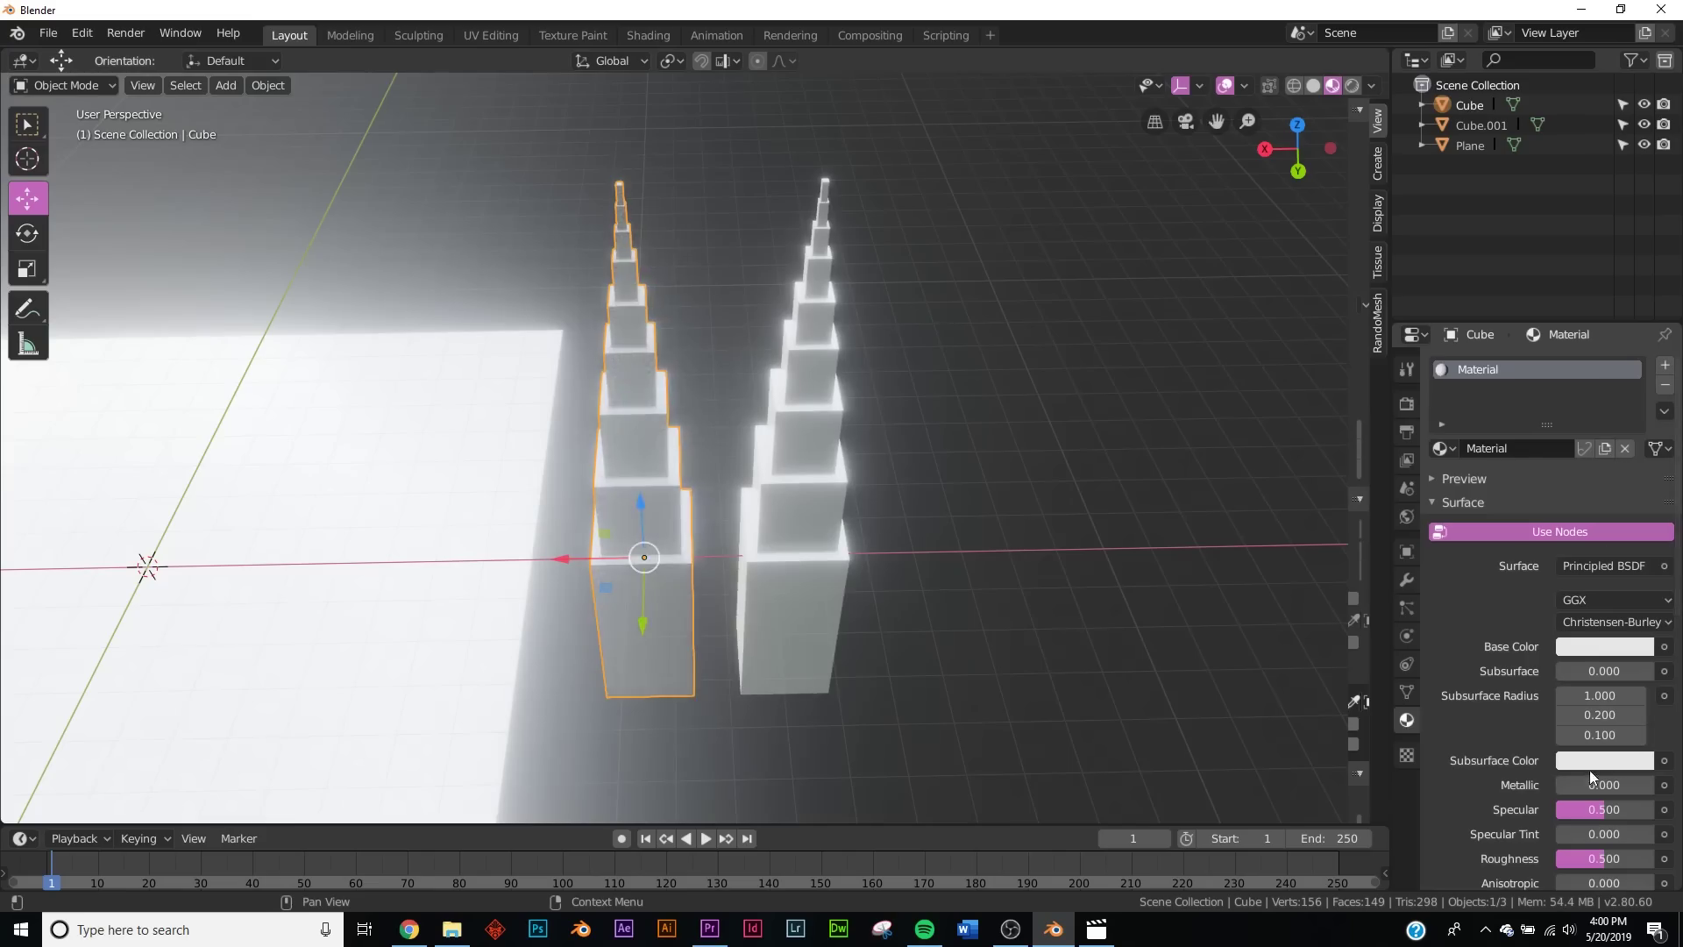
- Give the plane a new material with Metallic 1.0 and a darkened base colour
{"action": "left_click", "coordinate": [366, 637]}
{"action": "left_click", "coordinate": [1481, 452]}
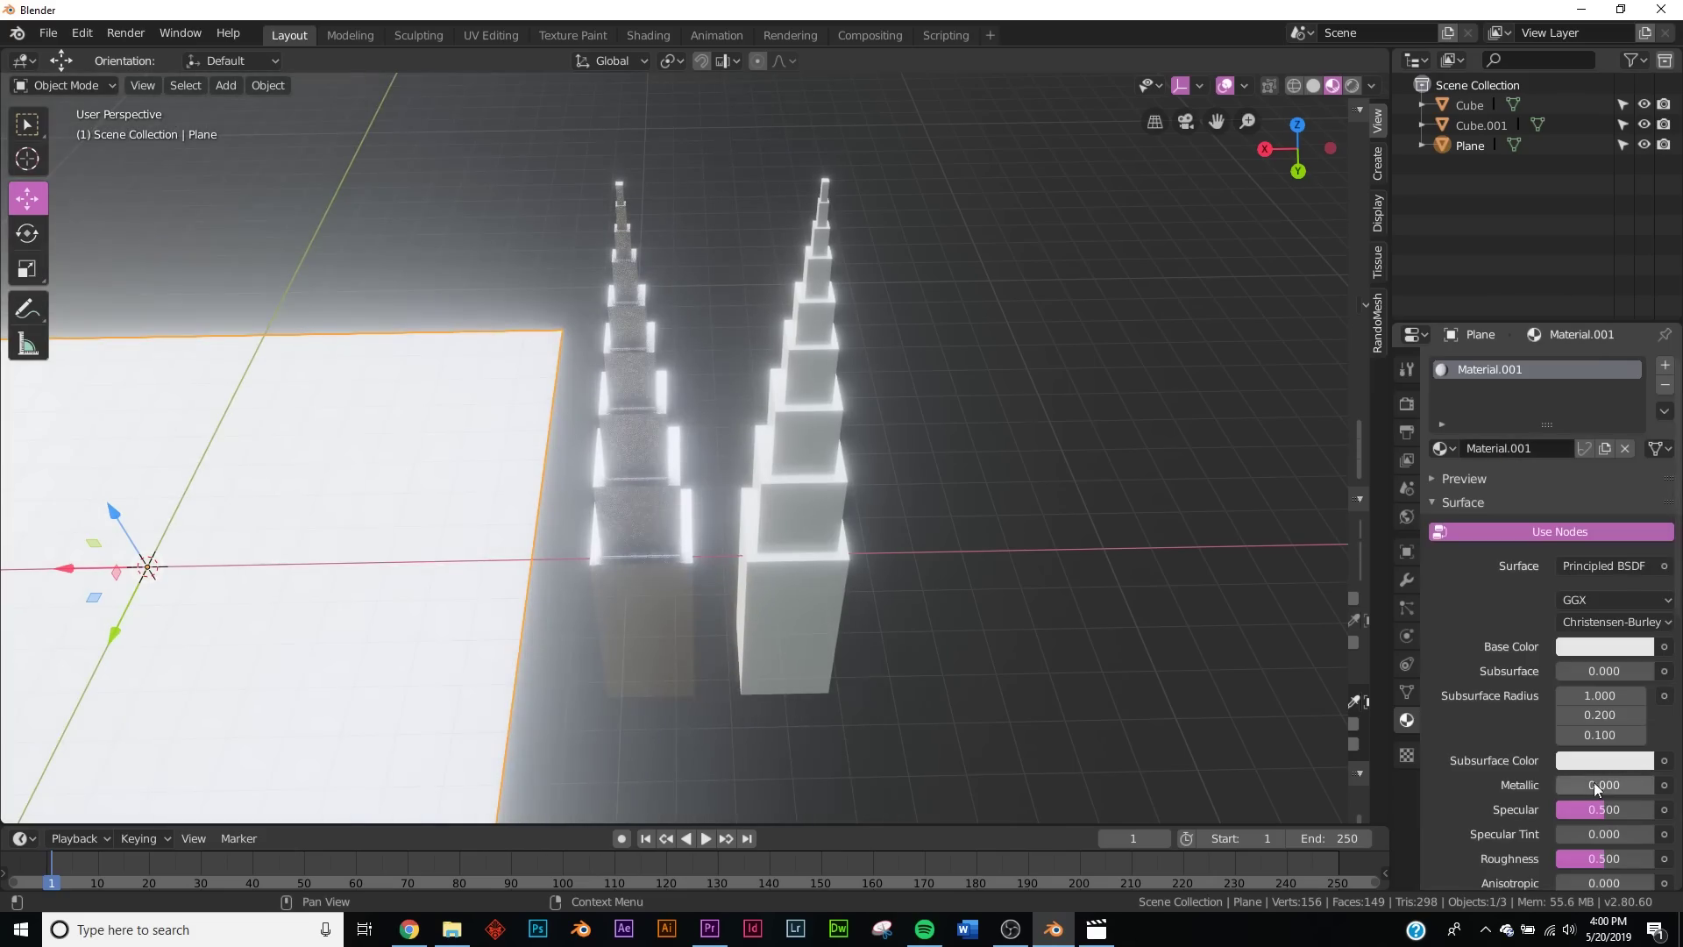
{"action": "left_click_drag", "start_coordinate": [1601, 785], "coordinate": [1648, 785]}
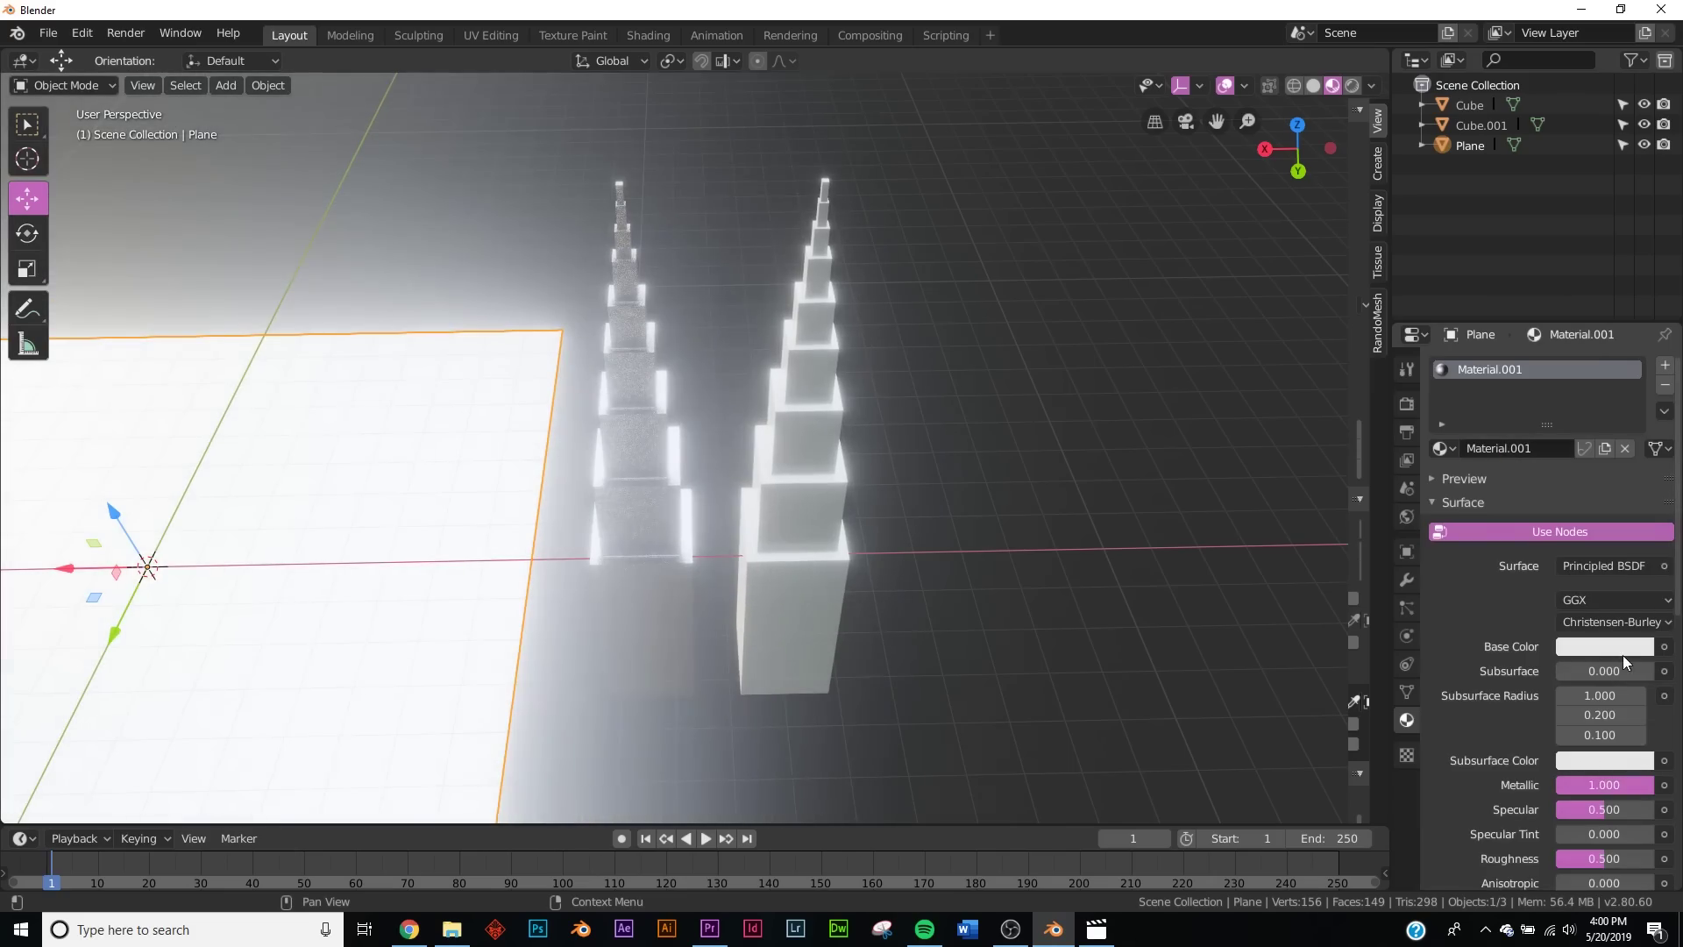
{"action": "left_click", "coordinate": [1622, 649]}
{"action": "left_click_drag", "start_coordinate": [1636, 502], "coordinate": [1639, 474]}
{"action": "left_click", "coordinate": [624, 389]}
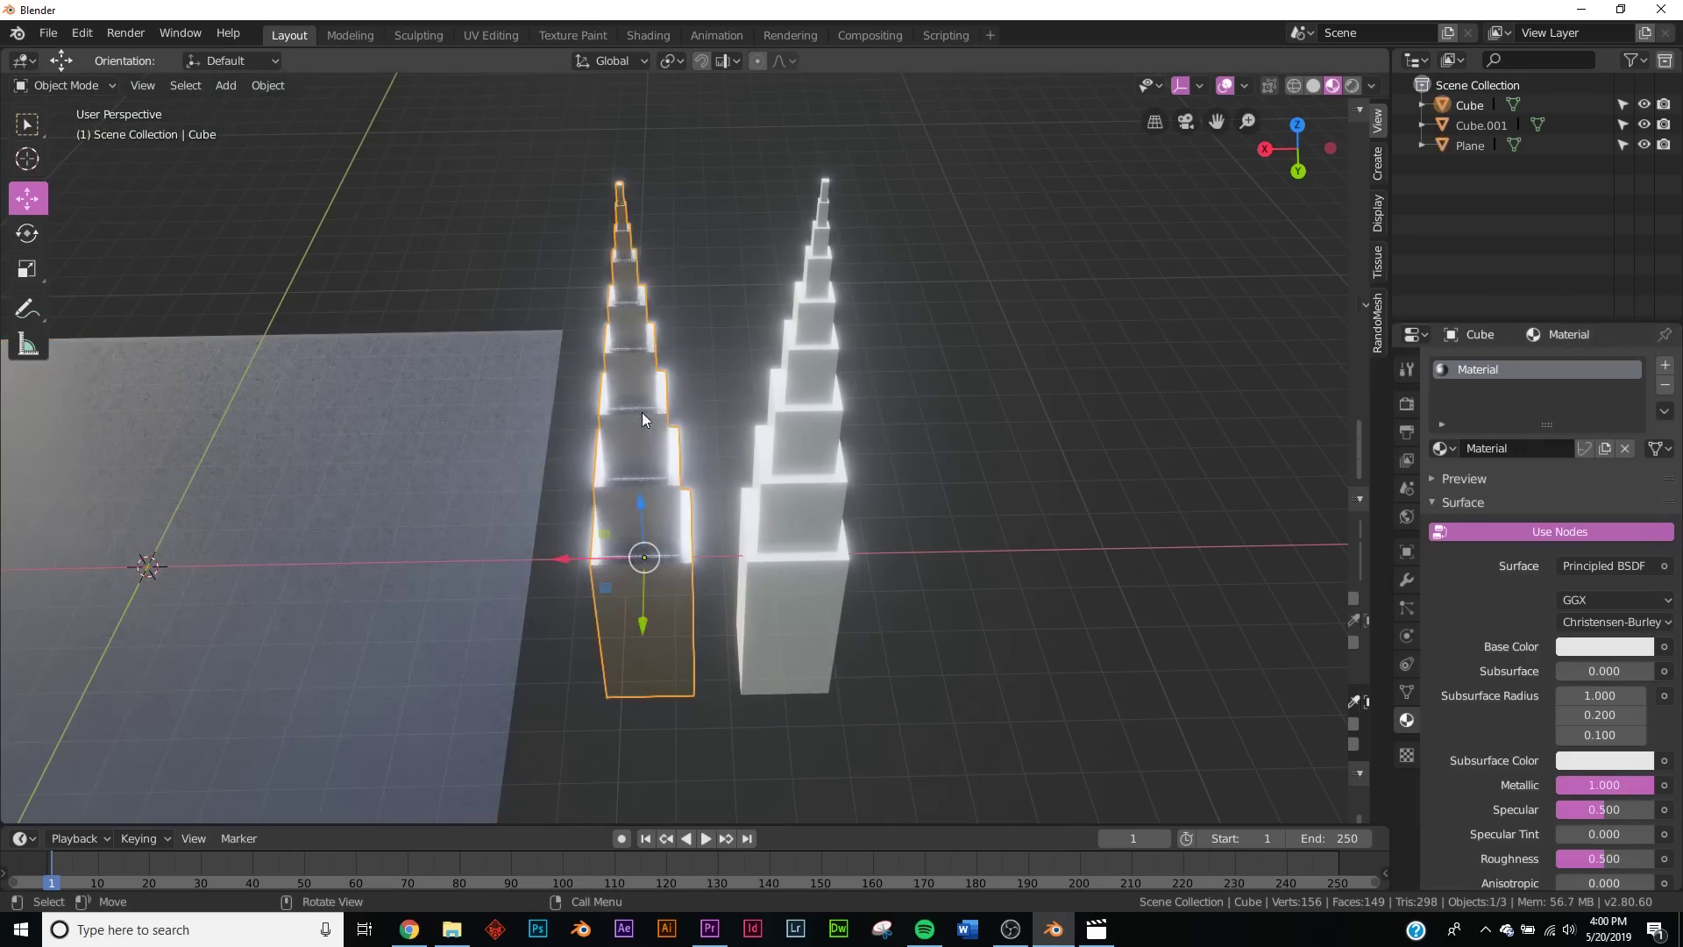
- Switch to Solid shading, enter Edit Mode on the left tower, and select one ledge face
{"action": "middle_click_drag", "start_coordinate": [624, 389], "coordinate": [668, 330]}
{"action": "key", "text": "z"}
{"action": "left_click", "coordinate": [770, 333]}
{"action": "middle_click_drag", "start_coordinate": [770, 334], "coordinate": [786, 491]}
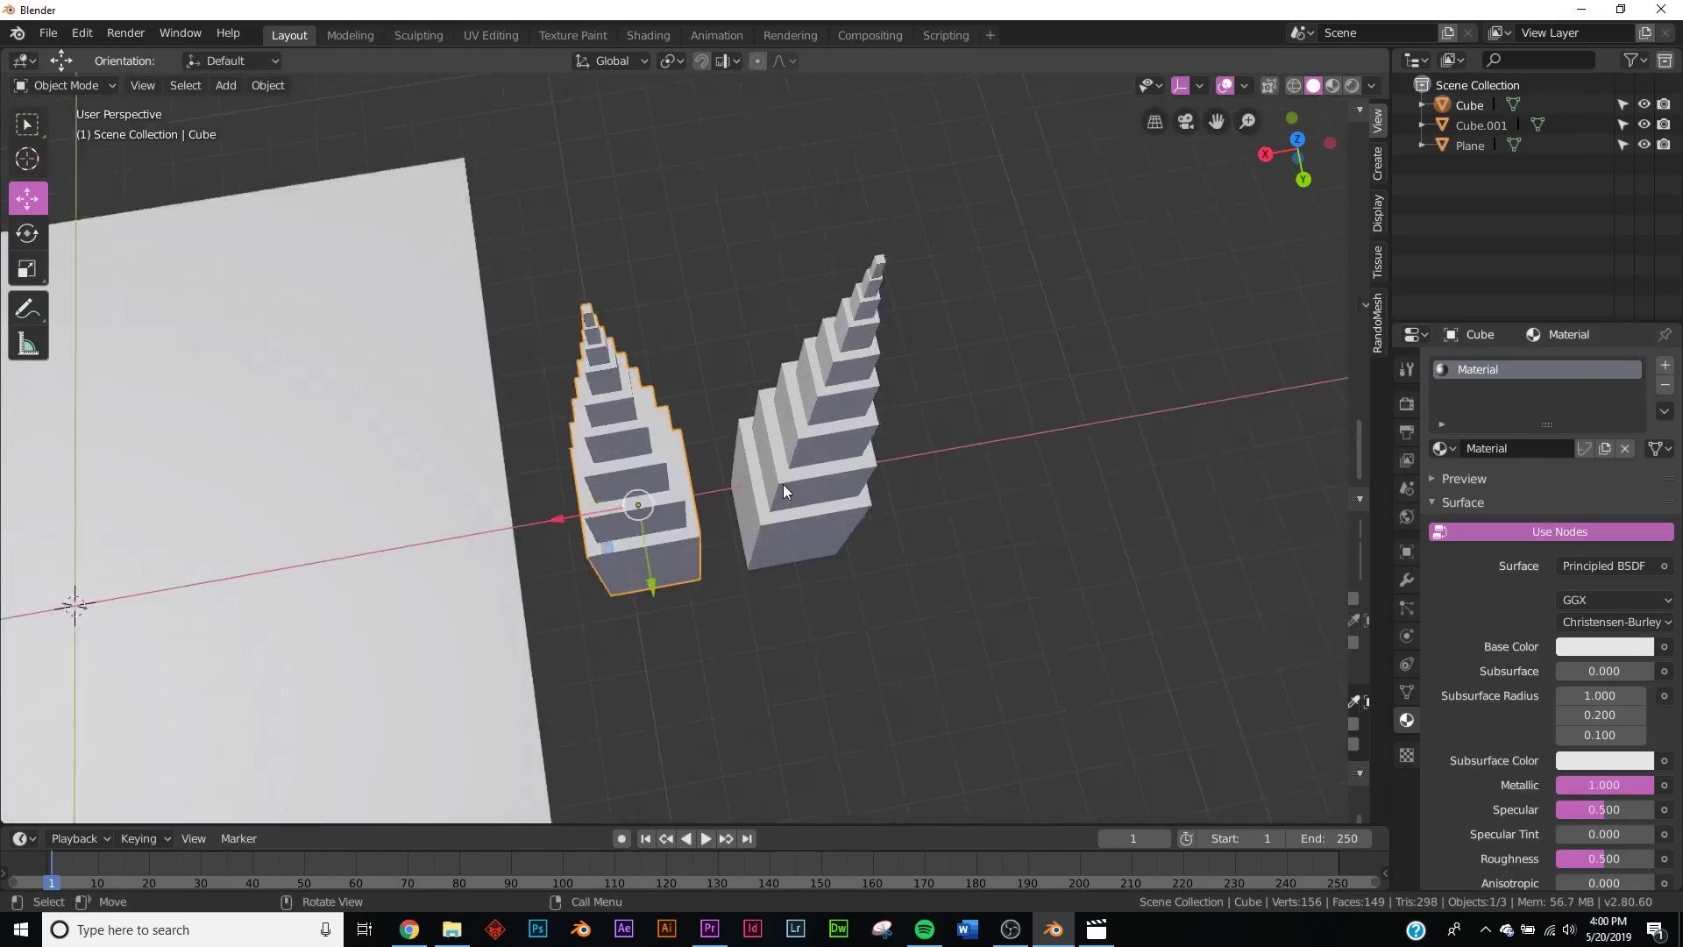
{"action": "scroll", "coordinate": [784, 493], "scroll_direction": "up", "scroll_amount": 3}
{"action": "key", "text": "Tab"}
{"action": "left_click", "coordinate": [619, 418]}
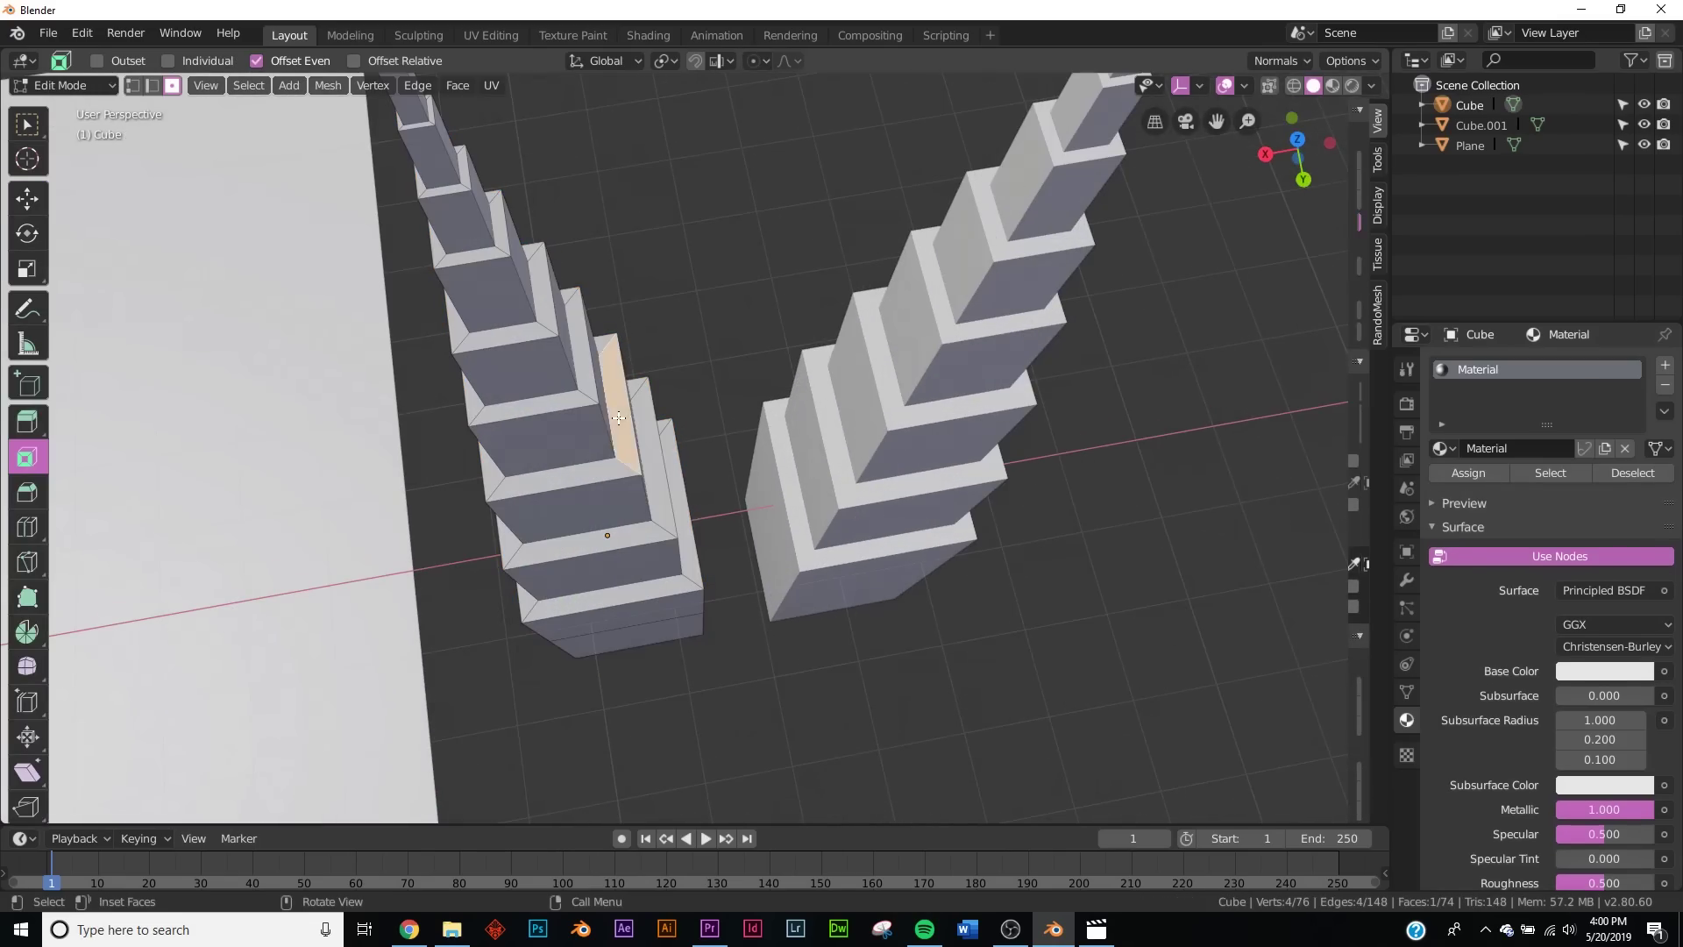
- Use Select Similar > Normal to select every ledge facing the same direction
{"action": "middle_click_drag", "start_coordinate": [611, 340], "coordinate": [658, 677]}
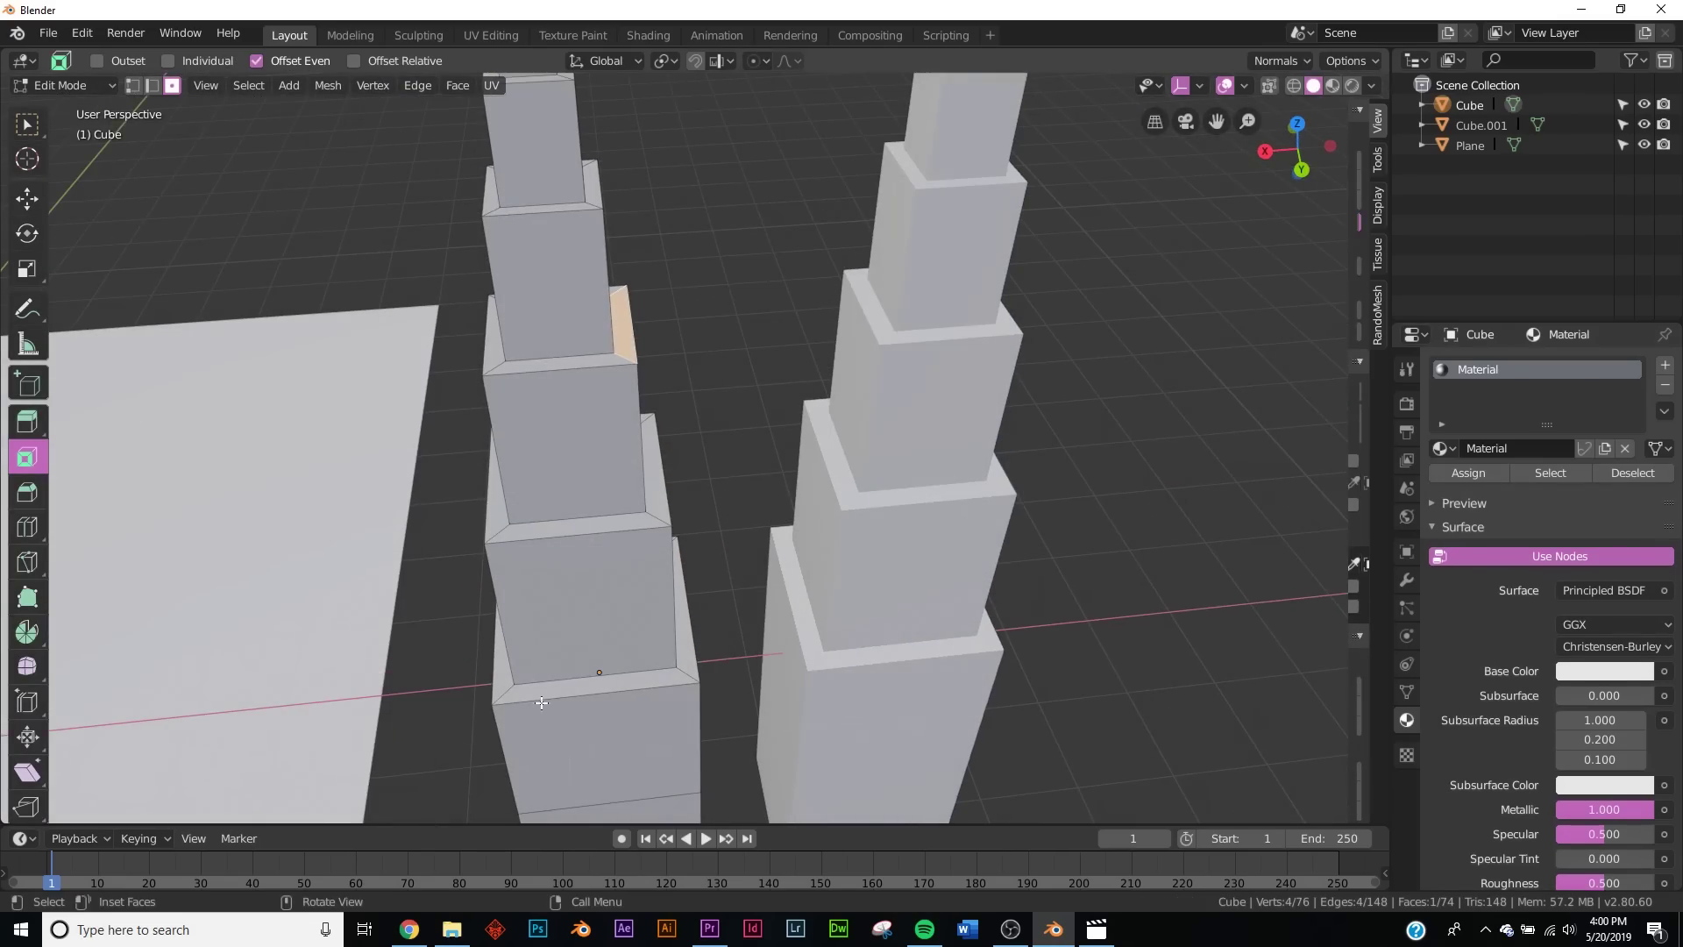
{"action": "middle_click_drag", "start_coordinate": [561, 508], "coordinate": [602, 315]}
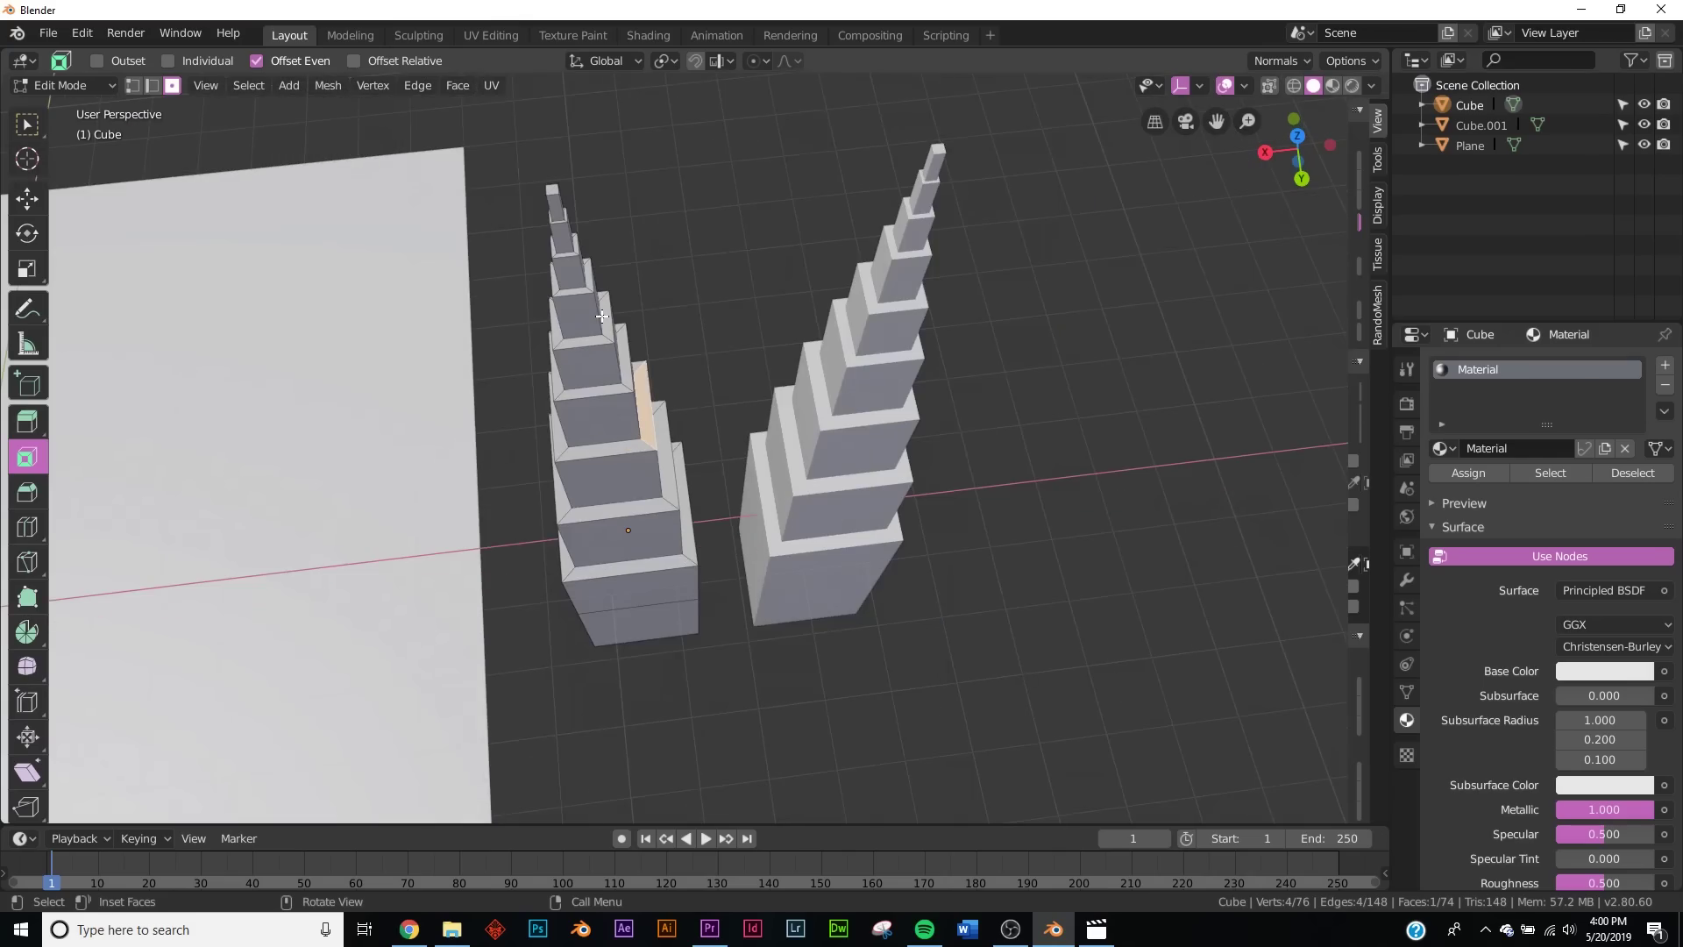
{"action": "left_click", "coordinate": [251, 86]}
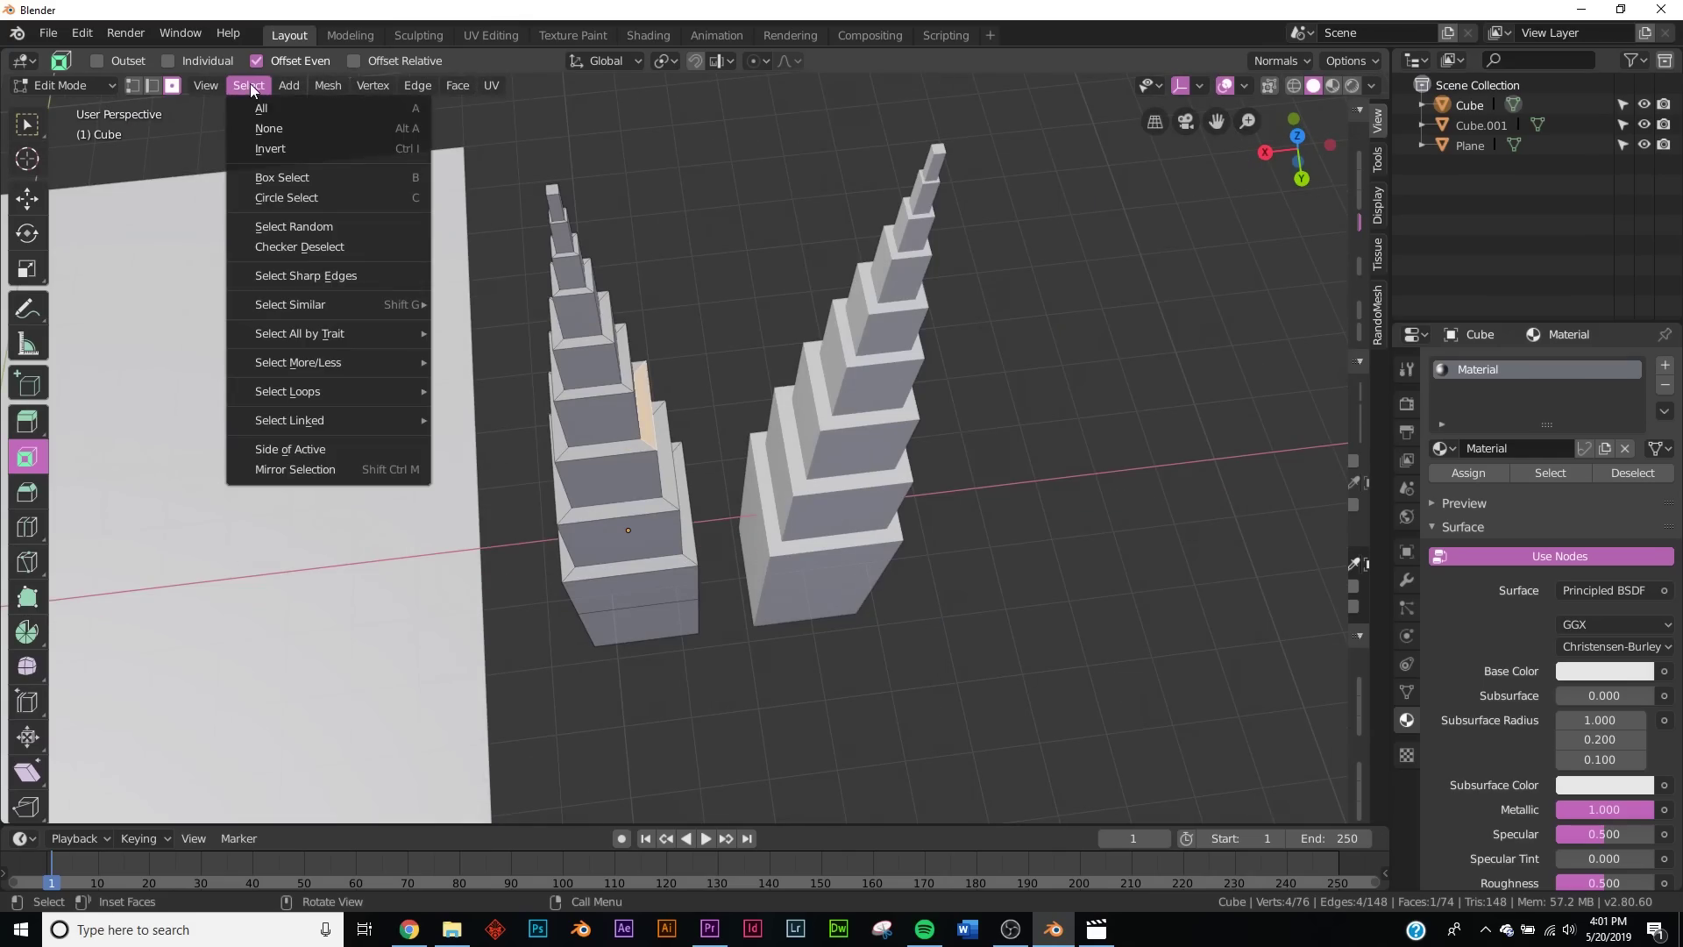
{"action": "mouse_move", "coordinate": [344, 314]}
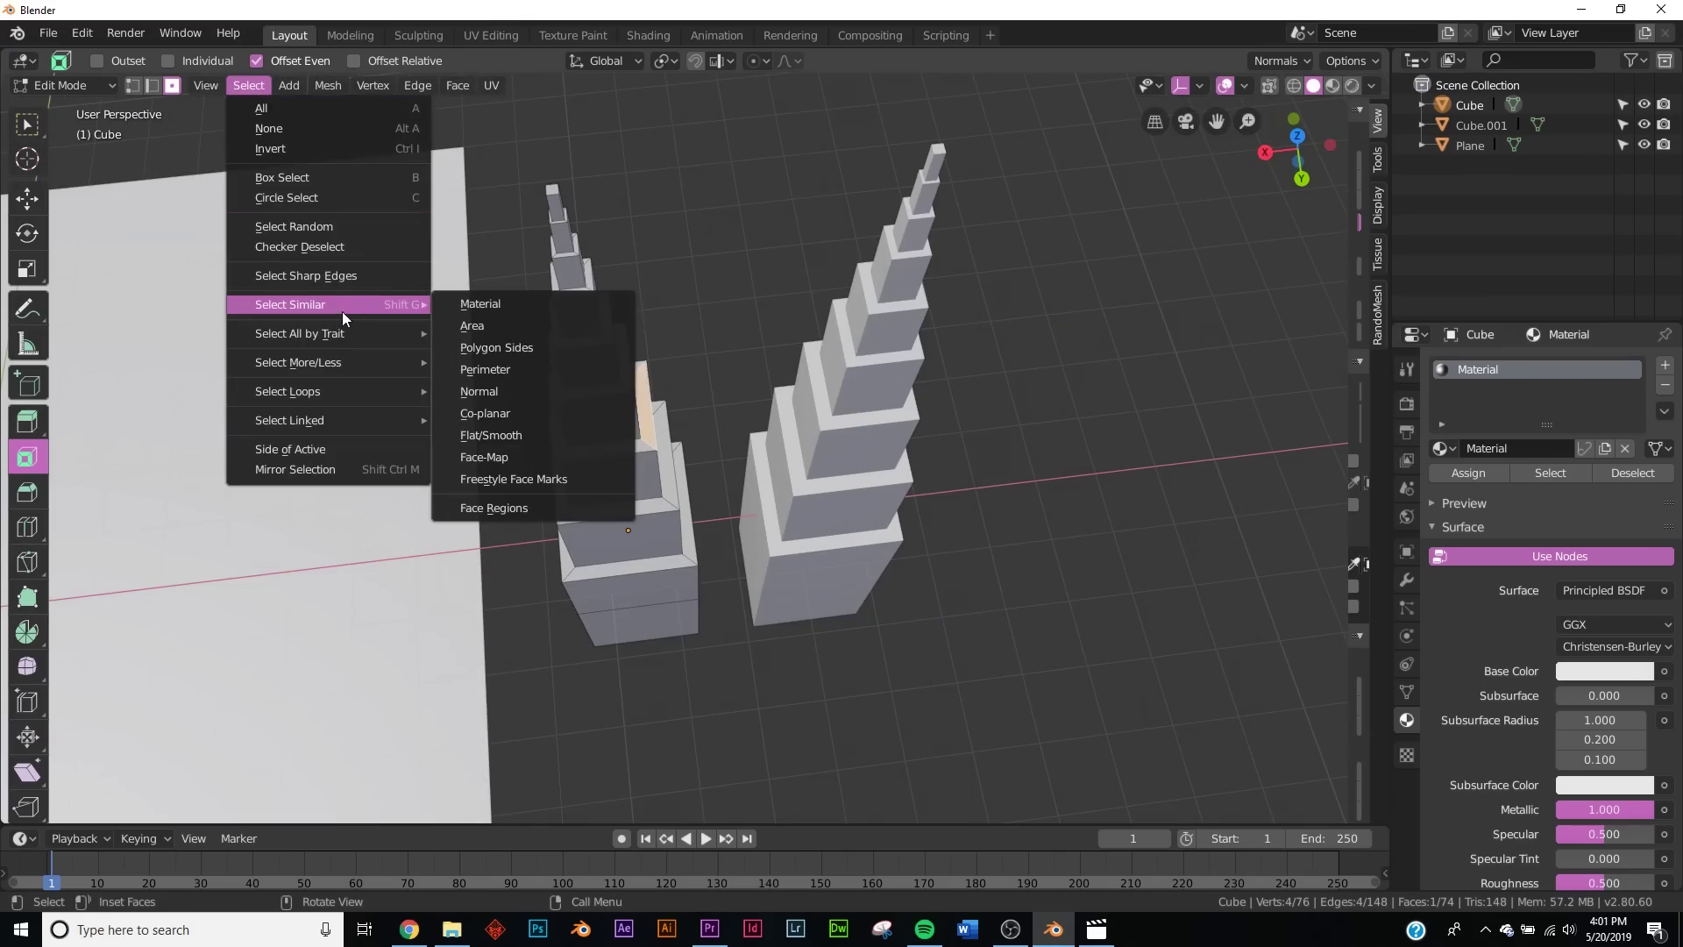
{"action": "left_click", "coordinate": [526, 391]}
{"action": "middle_click_drag", "start_coordinate": [692, 456], "coordinate": [593, 395]}
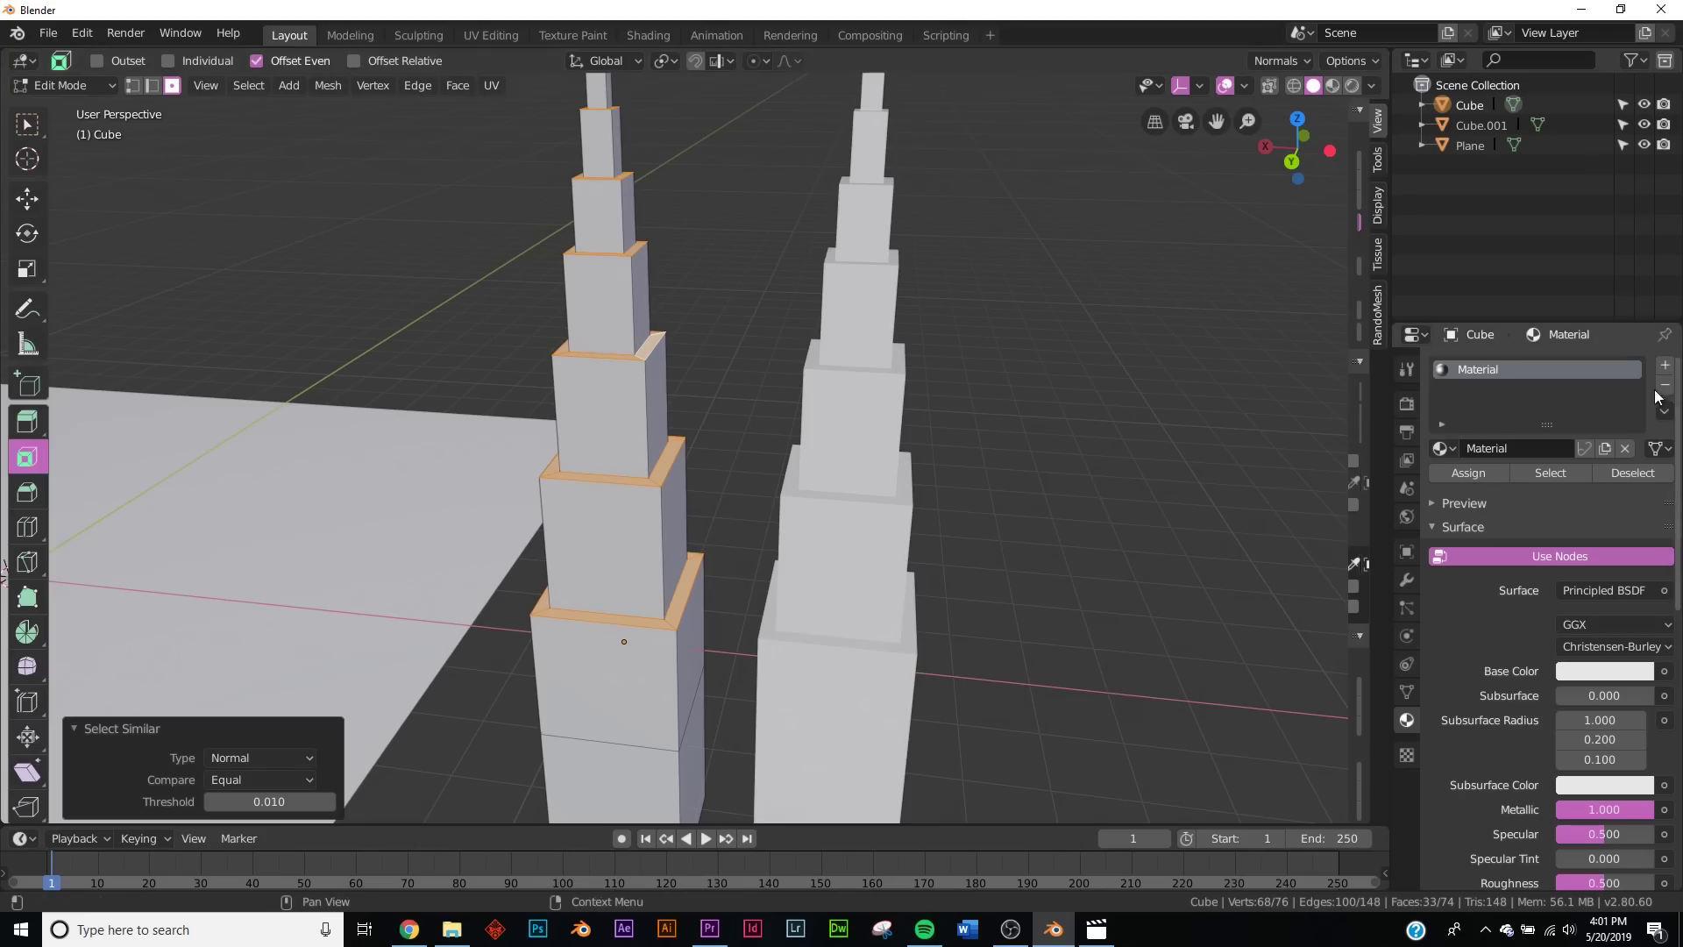
- Add a new material slot for the ledges with a red Emission shader
{"action": "left_click", "coordinate": [1665, 365]}
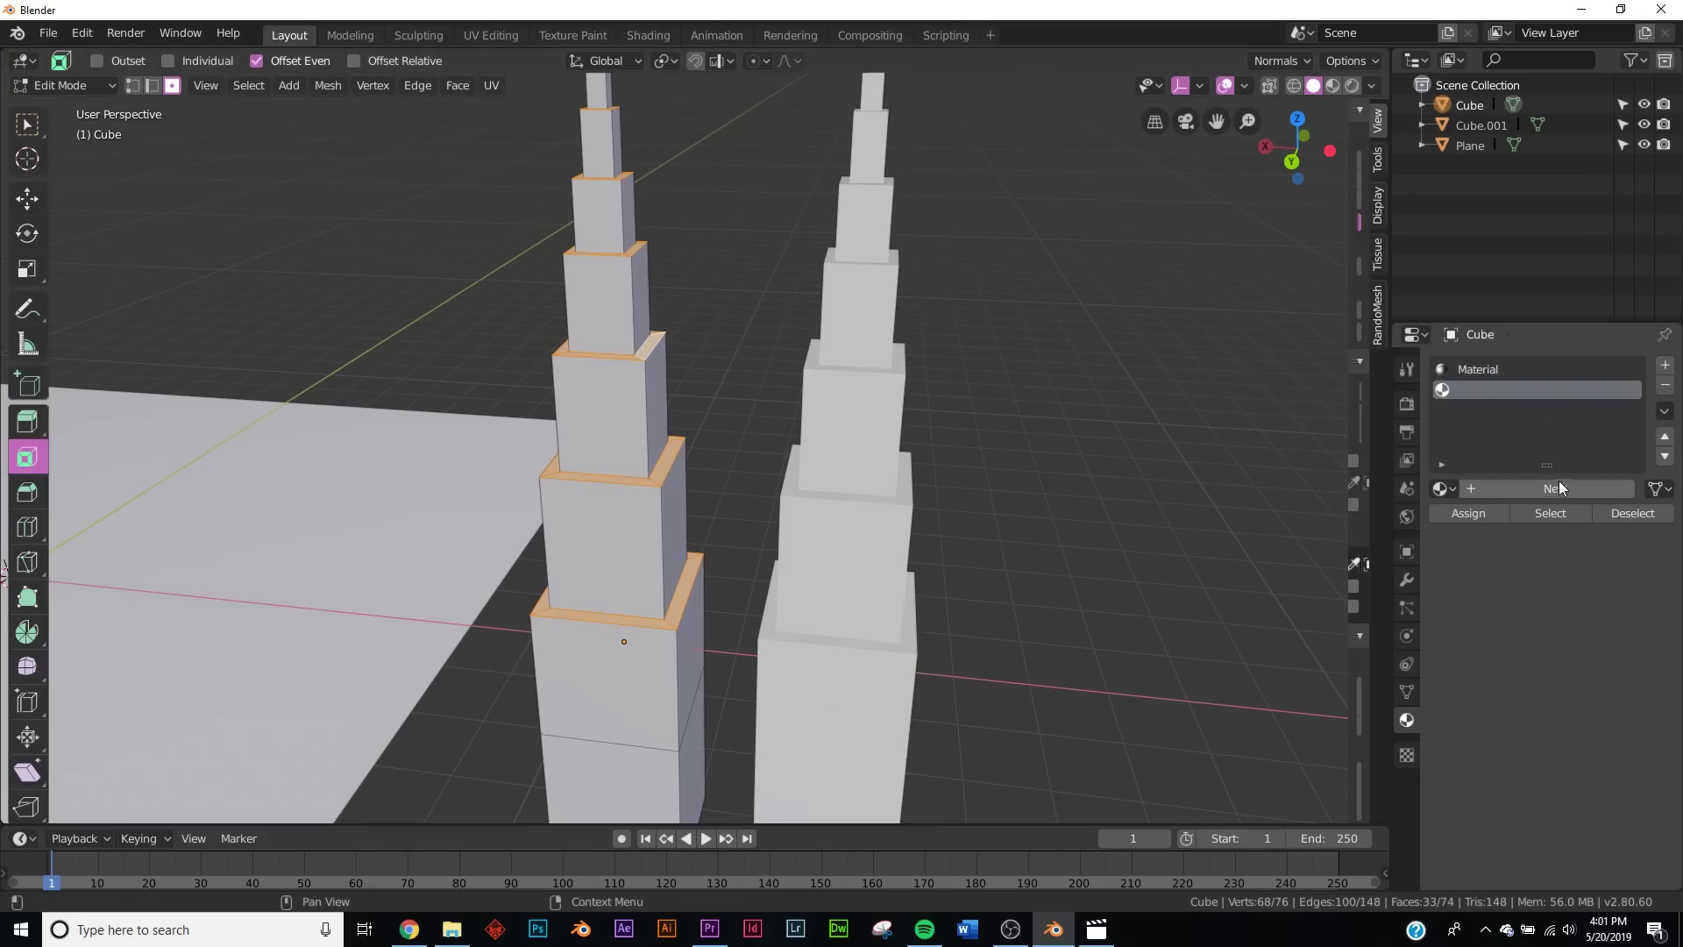
{"action": "left_click", "coordinate": [1560, 484]}
{"action": "left_click", "coordinate": [1624, 631]}
{"action": "left_click", "coordinate": [1422, 237]}
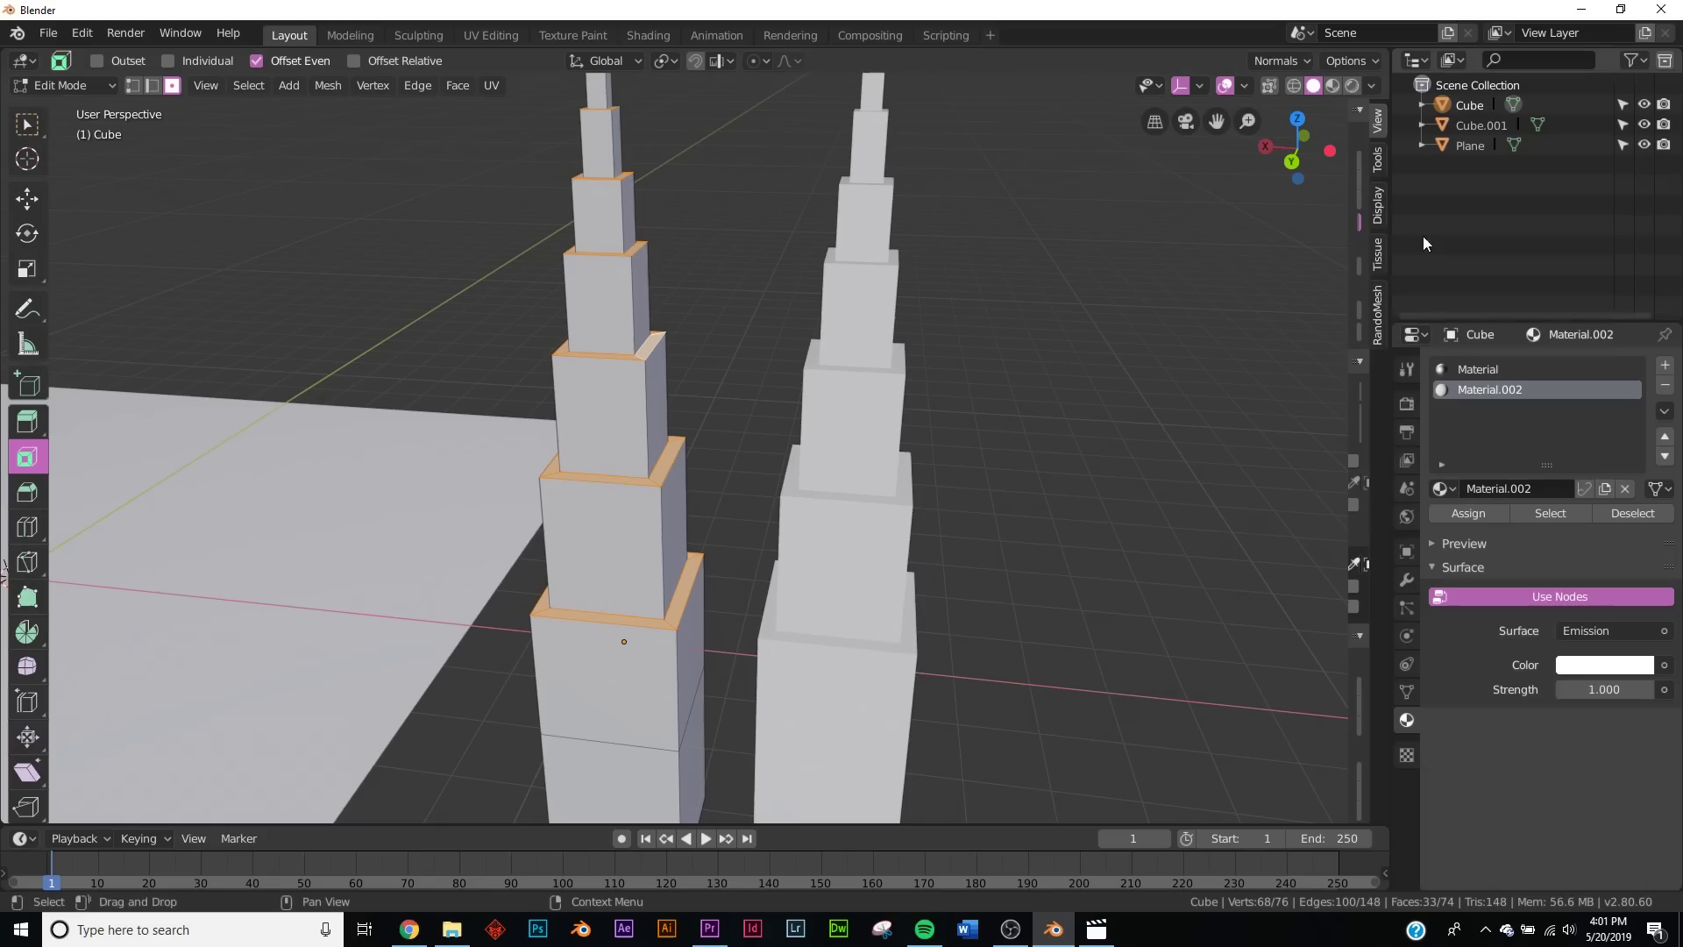
{"action": "left_click", "coordinate": [1595, 666]}
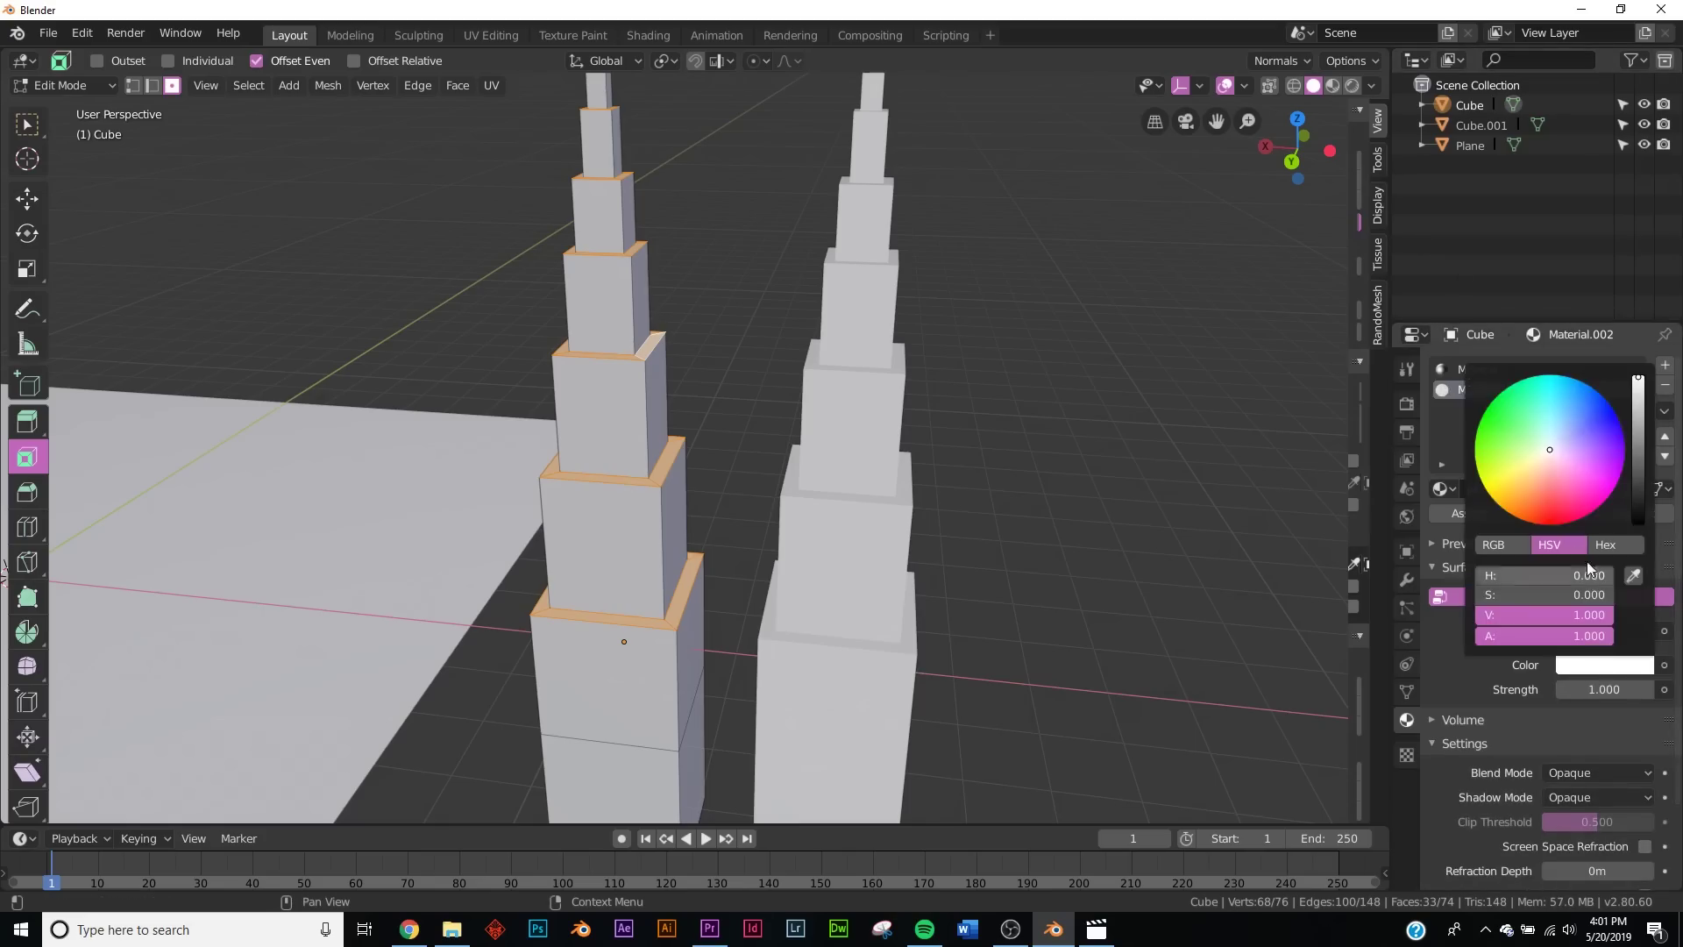
{"action": "left_click", "coordinate": [1540, 523]}
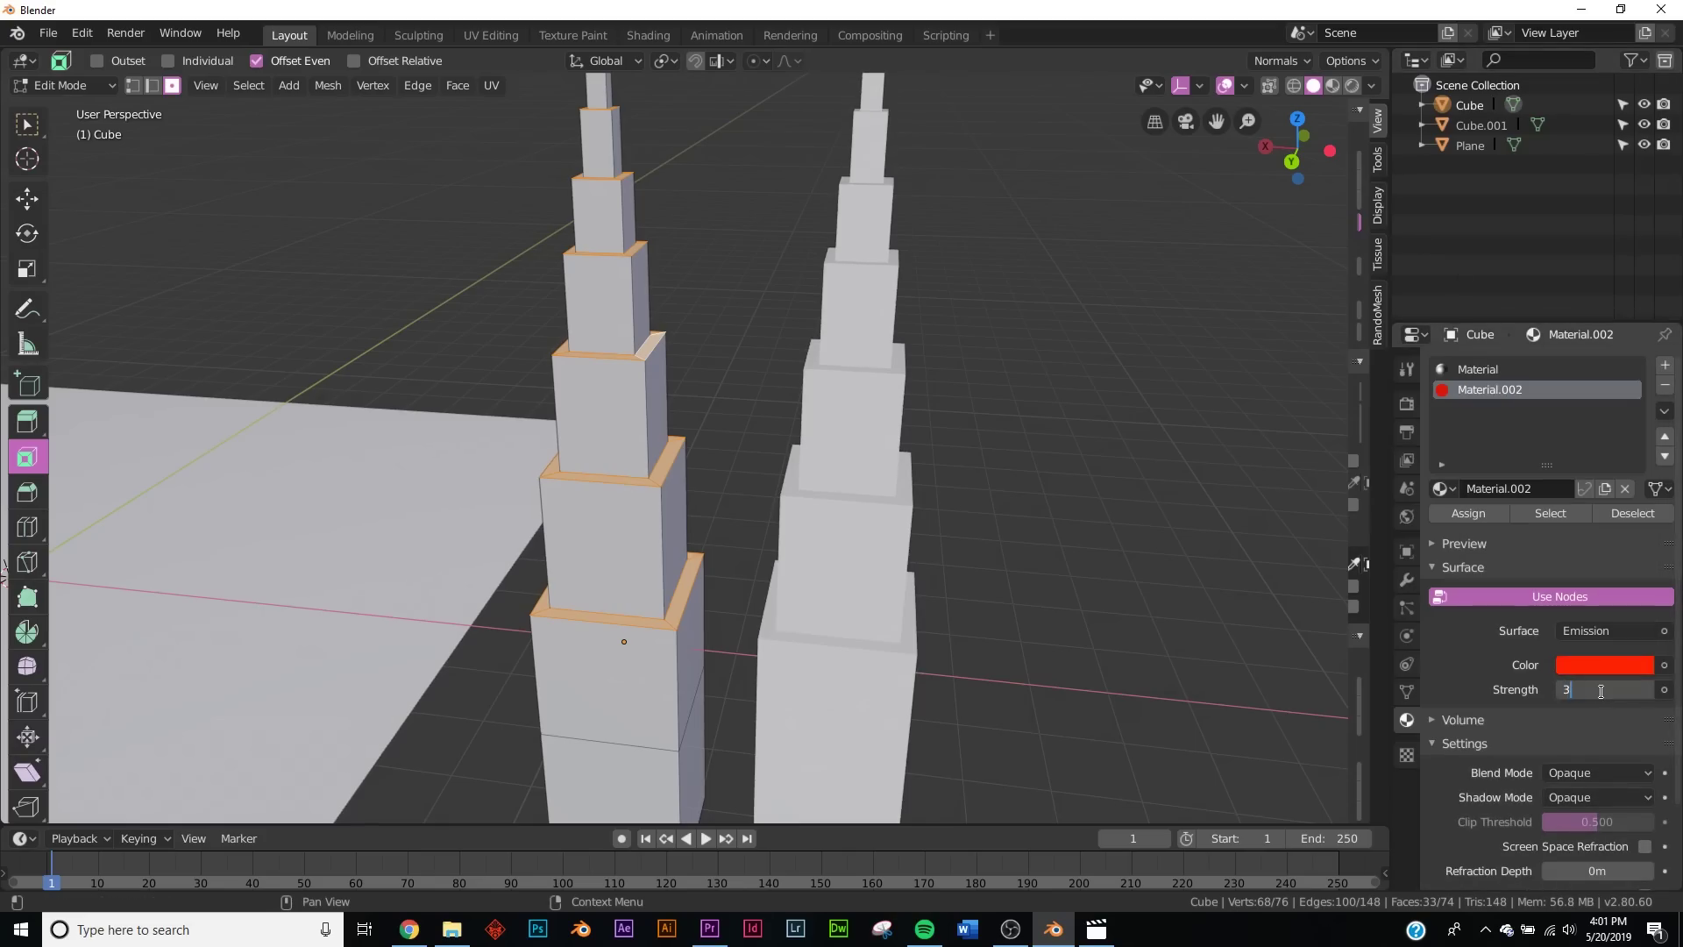
- Return to Object Mode and preview the glowing red ledges in Rendered shading
{"action": "middle_click_drag", "start_coordinate": [1020, 498], "coordinate": [681, 456]}
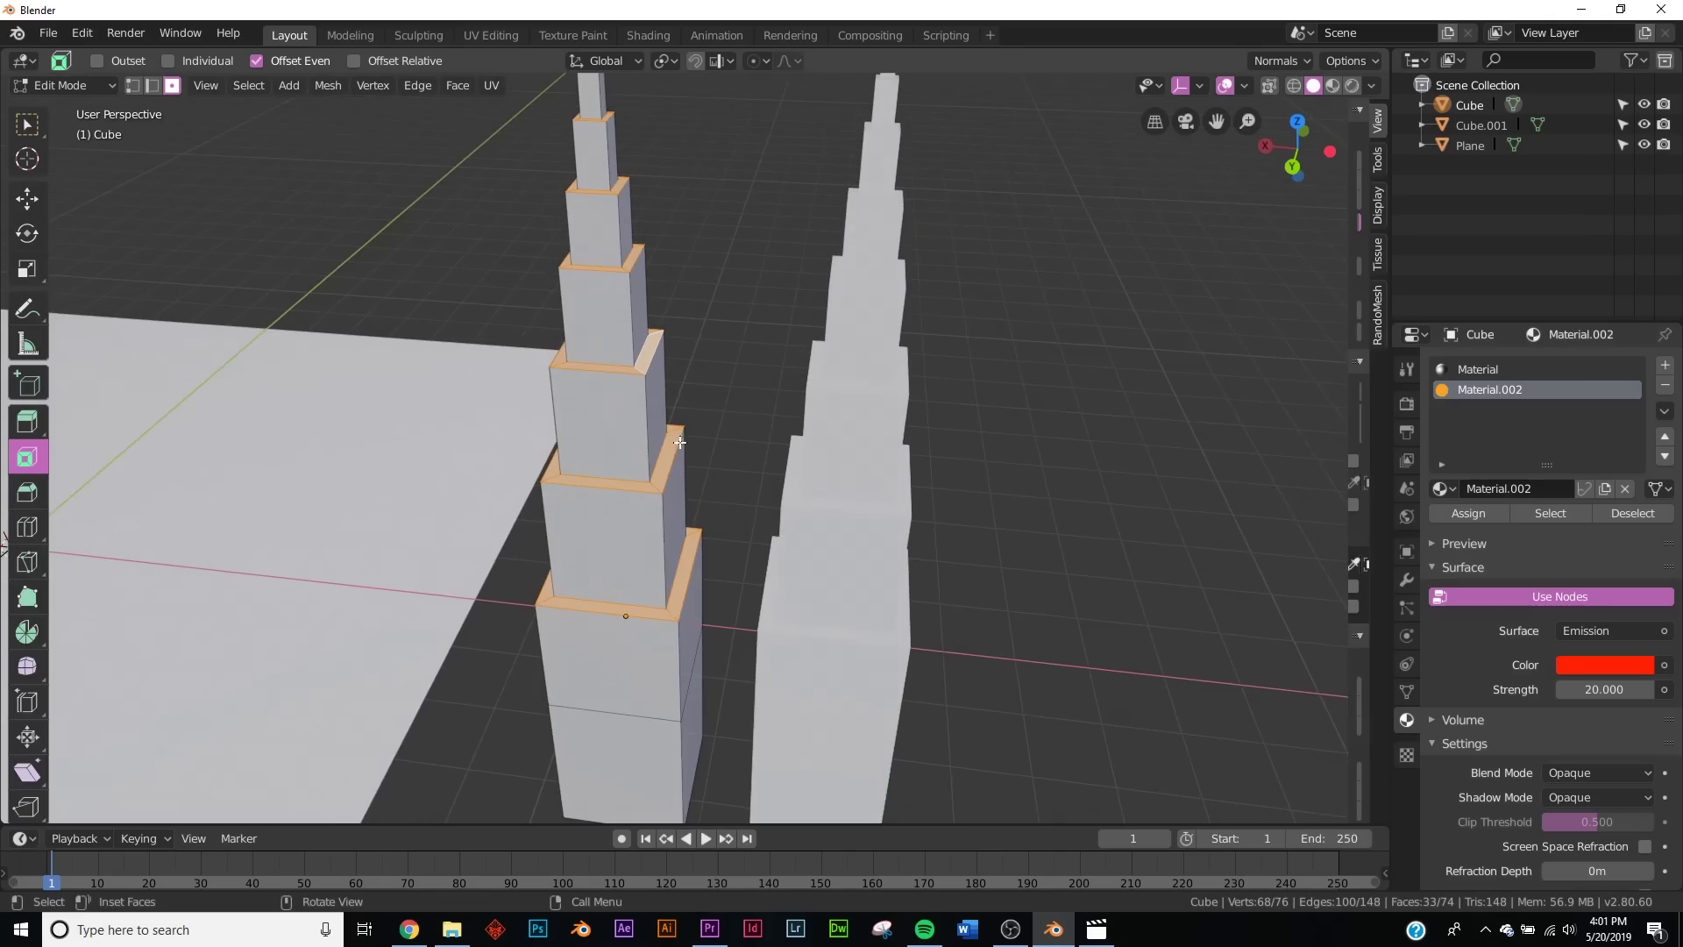
{"action": "key", "text": "Tab"}
{"action": "key", "text": "z"}
{"action": "left_click", "coordinate": [1017, 410]}
{"action": "mouse_move", "coordinate": [744, 398]}
{"action": "middle_mouse_down"}
{"action": "mouse_move", "coordinate": [792, 519]}
{"action": "mouse_move", "coordinate": [769, 295]}
{"action": "mouse_move", "coordinate": [762, 428]}
{"action": "middle_mouse_up"}
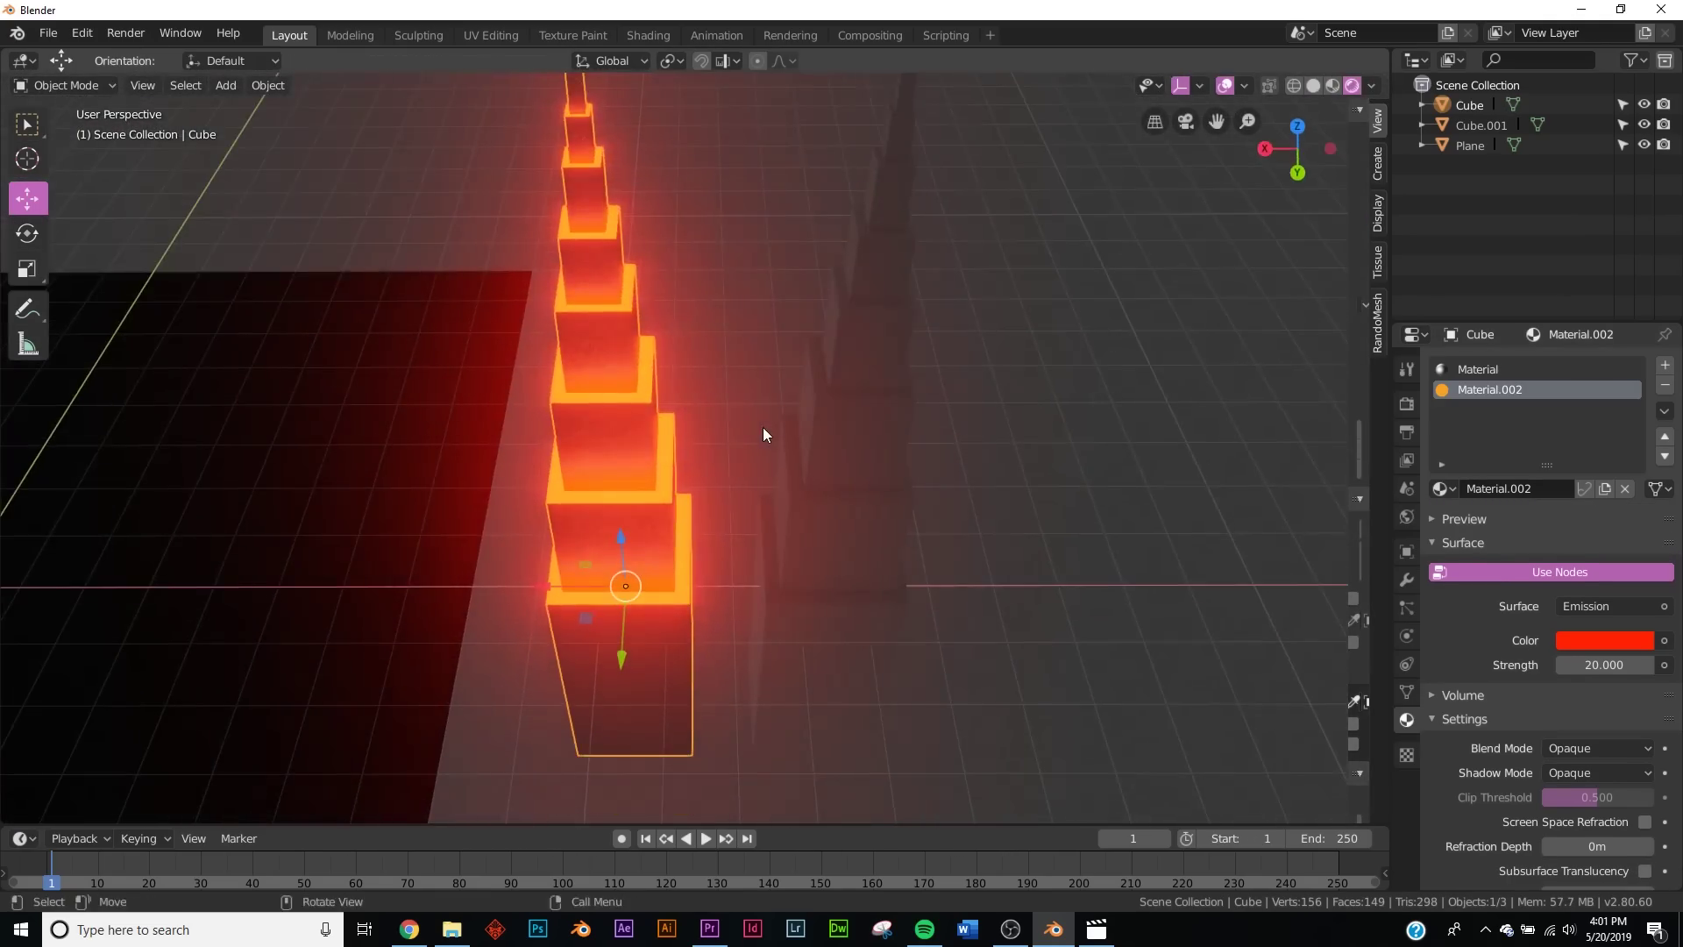
- Give the right tower, Cube.001, its own new blue emission material
{"action": "key", "text": "z"}
{"action": "left_click", "coordinate": [866, 444]}
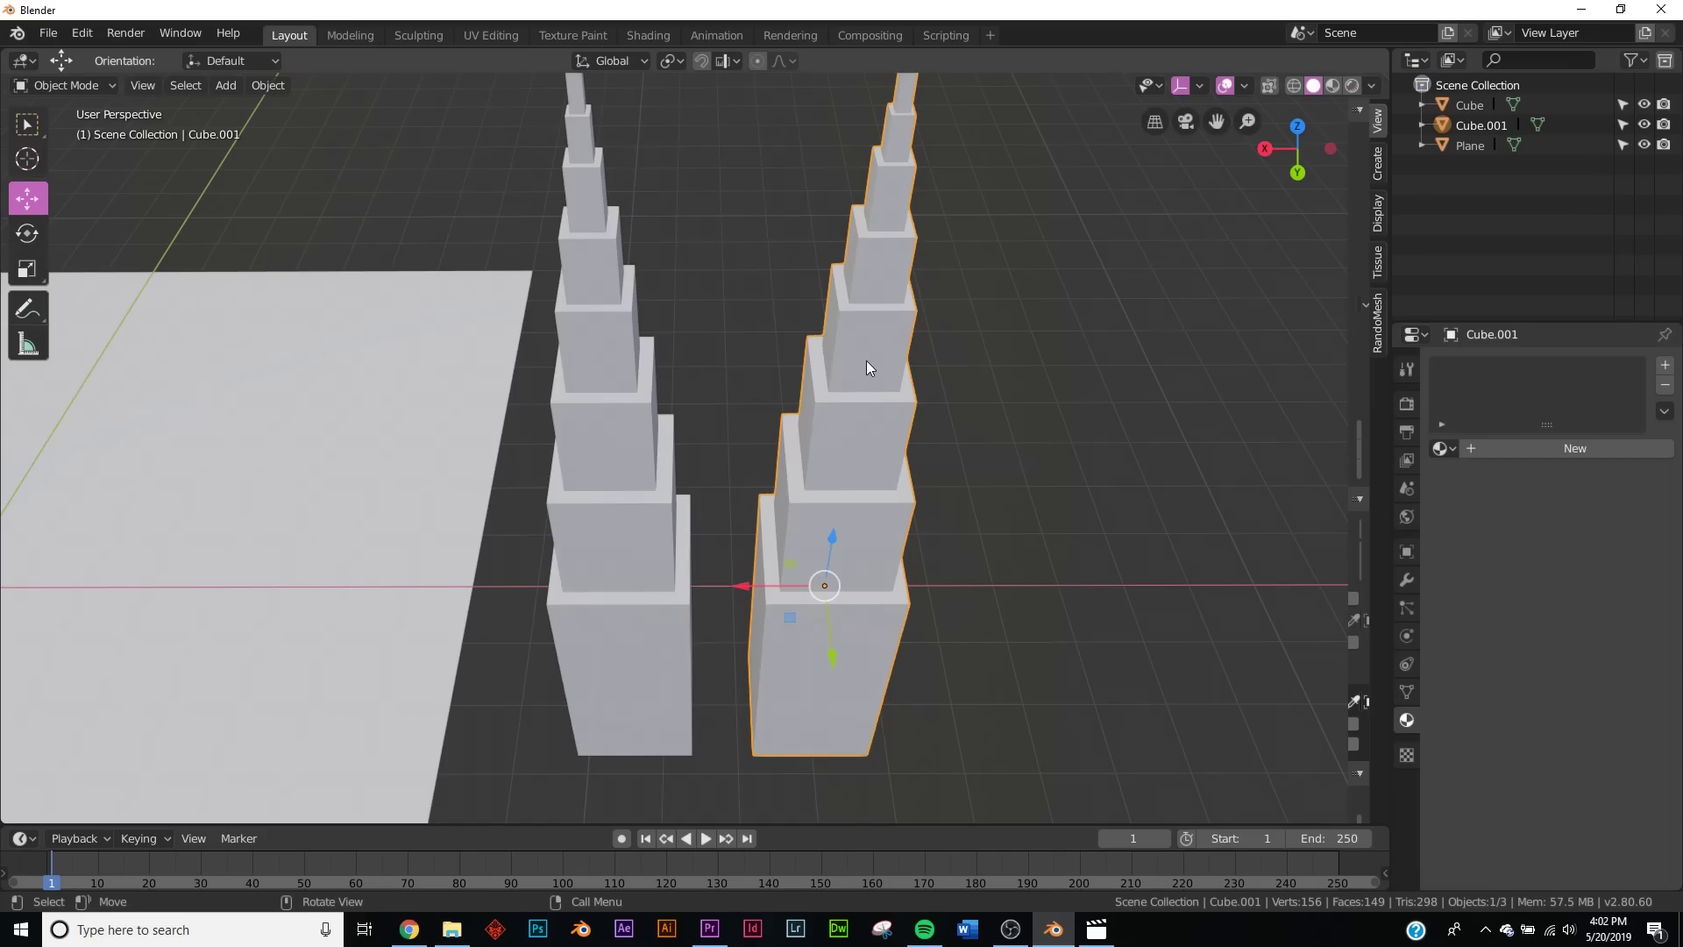
{"action": "key", "text": "z"}
{"action": "left_click", "coordinate": [1008, 421]}
{"action": "mouse_move", "coordinate": [1101, 492]}
{"action": "middle_mouse_down"}
{"action": "mouse_move", "coordinate": [1052, 402]}
{"action": "mouse_move", "coordinate": [1033, 556]}
{"action": "mouse_move", "coordinate": [1059, 346]}
{"action": "mouse_move", "coordinate": [1059, 476]}
{"action": "middle_mouse_up"}
{"action": "key", "text": "z"}
{"action": "left_click", "coordinate": [1059, 468]}
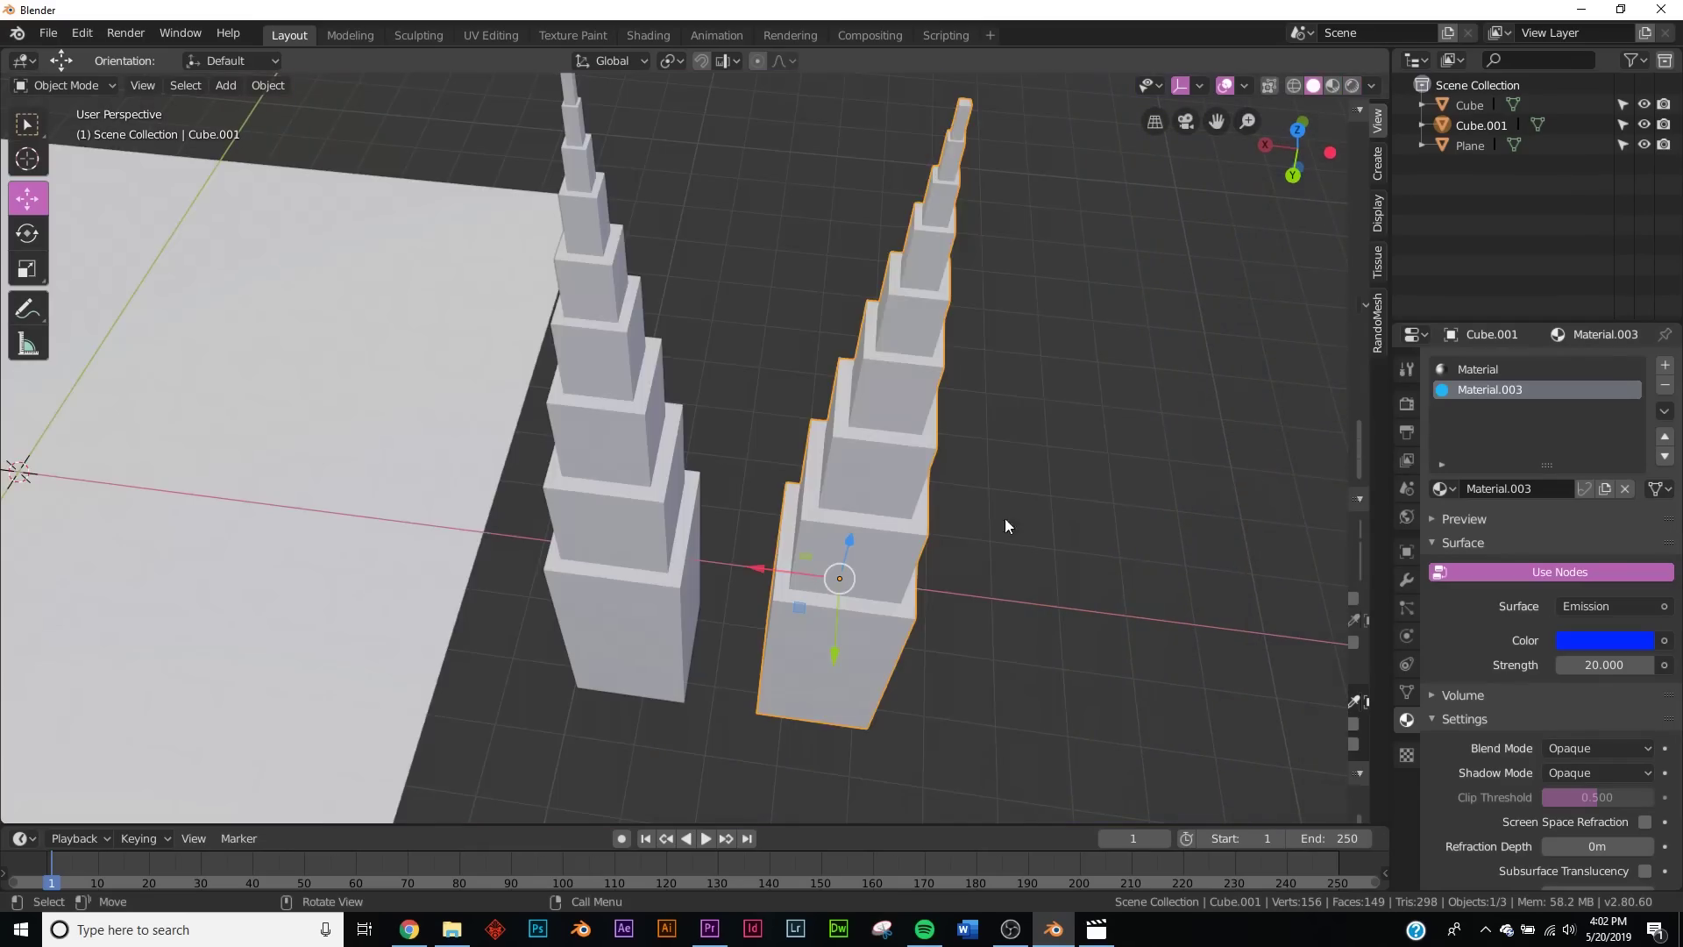
{"action": "middle_click_drag", "start_coordinate": [486, 554], "coordinate": [719, 376], "text": "shift"}
- Subdivide the ground plane with 100 cuts
{"action": "left_click", "coordinate": [730, 444]}
{"action": "scroll", "coordinate": [759, 397], "scroll_direction": "down", "scroll_amount": 5}
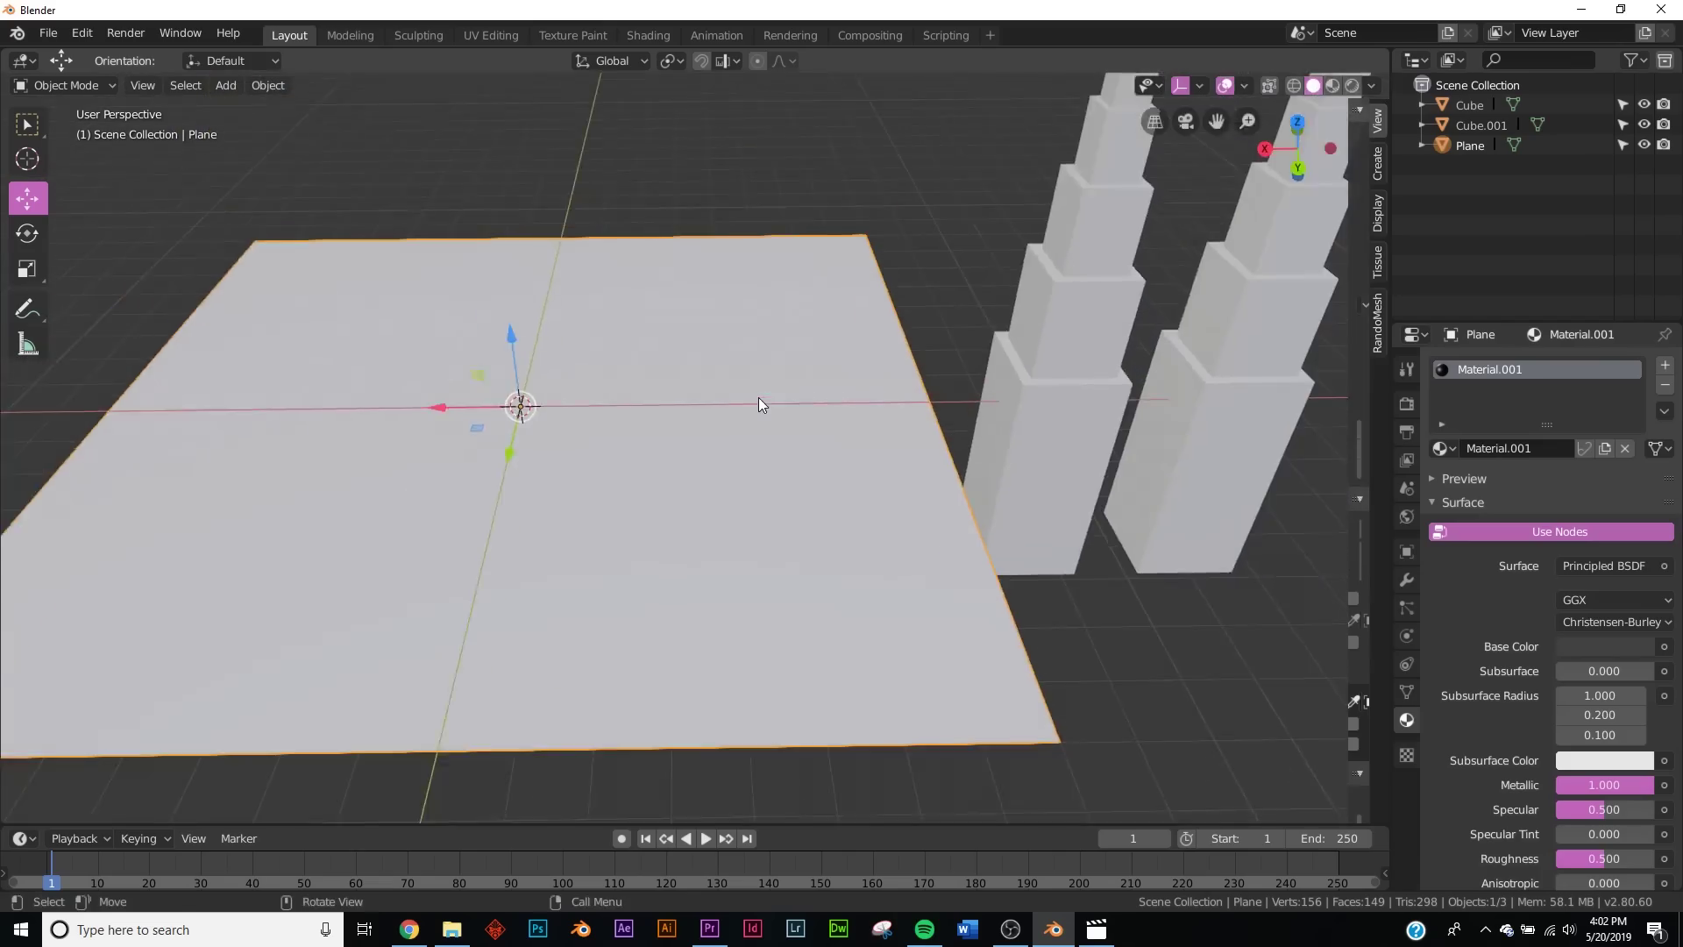
{"action": "key", "text": "Tab"}
{"action": "right_click", "coordinate": [735, 294]}
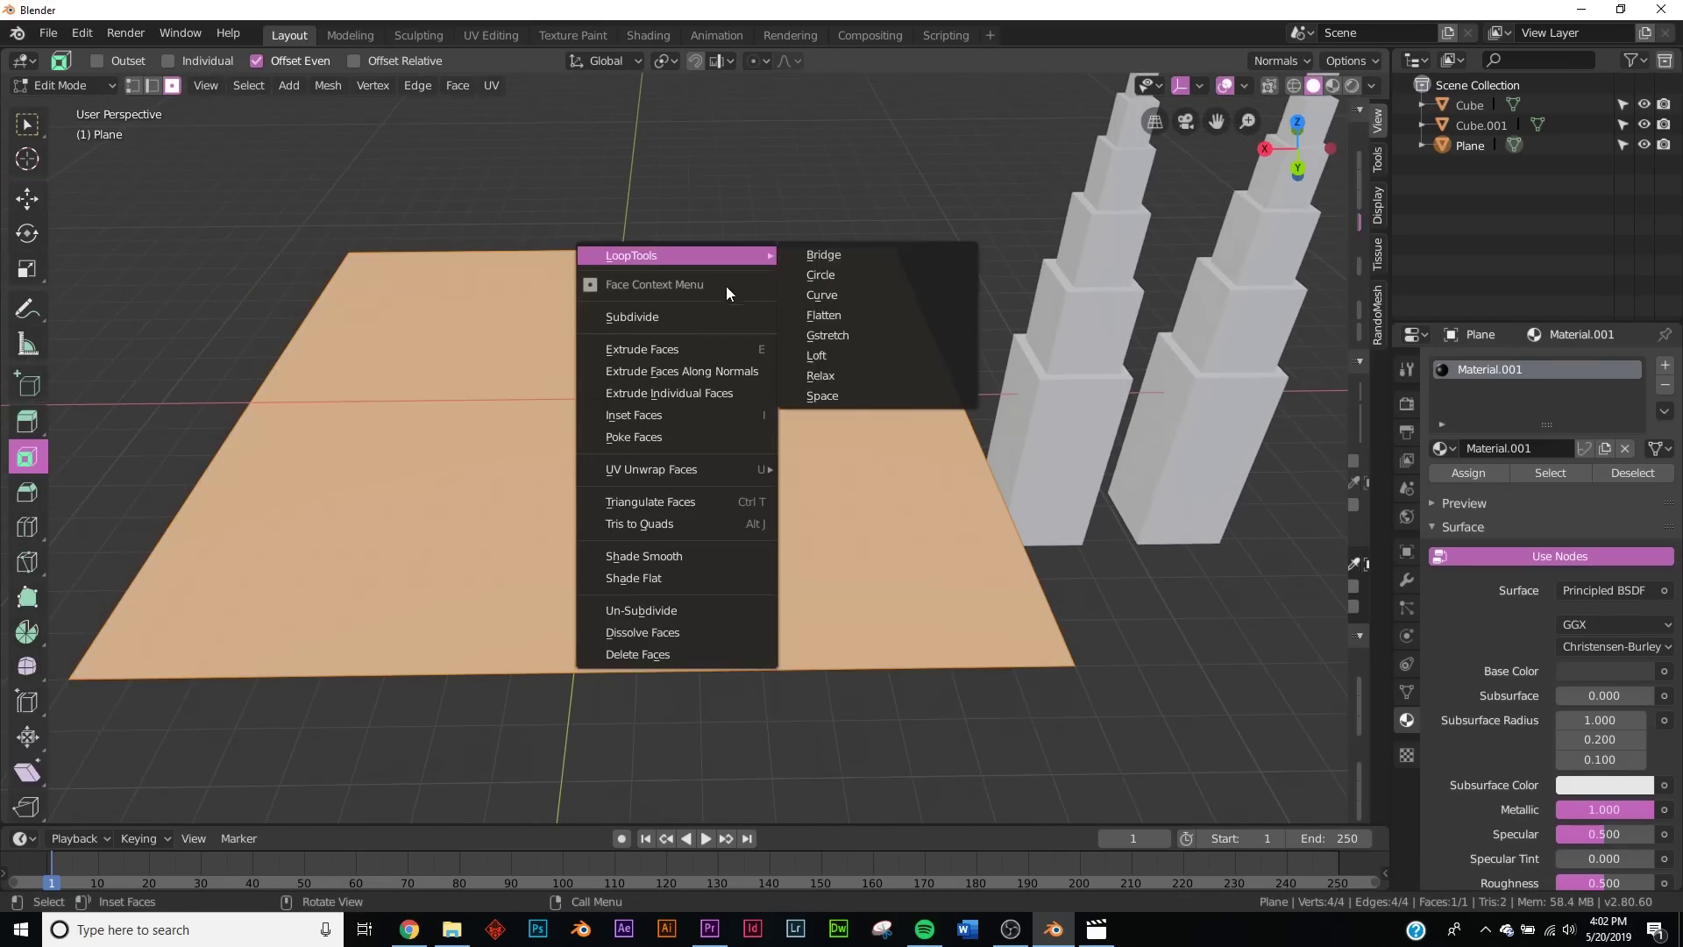
{"action": "left_click", "coordinate": [632, 256]}
{"action": "left_click", "coordinate": [264, 664]}
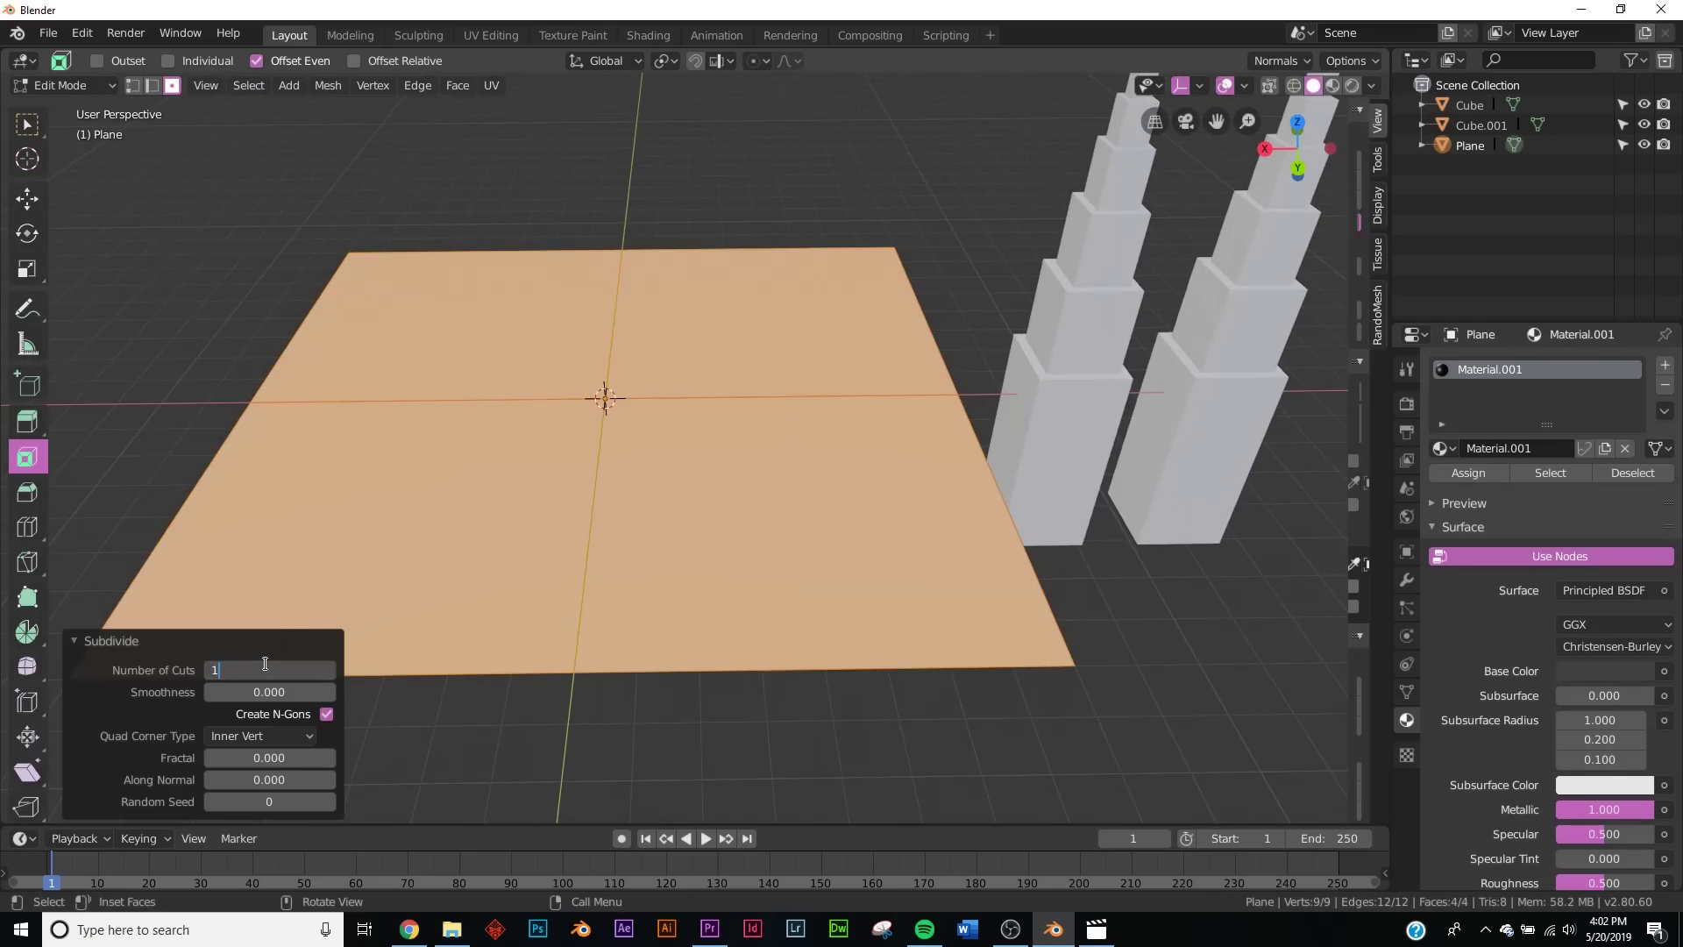
{"action": "type", "text": "100"}
{"action": "key", "text": "Return"}
{"action": "key", "text": "Tab"}
{"action": "middle_click_drag", "start_coordinate": [601, 281], "coordinate": [725, 458]}
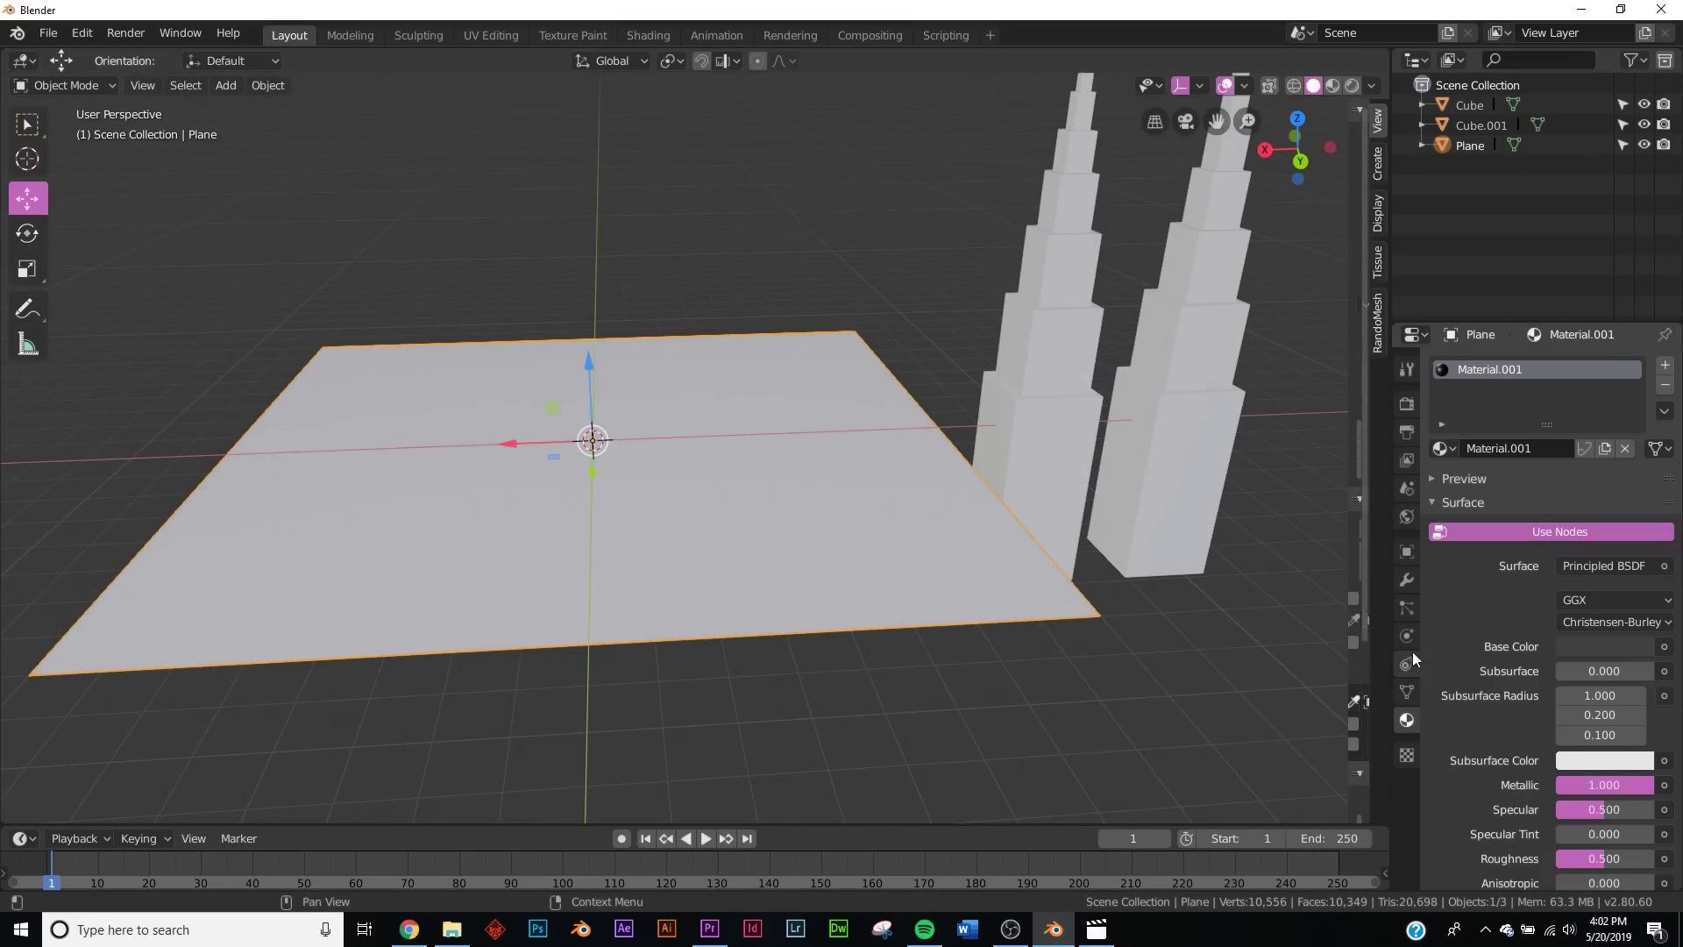
- Add a Hair particle system to the plane and set Render As to Object
{"action": "left_click", "coordinate": [1407, 608]}
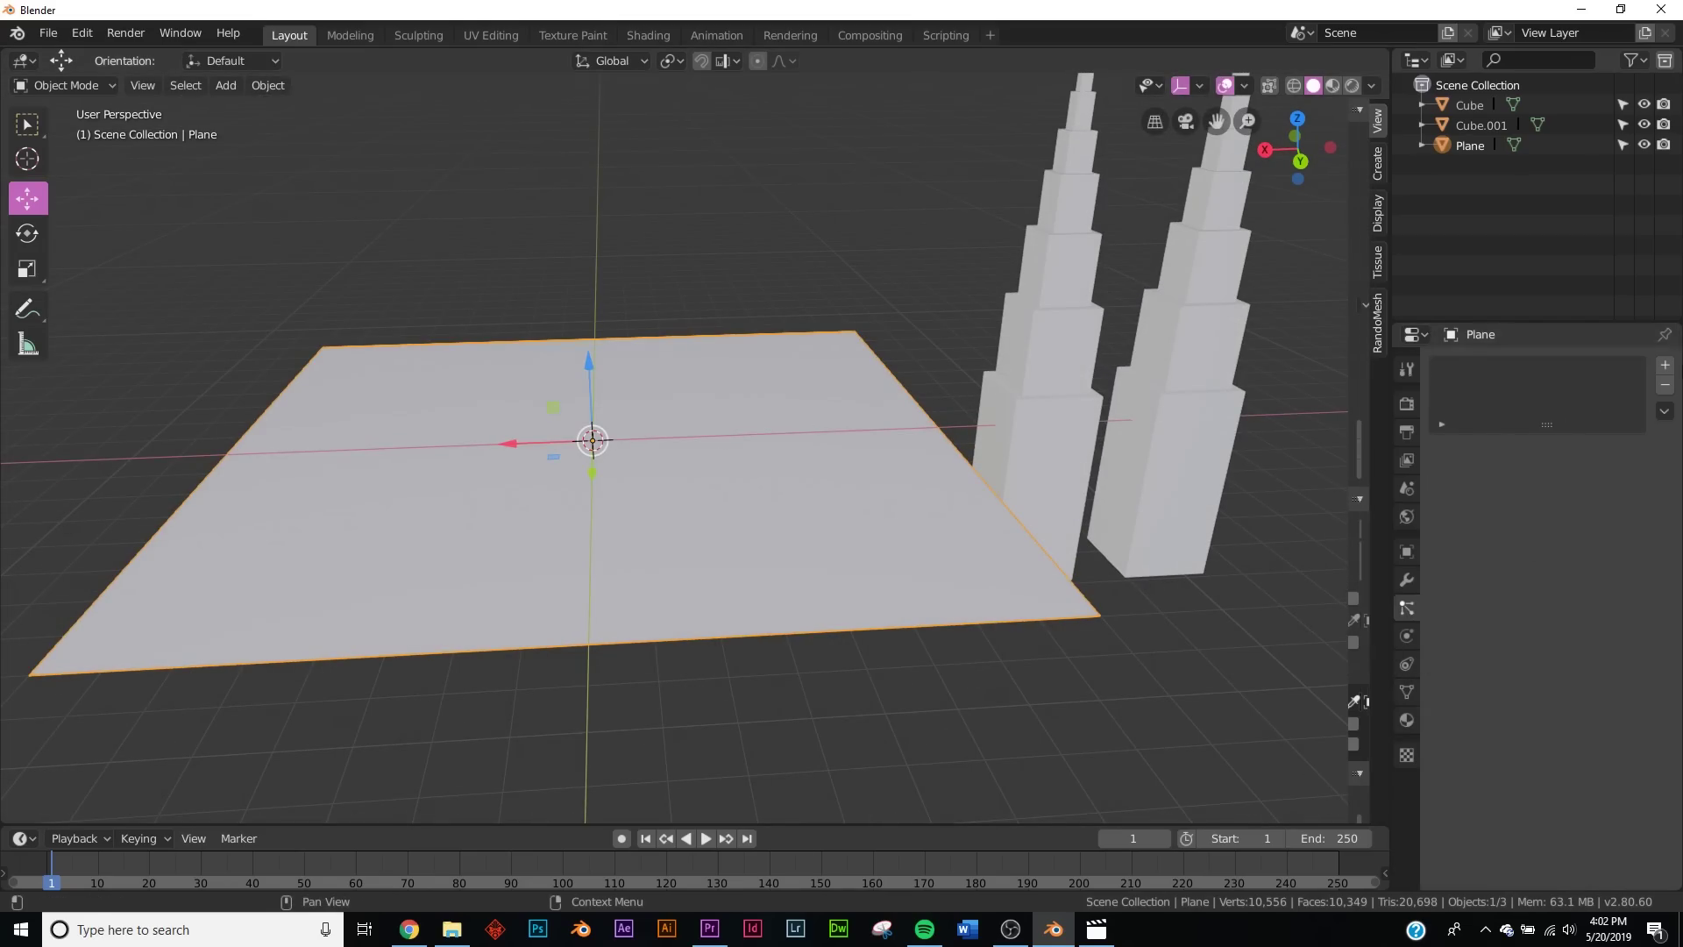
{"action": "left_click", "coordinate": [1665, 367]}
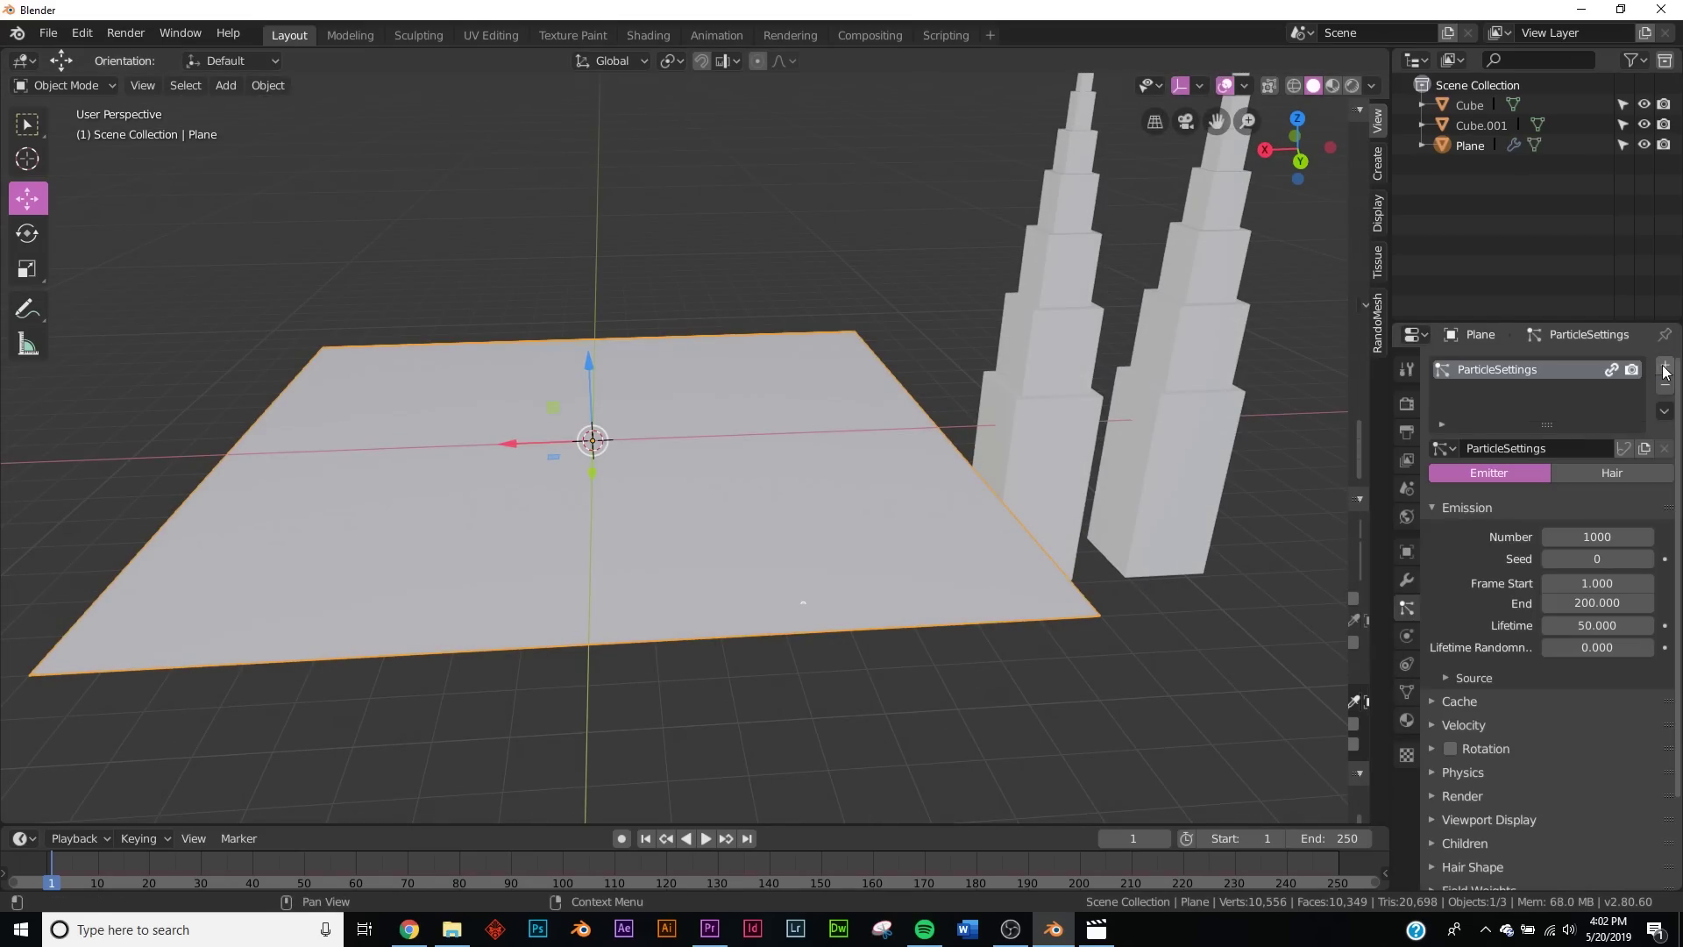
{"action": "left_click", "coordinate": [1623, 474]}
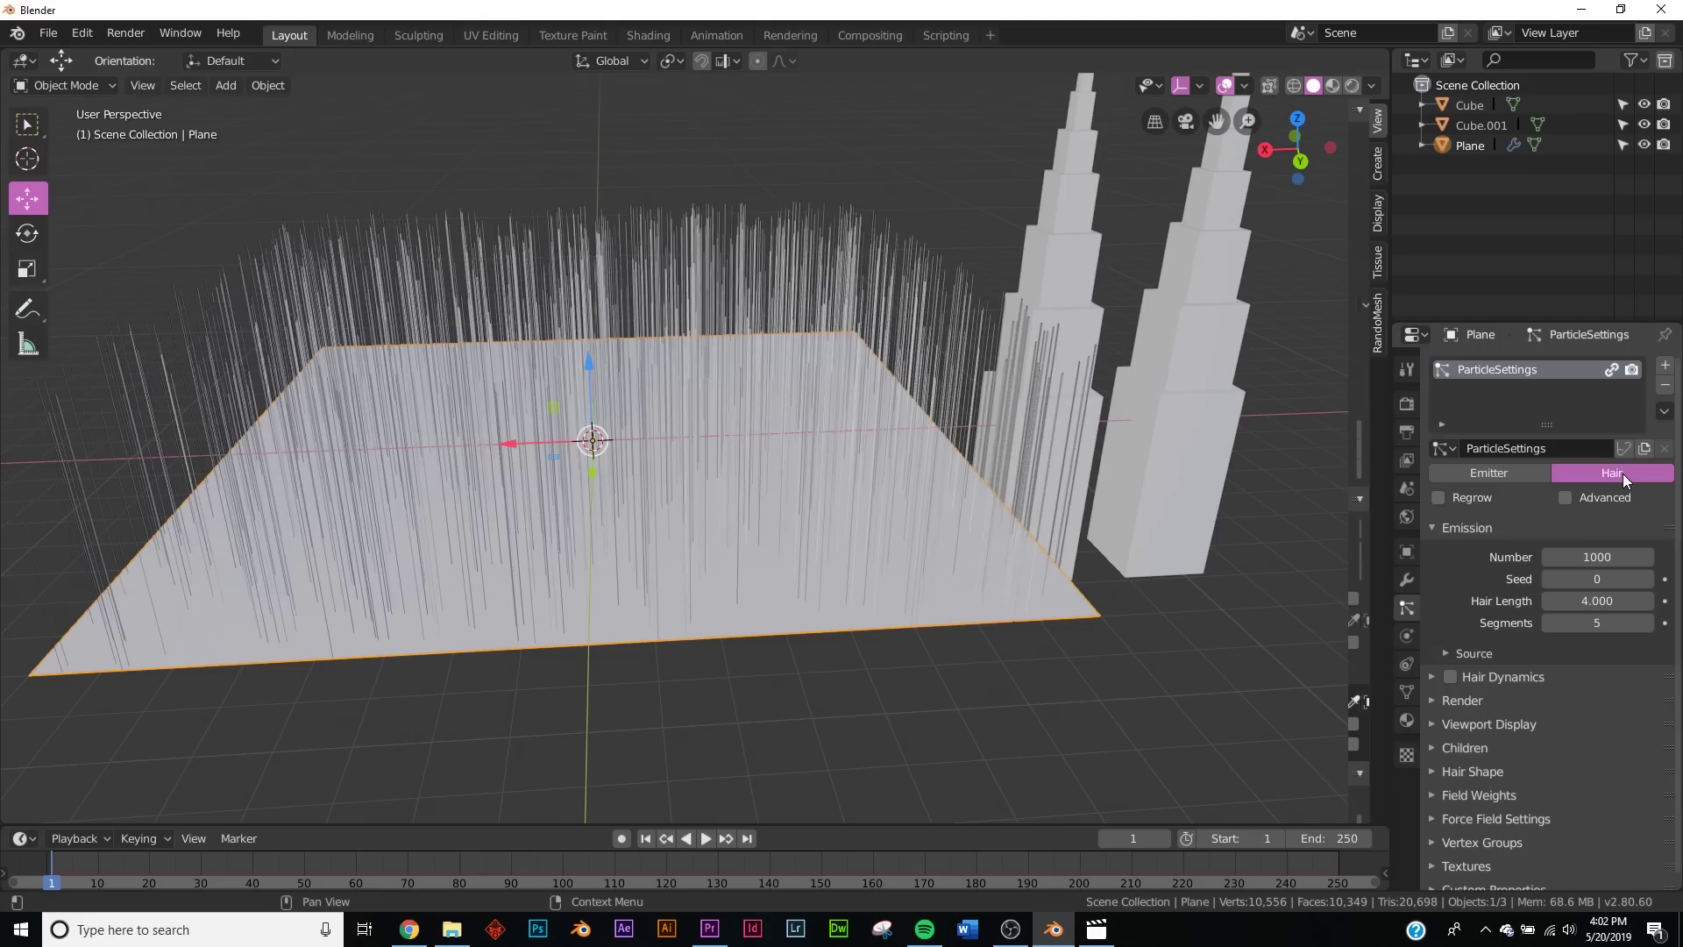
{"action": "left_click", "coordinate": [1462, 700]}
{"action": "scroll", "coordinate": [1490, 692], "scroll_direction": "down", "scroll_amount": 4}
{"action": "left_click", "coordinate": [1596, 586]}
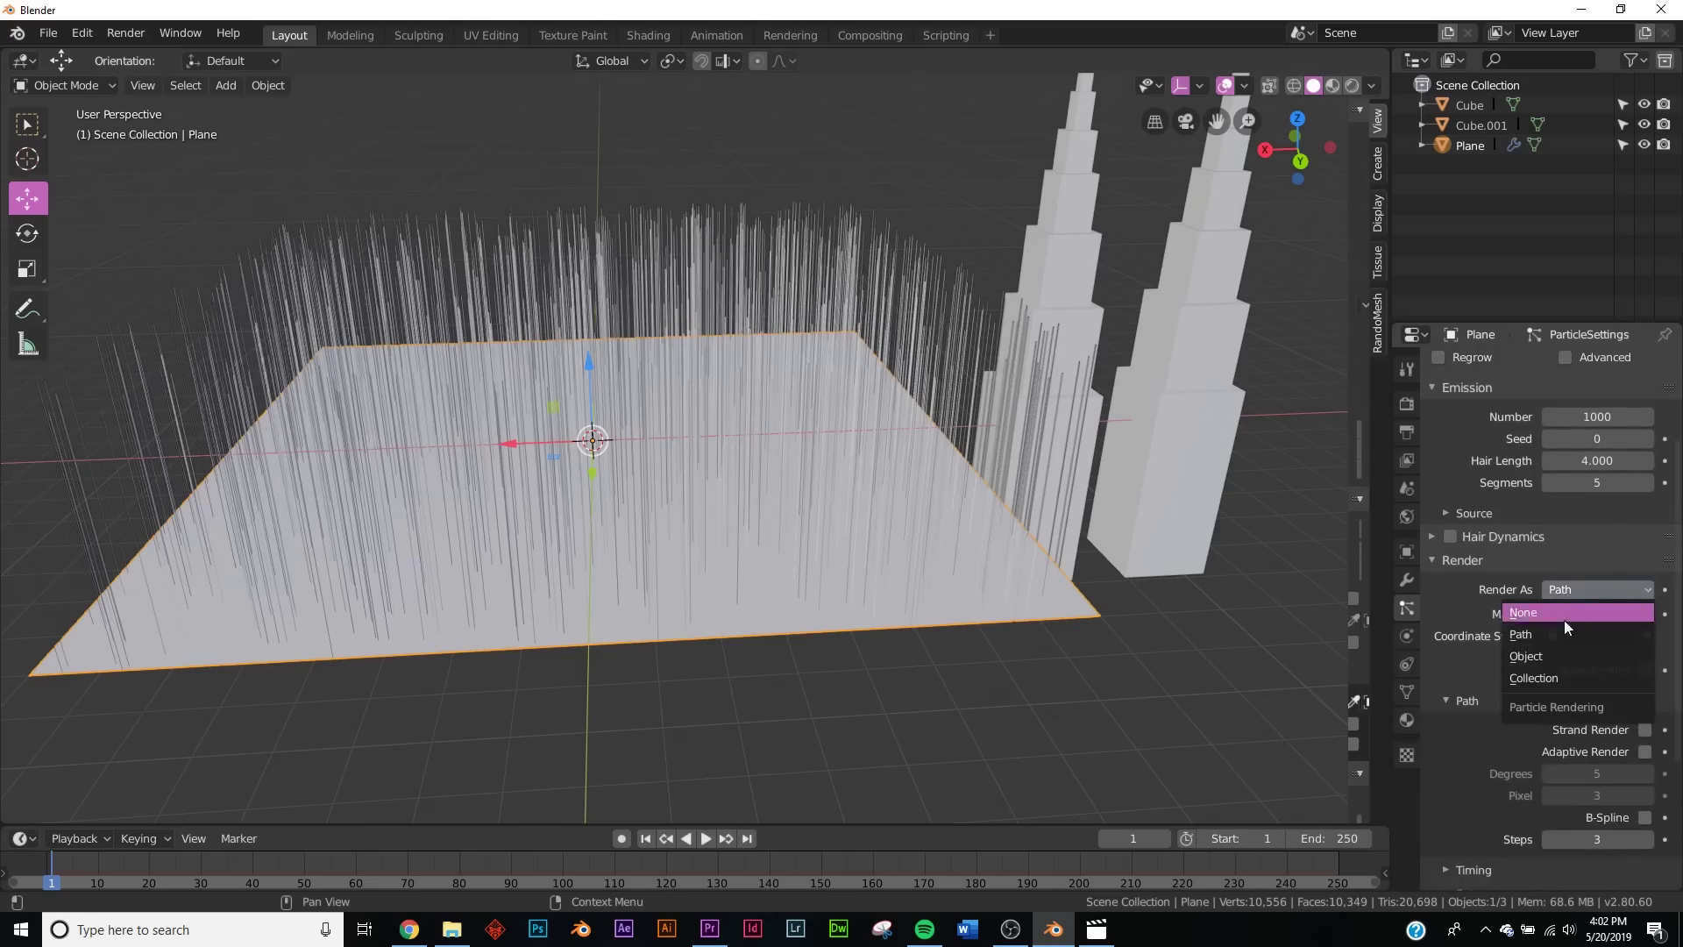
{"action": "left_click", "coordinate": [1549, 654]}
- Pick Cube as the particles' Instance Object so small towers cover the plane
{"action": "left_click", "coordinate": [1082, 280]}
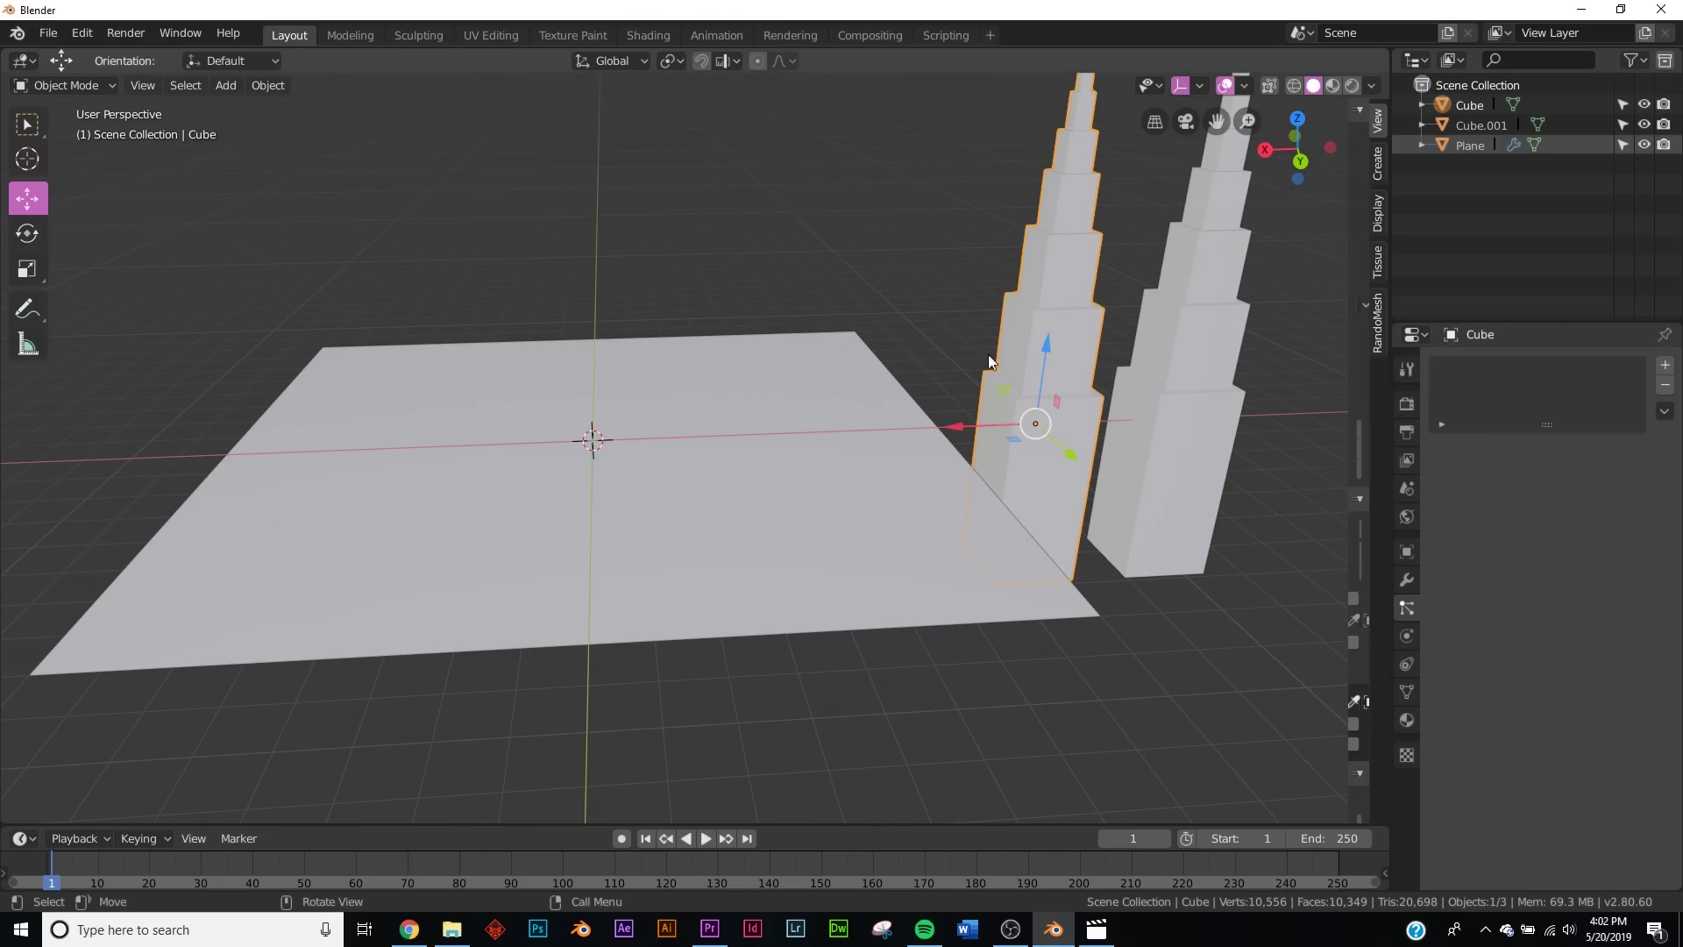
{"action": "left_click", "coordinate": [861, 489]}
{"action": "scroll", "coordinate": [1564, 720], "scroll_direction": "down", "scroll_amount": 4}
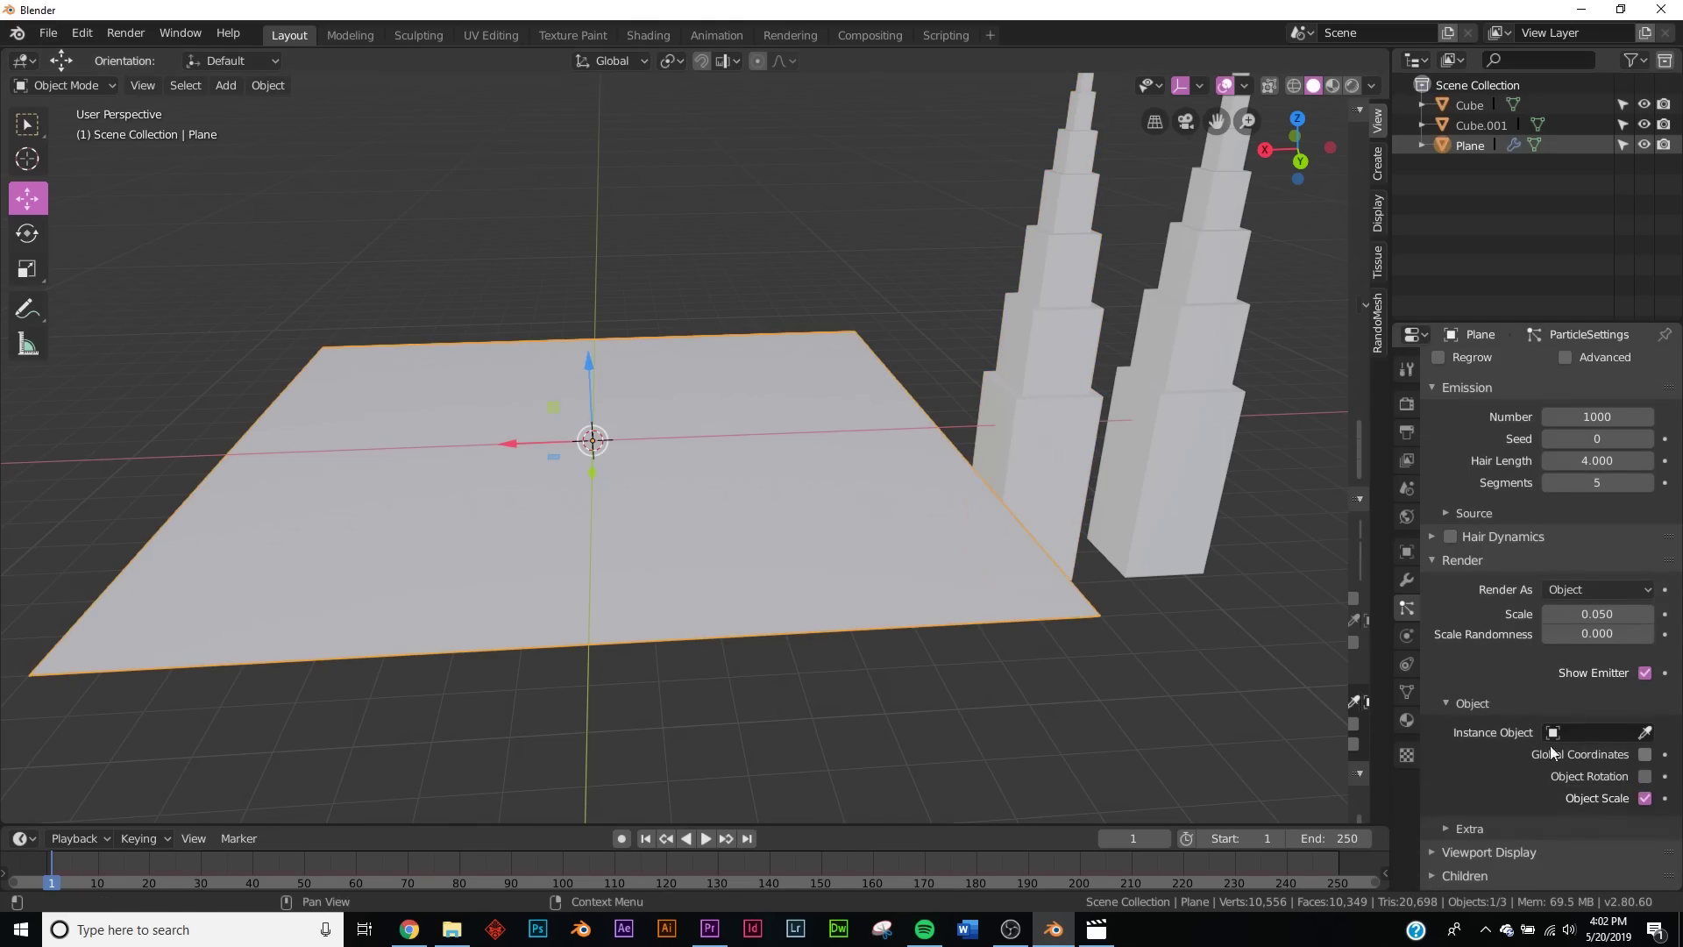
{"action": "left_click", "coordinate": [1589, 733]}
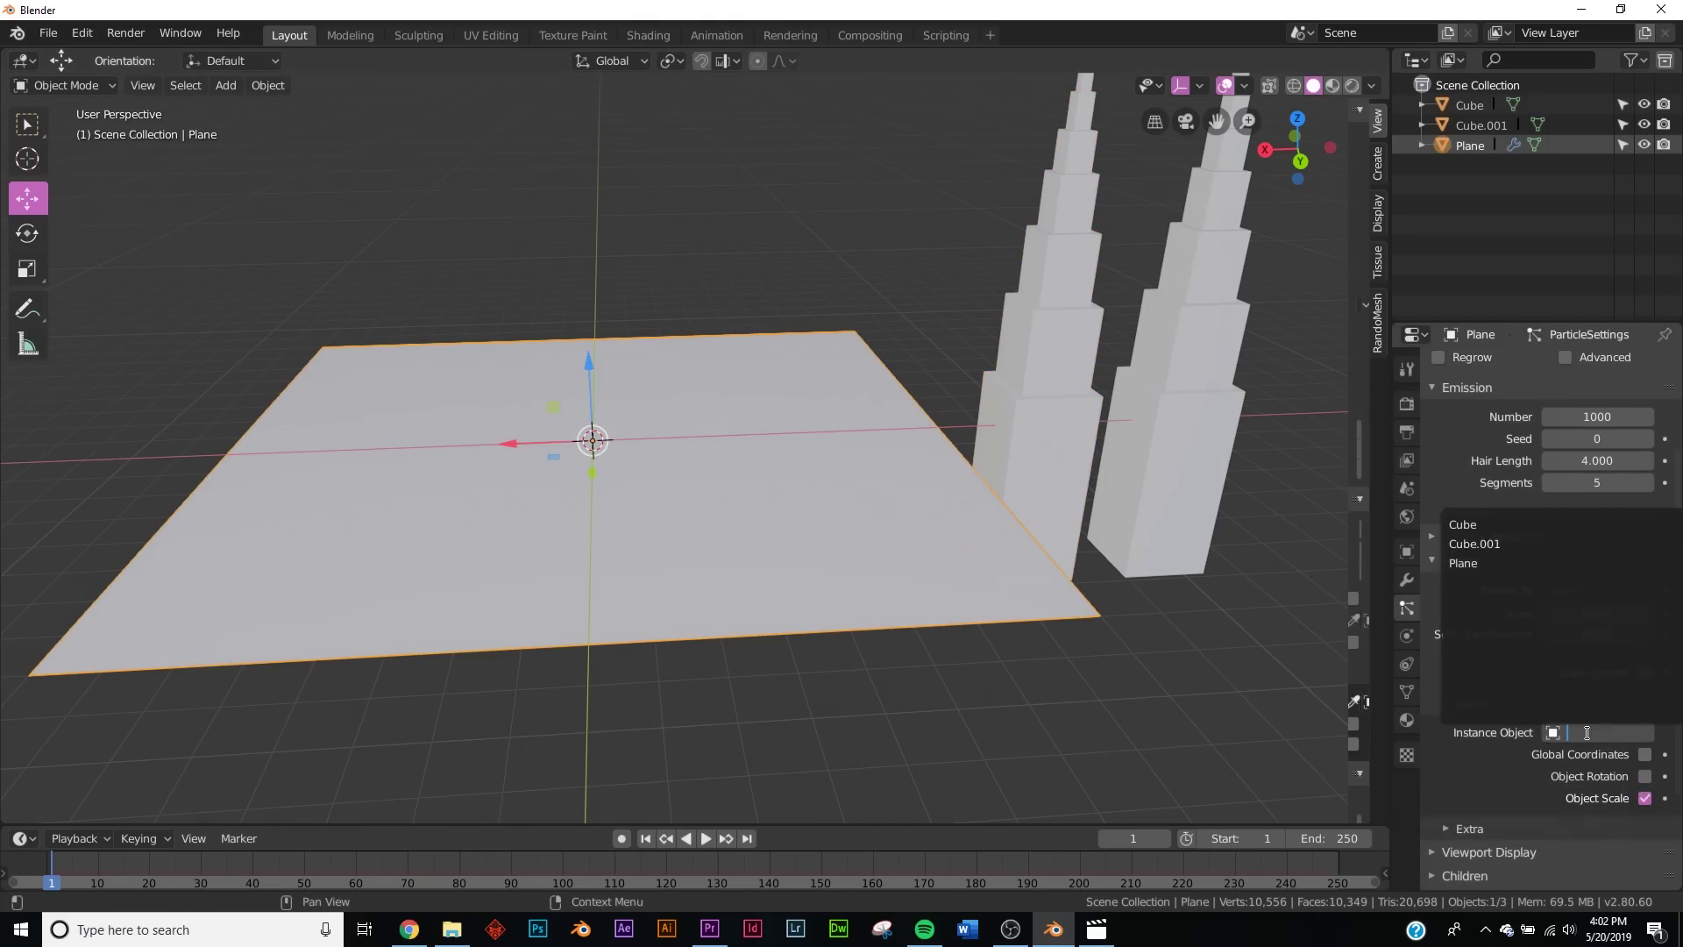
{"action": "left_click", "coordinate": [1525, 526]}
{"action": "middle_click_drag", "start_coordinate": [780, 496], "coordinate": [760, 456]}
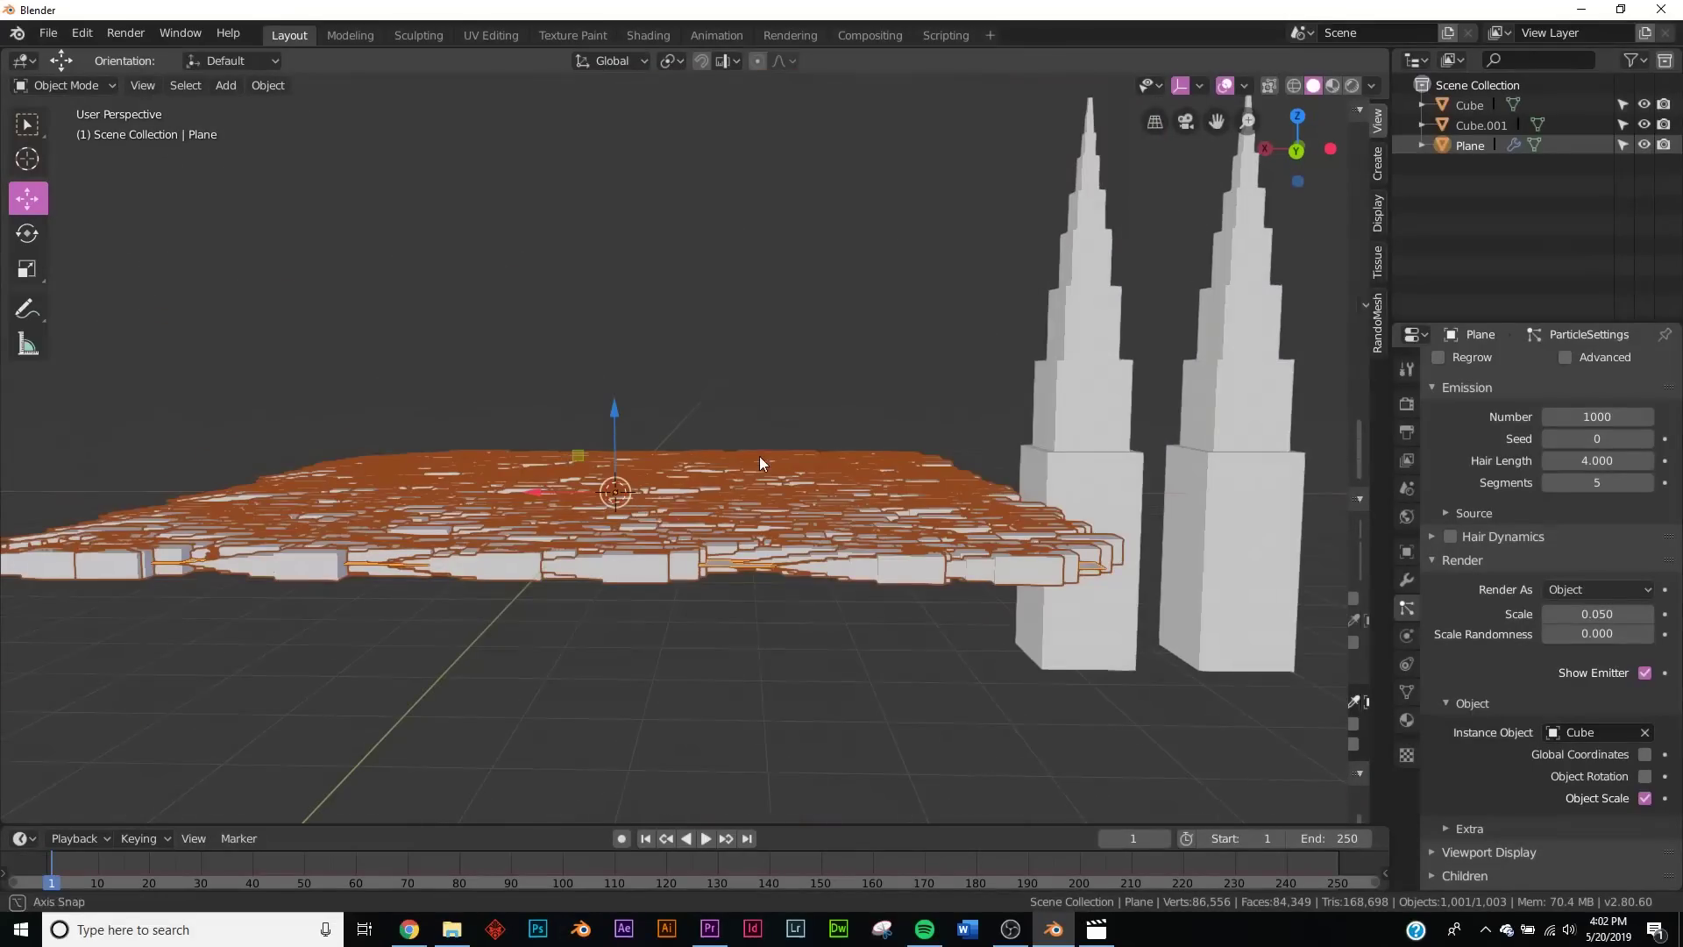
- Slide the Cube and Cube.001 source towers apart along the X axis
{"action": "left_click", "coordinate": [1123, 475]}
{"action": "middle_click_drag", "start_coordinate": [1141, 475], "coordinate": [881, 435], "text": "shift"}
{"action": "left_click", "coordinate": [884, 437]}
{"action": "left_click_drag", "start_coordinate": [909, 482], "coordinate": [1236, 483]}
{"action": "left_click", "coordinate": [799, 487]}
{"action": "key", "text": "g"}
{"action": "key", "text": "x"}
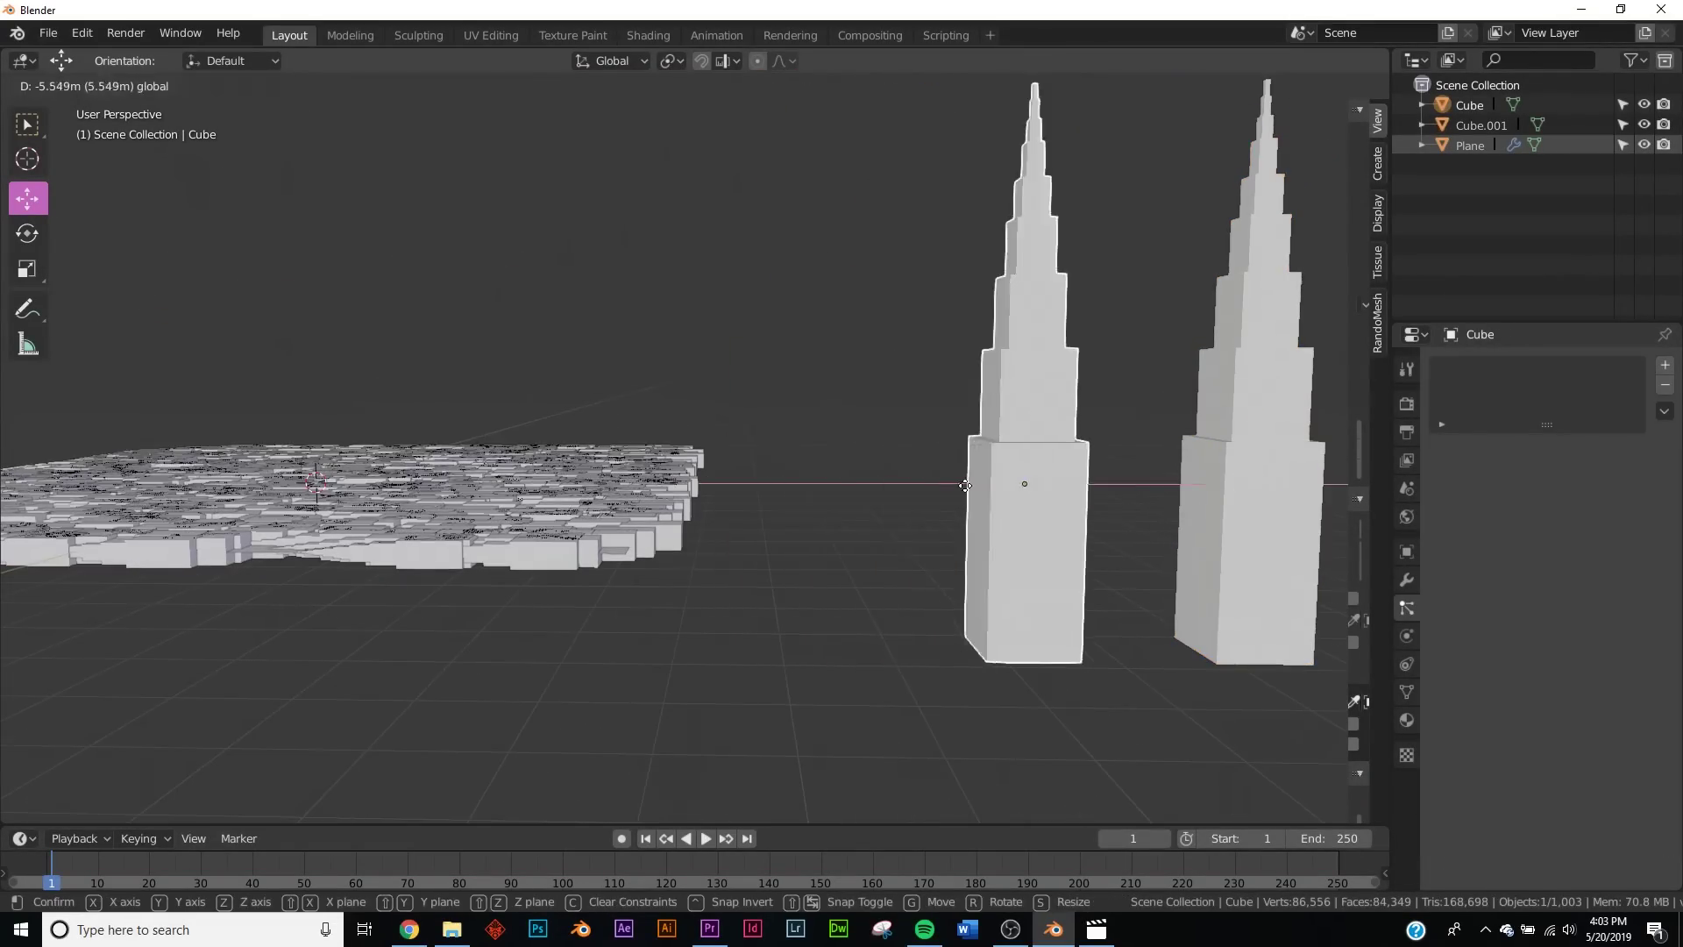
{"action": "key", "text": "Return"}
- Set the Cube tower's Y rotation to 90° in Object Properties
{"action": "left_click", "coordinate": [582, 517]}
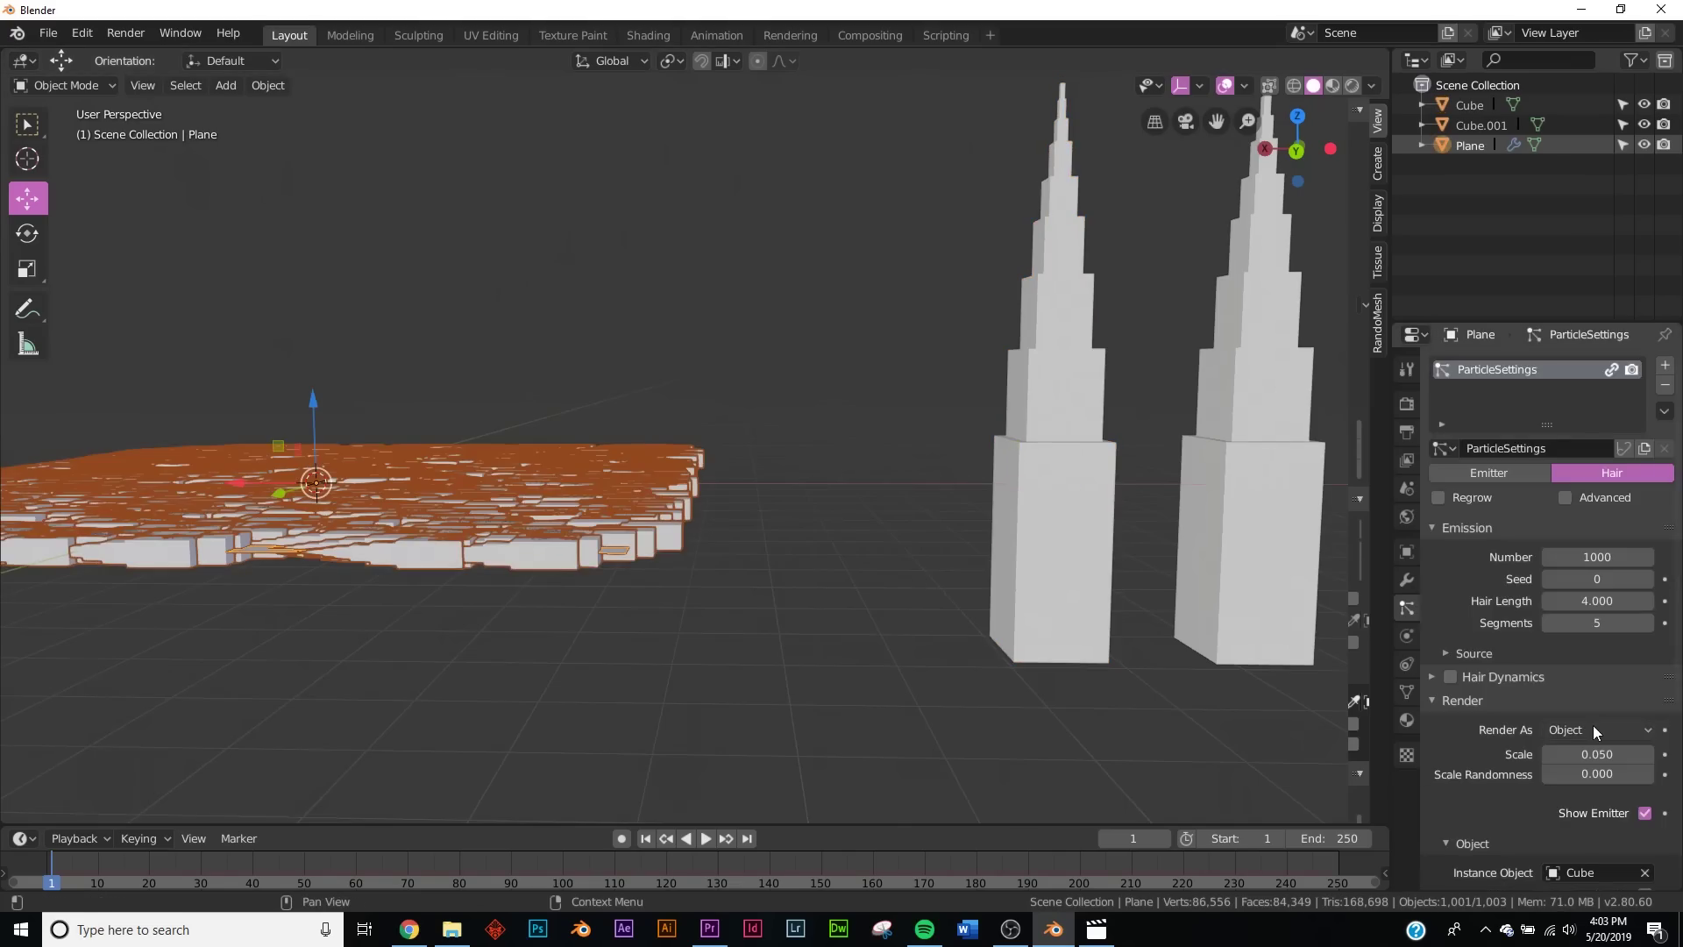
{"action": "scroll", "coordinate": [1592, 724], "scroll_direction": "down", "scroll_amount": 5}
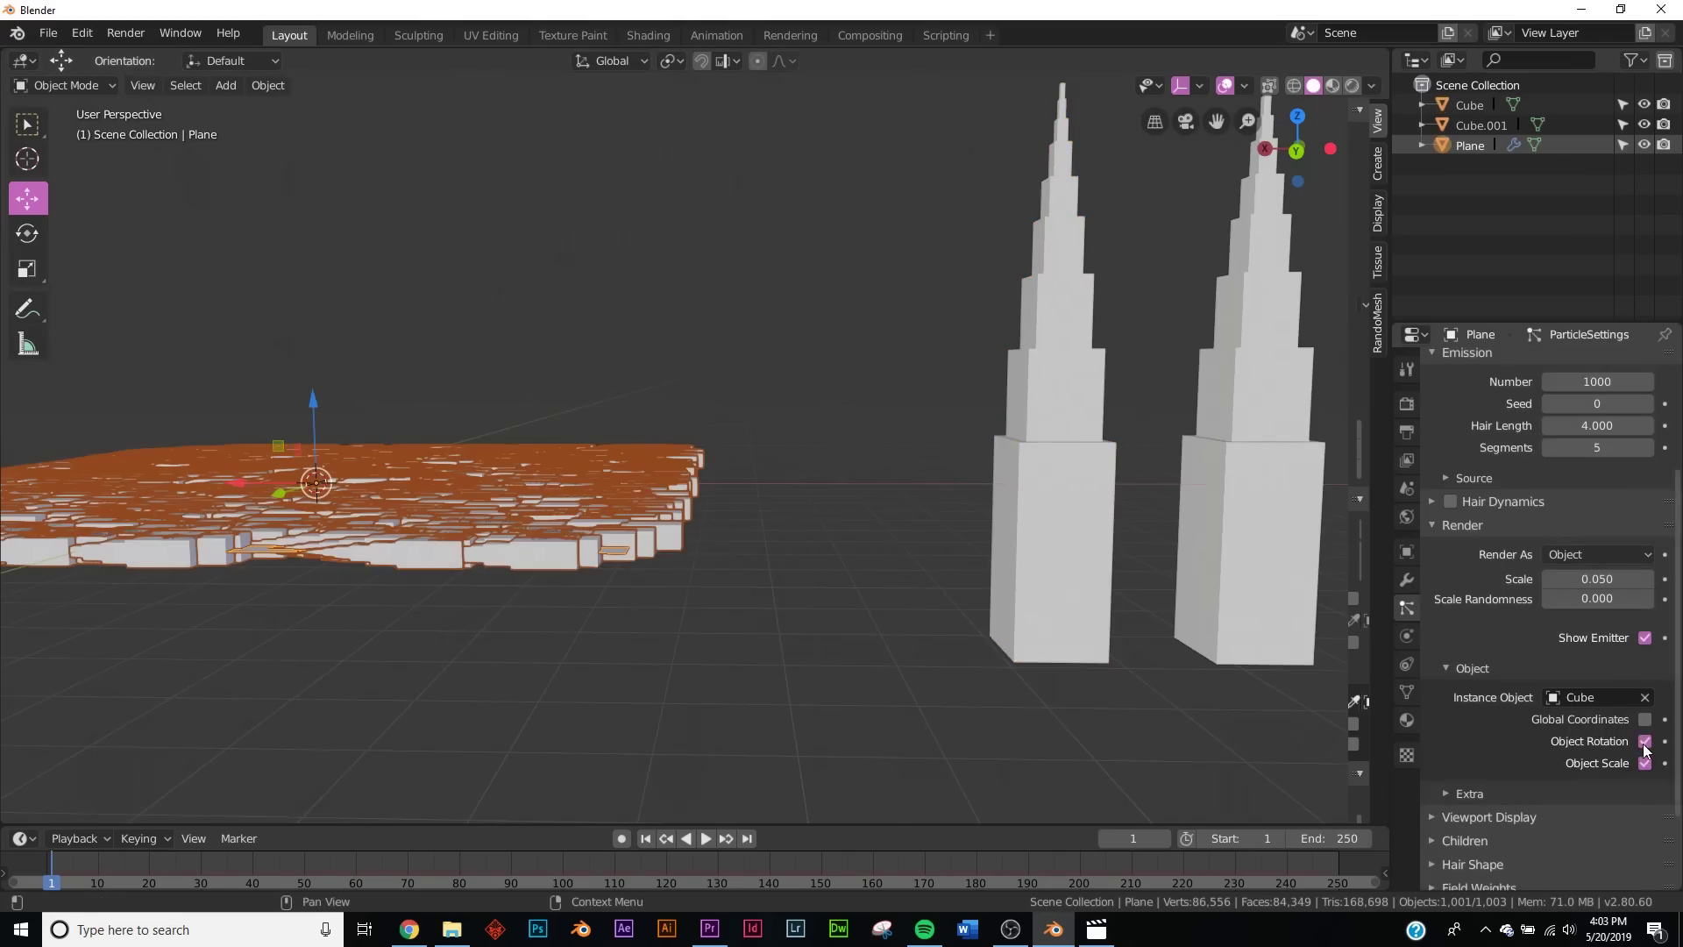
{"action": "left_click", "coordinate": [1052, 561]}
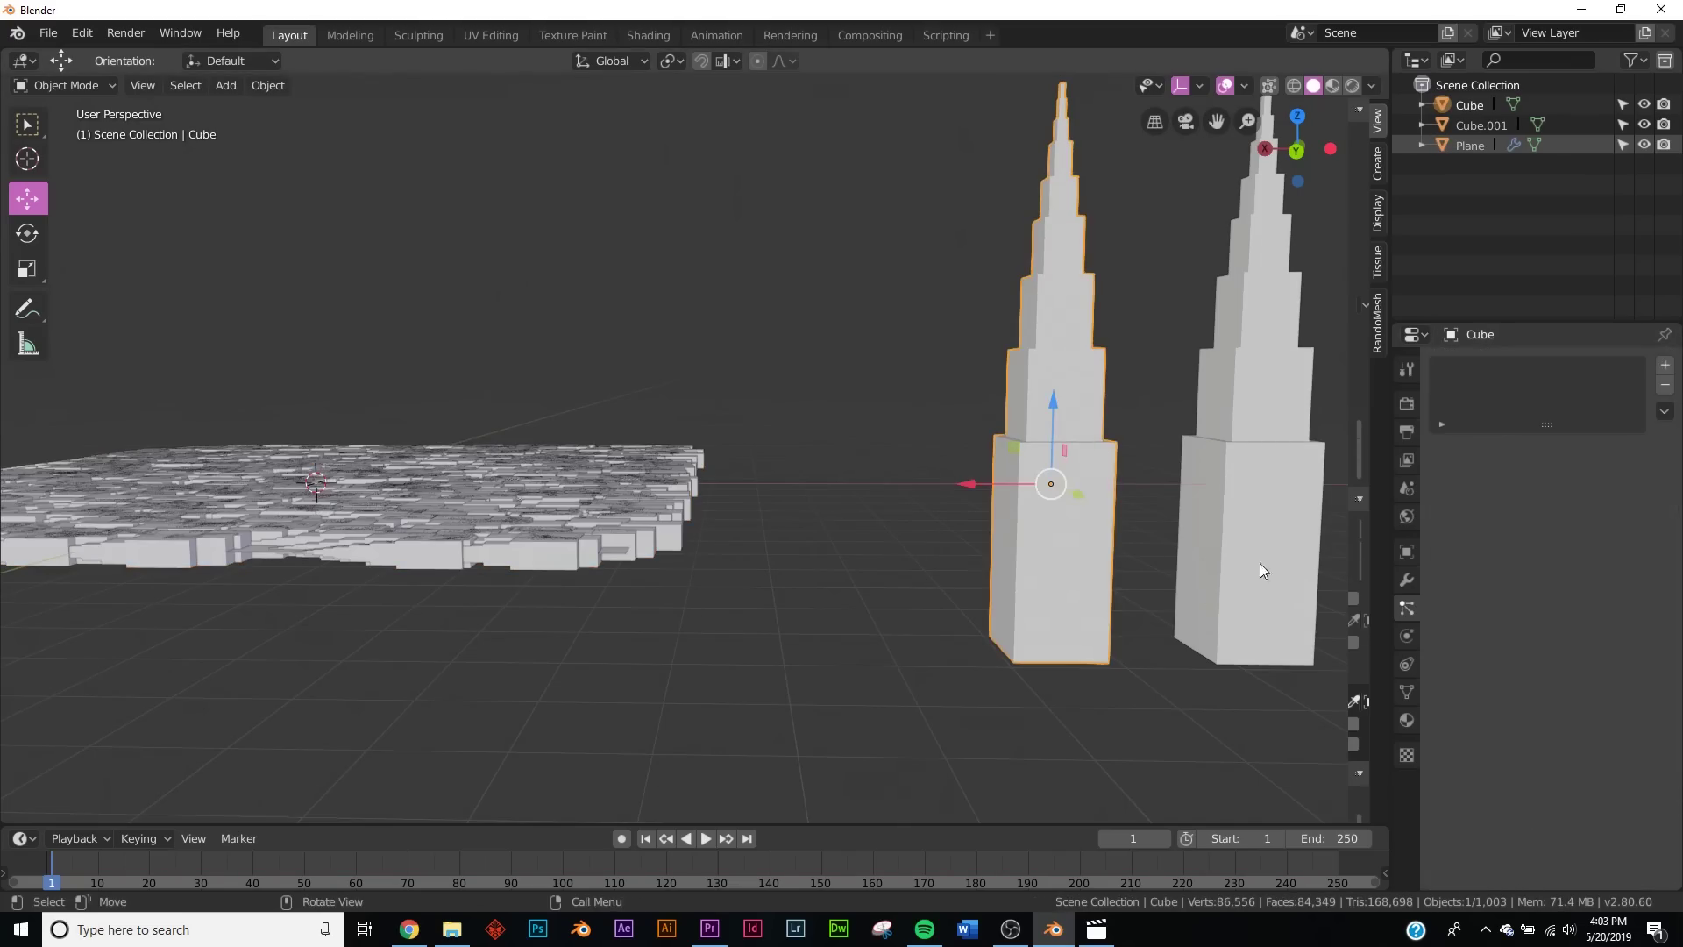
{"action": "left_click", "coordinate": [1407, 551]}
{"action": "left_click_drag", "start_coordinate": [1587, 506], "coordinate": [1629, 506]}
{"action": "left_click", "coordinate": [1582, 507]}
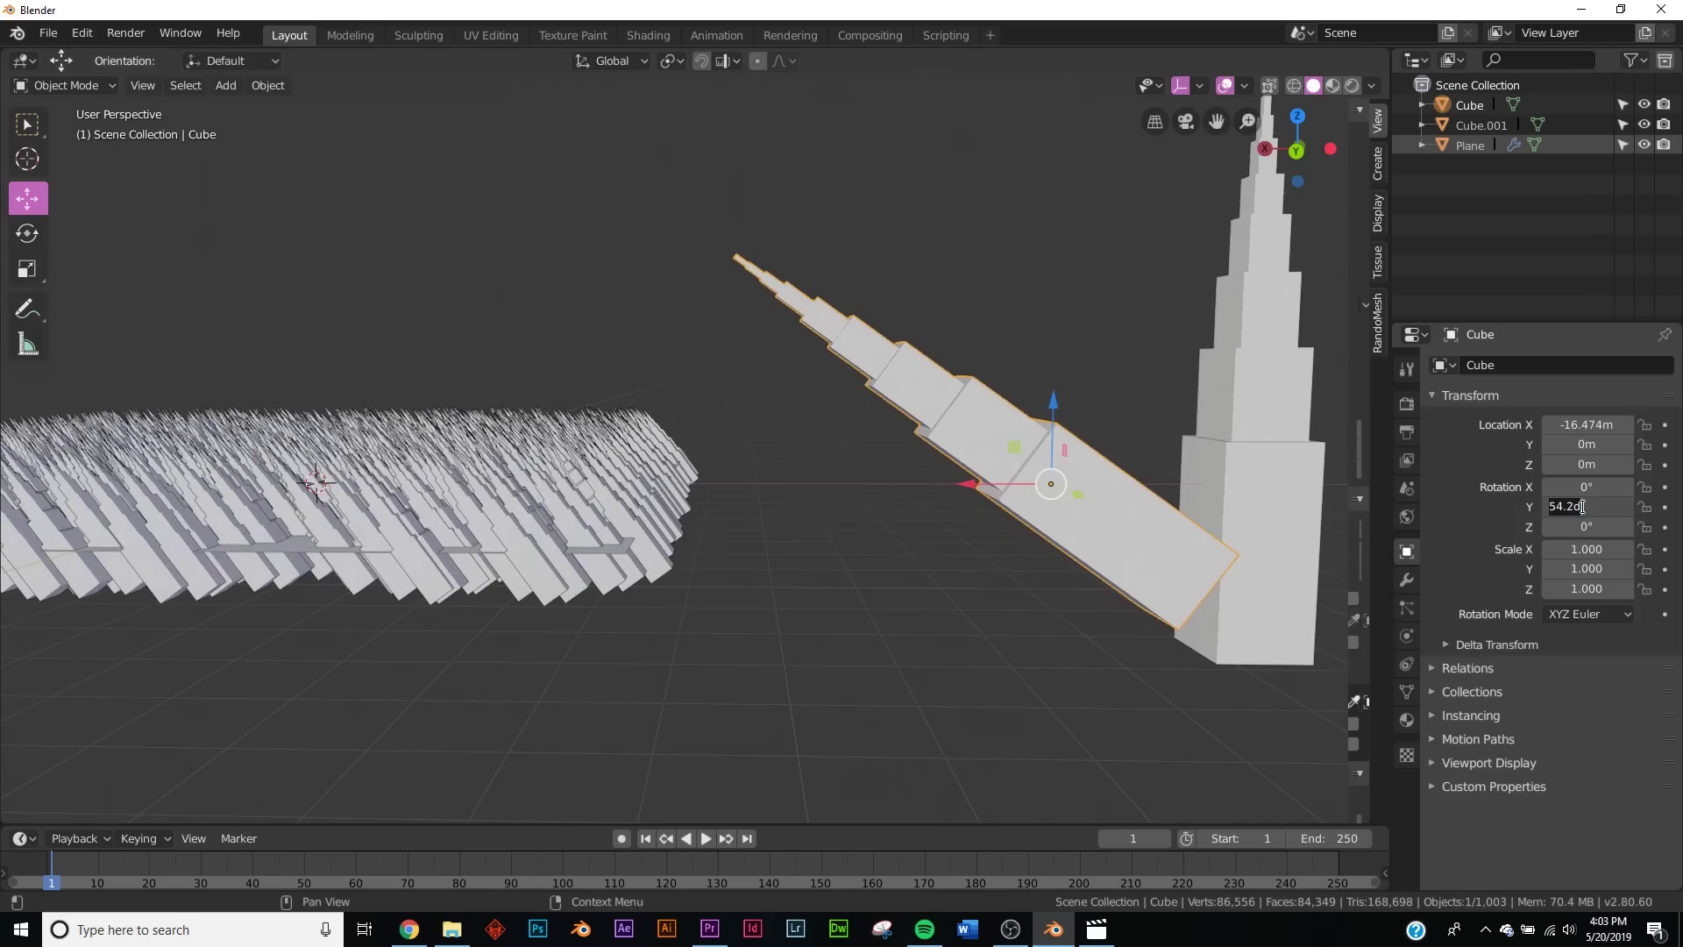
{"action": "type", "text": "90"}
{"action": "key", "text": "Return"}
- Shift Cube.001 along the Y axis and select its Y rotation field
{"action": "middle_click_drag", "start_coordinate": [1271, 528], "coordinate": [1176, 482]}
{"action": "left_click", "coordinate": [1303, 465]}
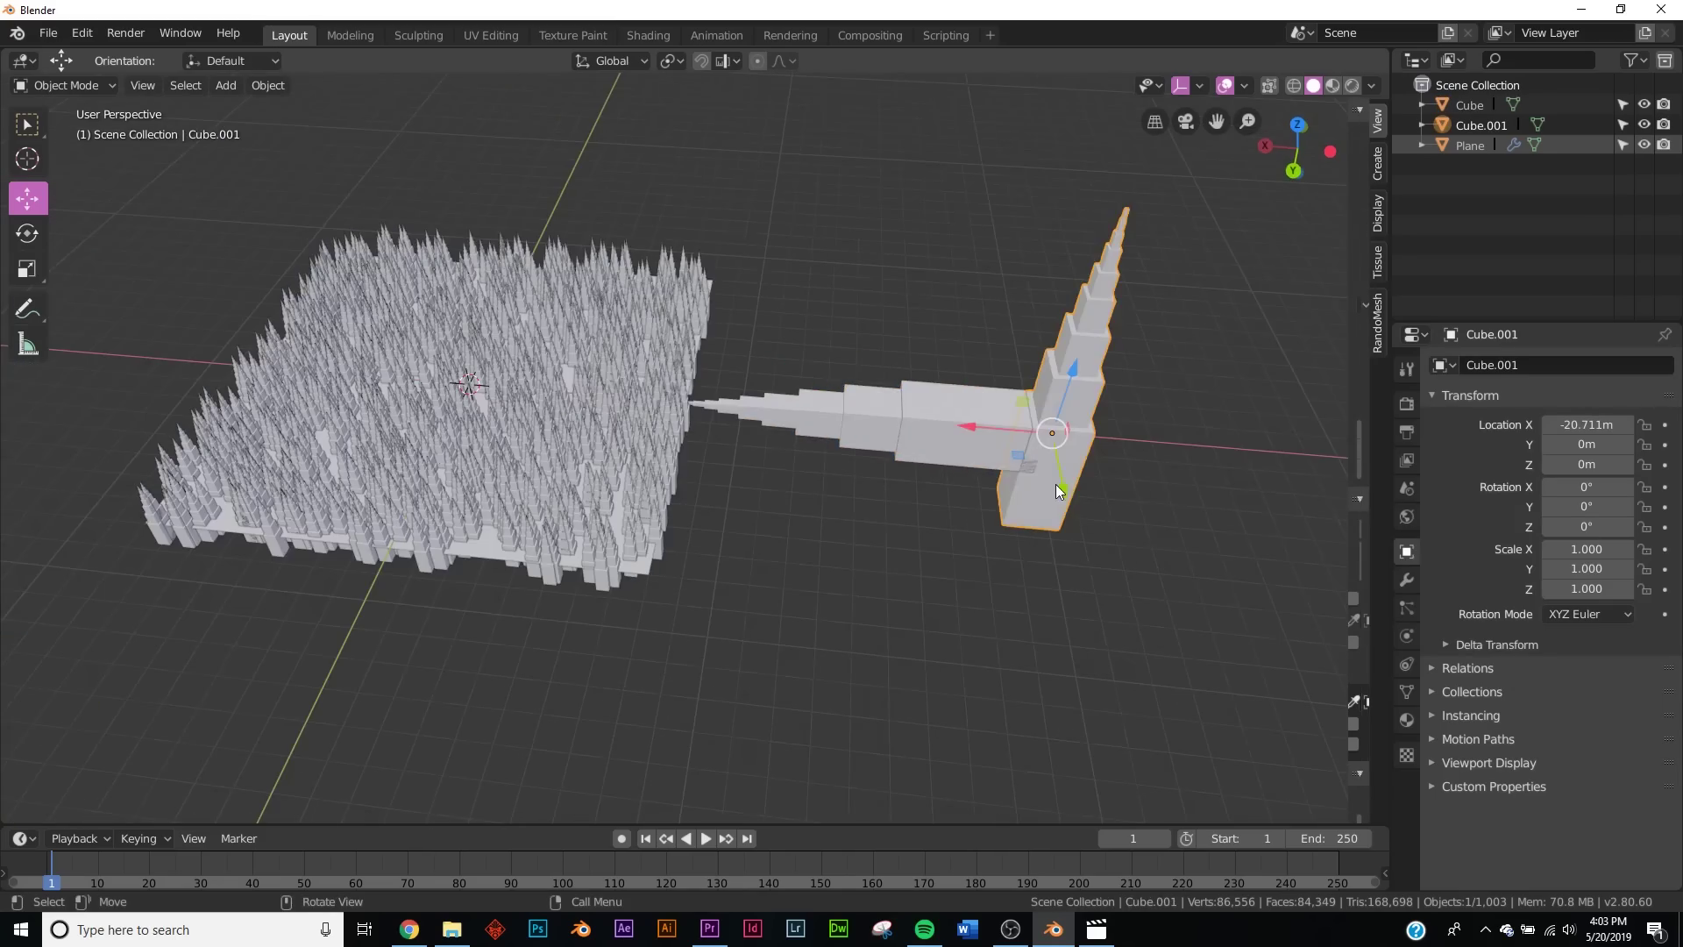
{"action": "left_click_drag", "start_coordinate": [1057, 487], "coordinate": [1038, 343]}
{"action": "left_click", "coordinate": [1581, 505]}
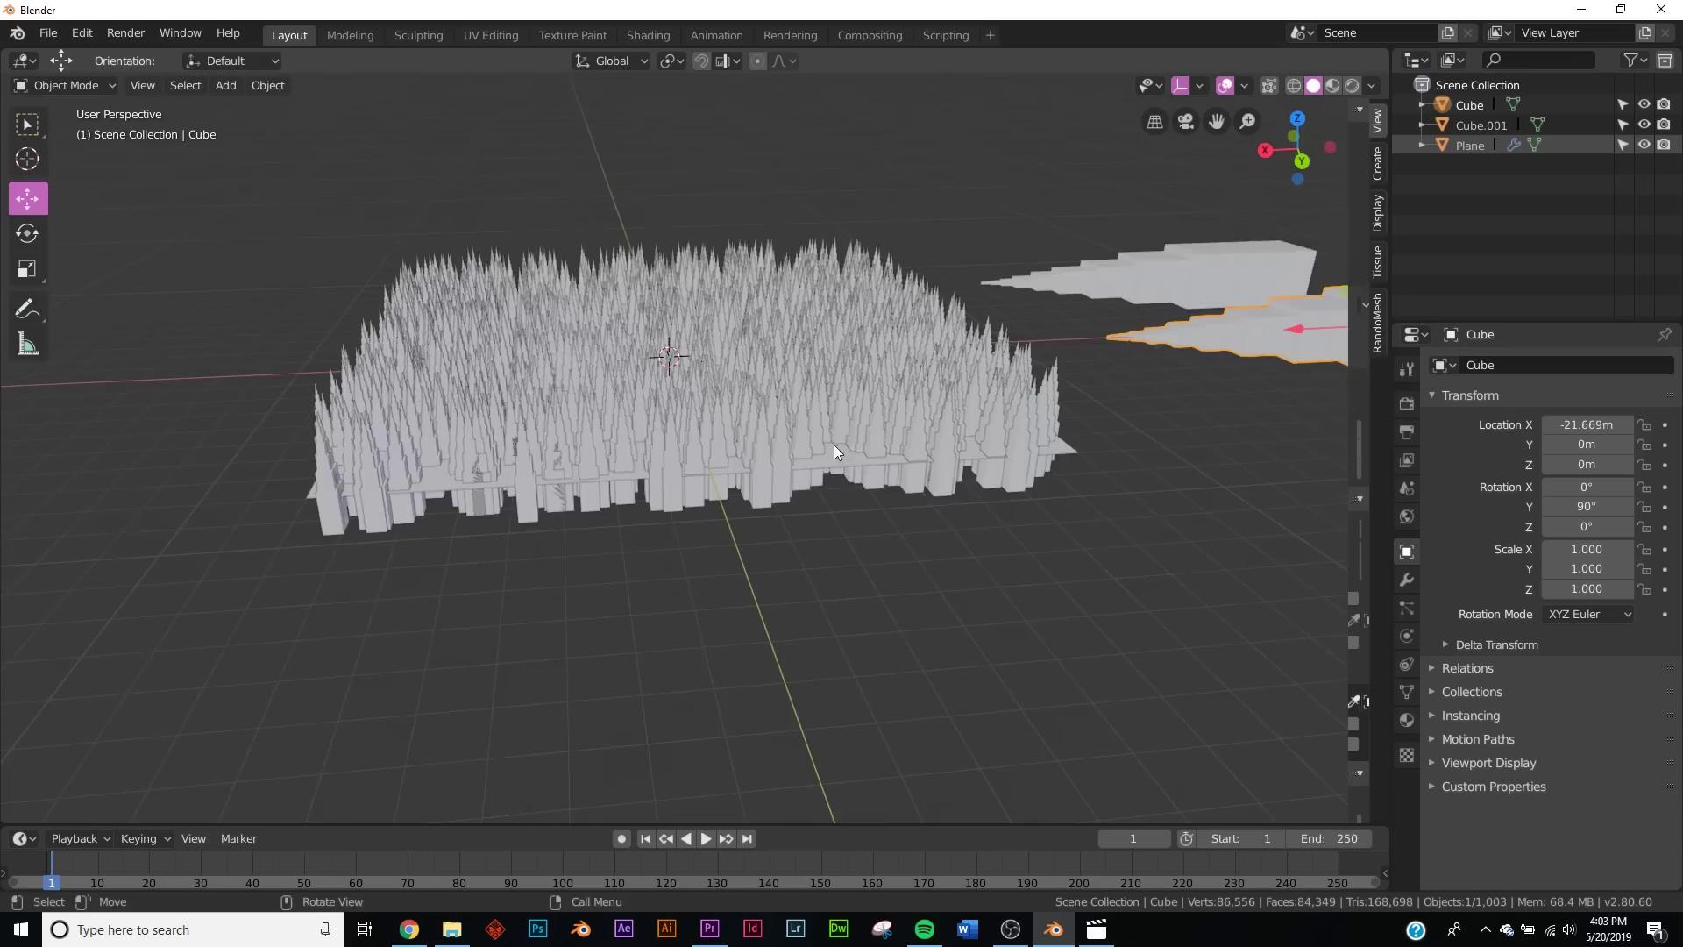
- Orbit and zoom to inspect the upright tower field, then enter Edit Mode on the Cube
{"action": "middle_click_drag", "start_coordinate": [833, 445], "coordinate": [898, 261]}
{"action": "scroll", "coordinate": [801, 396], "scroll_direction": "up", "scroll_amount": 5}
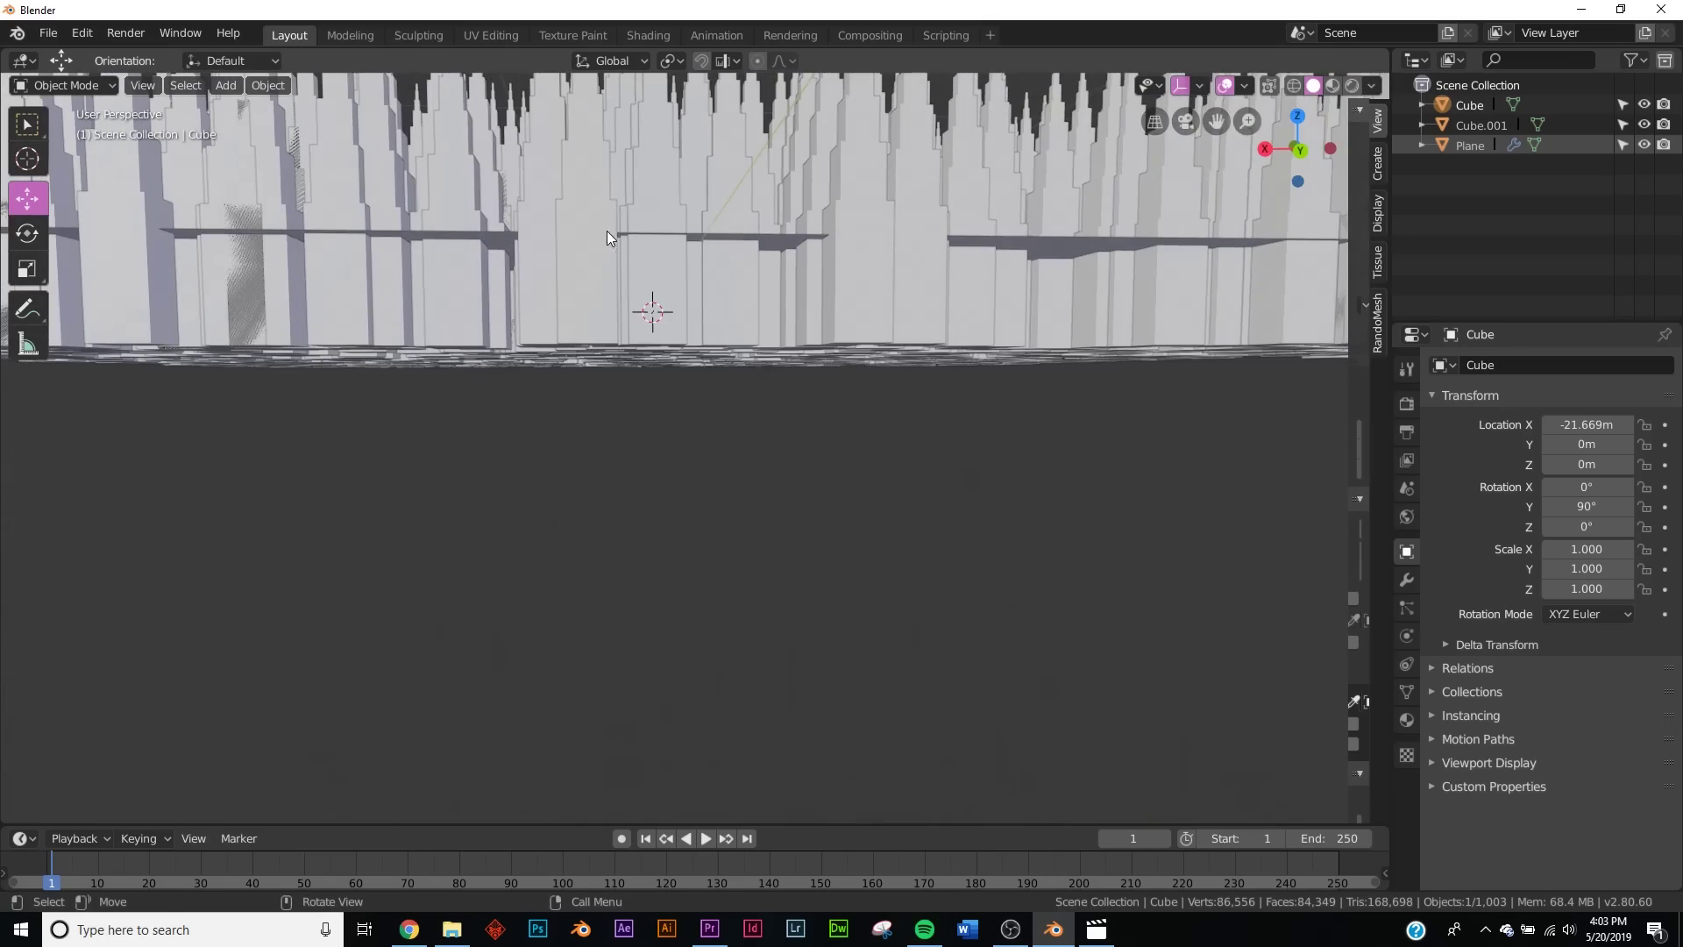
{"action": "scroll", "coordinate": [1048, 298], "scroll_direction": "down", "scroll_amount": 1}
{"action": "middle_click_drag", "start_coordinate": [1048, 298], "coordinate": [391, 331], "text": "shift"}
{"action": "middle_click_drag", "start_coordinate": [1144, 372], "coordinate": [1118, 423]}
{"action": "scroll", "coordinate": [1113, 422], "scroll_direction": "down", "scroll_amount": 4}
{"action": "middle_click_drag", "start_coordinate": [834, 420], "coordinate": [598, 421], "text": "shift"}
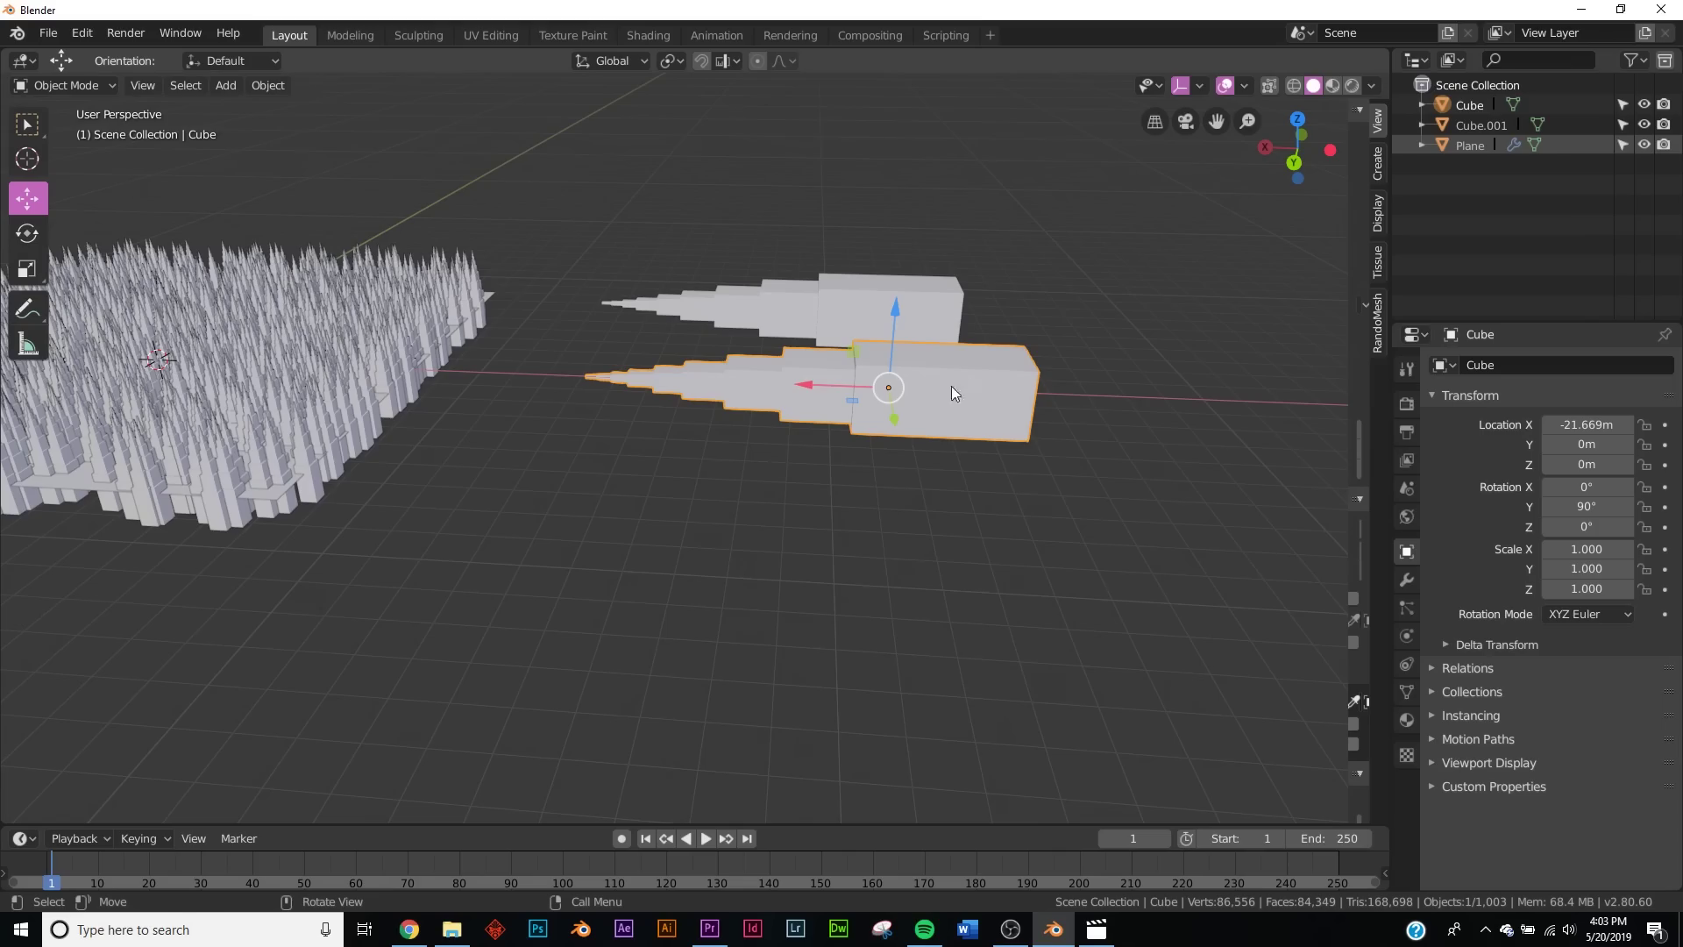
{"action": "middle_click_drag", "start_coordinate": [933, 386], "coordinate": [808, 433]}
{"action": "key", "text": "Tab"}
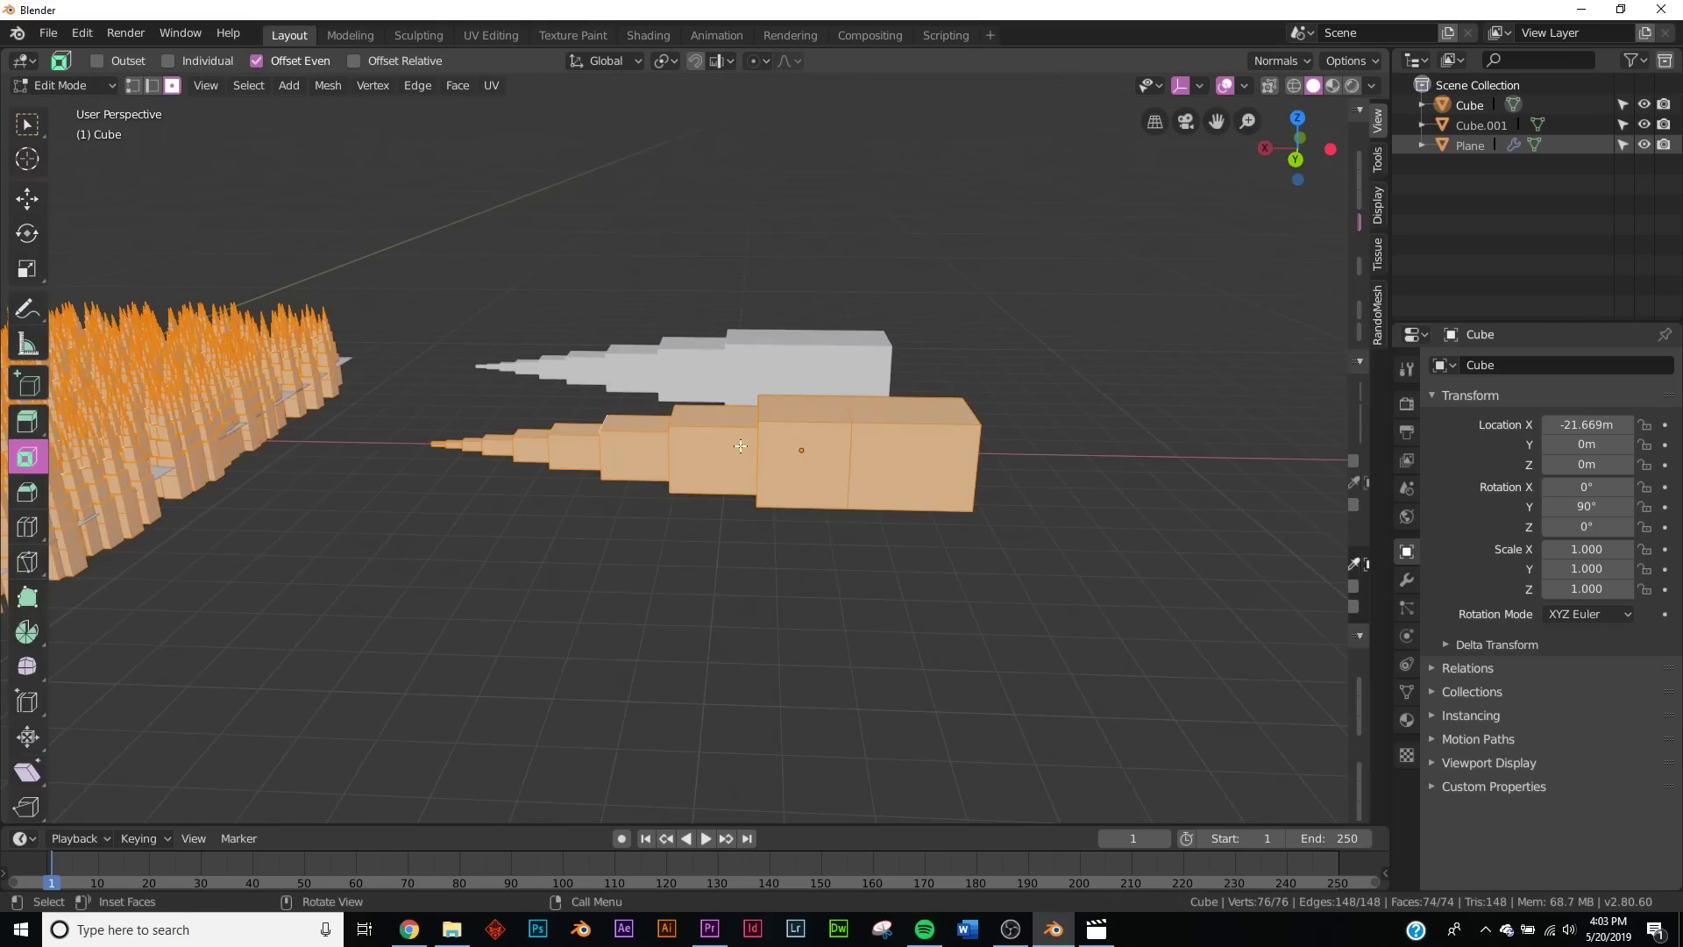
- Slide the Cube tower's mesh 3.621 m along X relative to its origin
{"action": "left_click", "coordinate": [964, 455], "text": "shift"}
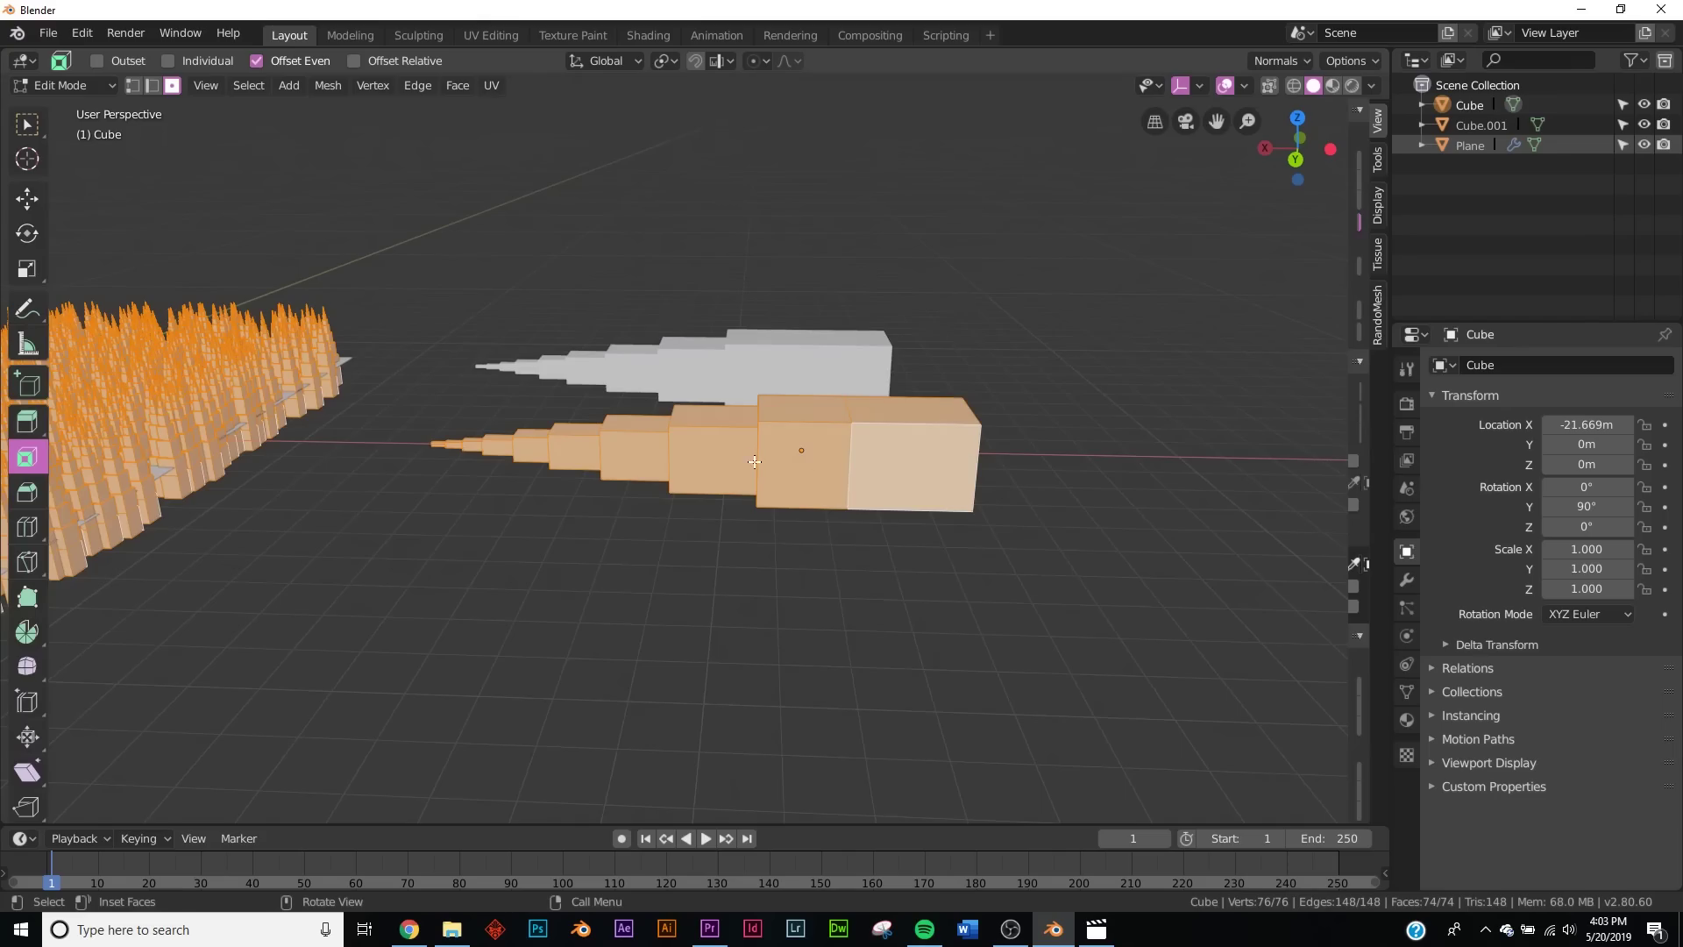
{"action": "left_click", "coordinate": [25, 207]}
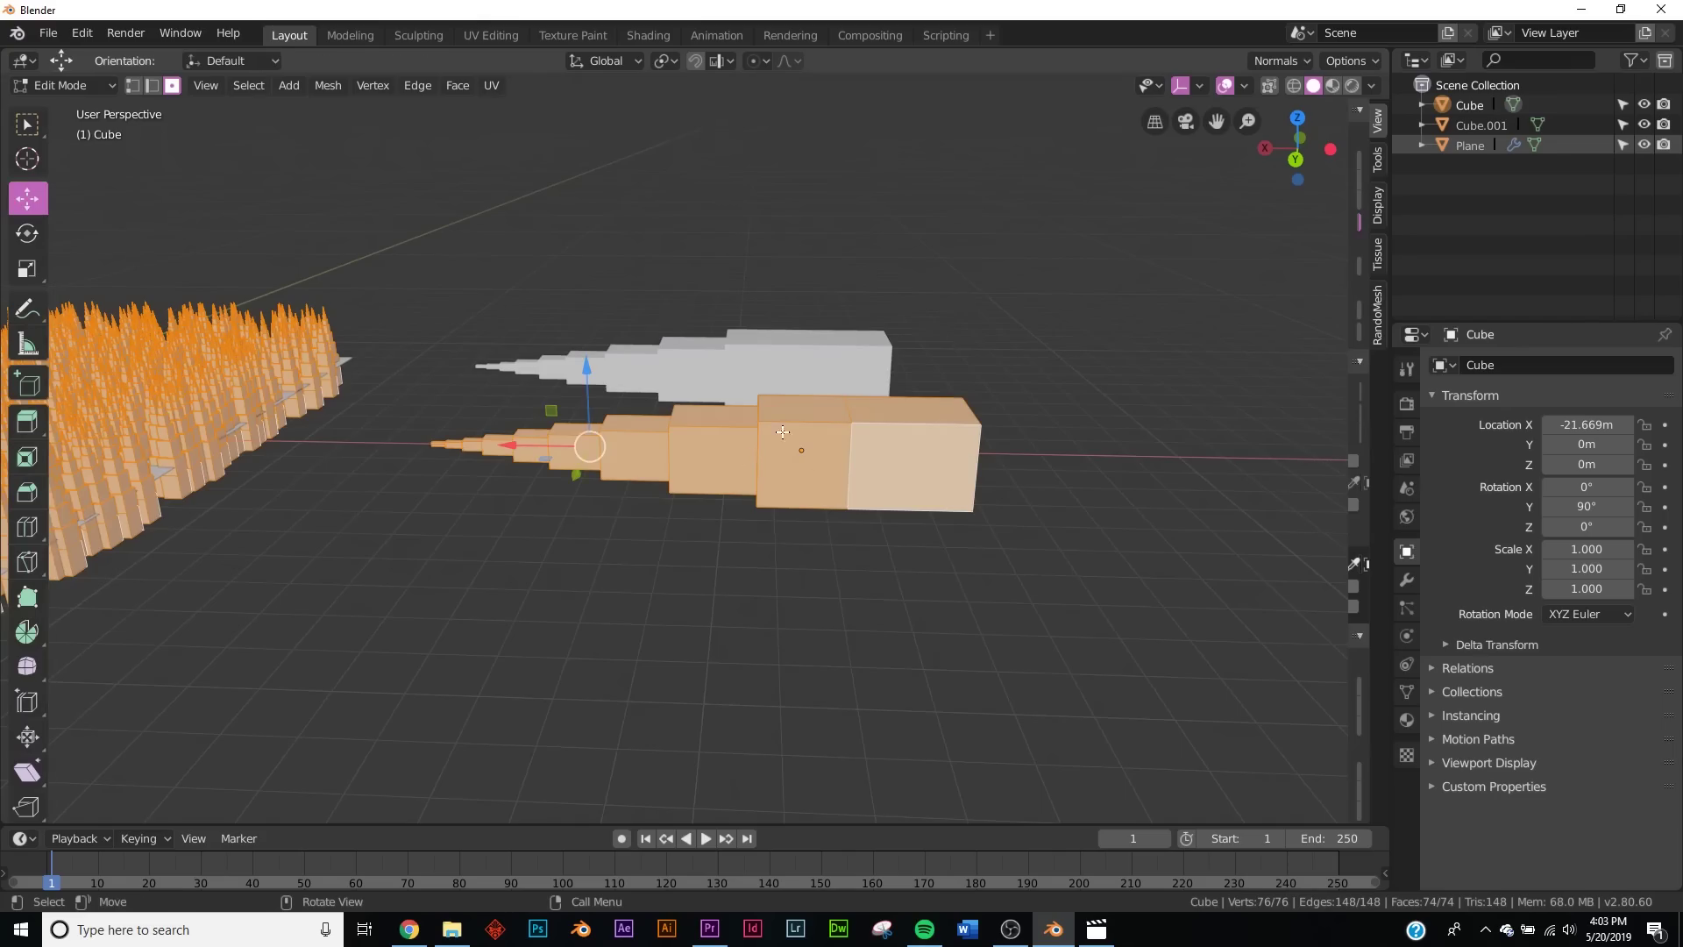
{"action": "left_click_drag", "start_coordinate": [535, 449], "coordinate": [352, 442]}
{"action": "middle_click_drag", "start_coordinate": [583, 478], "coordinate": [1214, 402]}
{"action": "key", "text": "Tab"}
- Slide Cube.001's mesh 3.67 m along X in Edit Mode
{"action": "mouse_move", "coordinate": [603, 445]}
{"action": "middle_mouse_down"}
{"action": "mouse_move", "coordinate": [608, 411]}
{"action": "mouse_move", "coordinate": [617, 440]}
{"action": "middle_mouse_up"}
{"action": "middle_click_drag", "start_coordinate": [743, 397], "coordinate": [513, 445]}
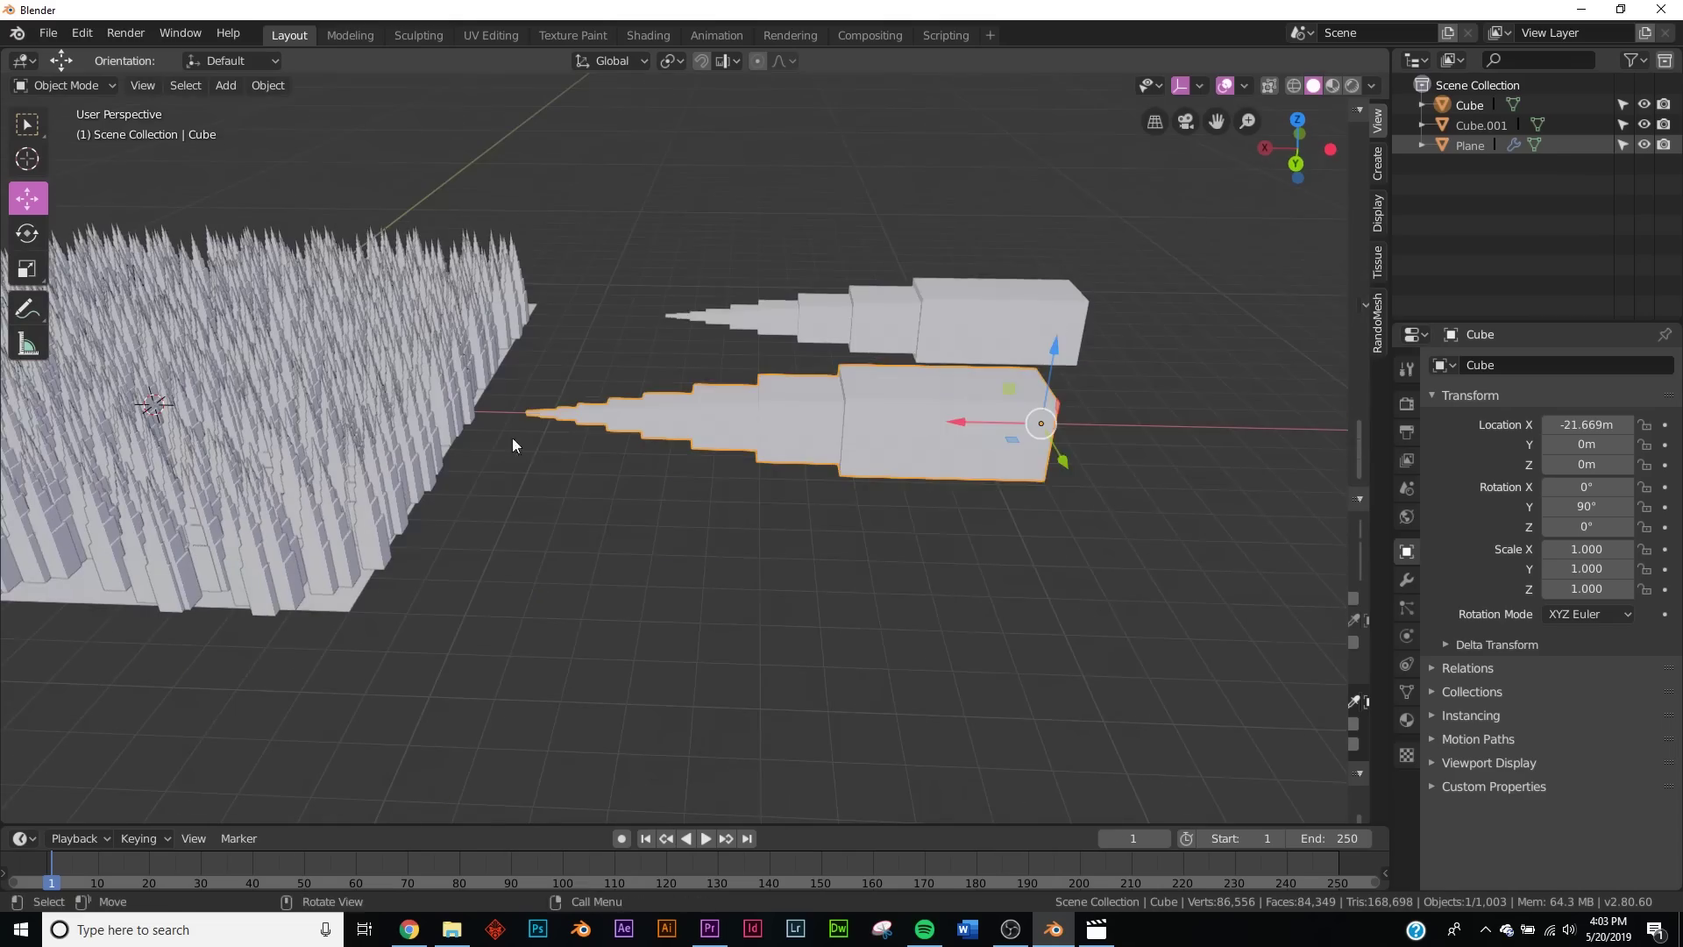
{"action": "left_click", "coordinate": [996, 287]}
{"action": "key", "text": "Tab"}
{"action": "left_click_drag", "start_coordinate": [759, 321], "coordinate": [629, 322]}
{"action": "middle_click_drag", "start_coordinate": [630, 323], "coordinate": [805, 319]}
{"action": "key", "text": "Tab"}
- Nudge the Cube.001 object further along X and reselect the plane
{"action": "middle_click_drag", "start_coordinate": [576, 359], "coordinate": [877, 356], "text": "shift"}
{"action": "left_click_drag", "start_coordinate": [1108, 352], "coordinate": [1183, 351]}
{"action": "middle_click_drag", "start_coordinate": [508, 401], "coordinate": [884, 370], "text": "shift"}
{"action": "left_click", "coordinate": [689, 366]}
- Set the particle Scale to 0.090 and Scale Randomness to 0.915
{"action": "scroll", "coordinate": [883, 370], "scroll_direction": "up", "scroll_amount": 2}
{"action": "left_click", "coordinate": [1407, 608]}
{"action": "scroll", "coordinate": [1469, 751], "scroll_direction": "down", "scroll_amount": 5}
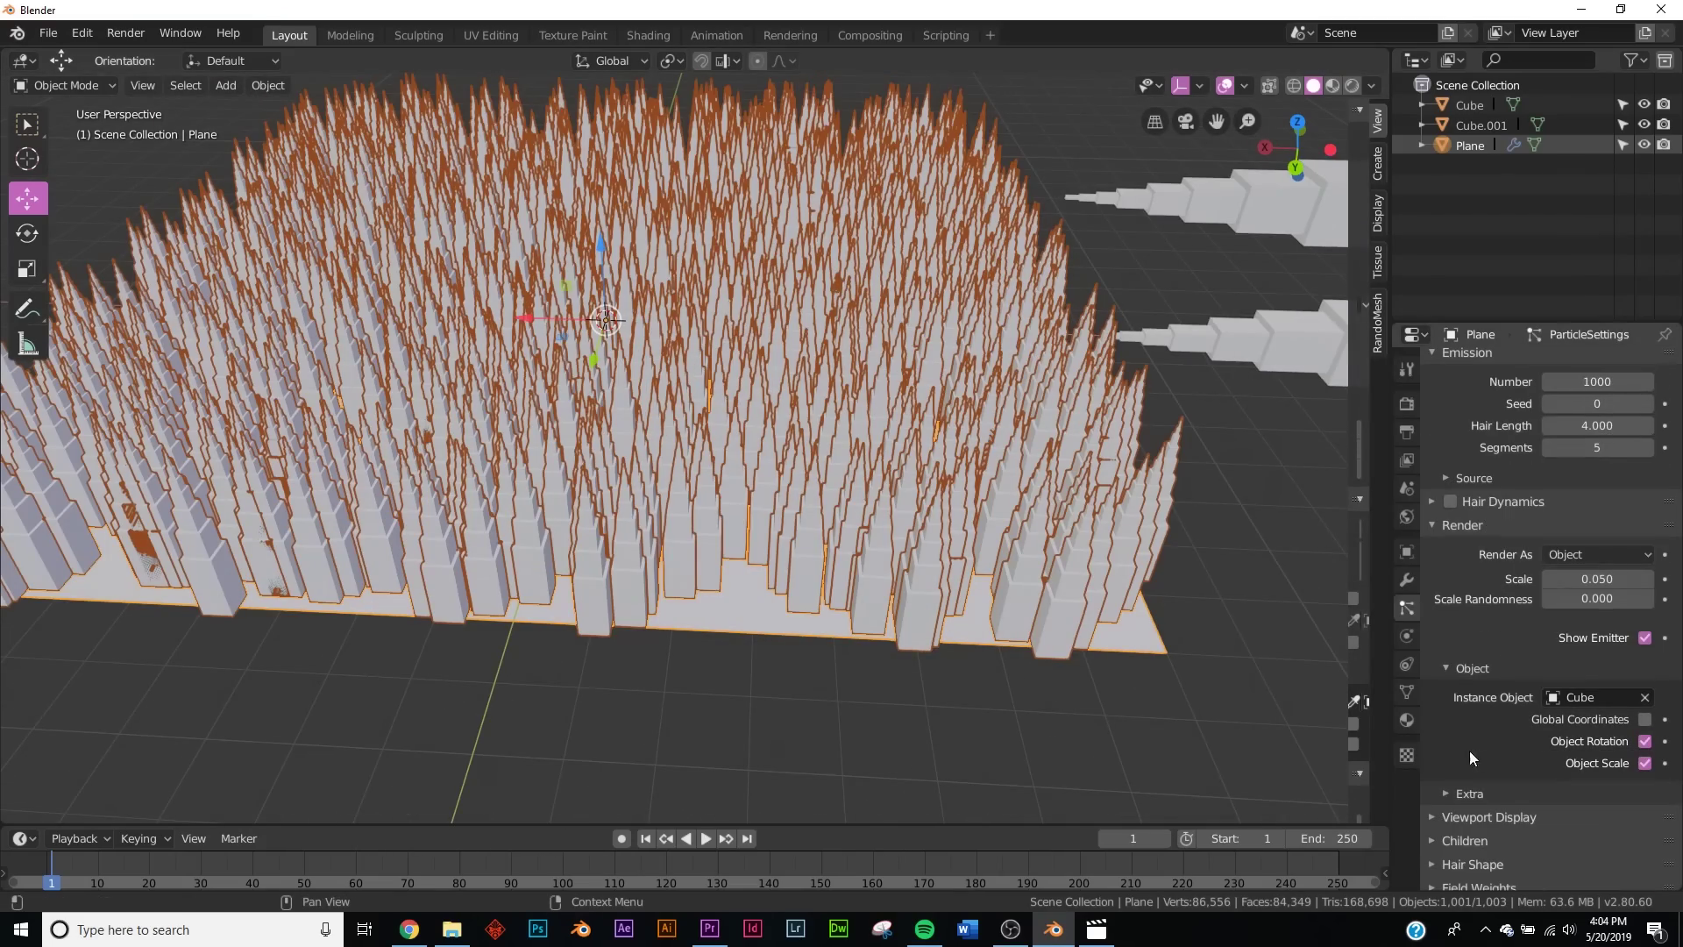
{"action": "mouse_move", "coordinate": [1592, 605]}
{"action": "left_mouse_down"}
{"action": "mouse_move", "coordinate": [1665, 588]}
{"action": "mouse_move", "coordinate": [1618, 605]}
{"action": "left_mouse_up"}
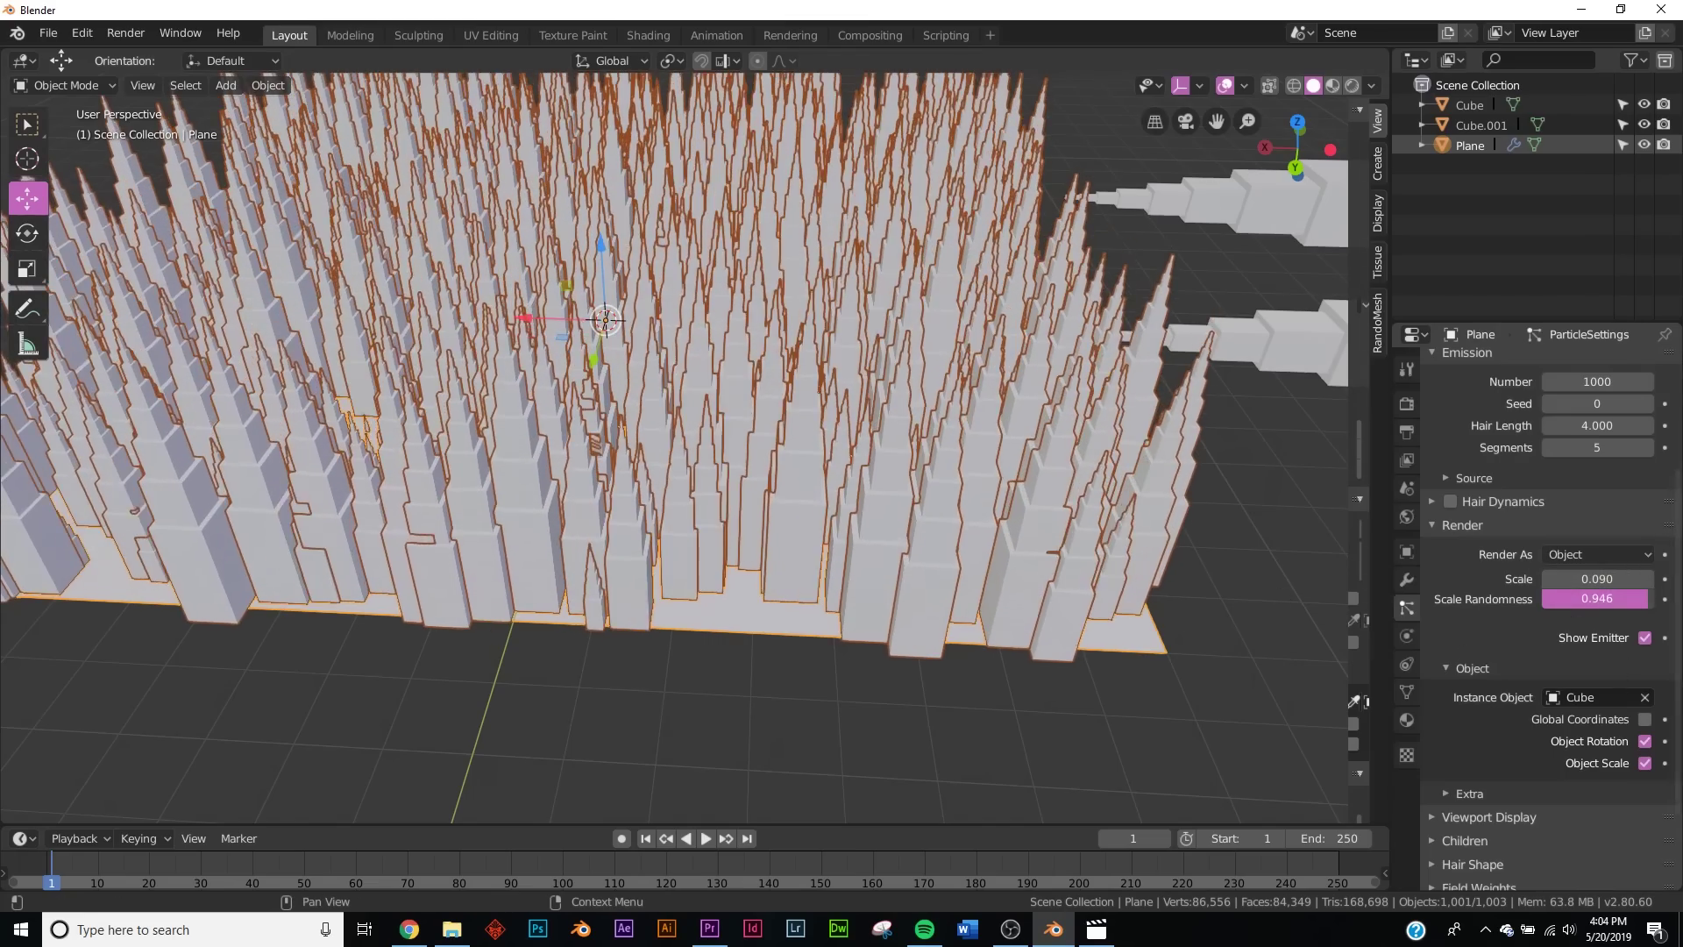
{"action": "middle_click_drag", "start_coordinate": [910, 529], "coordinate": [898, 494]}
- Preview the red-glowing towers in Rendered shading, then return to Solid shading
{"action": "key", "text": "z"}
{"action": "left_click", "coordinate": [883, 388]}
{"action": "mouse_move", "coordinate": [884, 388]}
{"action": "middle_mouse_down"}
{"action": "mouse_move", "coordinate": [661, 415]}
{"action": "mouse_move", "coordinate": [796, 566]}
{"action": "mouse_move", "coordinate": [929, 173]}
{"action": "middle_mouse_up"}
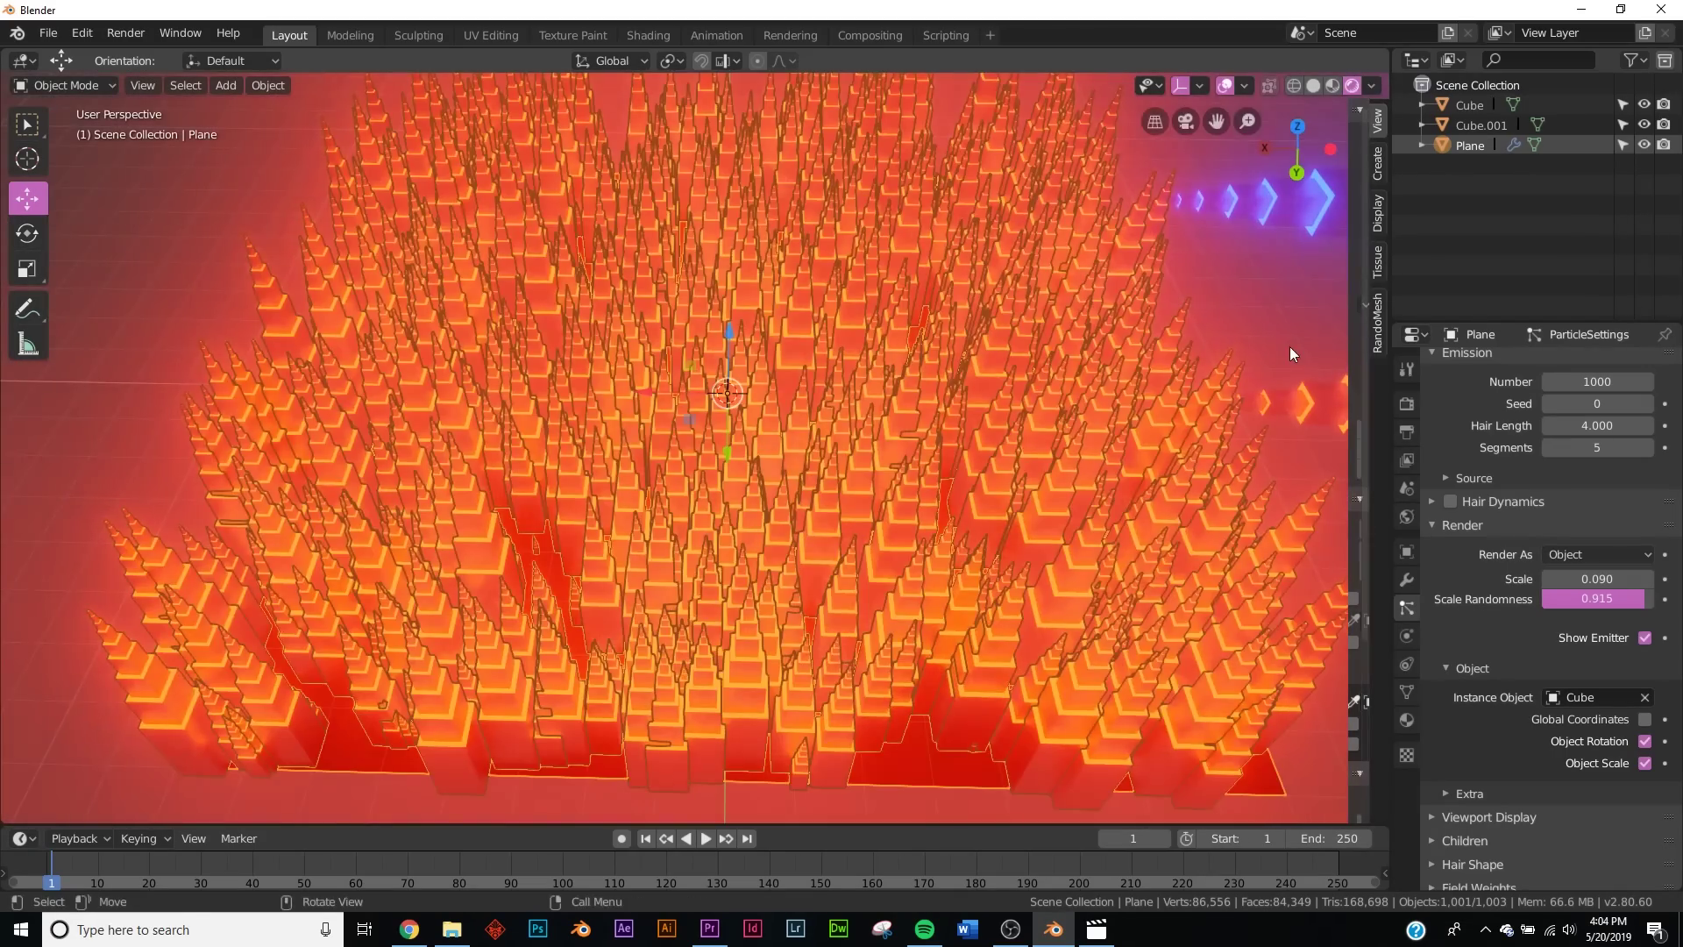
{"action": "middle_click_drag", "start_coordinate": [782, 502], "coordinate": [740, 458]}
{"action": "key", "text": "alt+a"}
{"action": "key", "text": "z"}
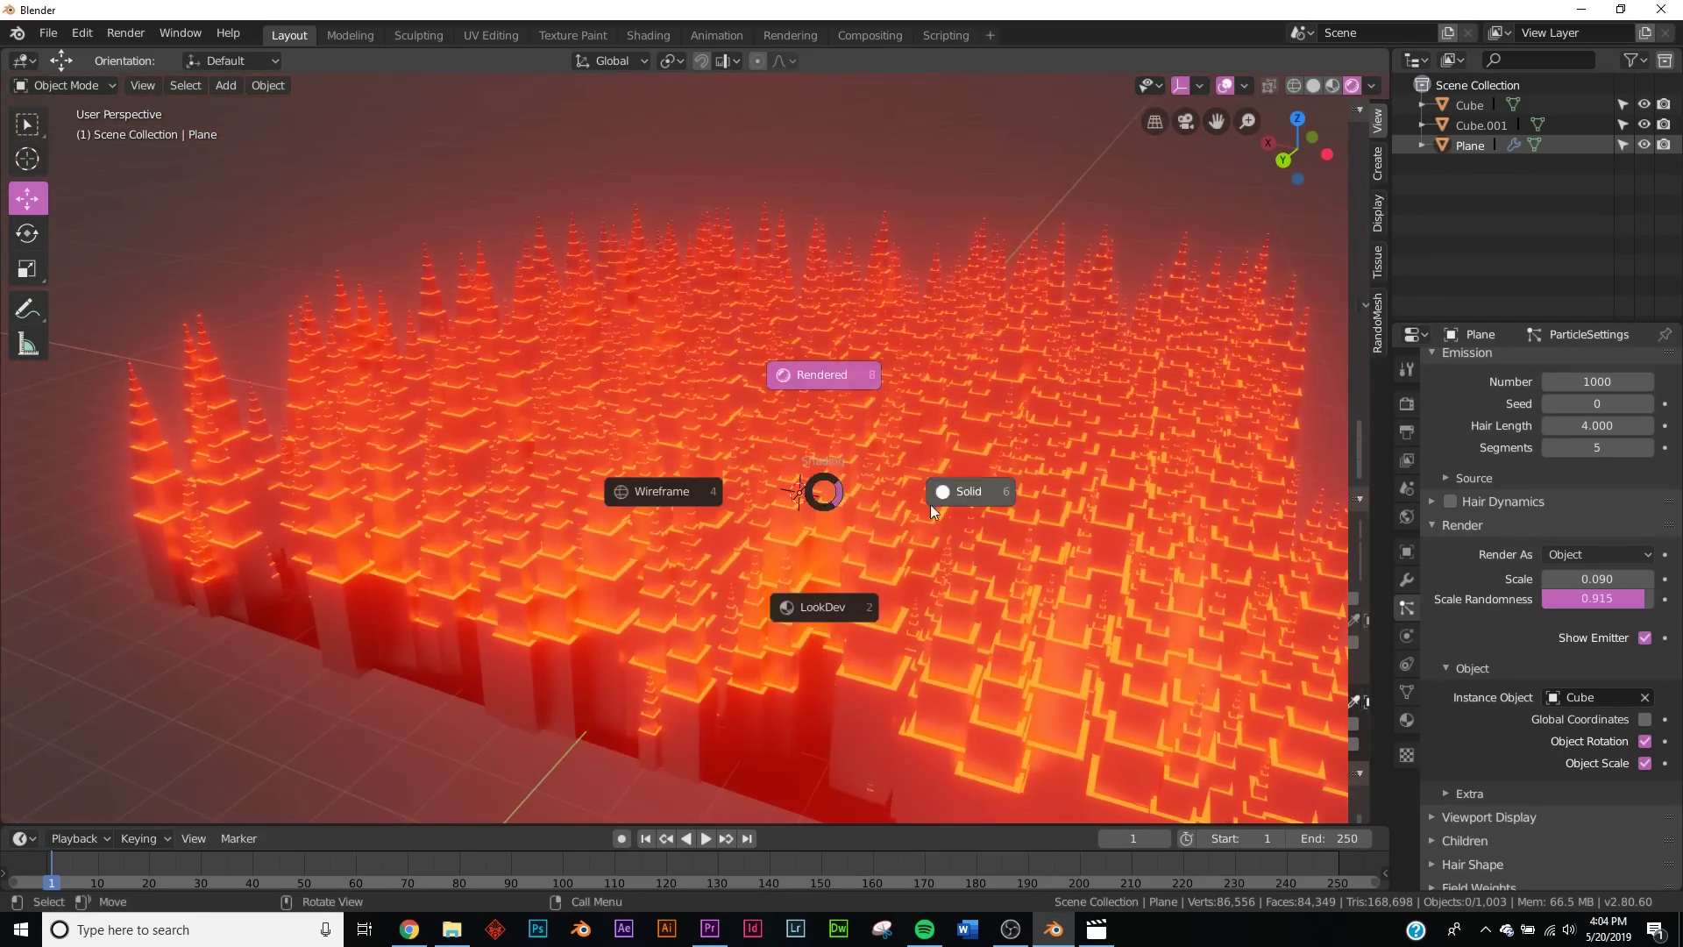
{"action": "left_click", "coordinate": [958, 488]}
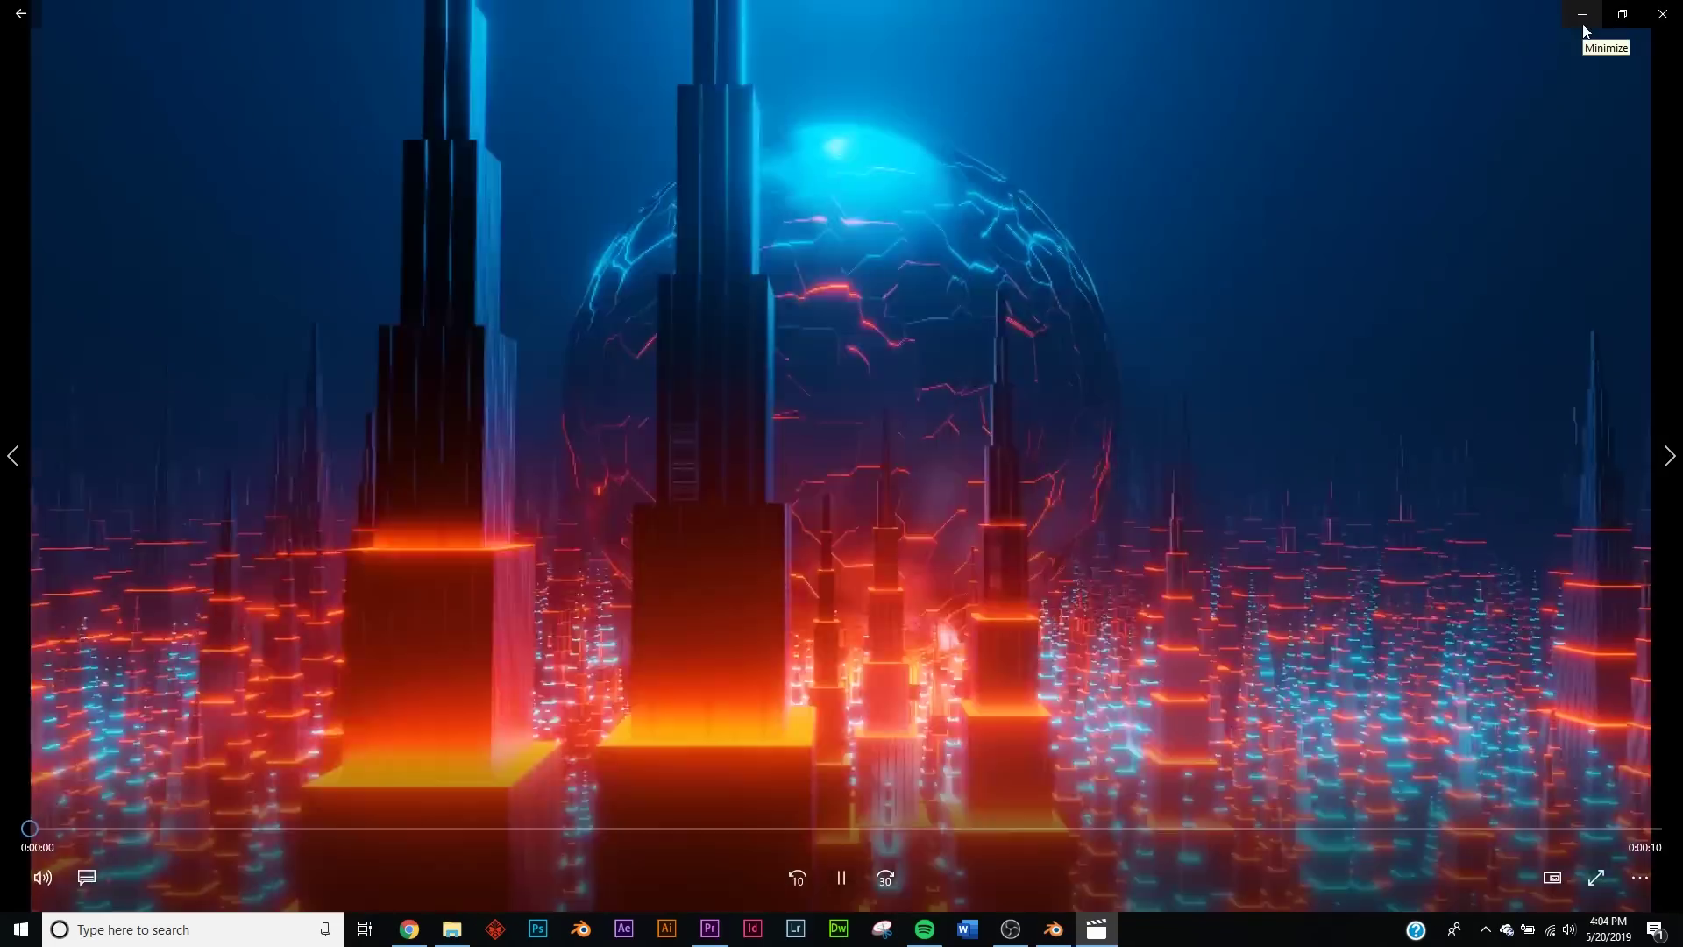
- Minimize the glowing-city reference video and orbit Blender's viewport toward a top view
{"action": "left_click", "coordinate": [1582, 26]}
{"action": "middle_click_drag", "start_coordinate": [812, 366], "coordinate": [739, 360]}
{"action": "scroll", "coordinate": [749, 516], "scroll_direction": "down", "scroll_amount": 3}
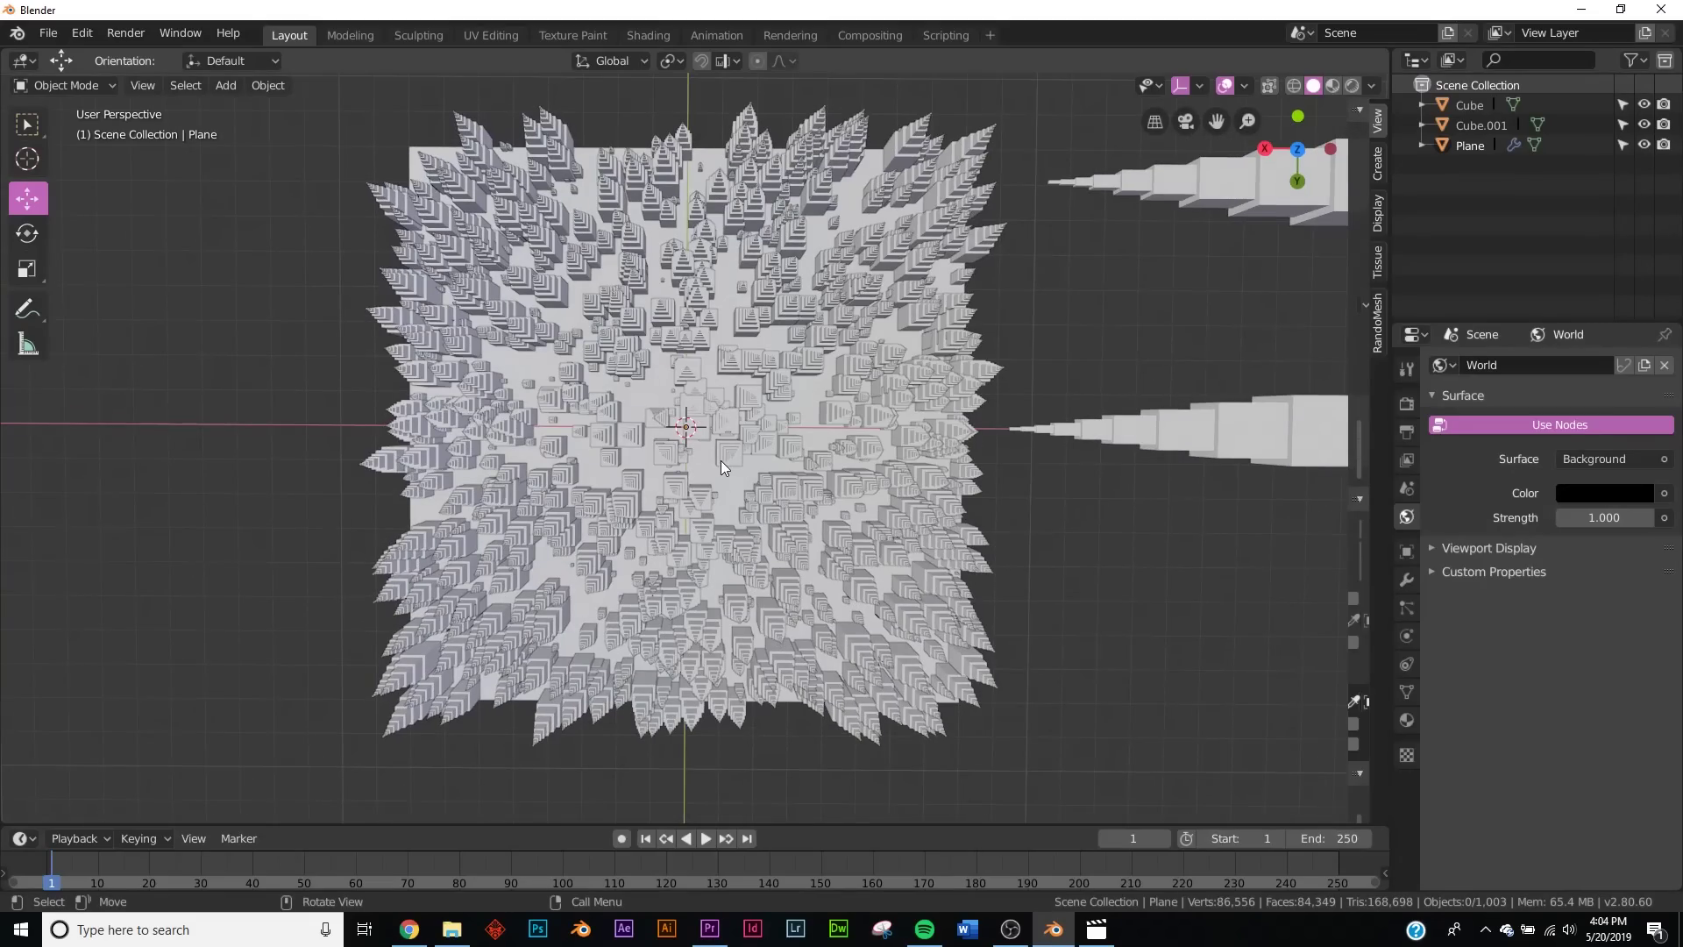
- Put the ground plane into Weight Paint mode
{"action": "left_click", "coordinate": [672, 451]}
{"action": "middle_click_drag", "start_coordinate": [700, 480], "coordinate": [694, 447]}
{"action": "left_click", "coordinate": [86, 88]}
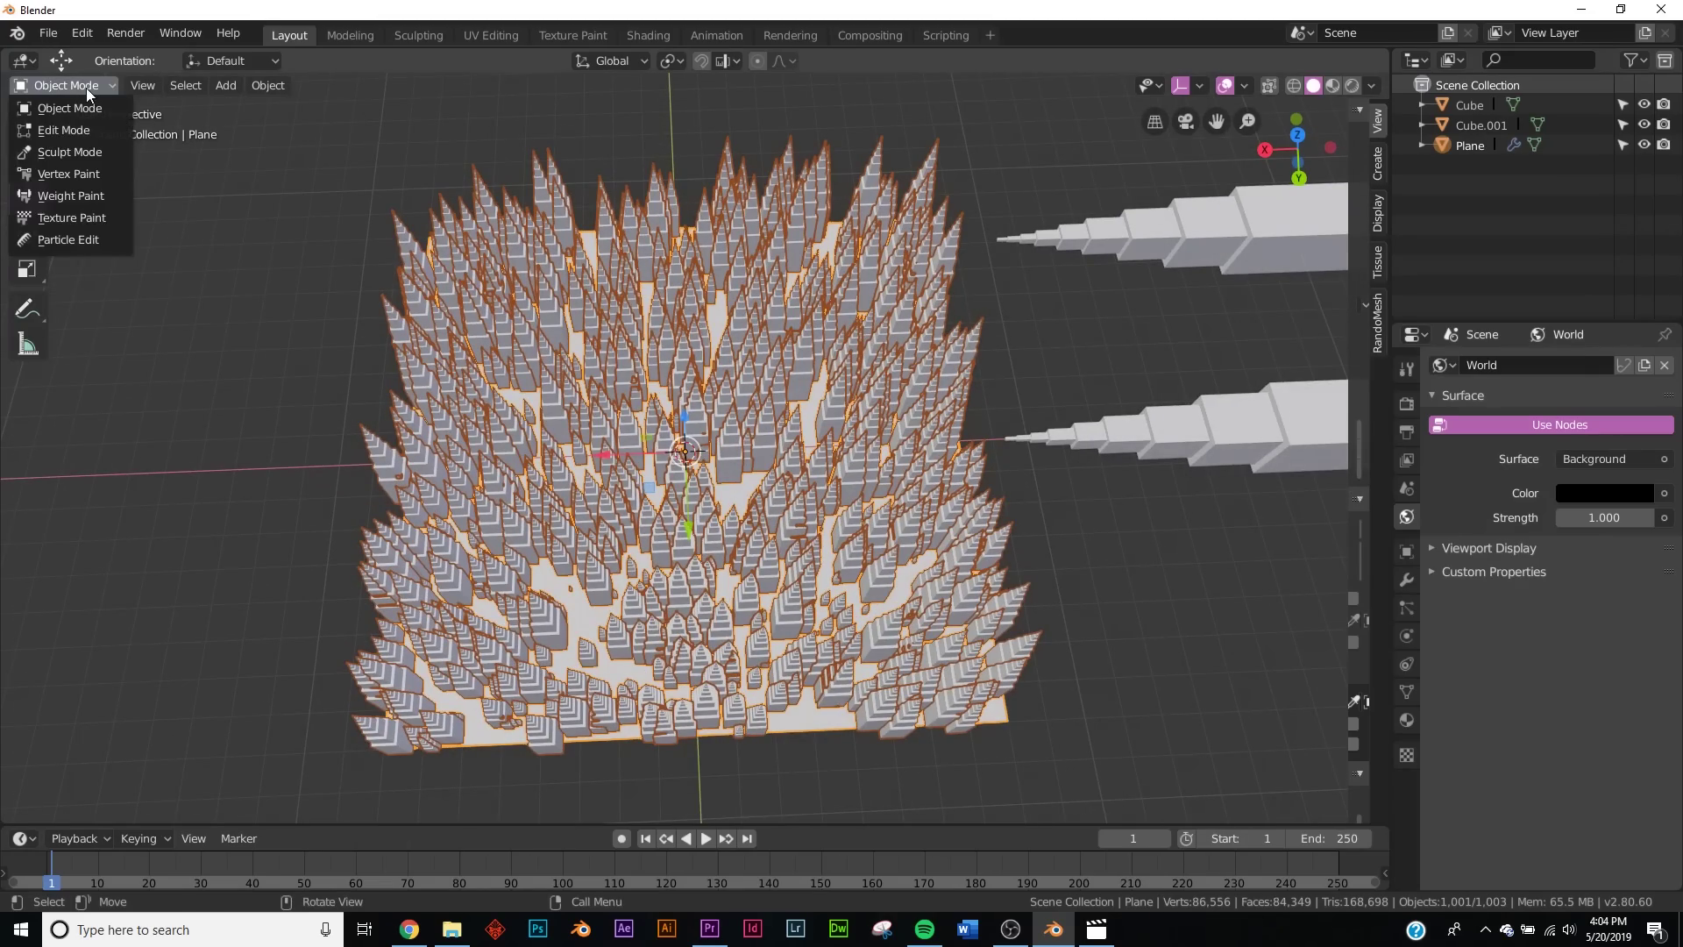
{"action": "left_click", "coordinate": [86, 196]}
- Paint a weight blob at the plane's centre from top view, redoing the first stroke
{"action": "mouse_move", "coordinate": [869, 429]}
{"action": "middle_mouse_down"}
{"action": "mouse_move", "coordinate": [785, 476]}
{"action": "mouse_move", "coordinate": [746, 456]}
{"action": "middle_mouse_up"}
{"action": "mouse_move", "coordinate": [613, 464]}
{"action": "left_mouse_down"}
{"action": "mouse_move", "coordinate": [702, 474]}
{"action": "mouse_move", "coordinate": [616, 653]}
{"action": "mouse_move", "coordinate": [769, 389]}
{"action": "left_mouse_up"}
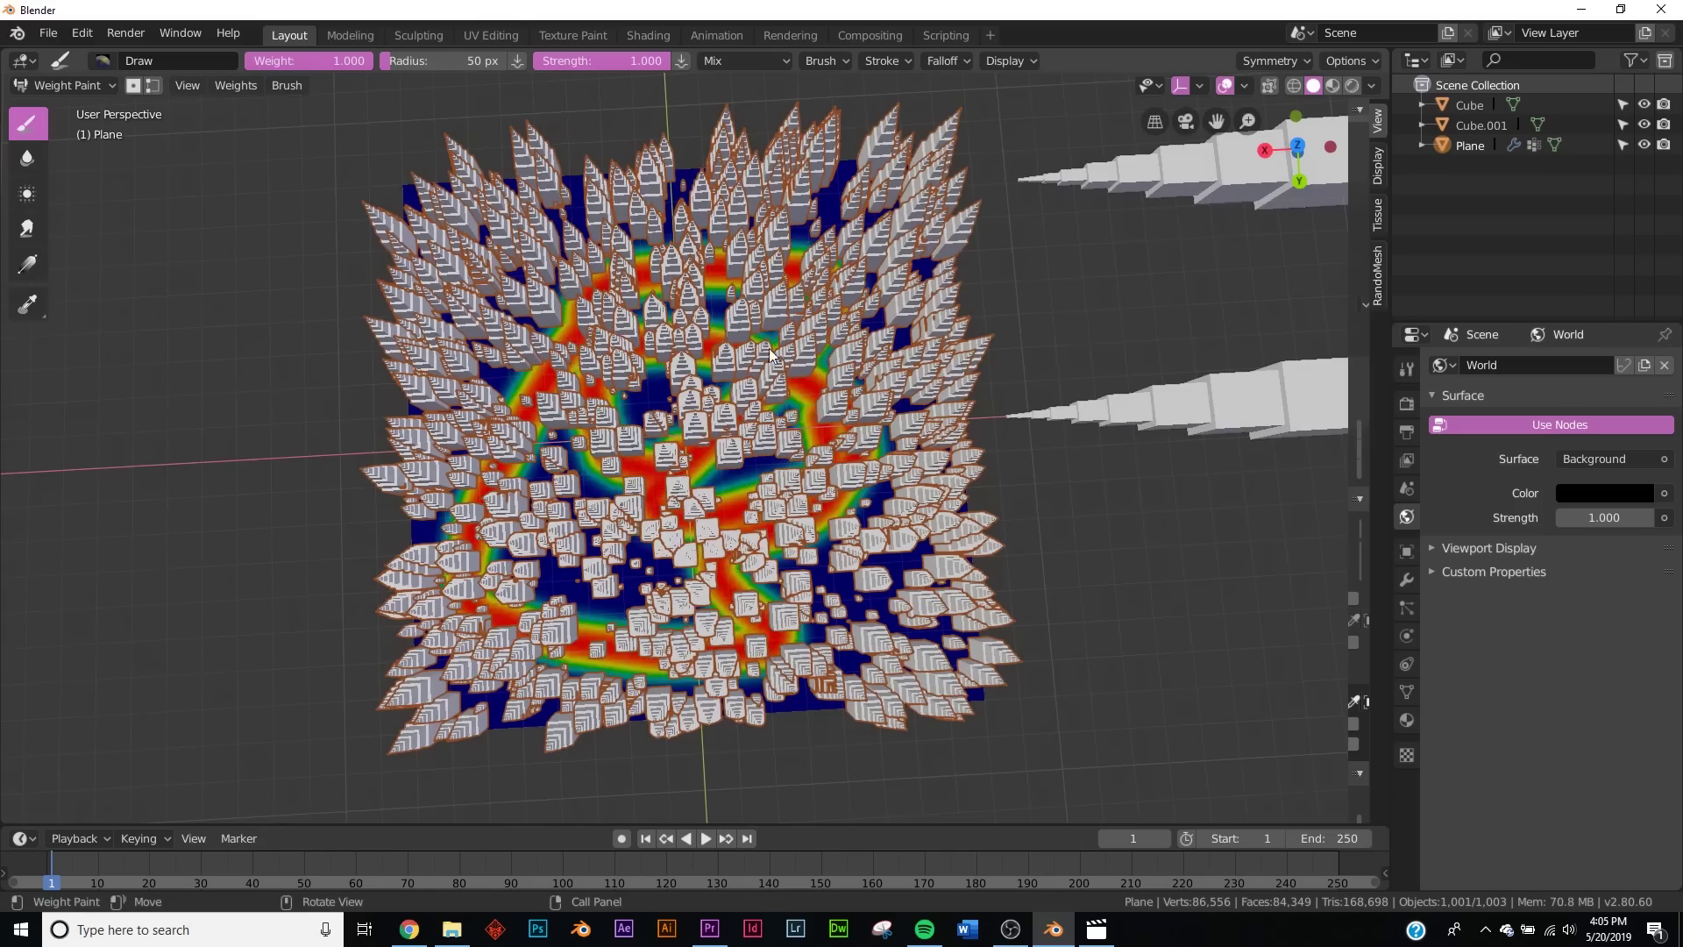
{"action": "key", "text": "ctrl+z"}
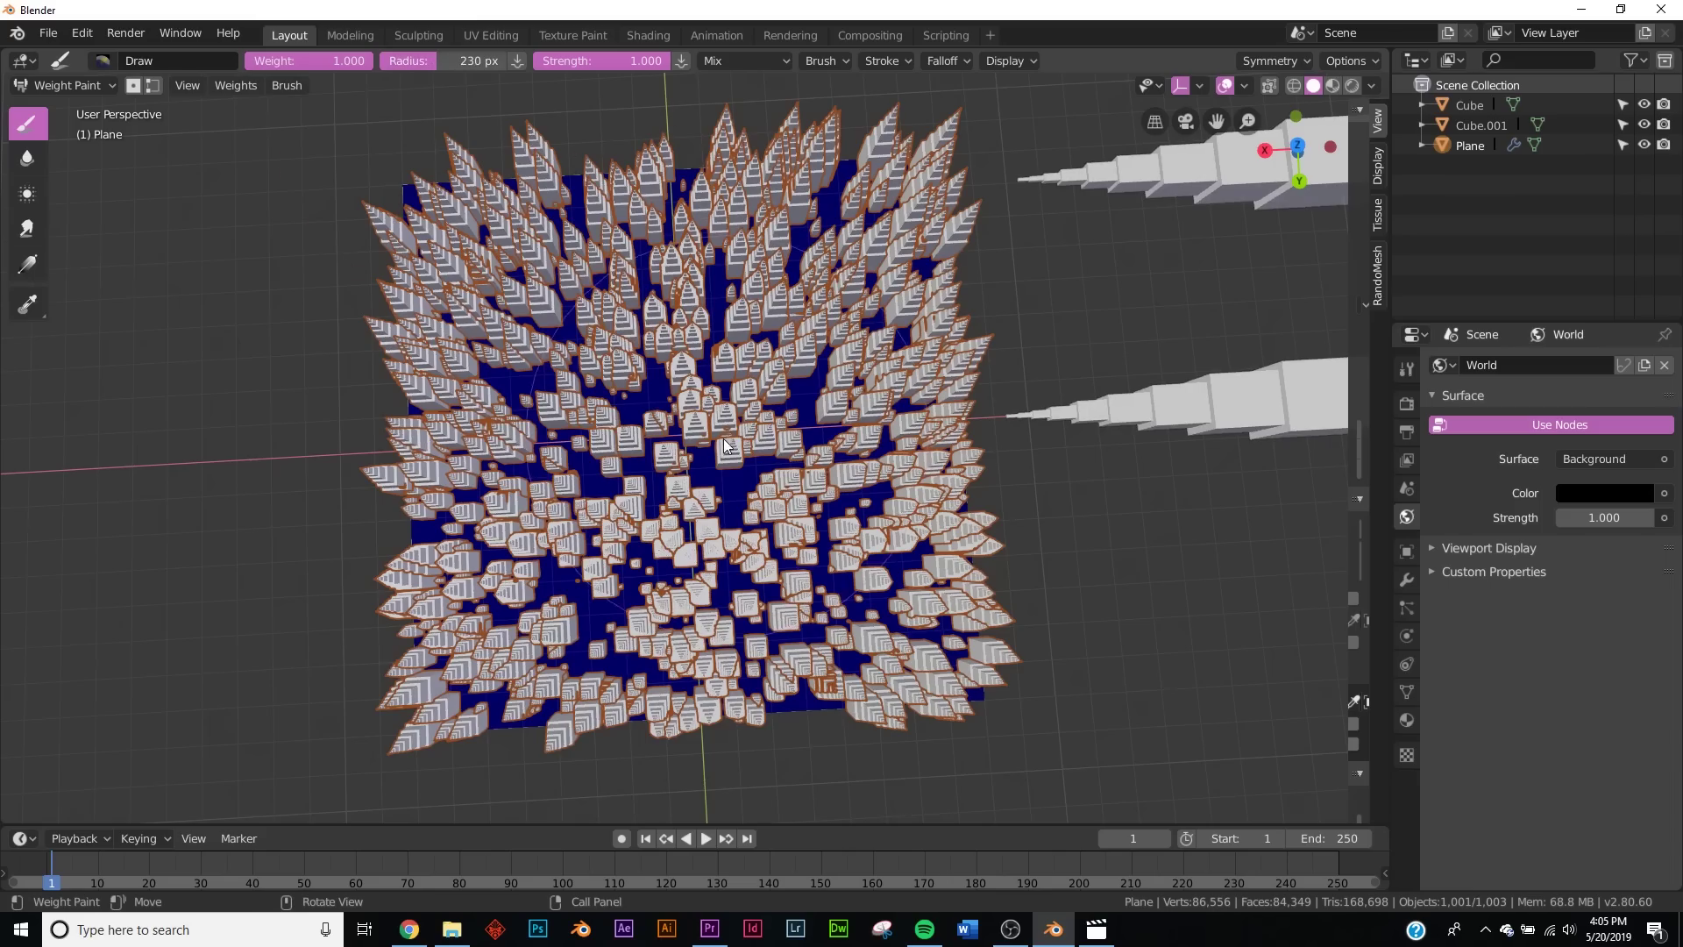
{"action": "key", "text": "grave"}
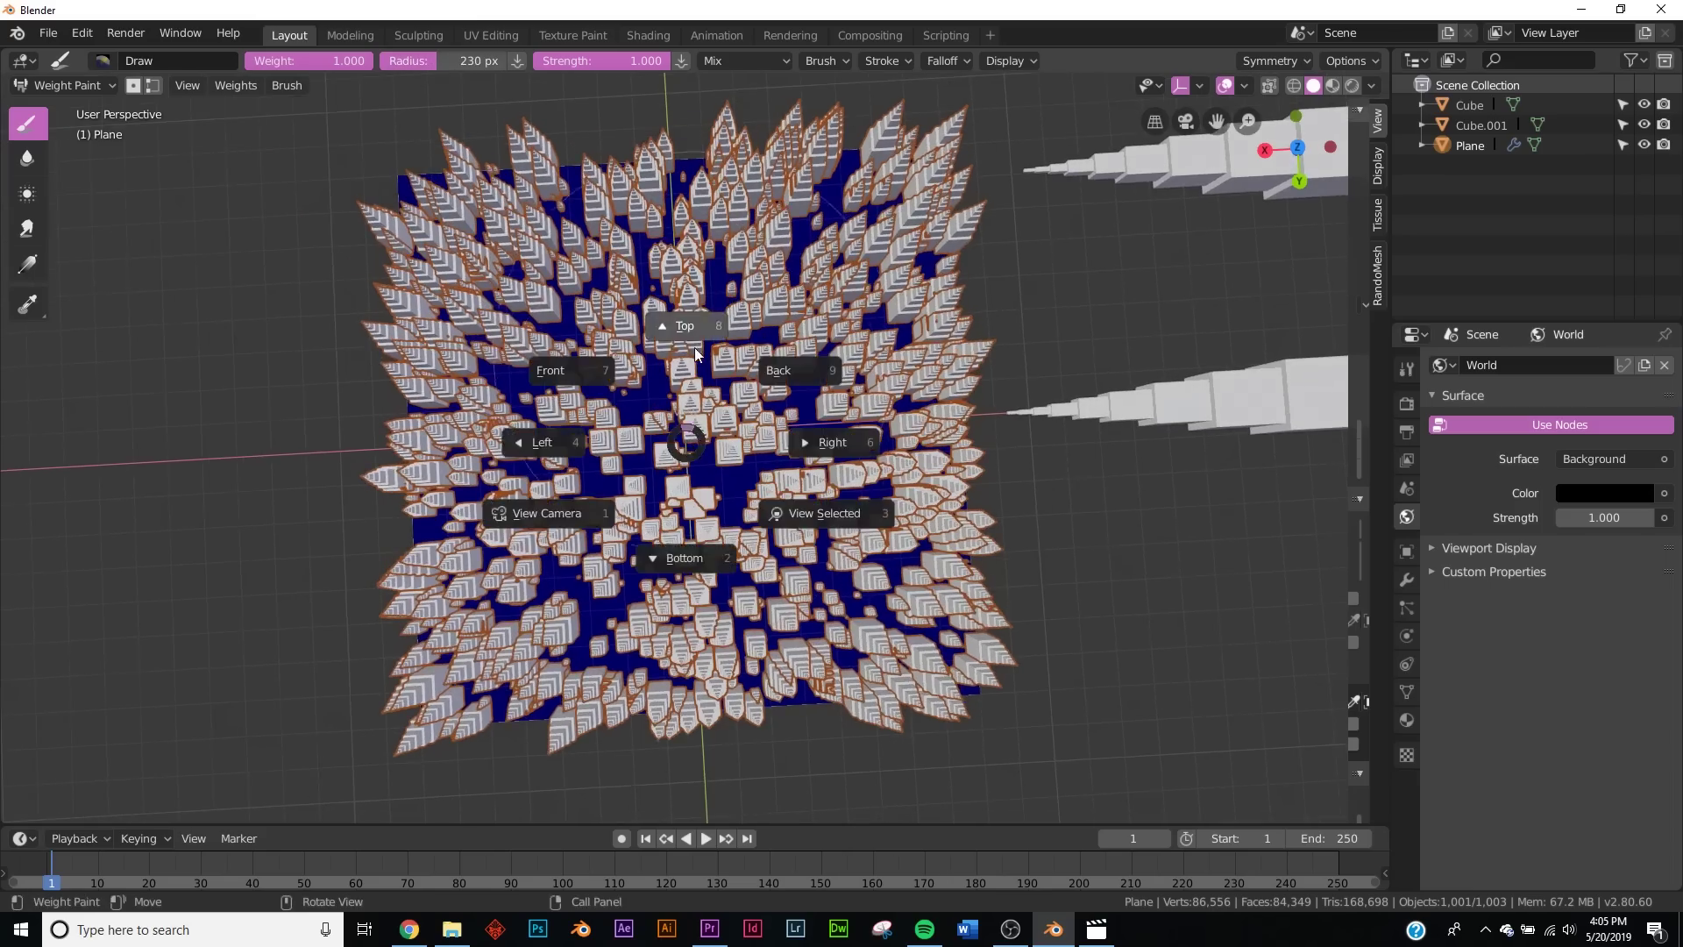
{"action": "left_click", "coordinate": [695, 347]}
{"action": "left_click", "coordinate": [701, 421]}
{"action": "middle_click_drag", "start_coordinate": [734, 491], "coordinate": [735, 368]}
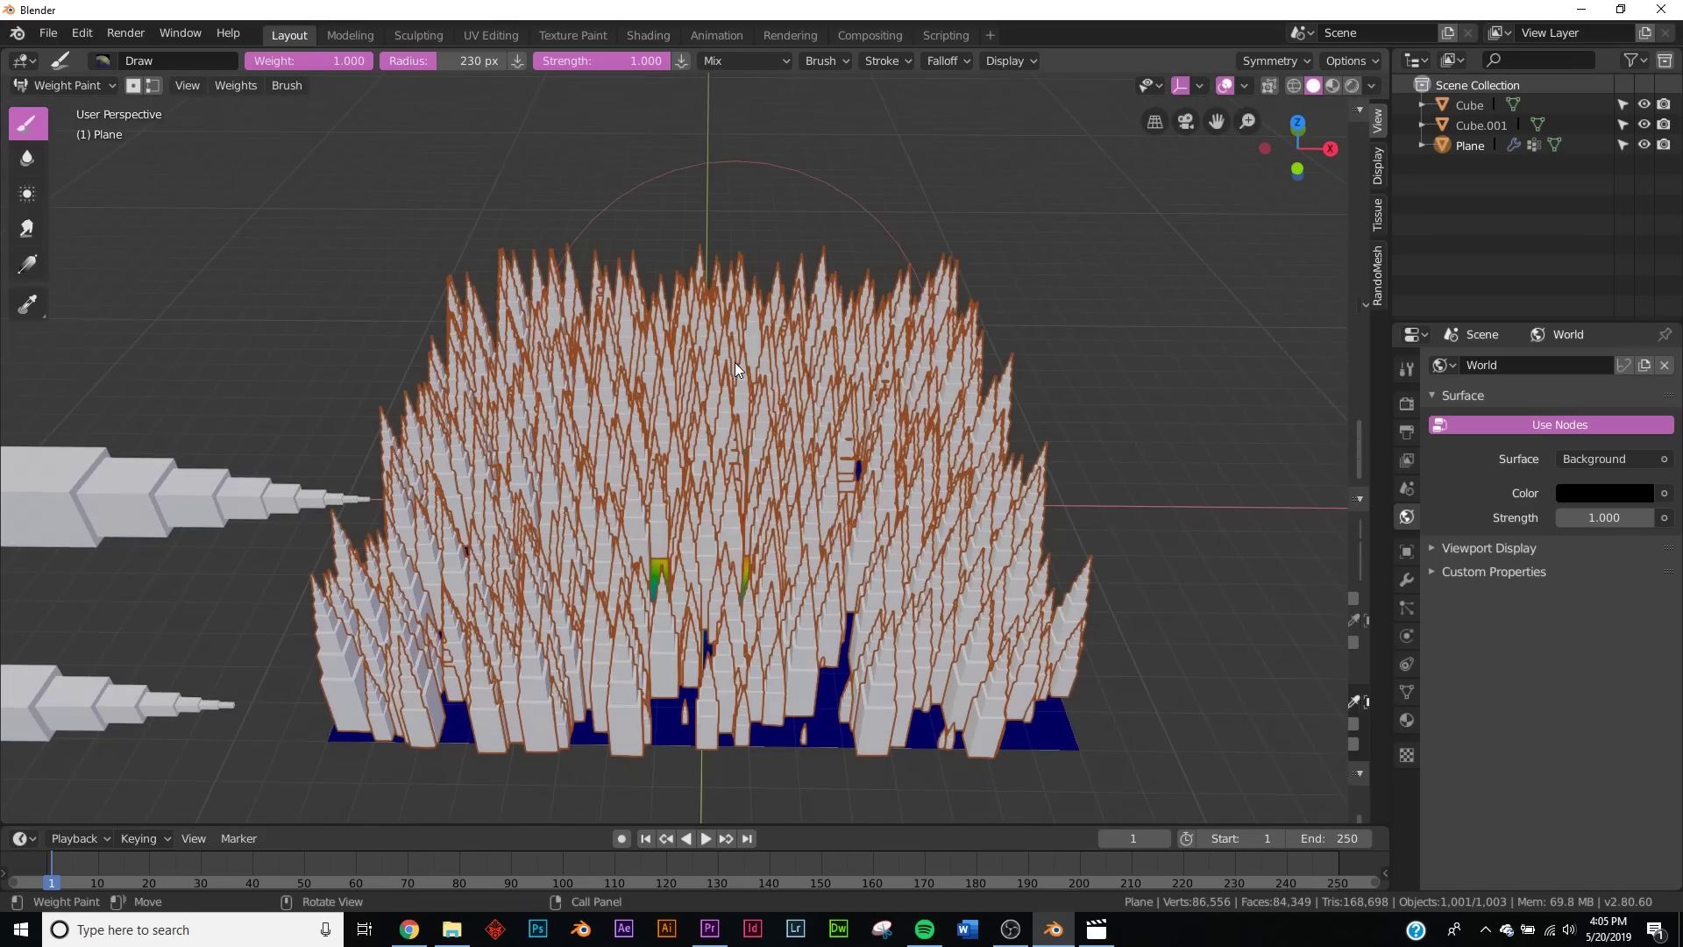
{"action": "key", "text": "grave"}
{"action": "left_click", "coordinate": [718, 254]}
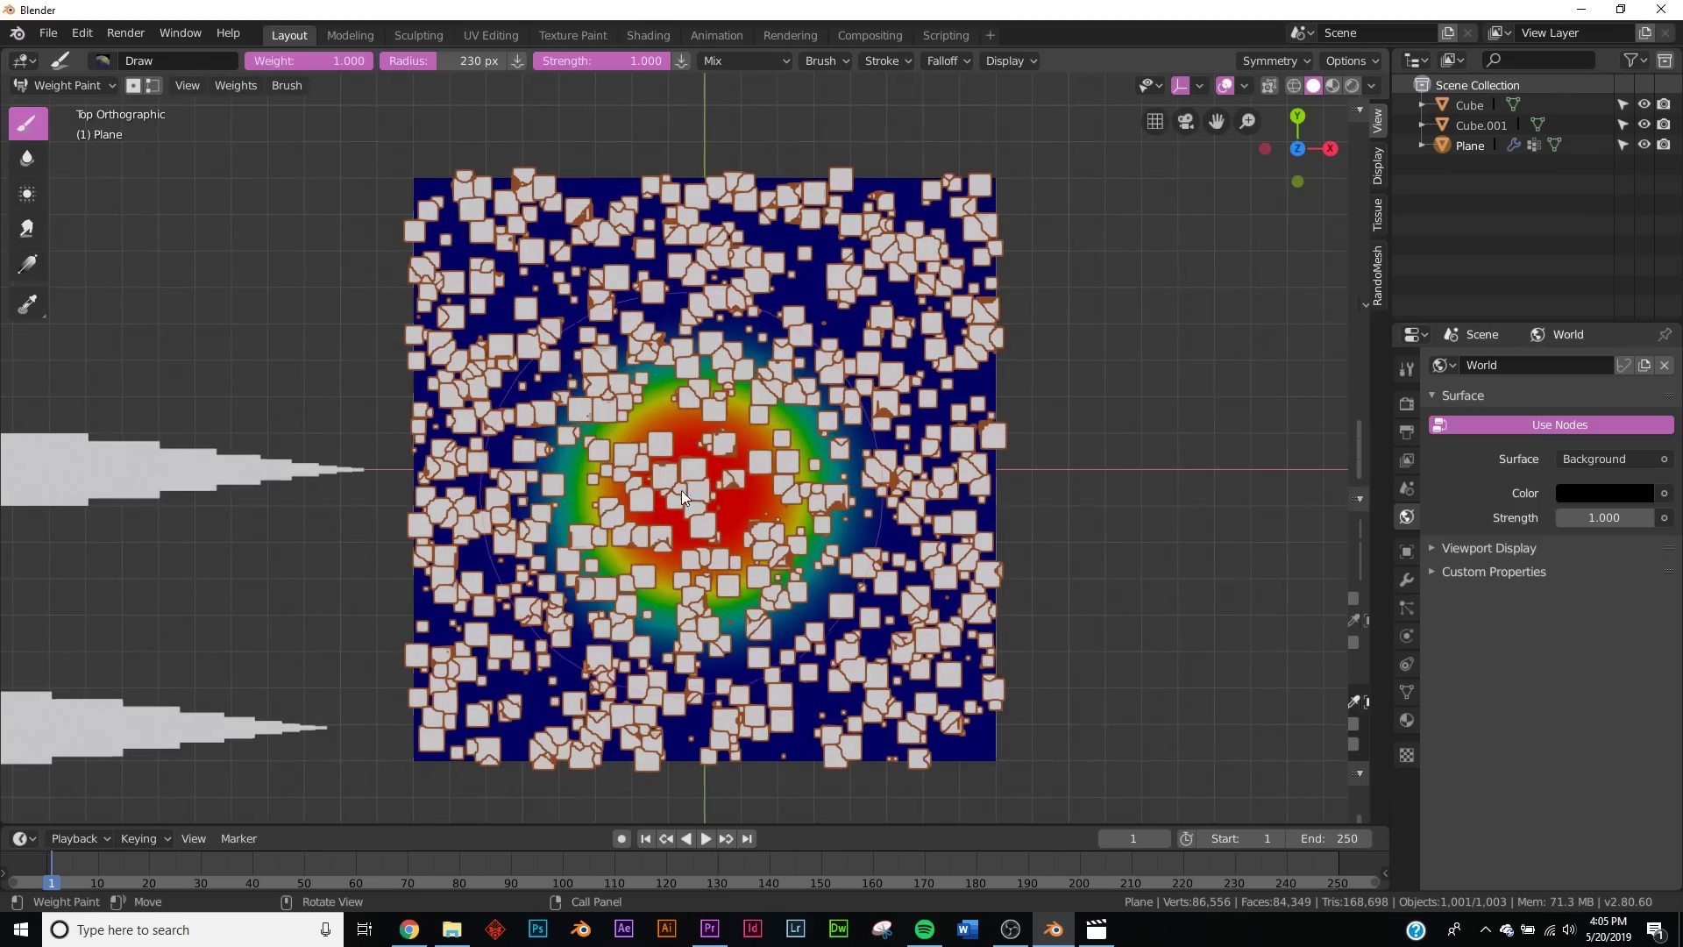
{"action": "mouse_move", "coordinate": [712, 470]}
{"action": "left_mouse_down"}
{"action": "mouse_move", "coordinate": [740, 477]}
{"action": "mouse_move", "coordinate": [686, 513]}
{"action": "mouse_move", "coordinate": [663, 461]}
{"action": "mouse_move", "coordinate": [724, 476]}
{"action": "mouse_move", "coordinate": [721, 525]}
{"action": "left_mouse_up"}
- Return the plane to Object Mode in Solid shading and orbit to a perspective view
{"action": "key", "text": "Tab"}
{"action": "key", "text": "Tab"}
{"action": "key", "text": "z"}
{"action": "left_click", "coordinate": [916, 506]}
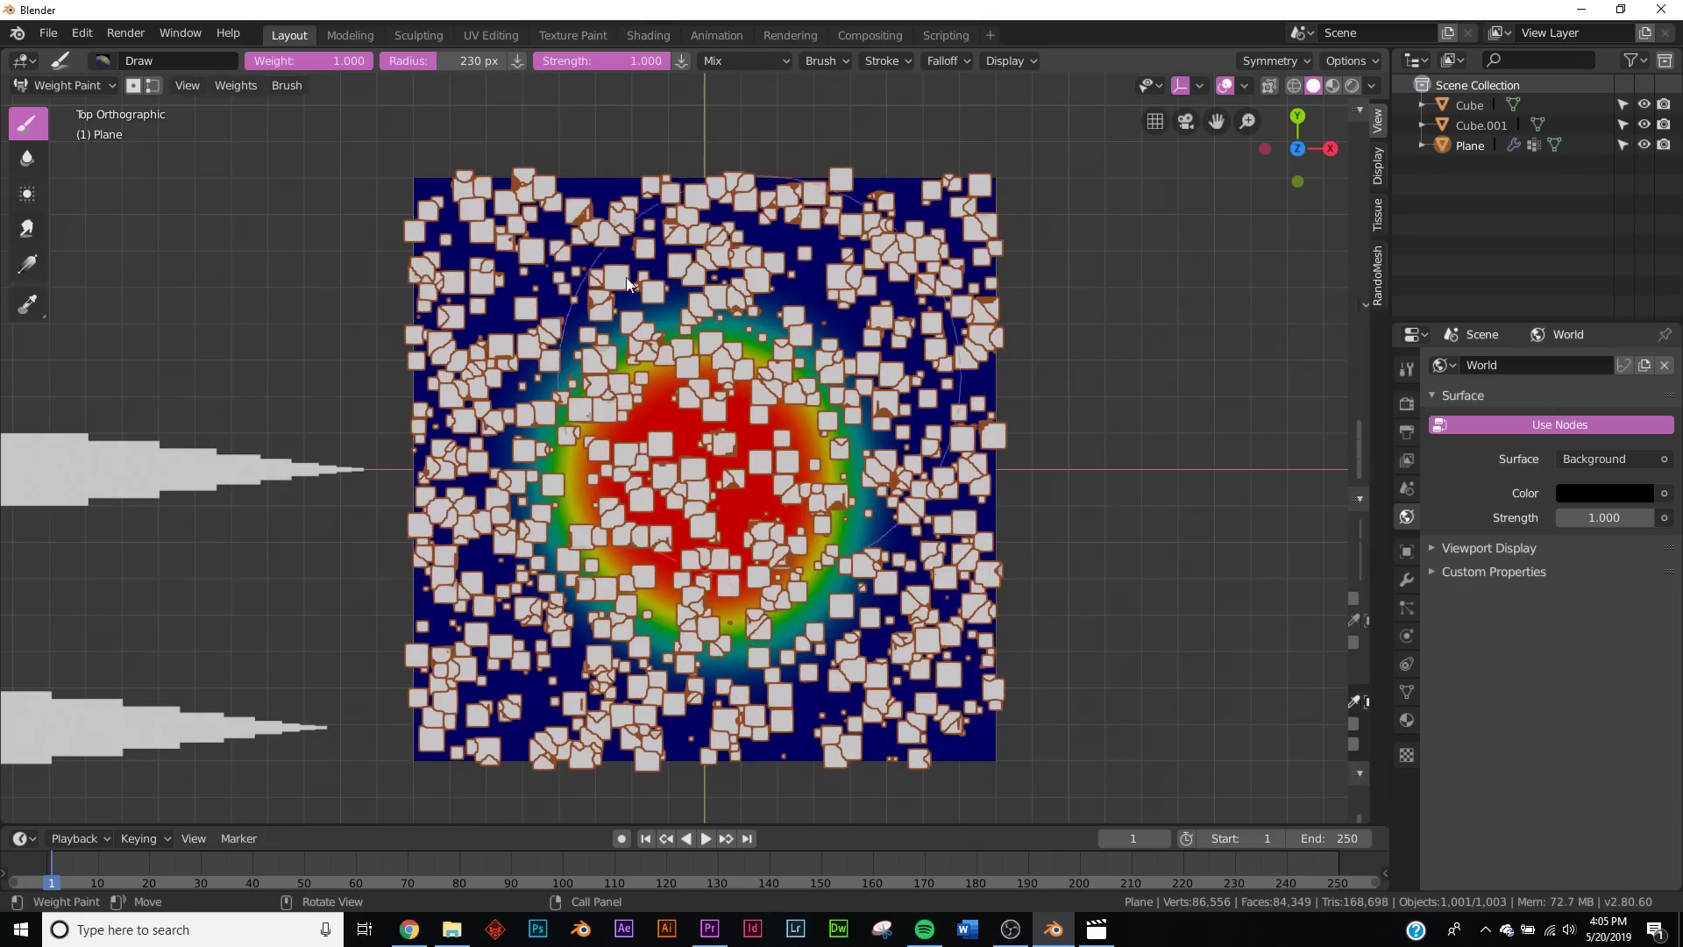
{"action": "left_click", "coordinate": [94, 86]}
{"action": "left_click", "coordinate": [90, 114]}
{"action": "mouse_move", "coordinate": [826, 501]}
{"action": "middle_mouse_down"}
{"action": "mouse_move", "coordinate": [791, 326]}
{"action": "mouse_move", "coordinate": [959, 618]}
{"action": "middle_mouse_up"}
{"action": "key", "text": "z"}
{"action": "left_click", "coordinate": [907, 335]}
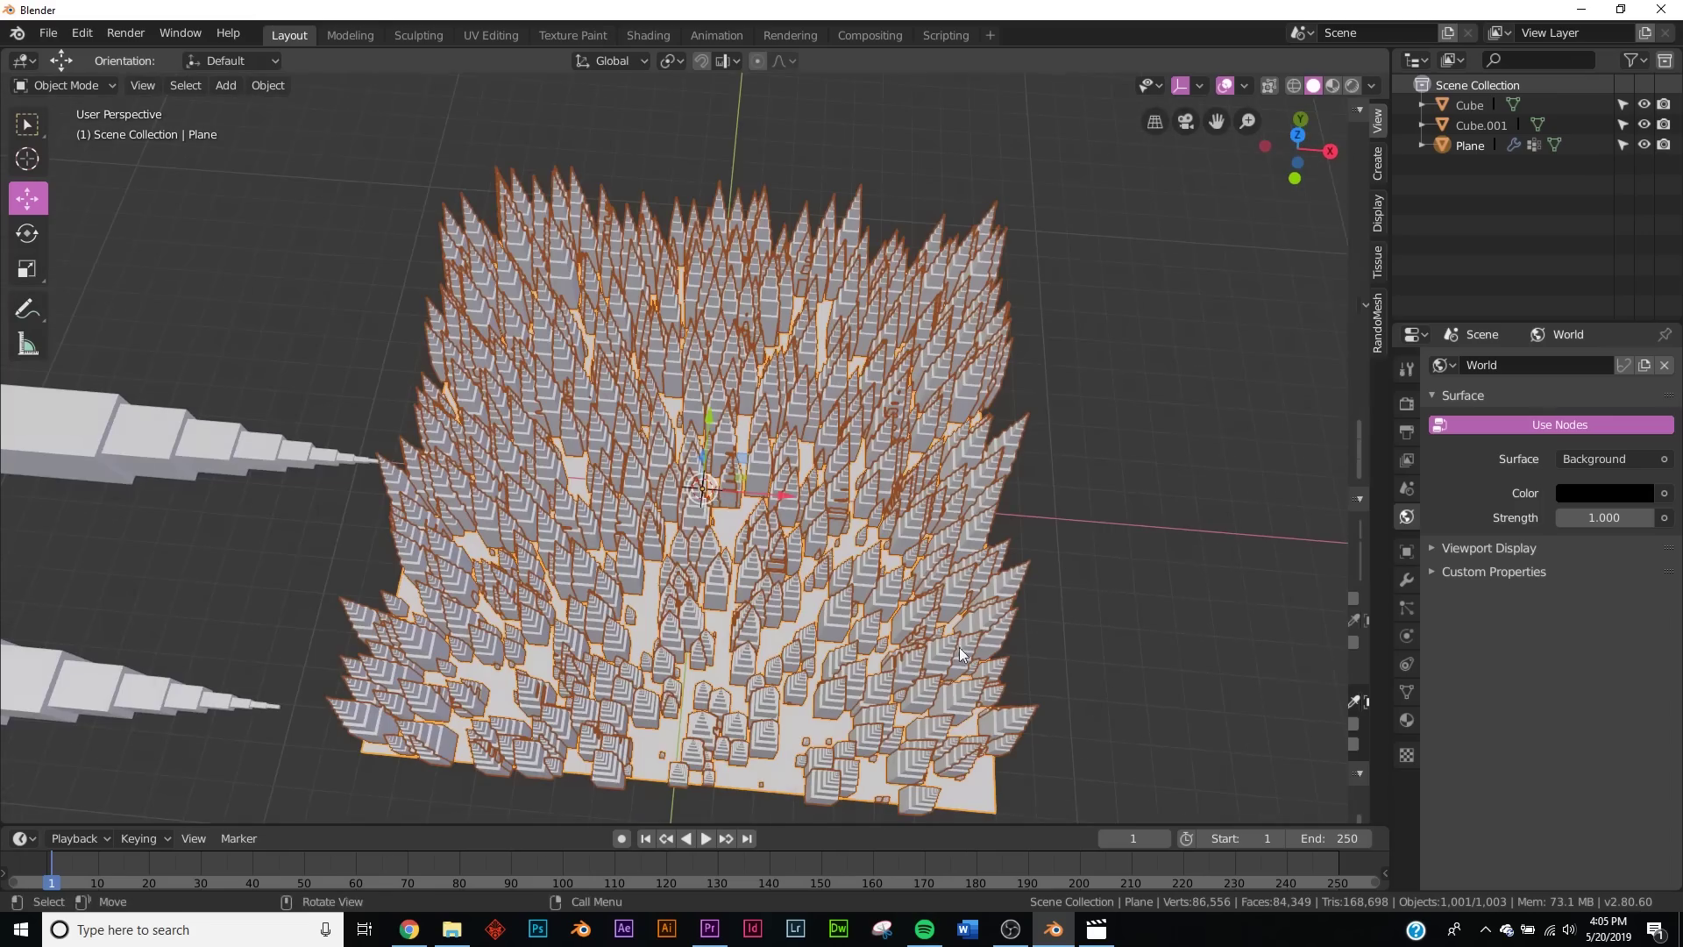
- Drive particle Density with the painted Group and invert it to clear the centre
{"action": "left_click", "coordinate": [1407, 607]}
{"action": "scroll", "coordinate": [1542, 605], "scroll_direction": "down", "scroll_amount": 5}
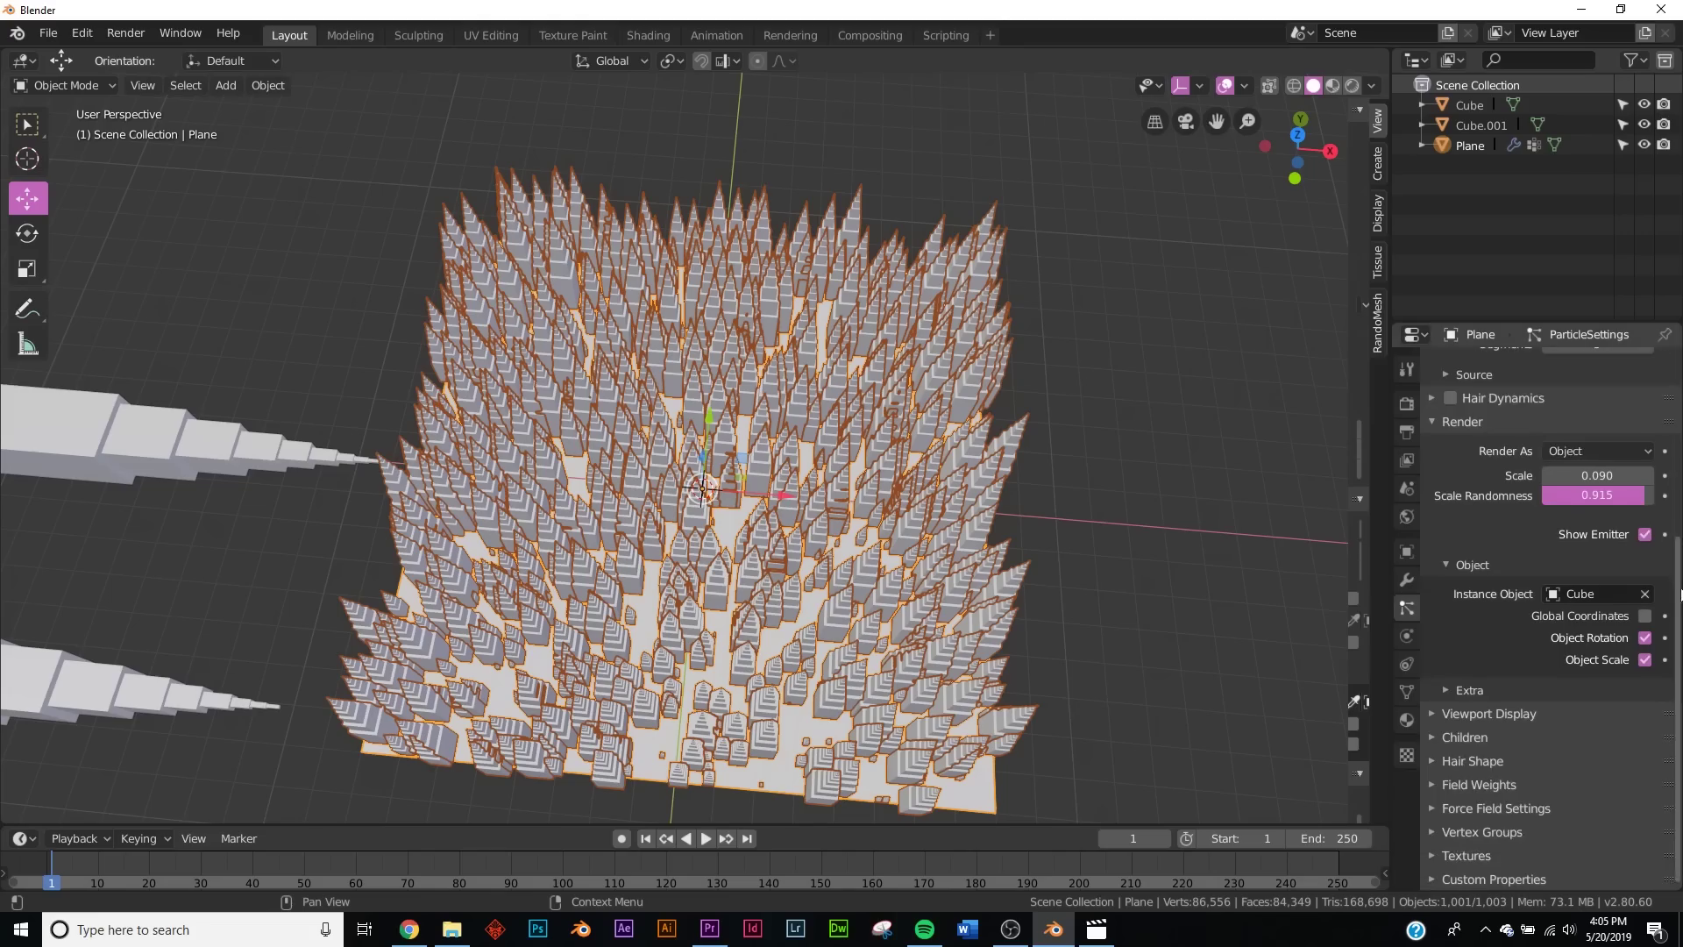
{"action": "left_click", "coordinate": [1482, 831]}
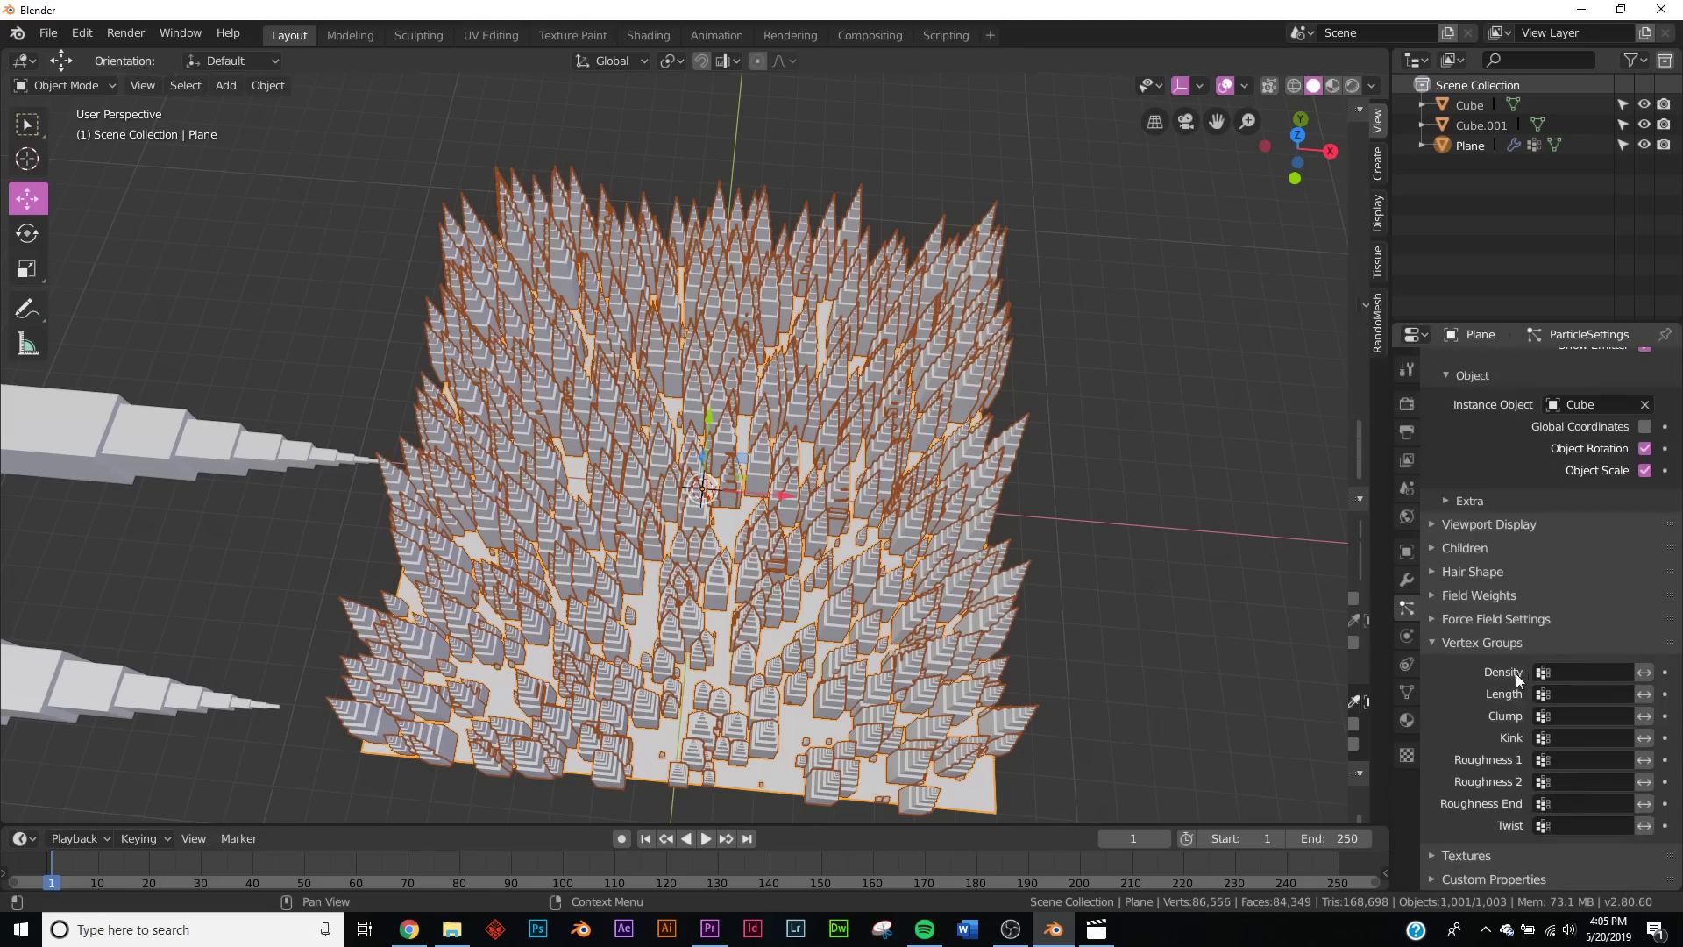
{"action": "left_click", "coordinate": [1559, 669]}
{"action": "left_click", "coordinate": [1569, 702]}
{"action": "middle_click_drag", "start_coordinate": [754, 614], "coordinate": [921, 526]}
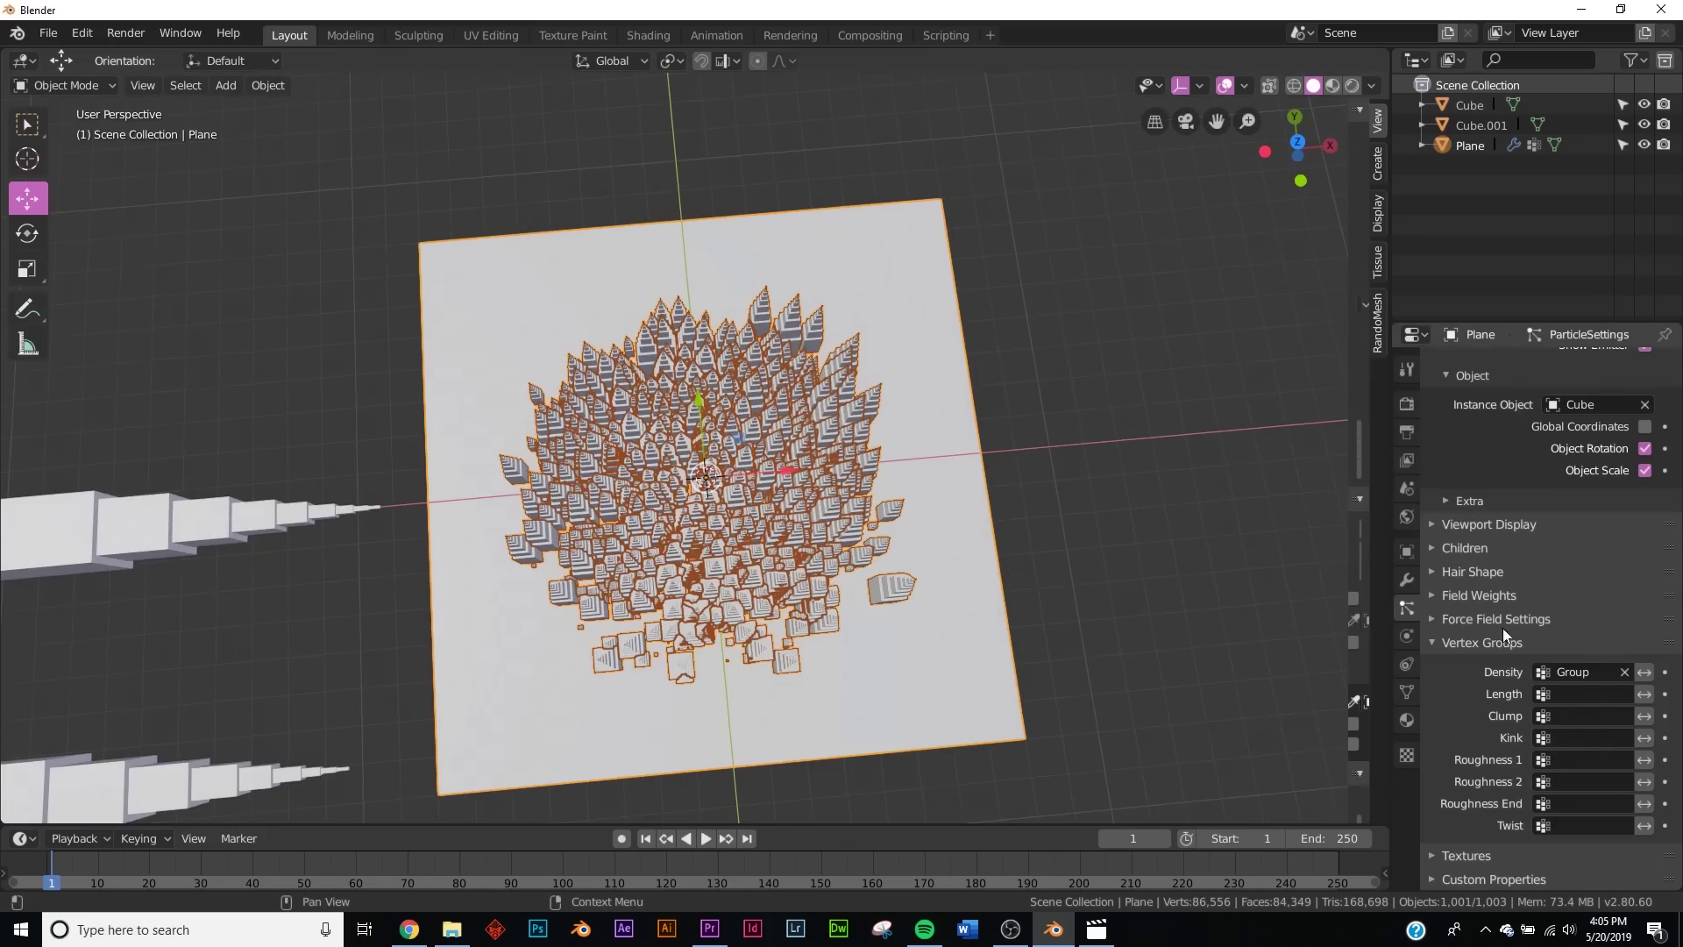
{"action": "left_click", "coordinate": [1644, 673]}
{"action": "middle_click_drag", "start_coordinate": [793, 526], "coordinate": [755, 468]}
{"action": "key", "text": "shift+a"}
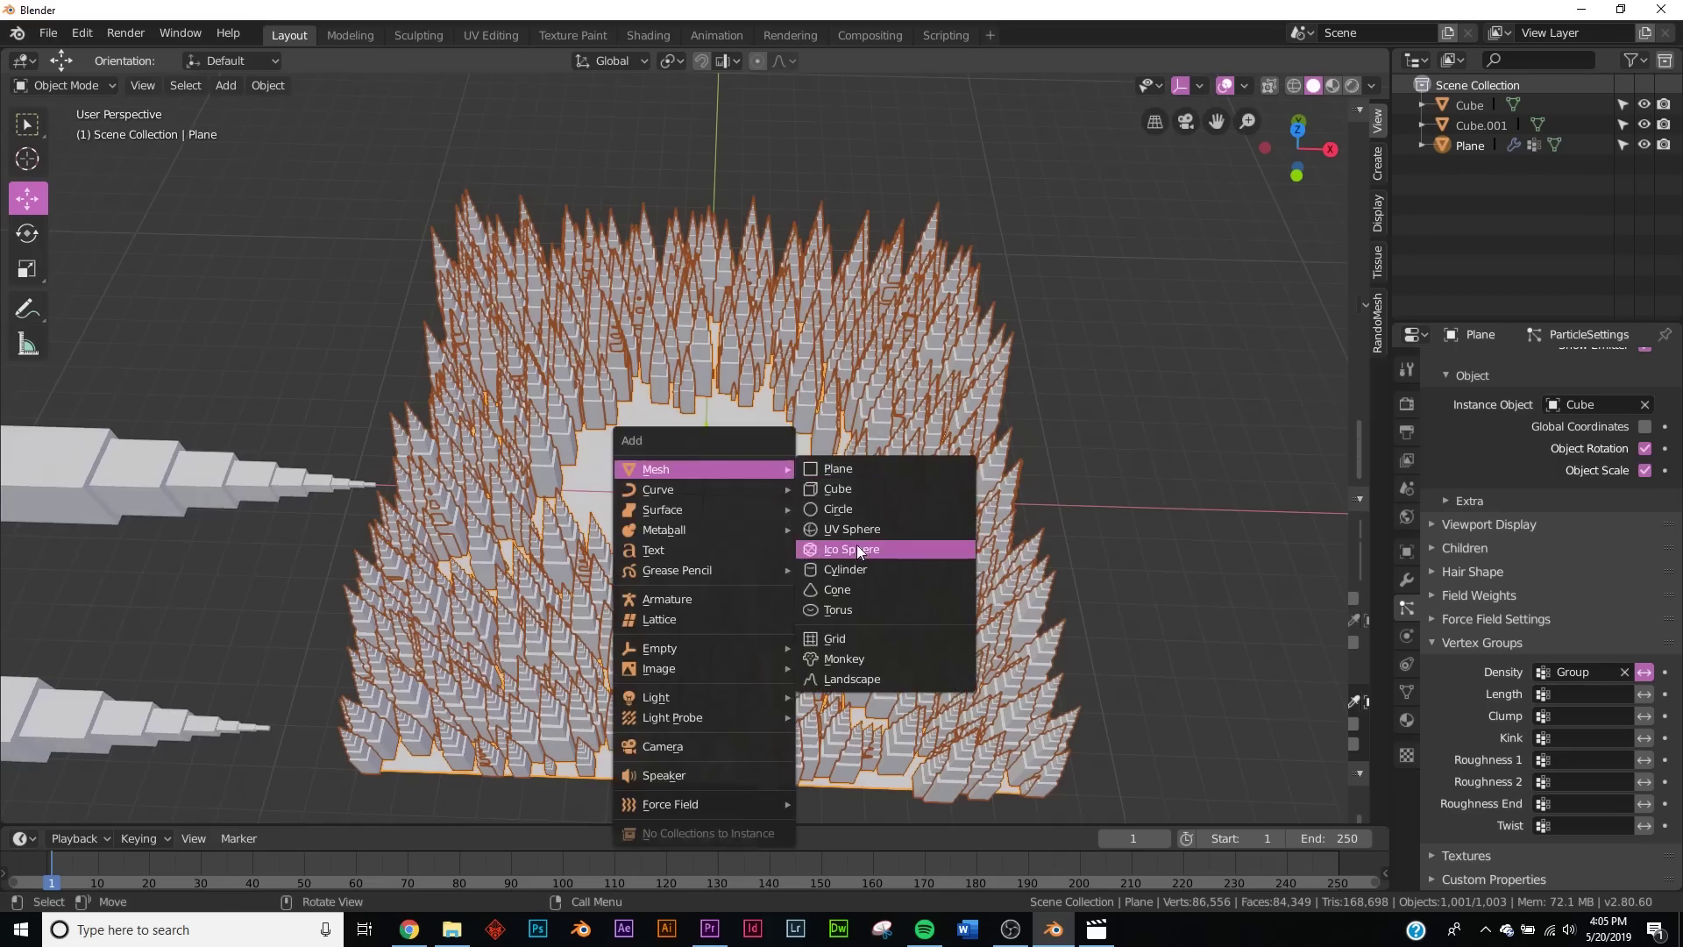
- Add an Ico Sphere and subdivide its mesh with 10 cuts
{"action": "left_click", "coordinate": [856, 547]}
{"action": "key", "text": "Tab"}
{"action": "right_click", "coordinate": [789, 454]}
{"action": "left_click", "coordinate": [789, 454]}
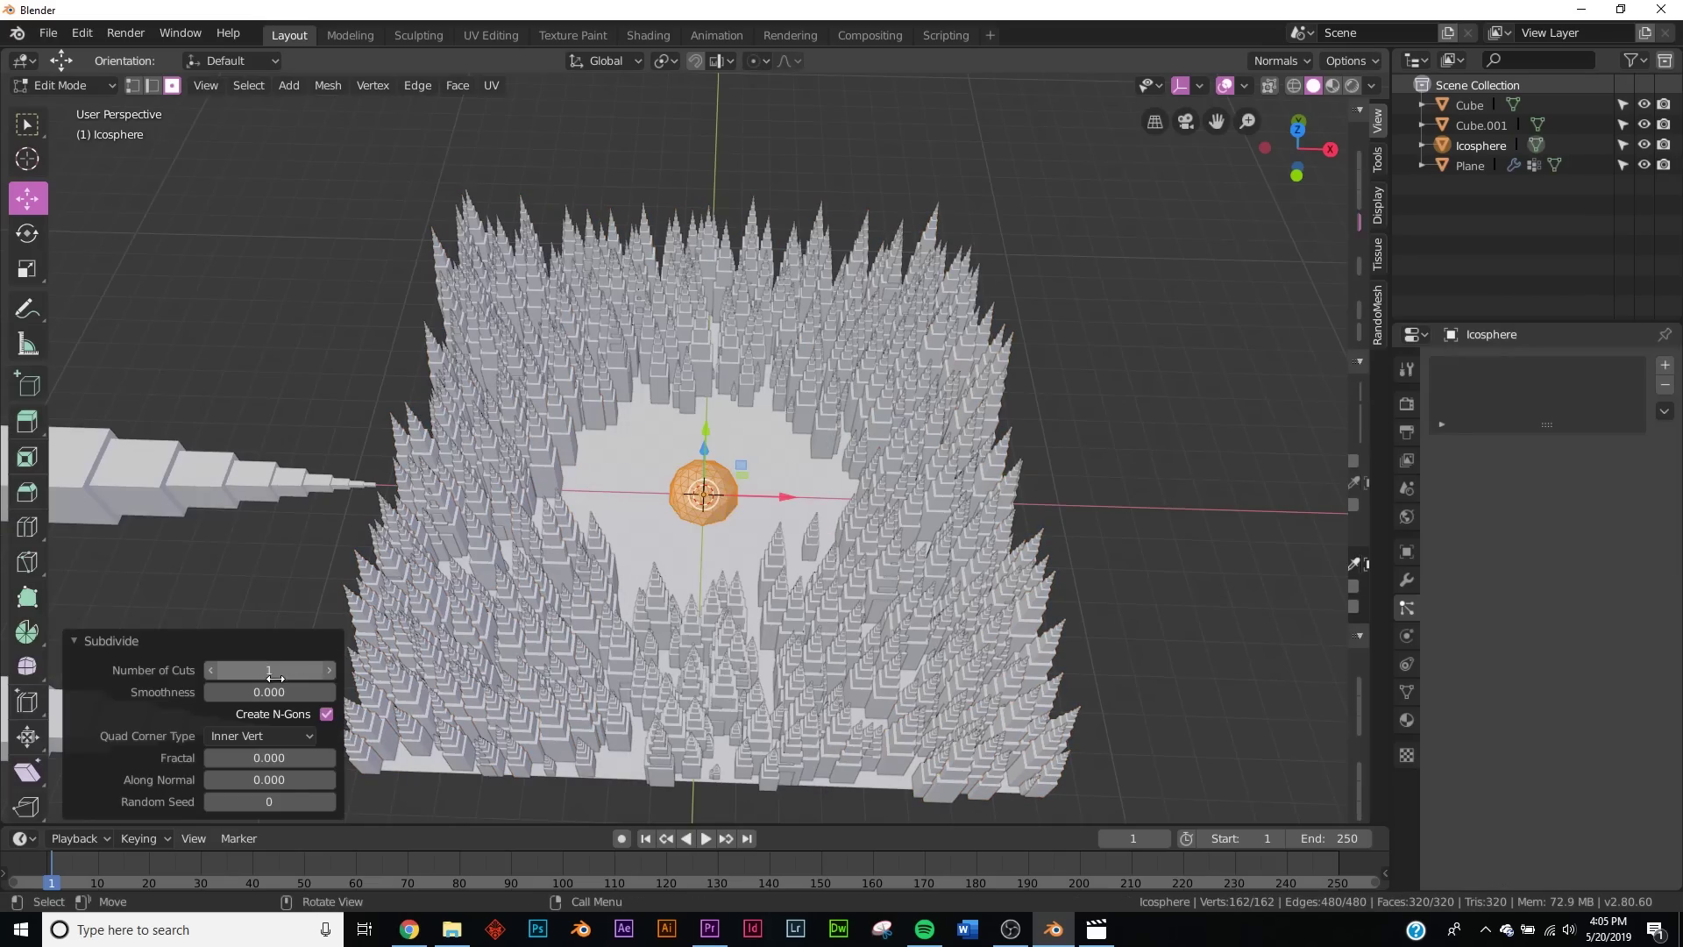
{"action": "middle_click_drag", "start_coordinate": [764, 561], "coordinate": [769, 508]}
{"action": "scroll", "coordinate": [769, 507], "scroll_direction": "up", "scroll_amount": 5}
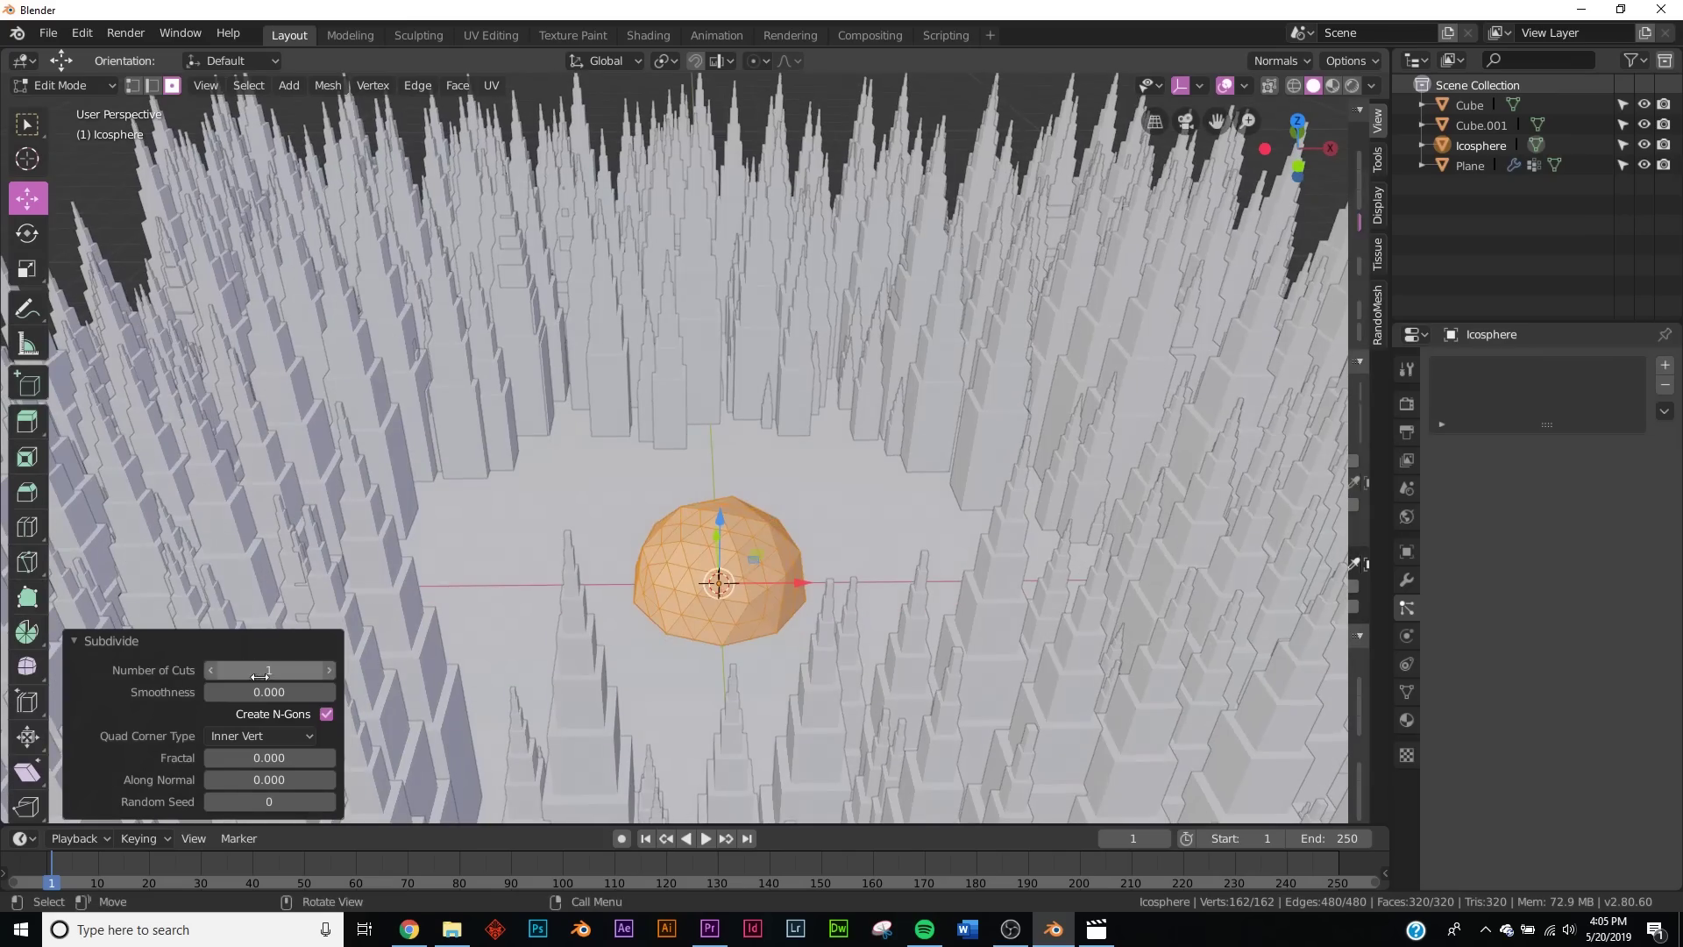
{"action": "left_click_drag", "start_coordinate": [237, 672], "coordinate": [333, 672]}
{"action": "key", "text": "Tab"}
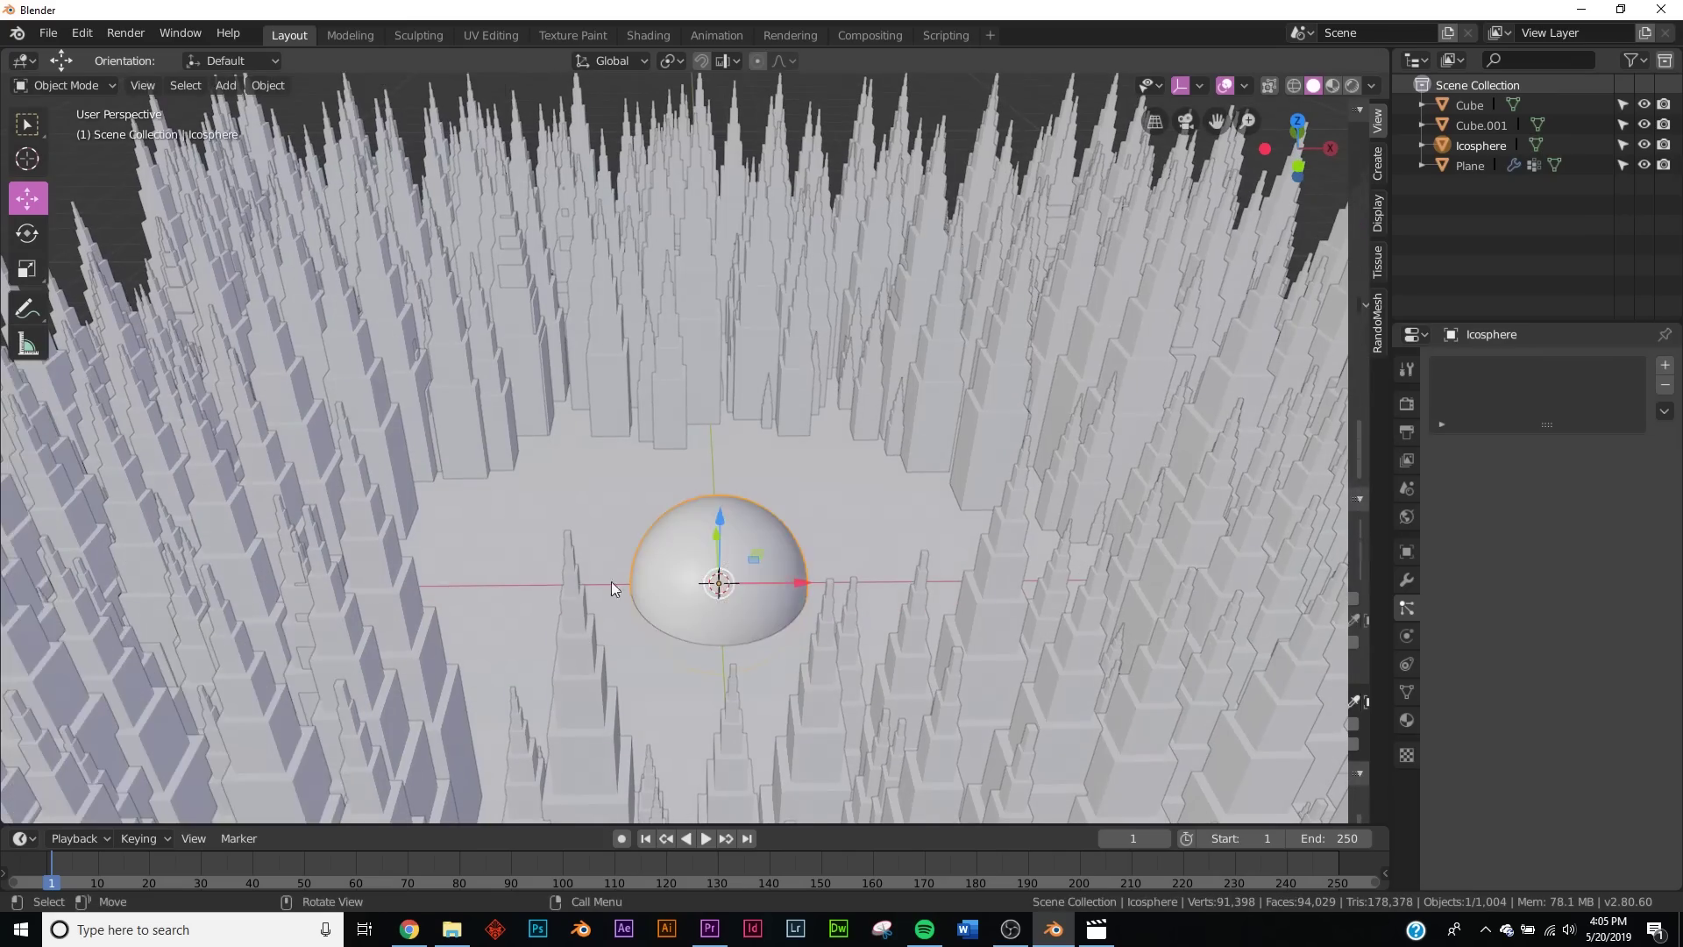
- Raise the sphere 3.35 m above the clearing and scale it up
{"action": "scroll", "coordinate": [657, 568], "scroll_direction": "down", "scroll_amount": 3}
{"action": "left_click_drag", "start_coordinate": [707, 461], "coordinate": [700, 307]}
{"action": "middle_click_drag", "start_coordinate": [818, 433], "coordinate": [825, 362]}
{"action": "key", "text": "s"}
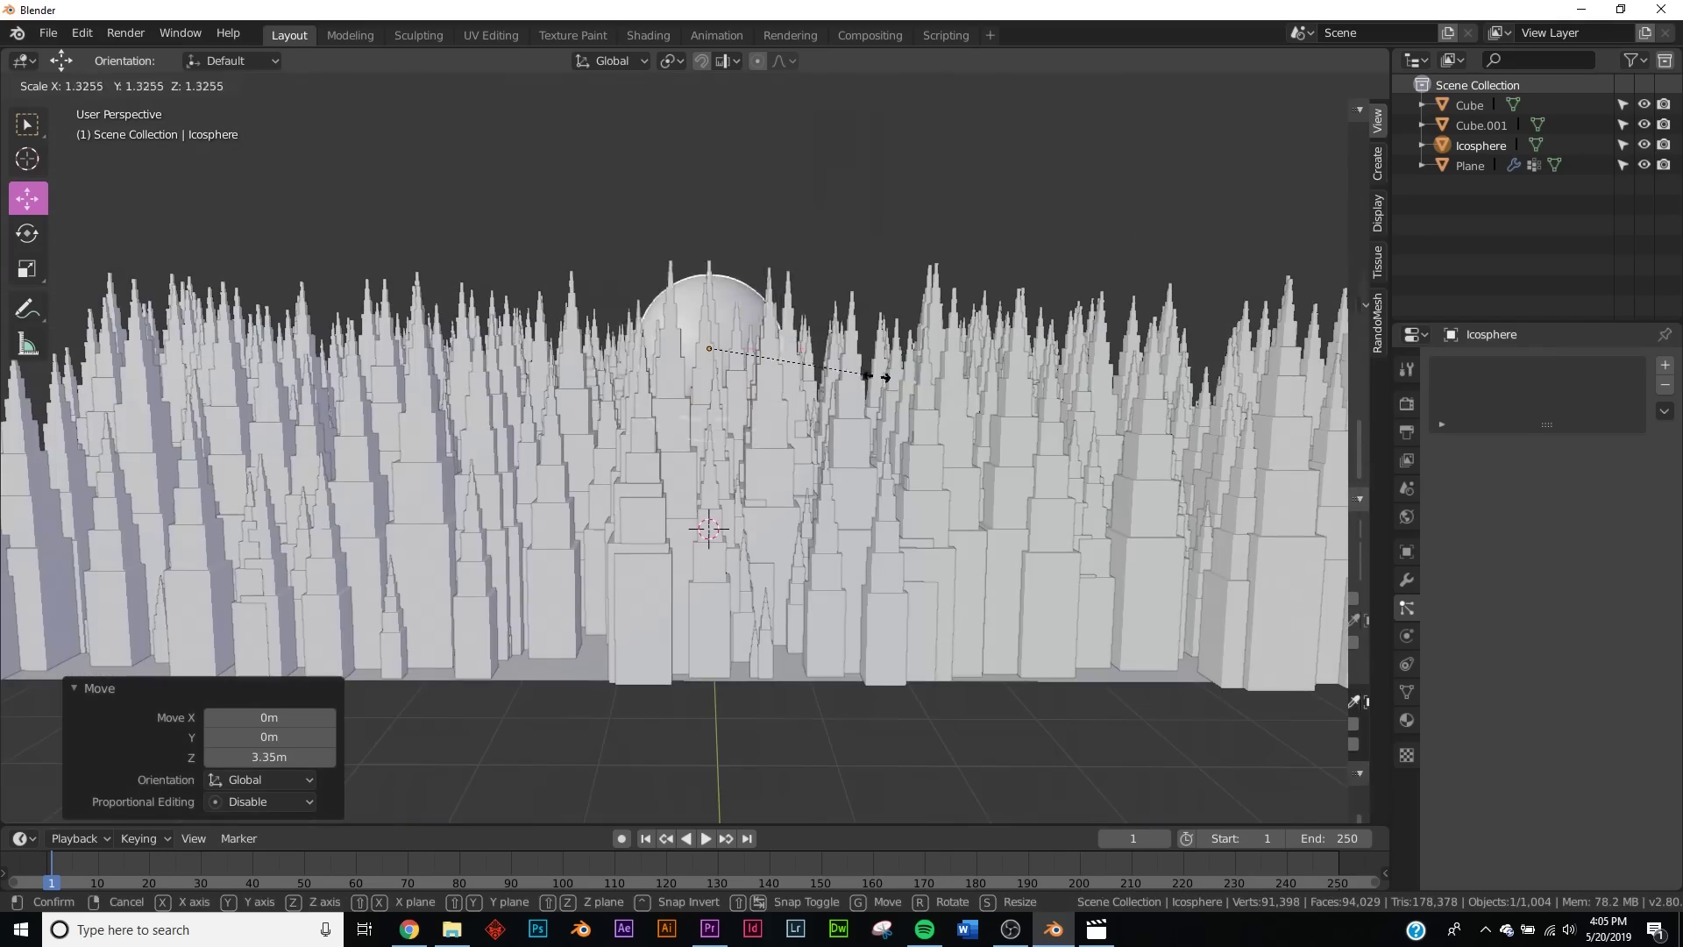
{"action": "left_click", "coordinate": [1137, 429]}
{"action": "middle_click_drag", "start_coordinate": [1136, 436], "coordinate": [881, 521]}
{"action": "key", "text": "g"}
{"action": "left_click", "coordinate": [683, 321]}
{"action": "key", "text": "s"}
{"action": "left_click", "coordinate": [925, 478]}
{"action": "middle_click_drag", "start_coordinate": [924, 471], "coordinate": [828, 429]}
- Apply Shade Smooth to the sphere
{"action": "right_click", "coordinate": [891, 398]}
{"action": "left_click", "coordinate": [892, 398]}
{"action": "scroll", "coordinate": [846, 427], "scroll_direction": "down", "scroll_amount": 4}
{"action": "scroll", "coordinate": [834, 588], "scroll_direction": "up", "scroll_amount": 3}
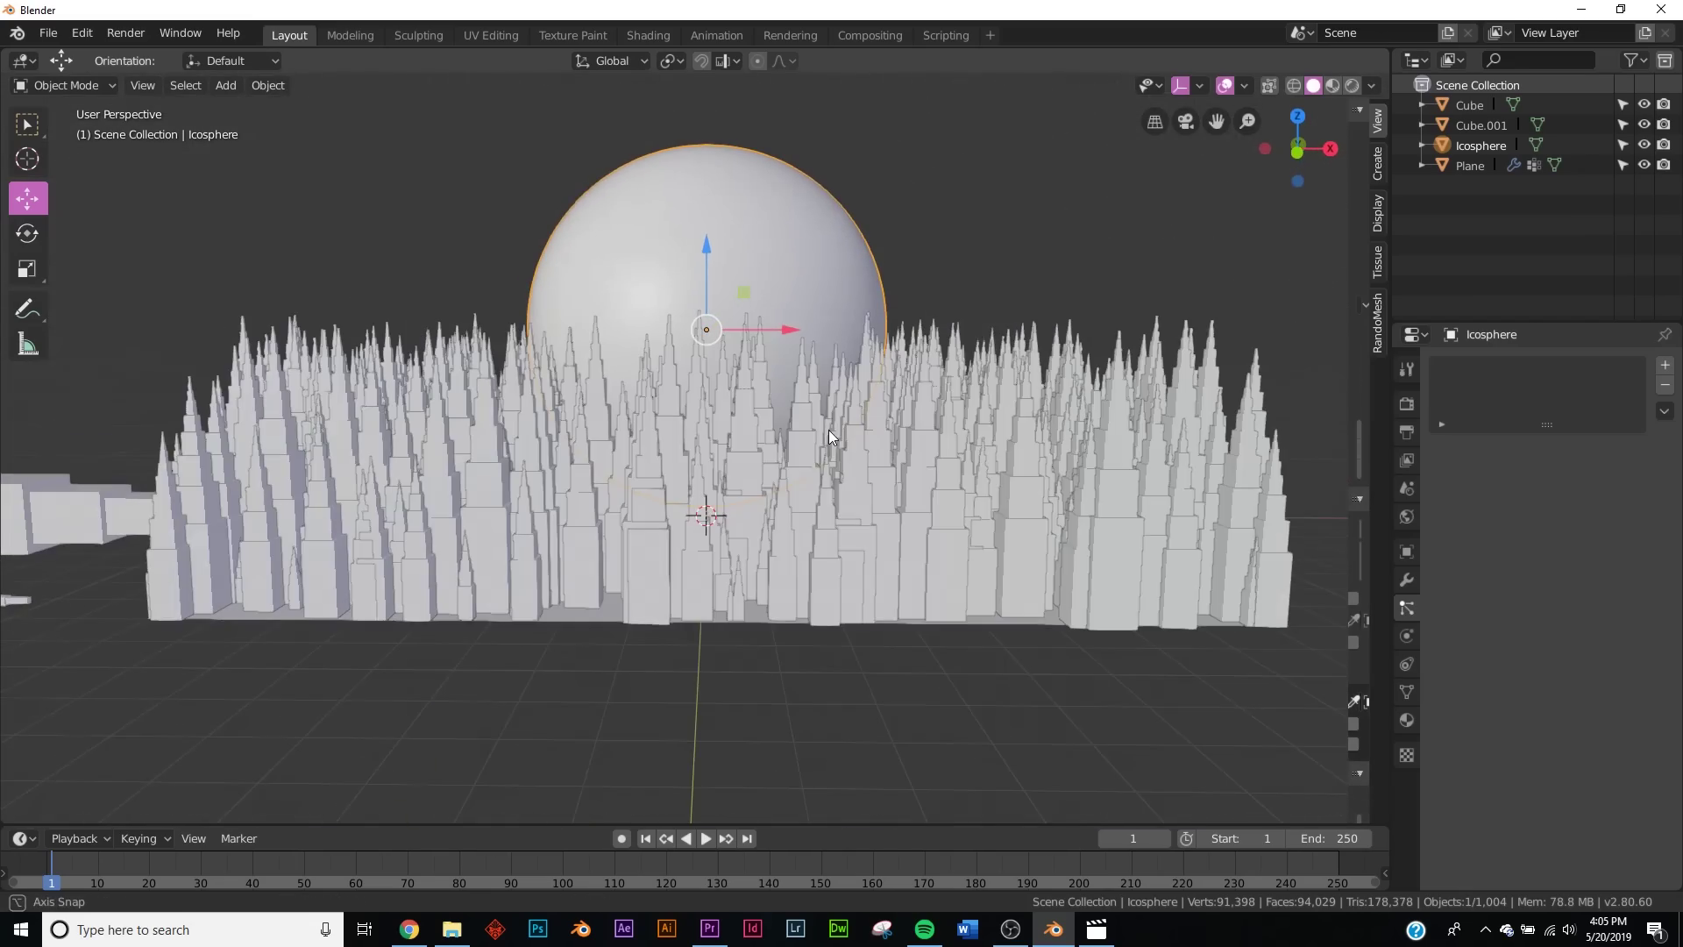
{"action": "middle_click_drag", "start_coordinate": [805, 233], "coordinate": [761, 427]}
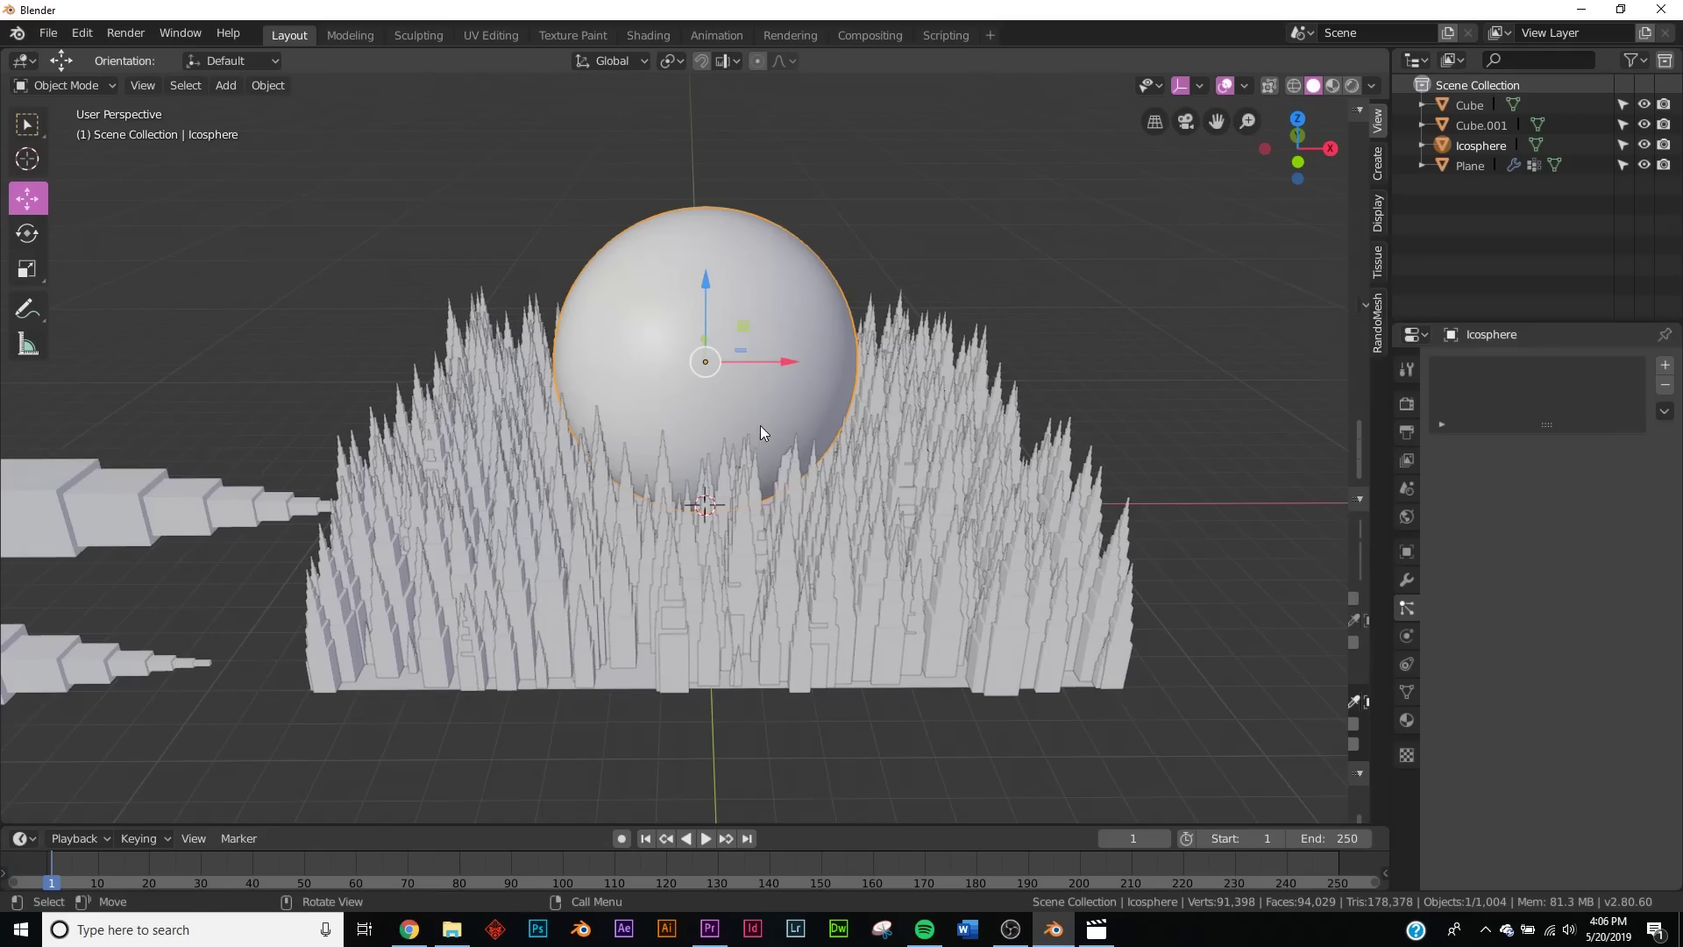
- Move the upper stepped Cube tower further left along X
{"action": "left_click", "coordinate": [182, 492]}
{"action": "scroll", "coordinate": [168, 510], "scroll_direction": "down", "scroll_amount": 3}
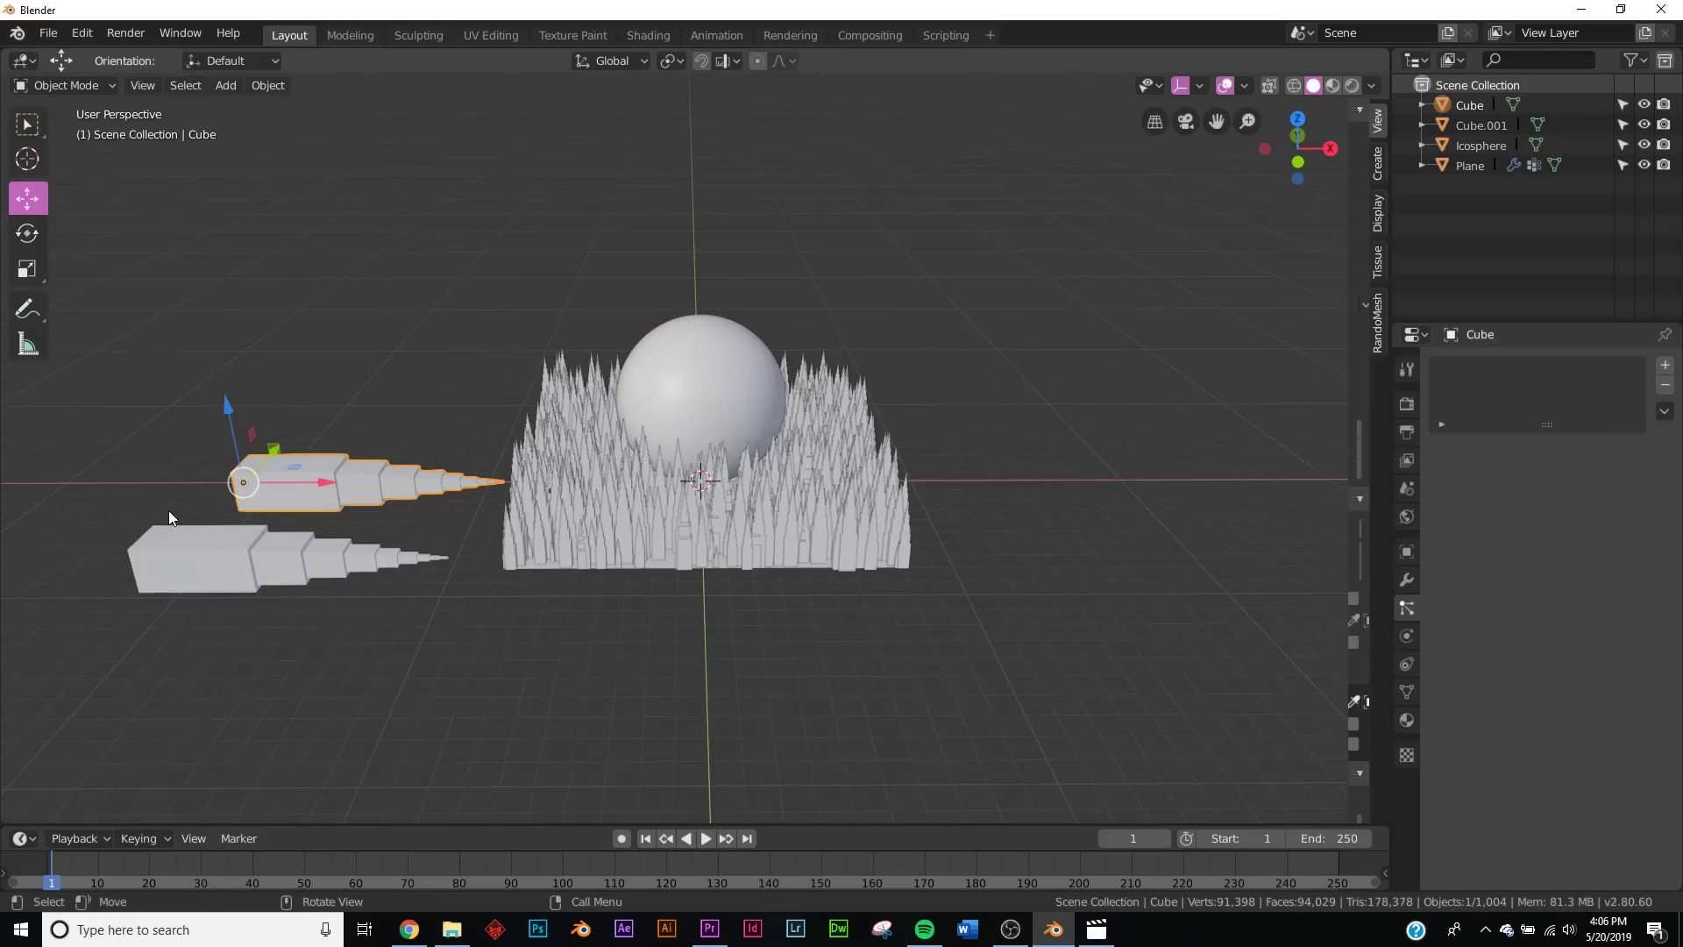
{"action": "left_click_drag", "start_coordinate": [325, 496], "coordinate": [282, 496]}
{"action": "left_click", "coordinate": [749, 399]}
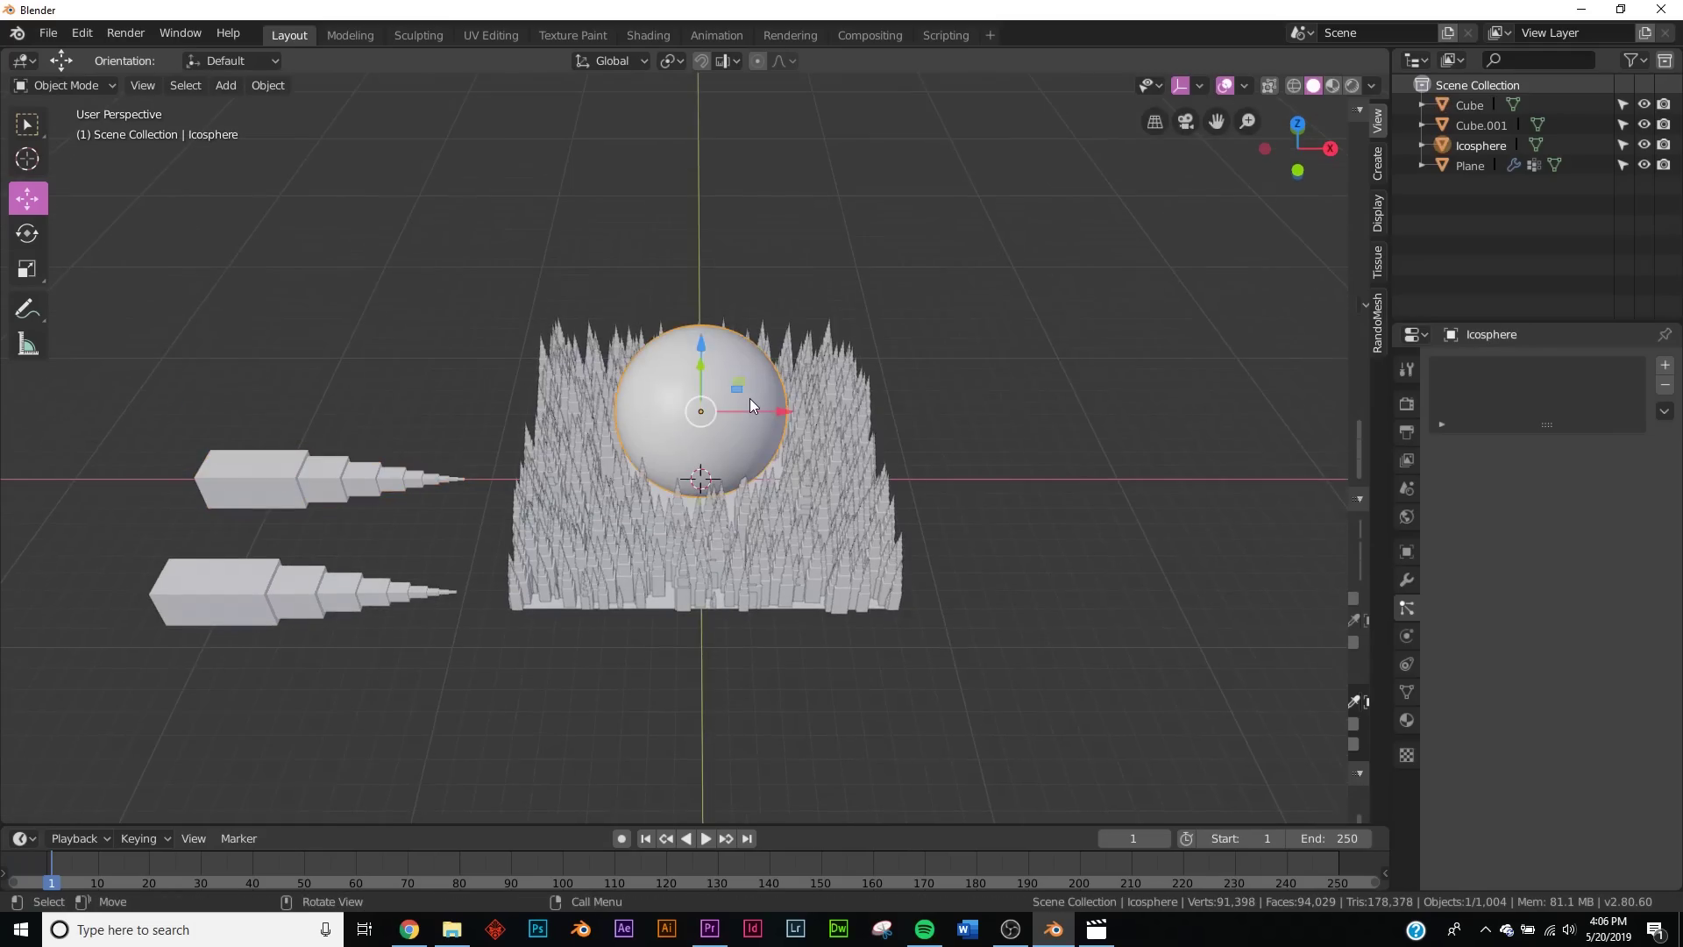
- Hide the Icosphere and add a 1 m Bezier circle at the origin
{"action": "key", "text": "h"}
{"action": "scroll", "coordinate": [745, 400], "scroll_direction": "up", "scroll_amount": 4}
{"action": "key", "text": "shift+a"}
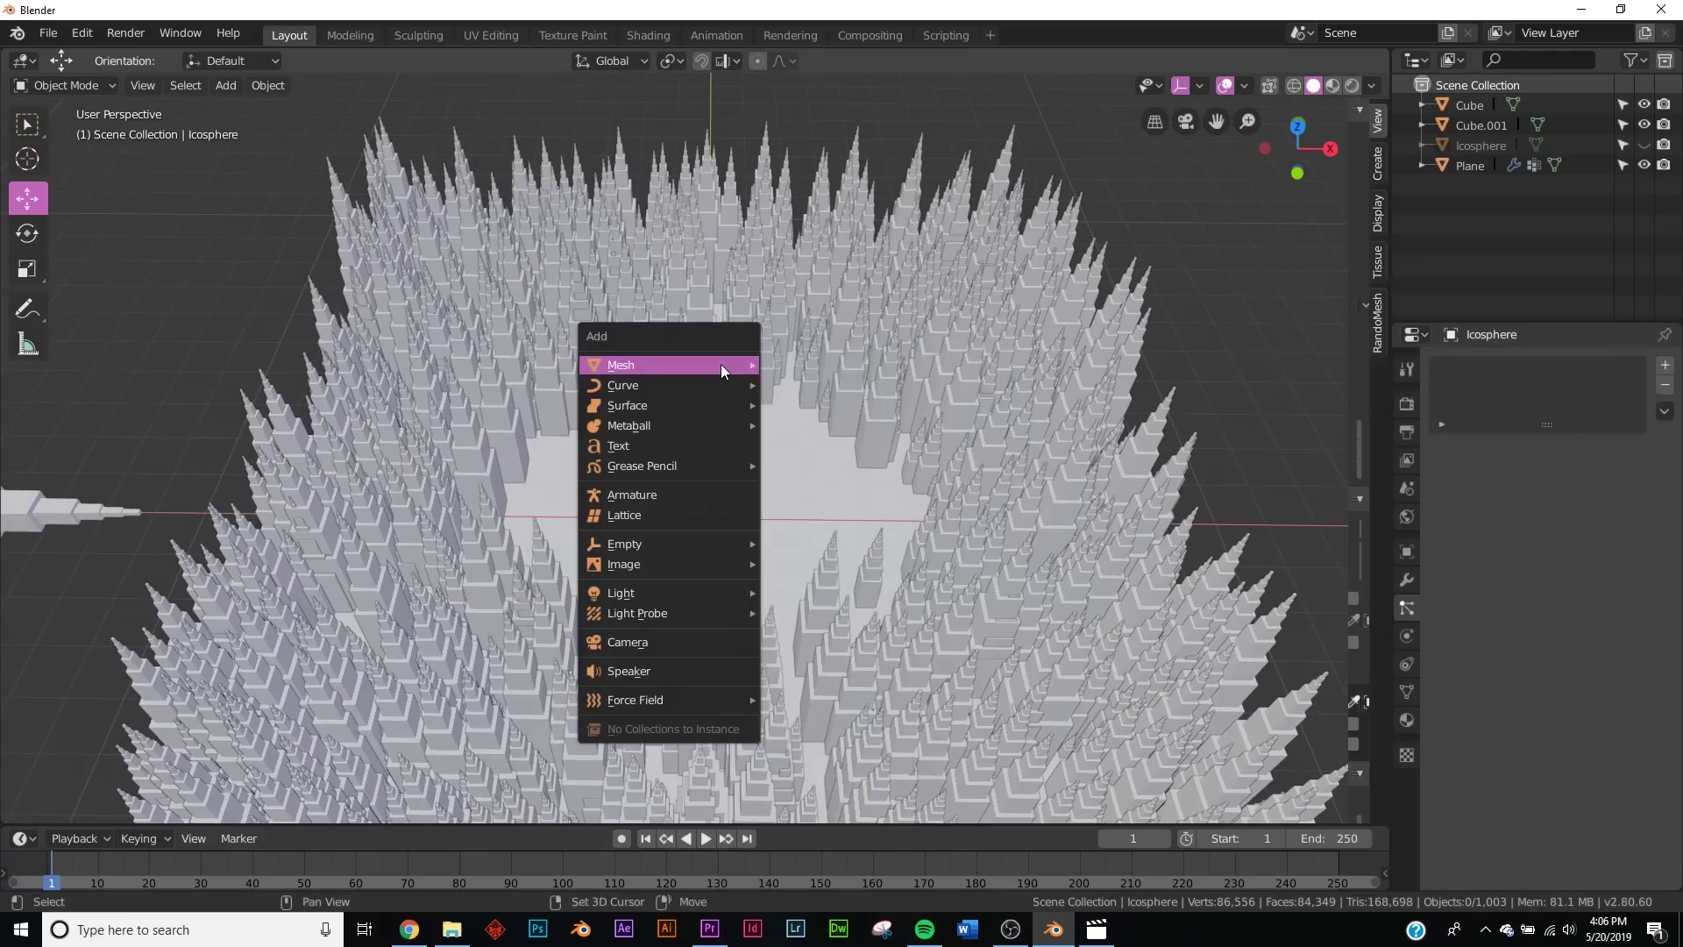
{"action": "mouse_move", "coordinate": [720, 365]}
{"action": "mouse_move", "coordinate": [647, 382]}
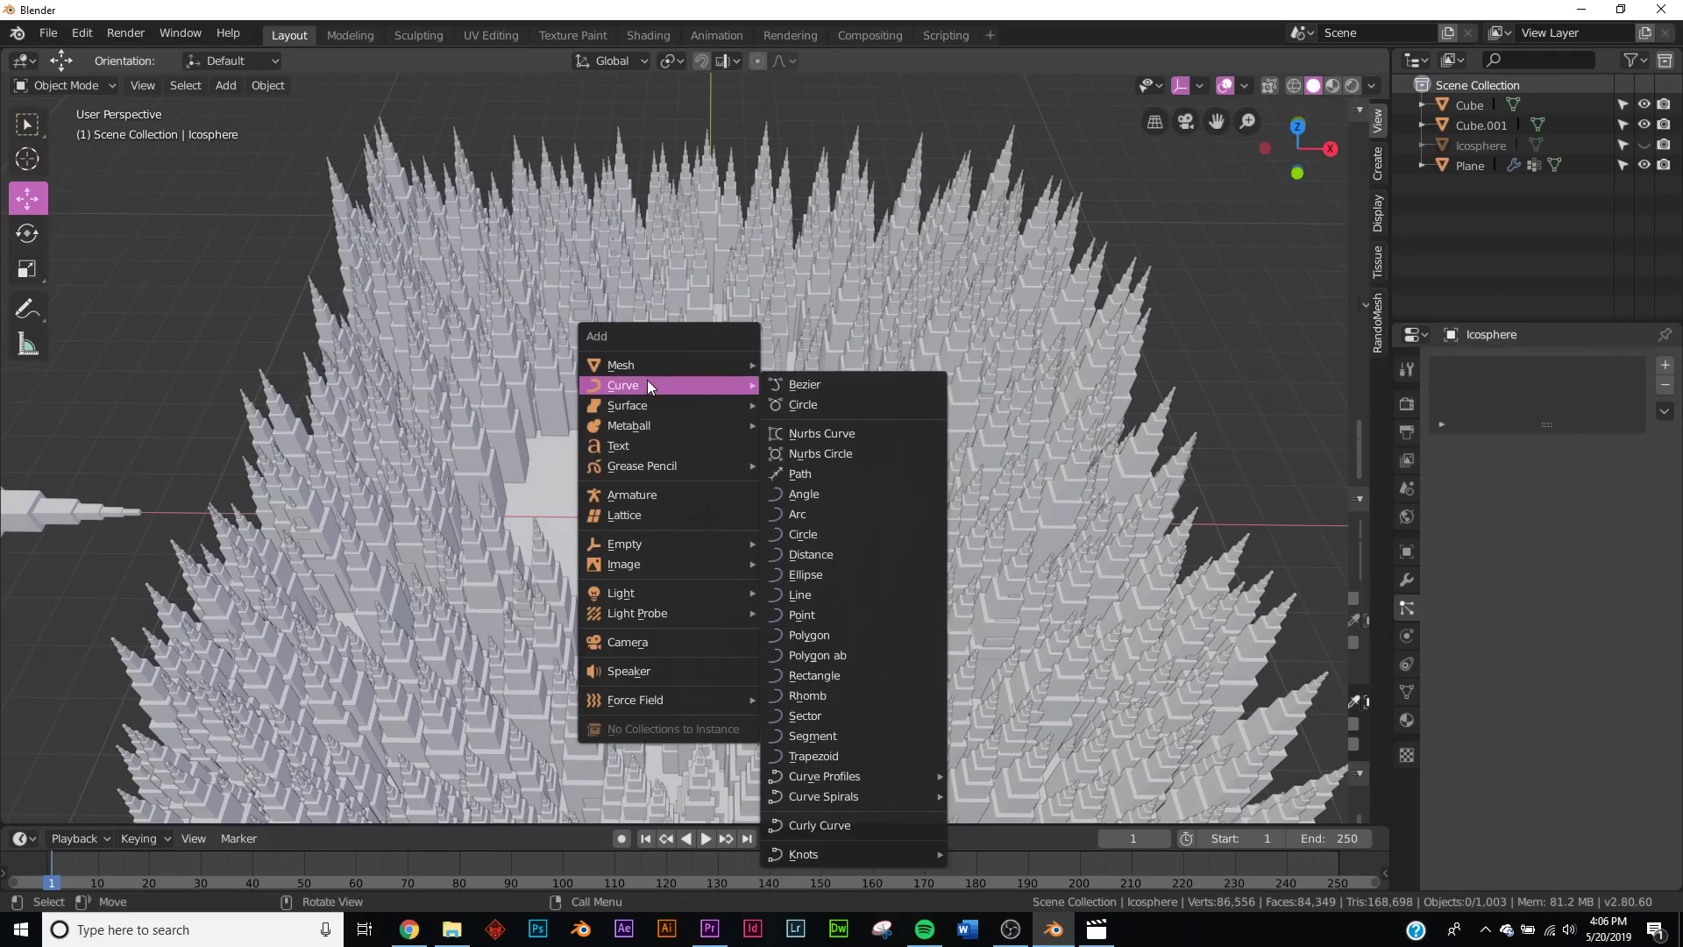
{"action": "left_click", "coordinate": [807, 404]}
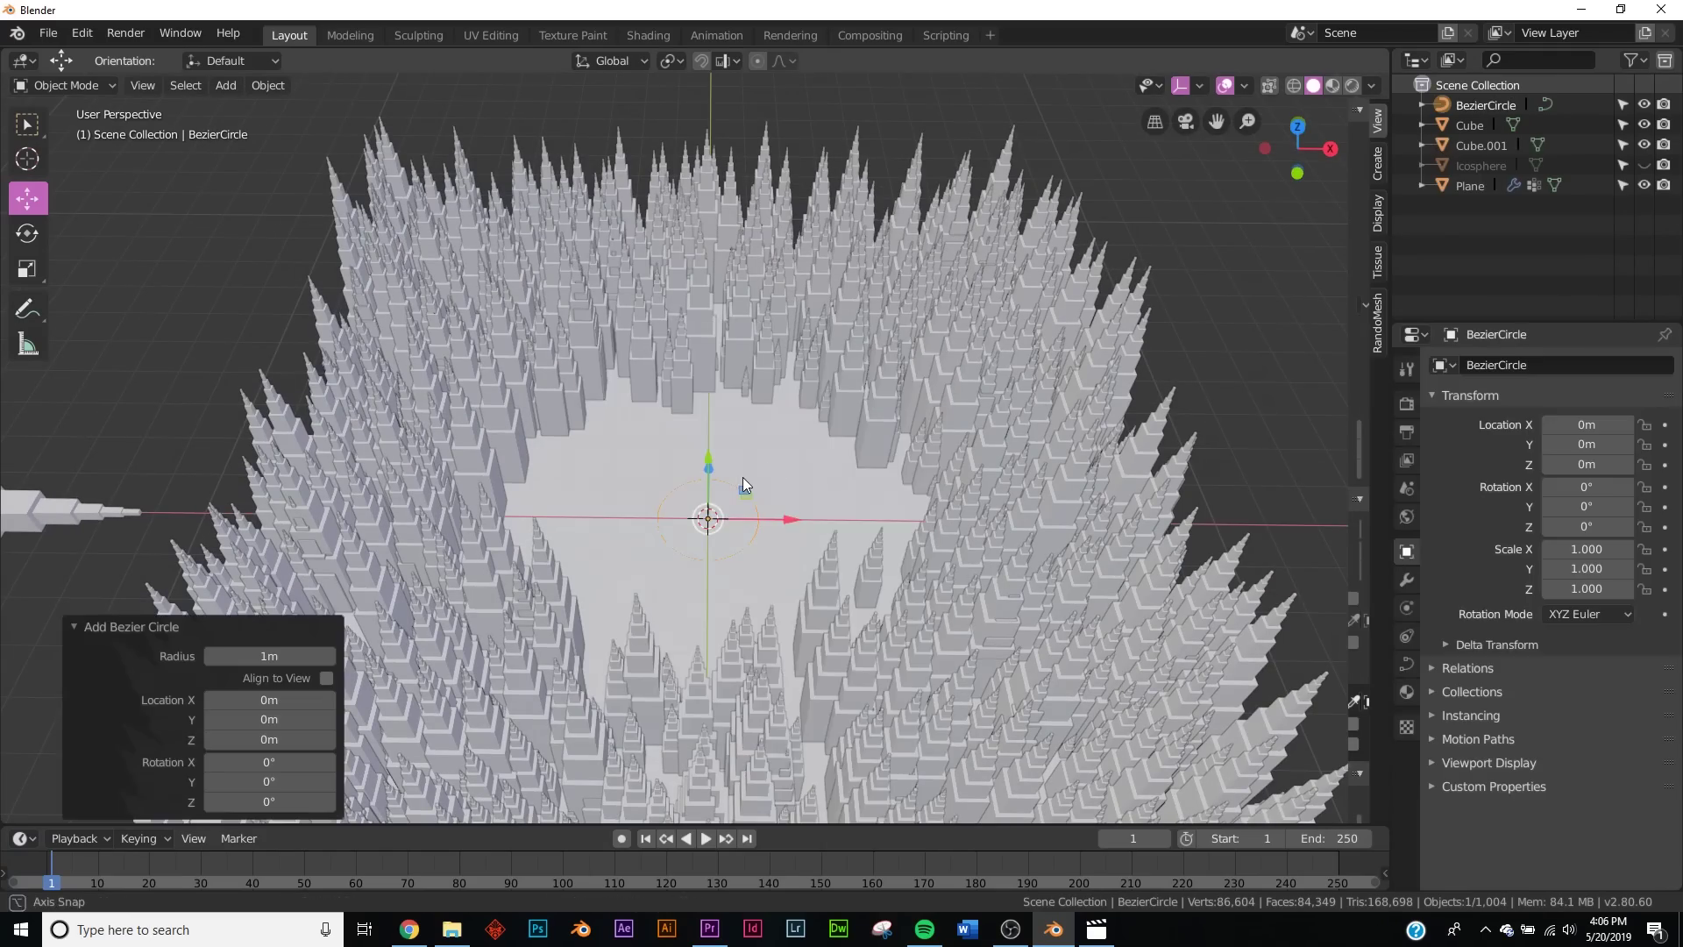
{"action": "scroll", "coordinate": [754, 470], "scroll_direction": "up", "scroll_amount": 8}
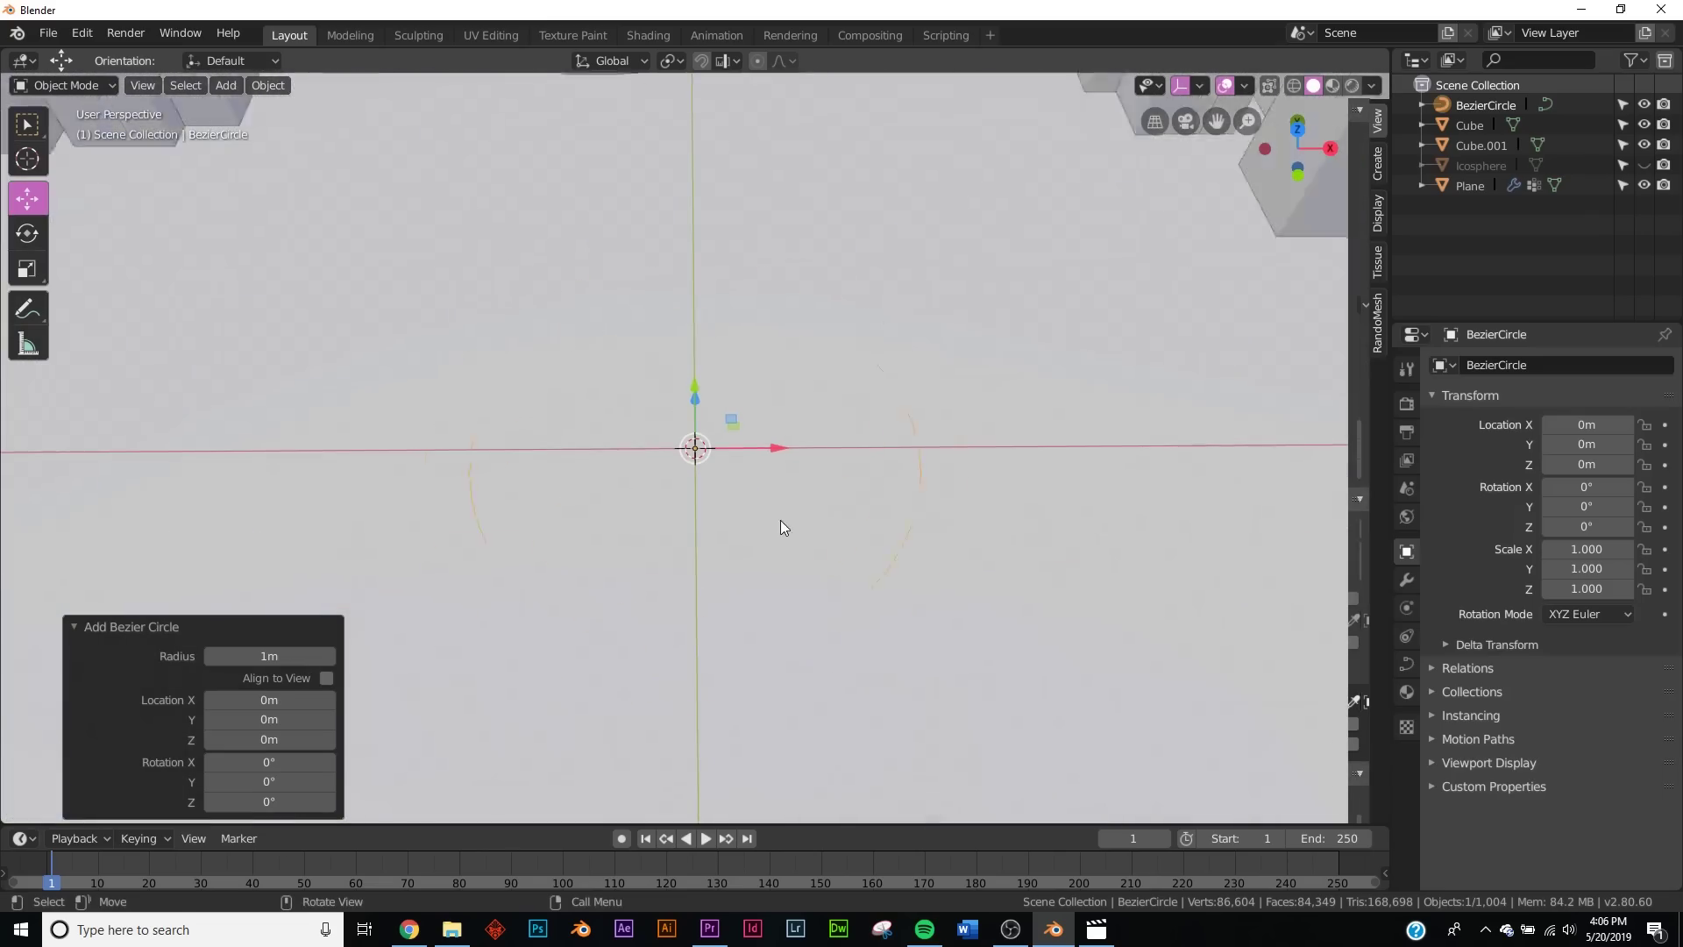
{"action": "middle_click_drag", "start_coordinate": [775, 512], "coordinate": [832, 445]}
- Add a Camera at the origin inside the Bezier circle
{"action": "key", "text": "shift+a"}
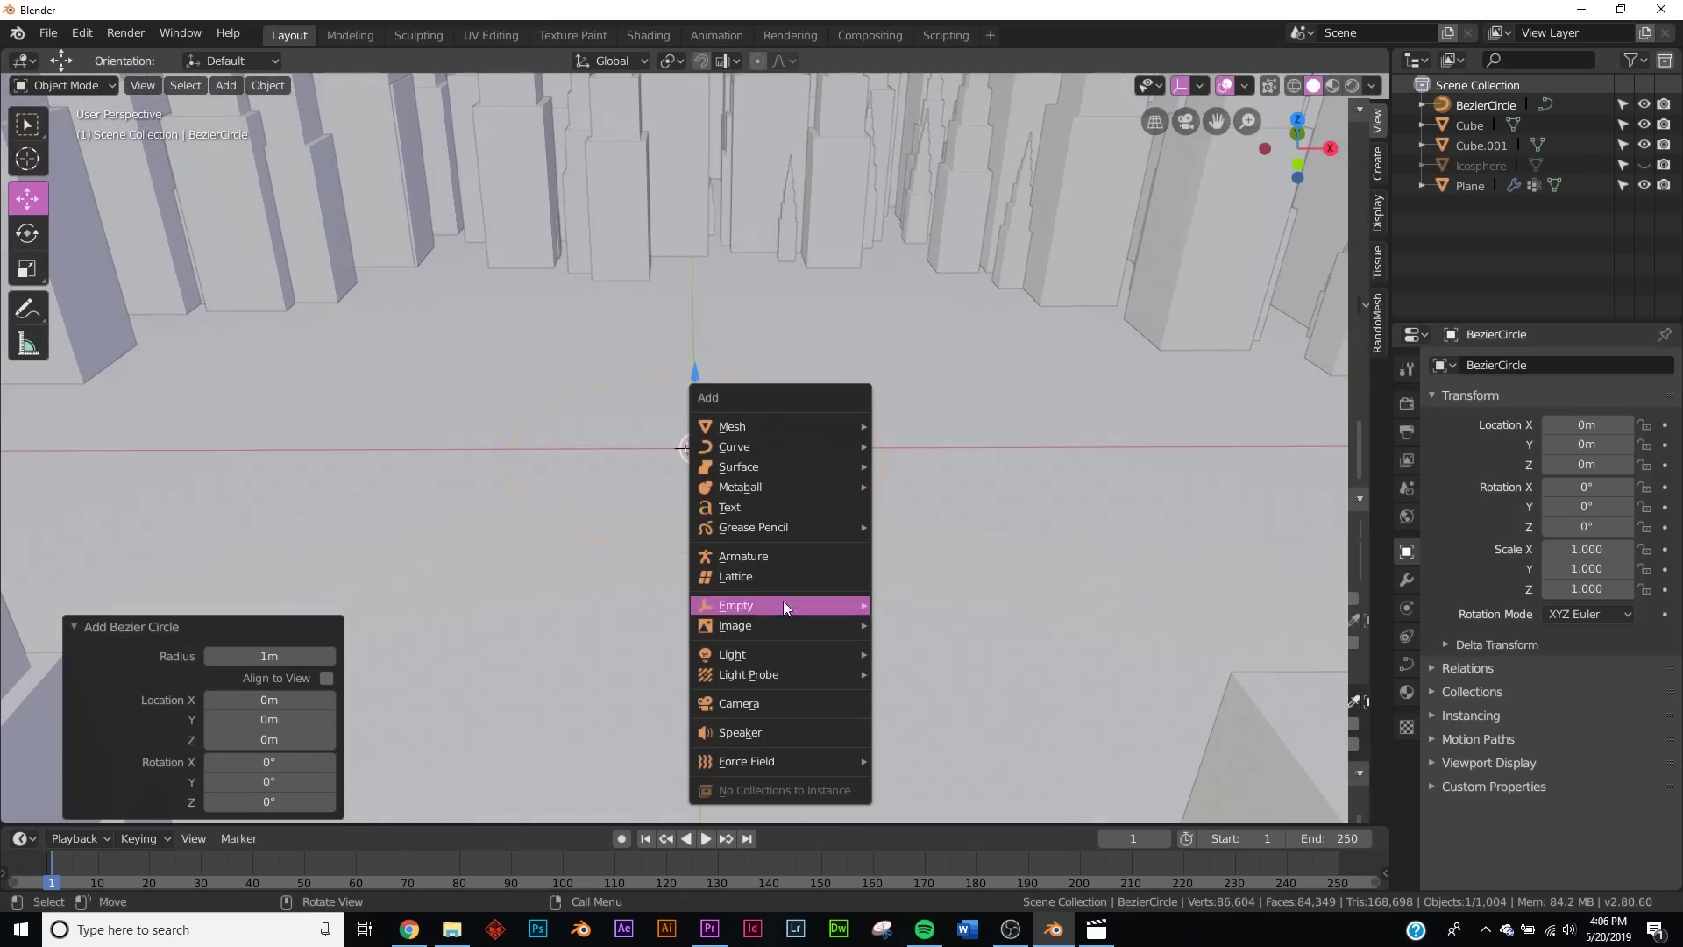
{"action": "left_click", "coordinate": [833, 703]}
{"action": "middle_click_drag", "start_coordinate": [814, 526], "coordinate": [791, 591]}
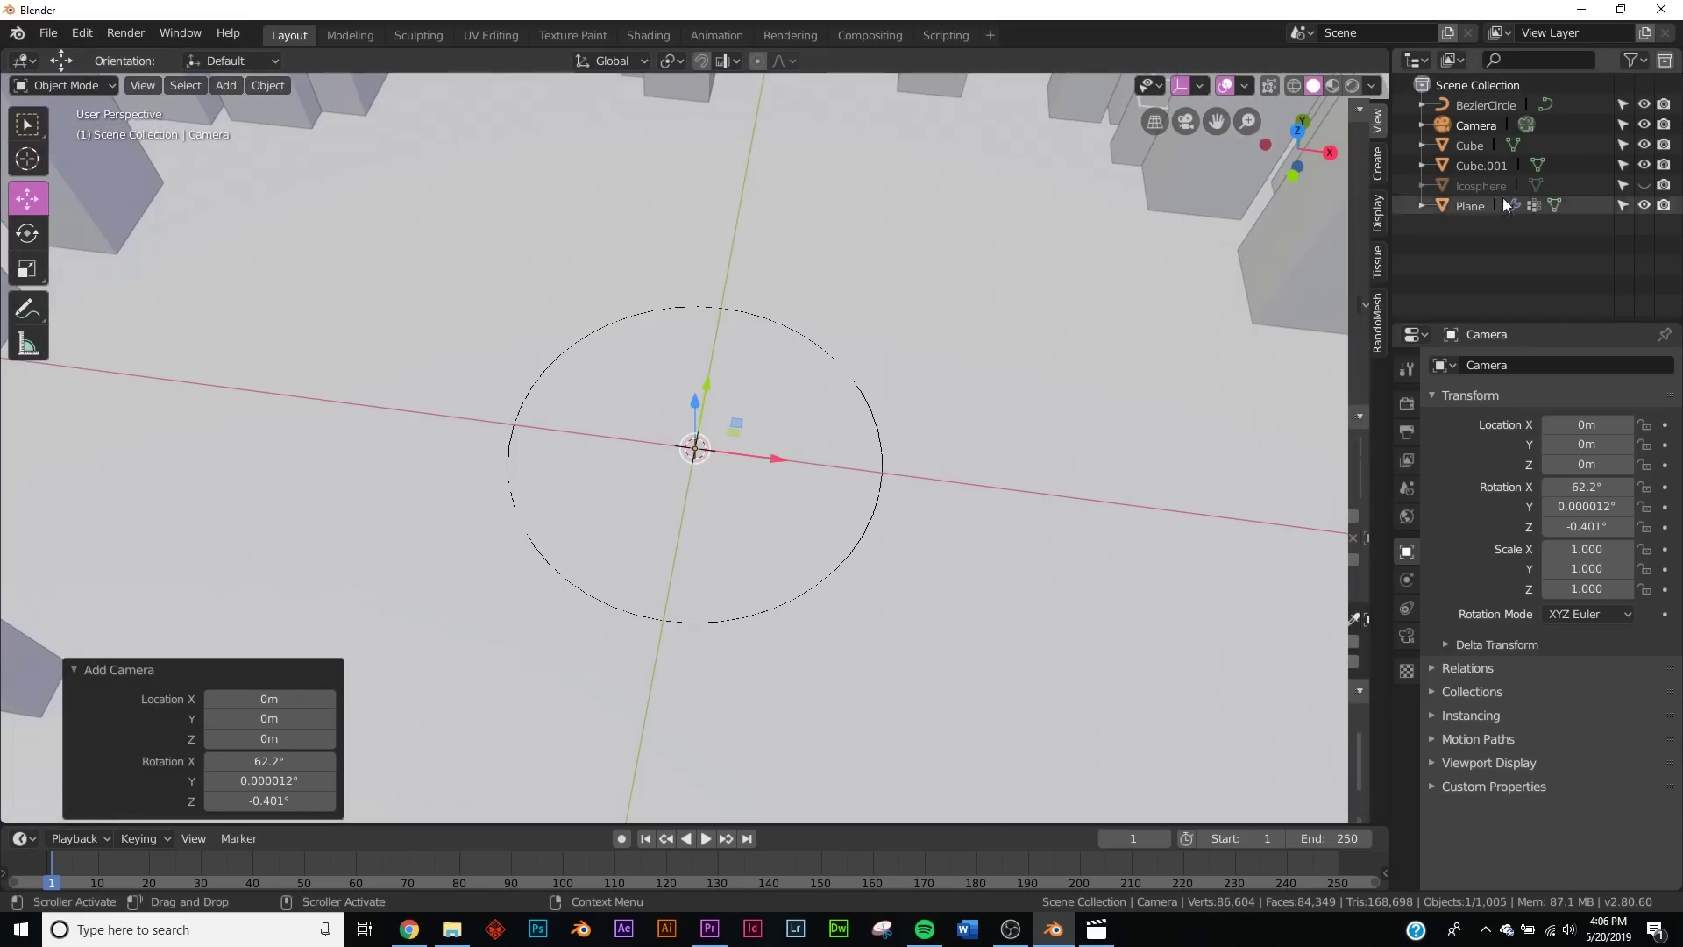
- Add a Follow Path constraint to the camera with BezierCircle as its target
{"action": "left_click", "coordinate": [1402, 608]}
{"action": "left_click", "coordinate": [1478, 364]}
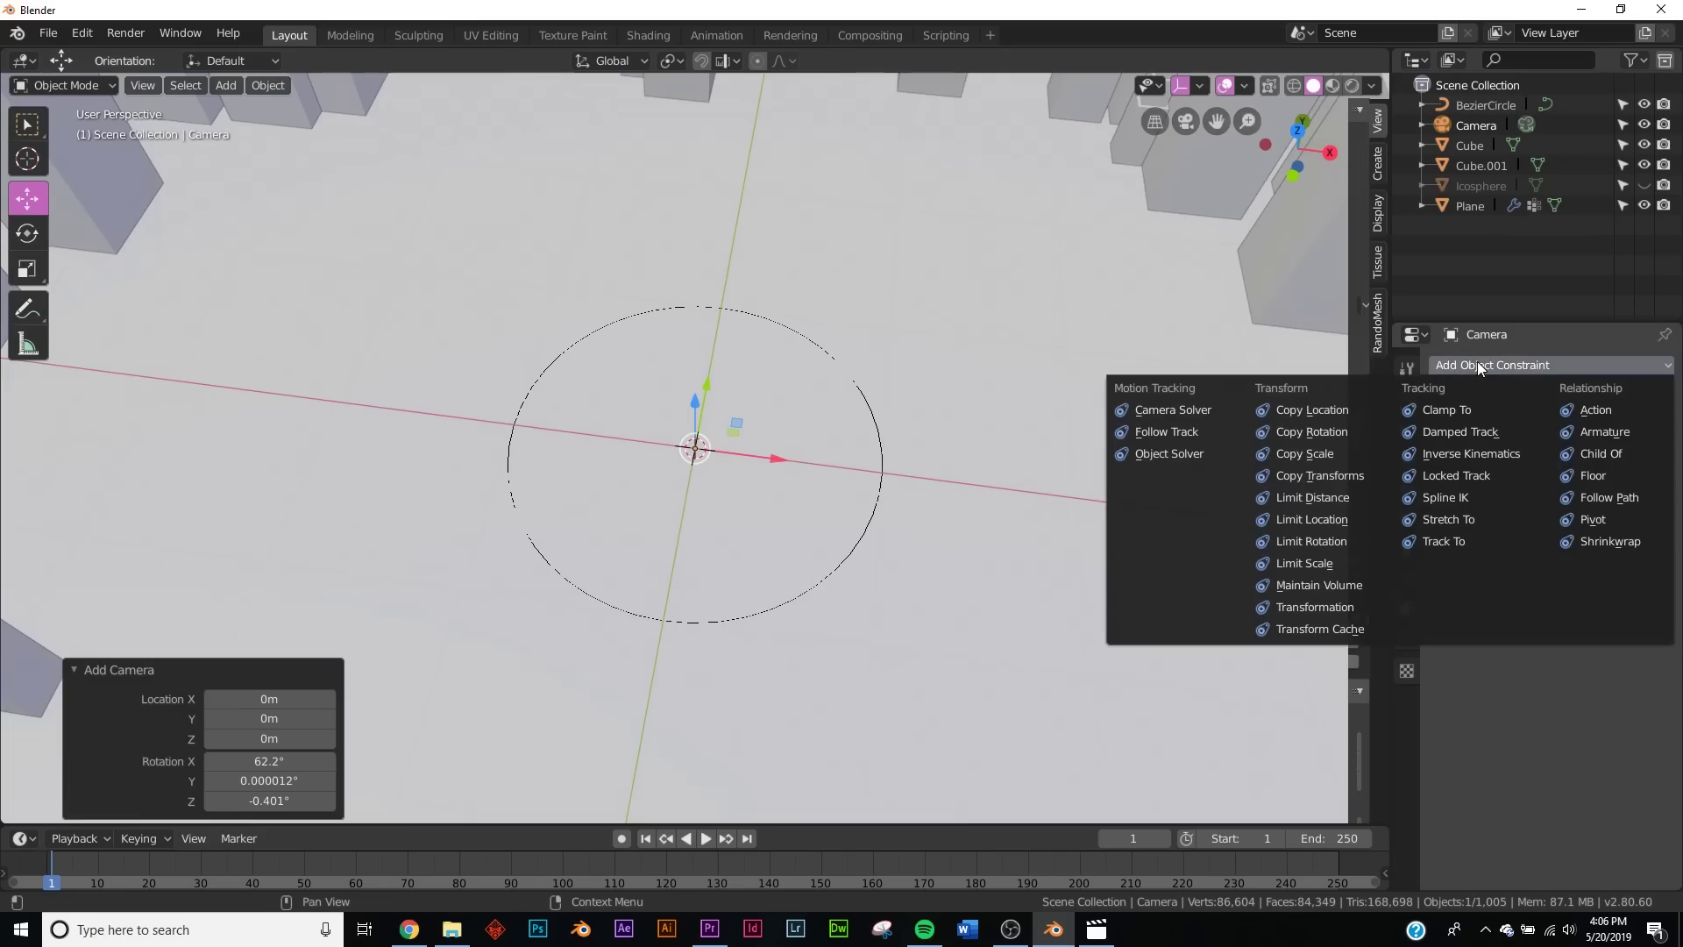
{"action": "left_click", "coordinate": [1607, 497]}
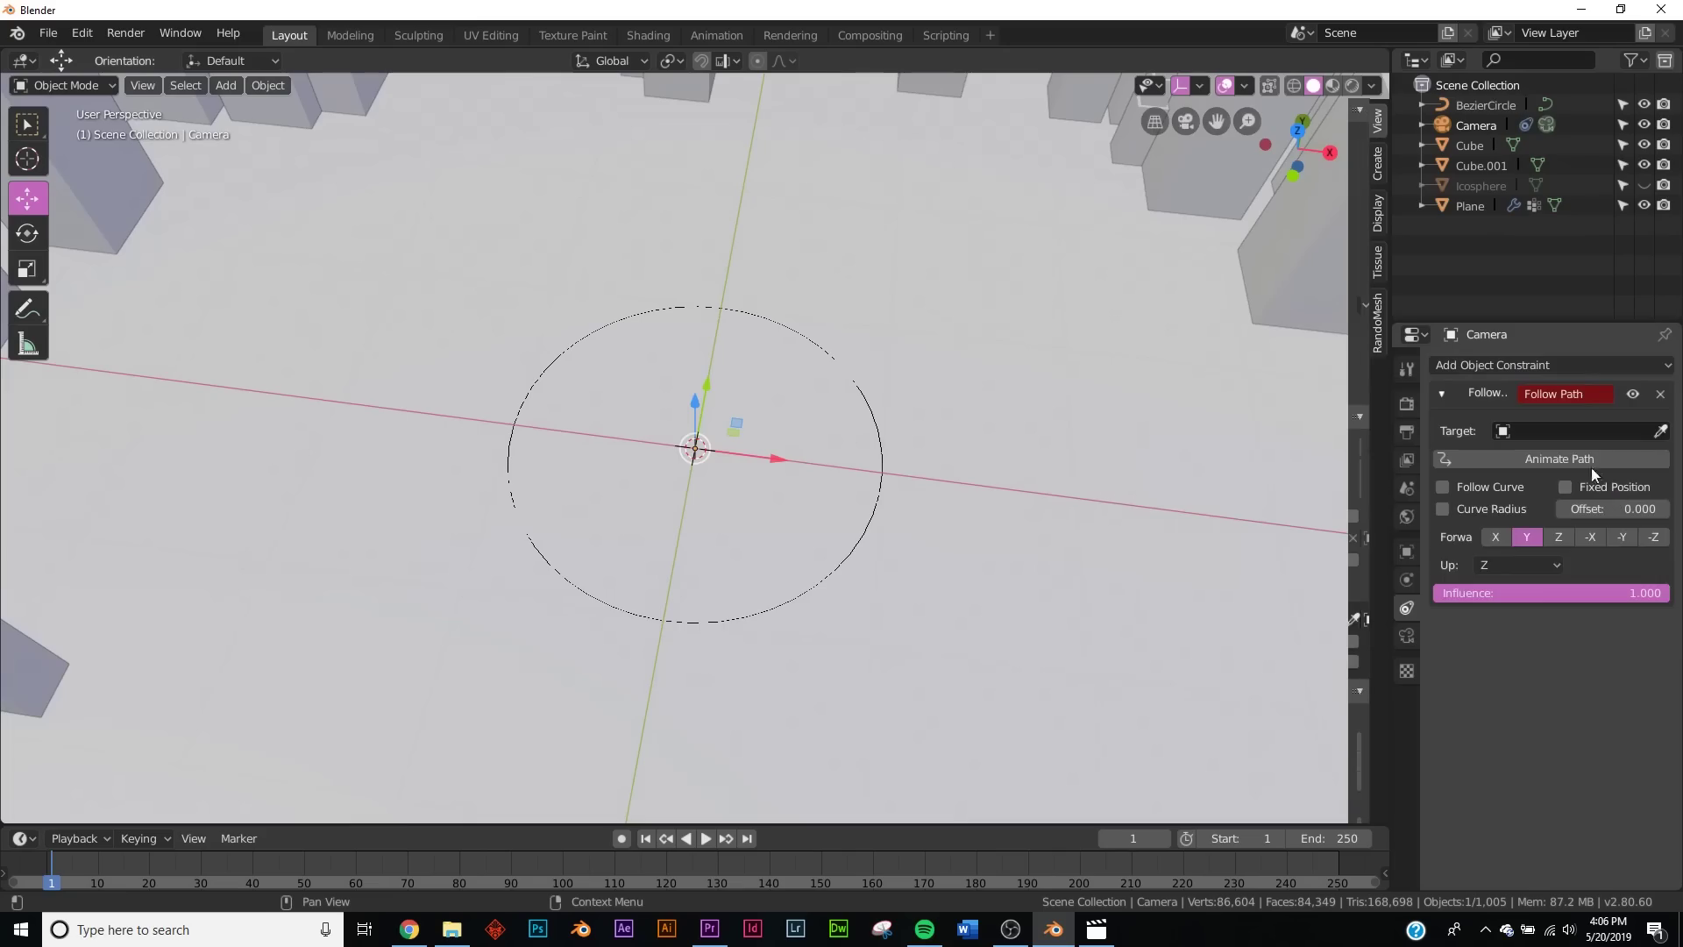
{"action": "left_click", "coordinate": [1538, 429]}
{"action": "left_click", "coordinate": [1524, 458]}
- Set the Follow Path offset to -27.500 so the camera sits on the circle's edge
{"action": "middle_click_drag", "start_coordinate": [944, 509], "coordinate": [939, 365]}
{"action": "left_click_drag", "start_coordinate": [1615, 517], "coordinate": [1565, 508]}
{"action": "middle_click_drag", "start_coordinate": [824, 373], "coordinate": [780, 435]}
{"action": "scroll", "coordinate": [817, 445], "scroll_direction": "down", "scroll_amount": 7}
{"action": "scroll", "coordinate": [780, 435], "scroll_direction": "down", "scroll_amount": 4}
{"action": "scroll", "coordinate": [913, 309], "scroll_direction": "up", "scroll_amount": 3}
{"action": "middle_click_drag", "start_coordinate": [770, 171], "coordinate": [828, 367]}
{"action": "middle_click_drag", "start_coordinate": [730, 396], "coordinate": [733, 371]}
{"action": "scroll", "coordinate": [734, 372], "scroll_direction": "up", "scroll_amount": 4}
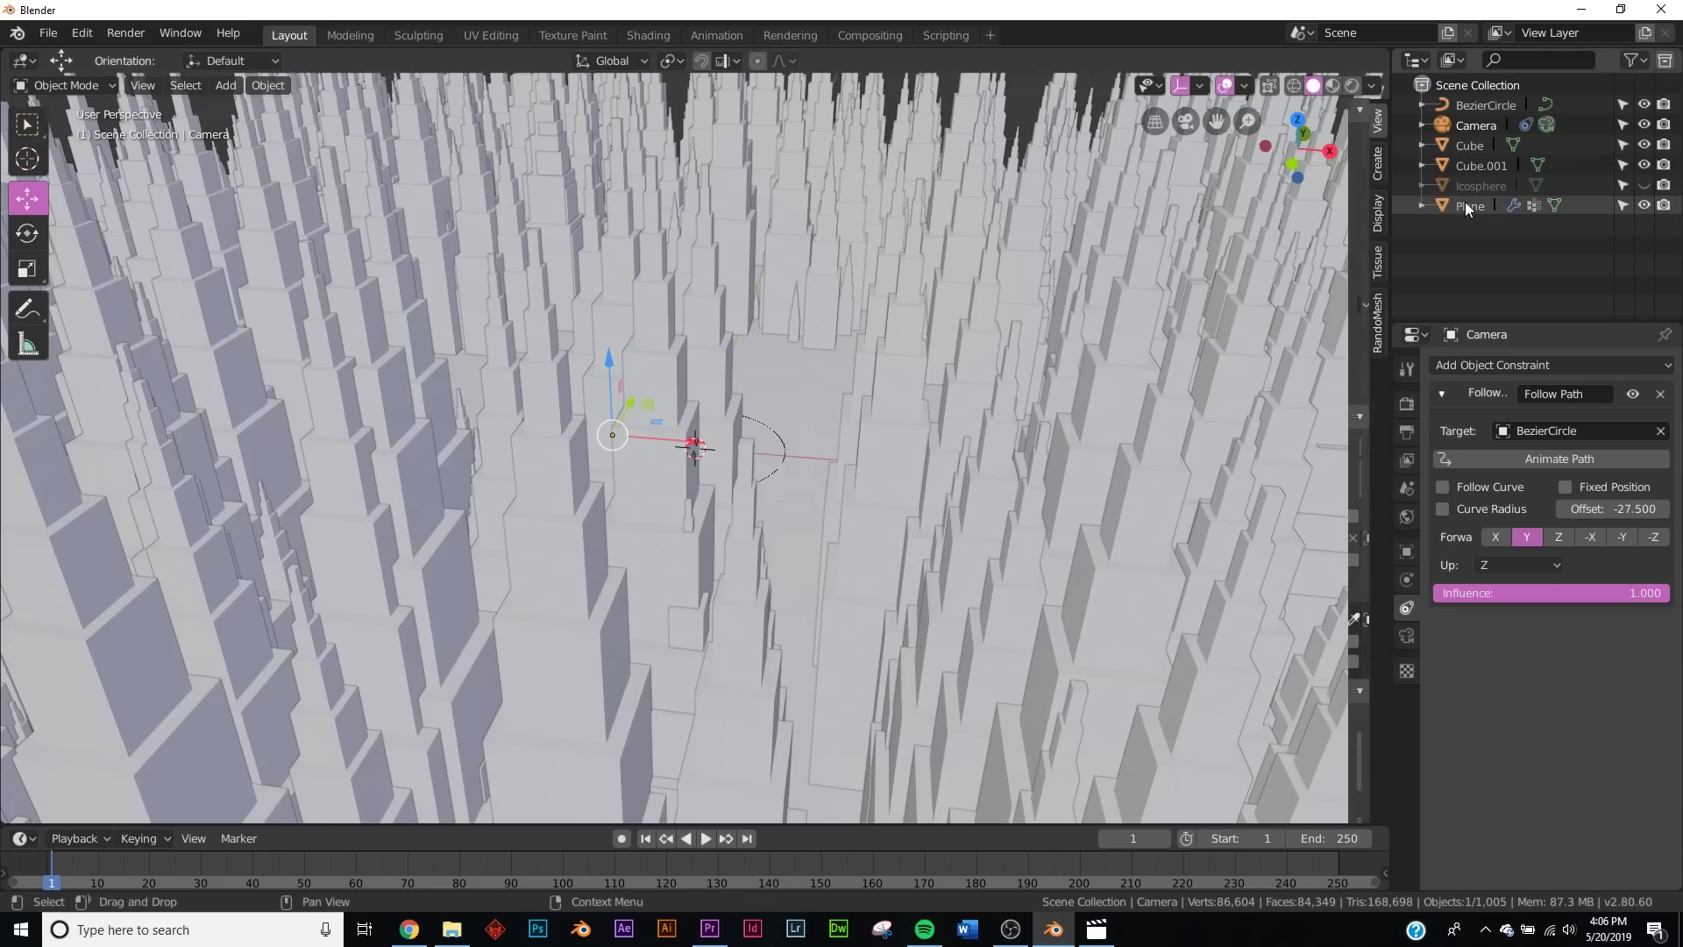
{"action": "middle_click_drag", "start_coordinate": [899, 318], "coordinate": [928, 377]}
{"action": "scroll", "coordinate": [927, 376], "scroll_direction": "down", "scroll_amount": 4}
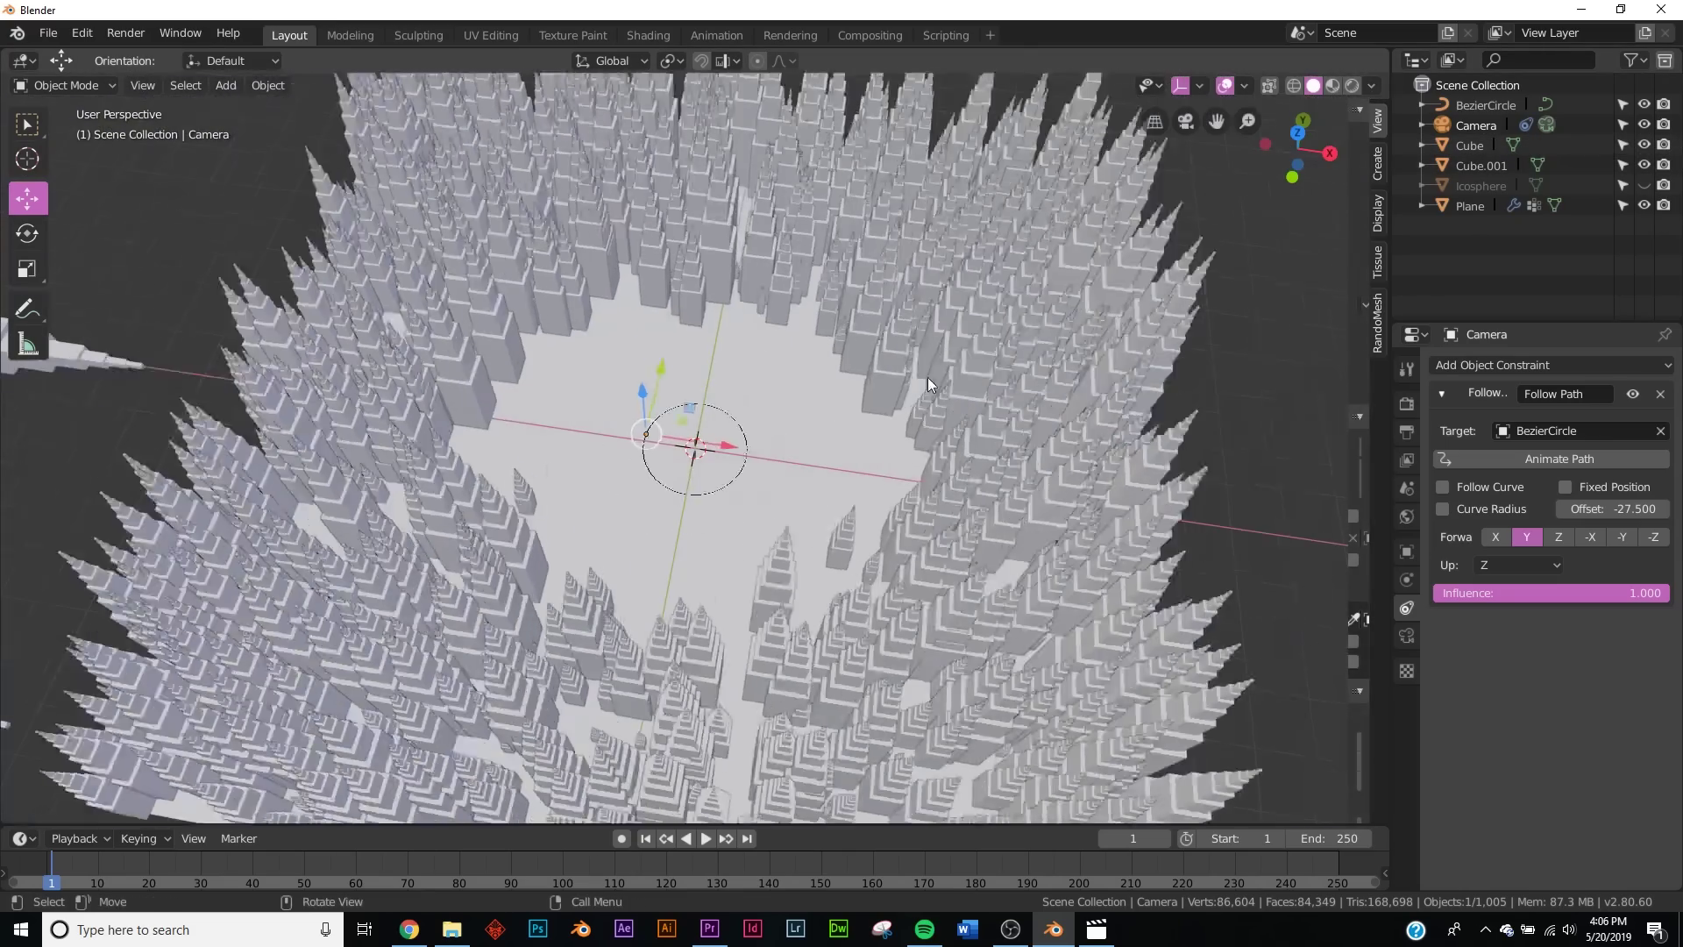
- Raise the BezierCircle 4.68 m on Z and scale it to 11.323
{"action": "left_click", "coordinate": [1501, 105]}
{"action": "left_click_drag", "start_coordinate": [694, 412], "coordinate": [695, 250]}
{"action": "middle_click_drag", "start_coordinate": [745, 351], "coordinate": [901, 403]}
{"action": "key", "text": "s"}
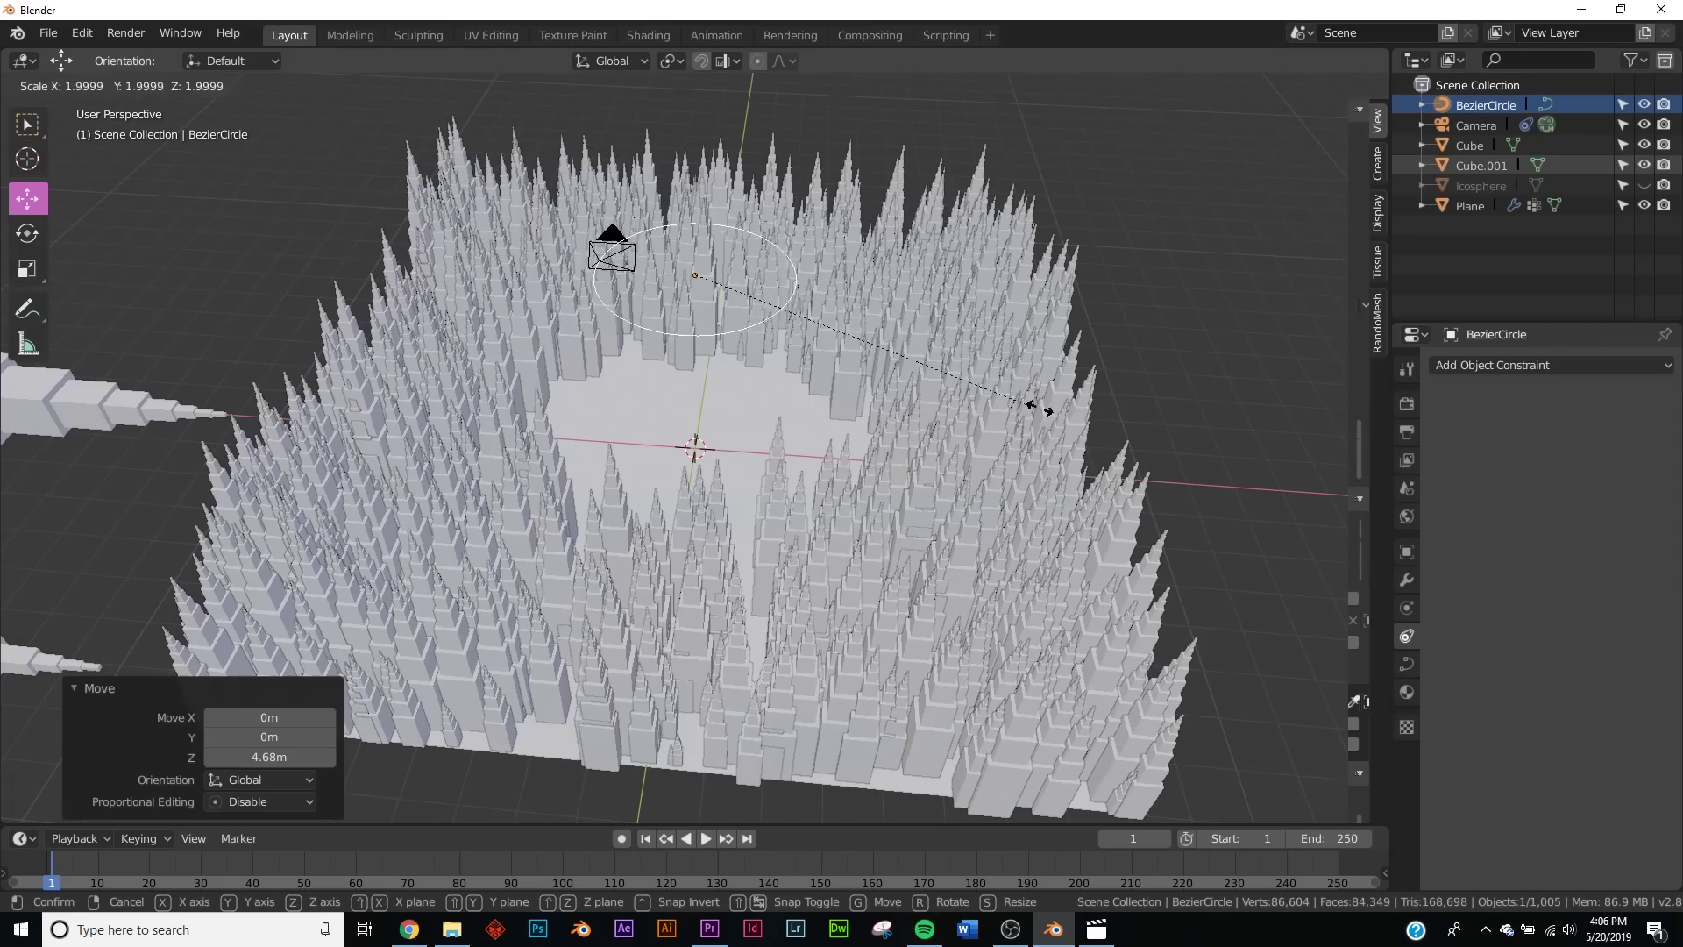
{"action": "left_click", "coordinate": [1297, 764]}
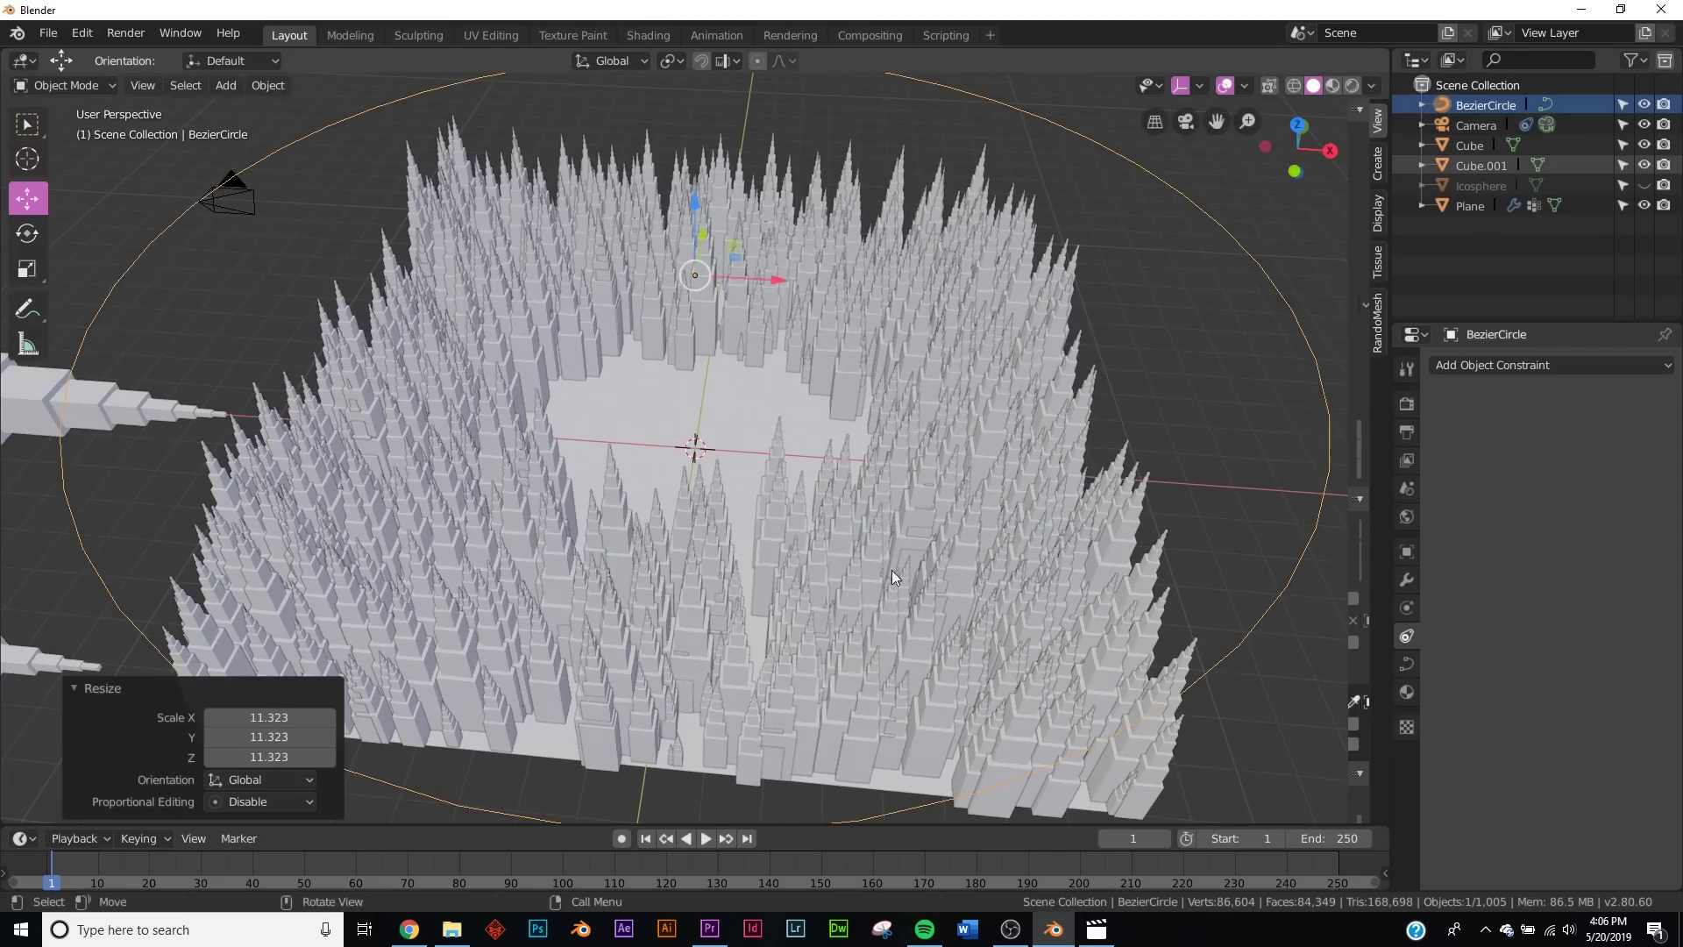
{"action": "middle_click_drag", "start_coordinate": [891, 570], "coordinate": [901, 521]}
{"action": "middle_click_drag", "start_coordinate": [649, 316], "coordinate": [741, 391], "text": "shift"}
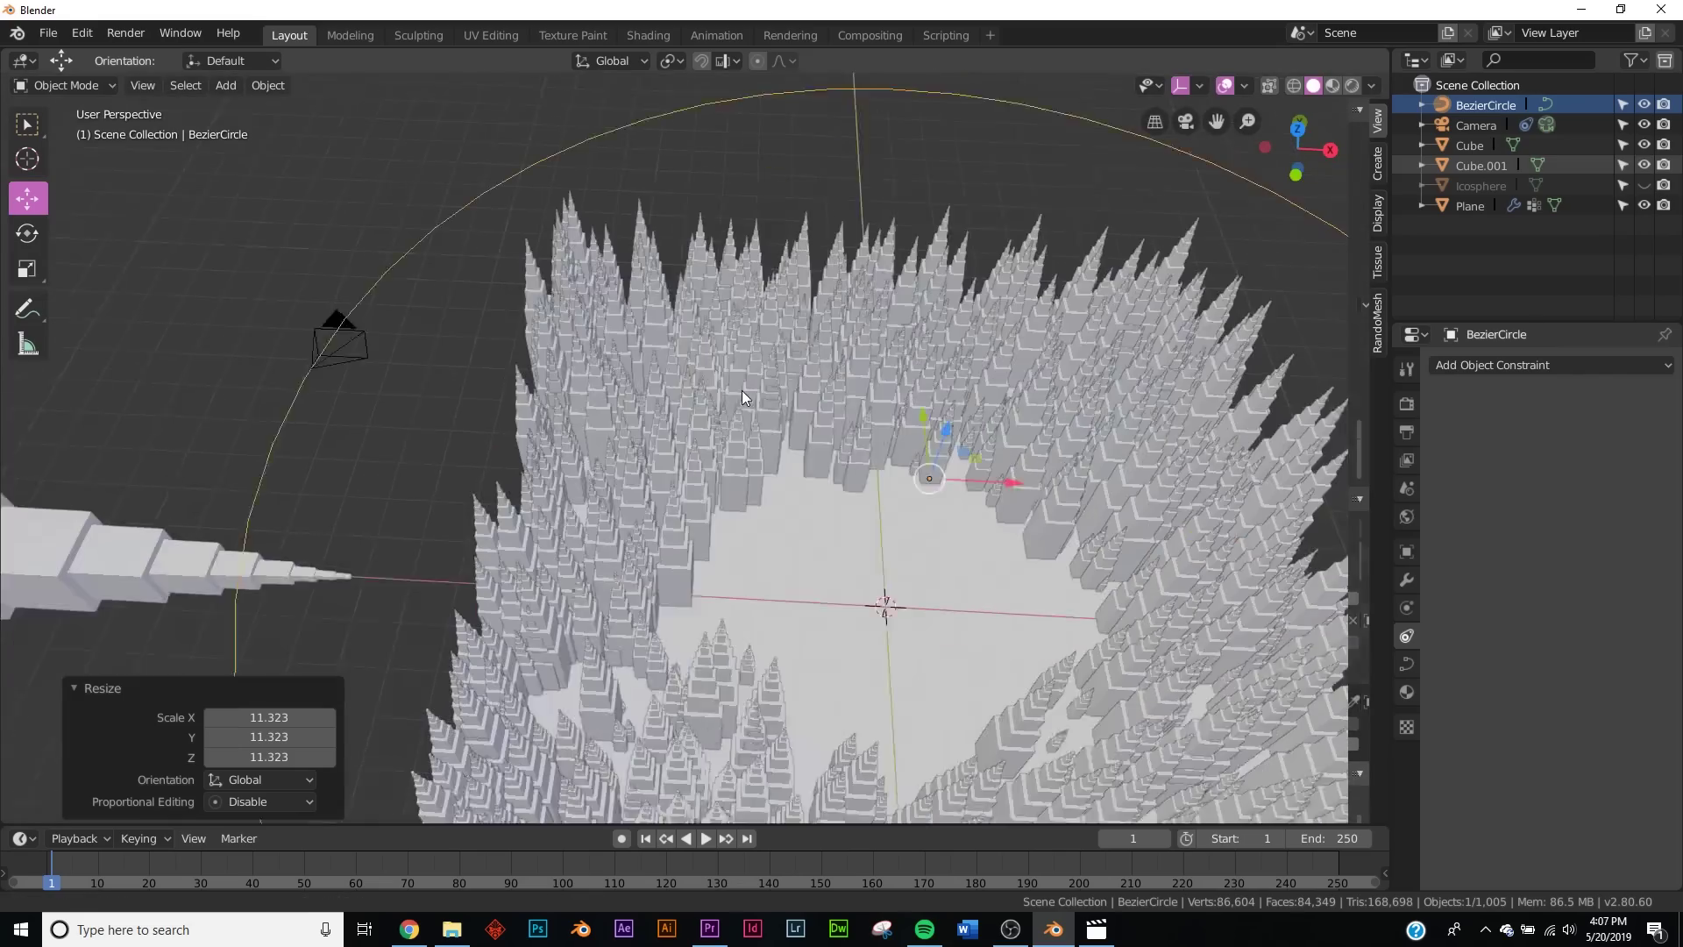
- Unhide the Icosphere and switch the viewport to wireframe shading
{"action": "left_click", "coordinate": [1644, 185]}
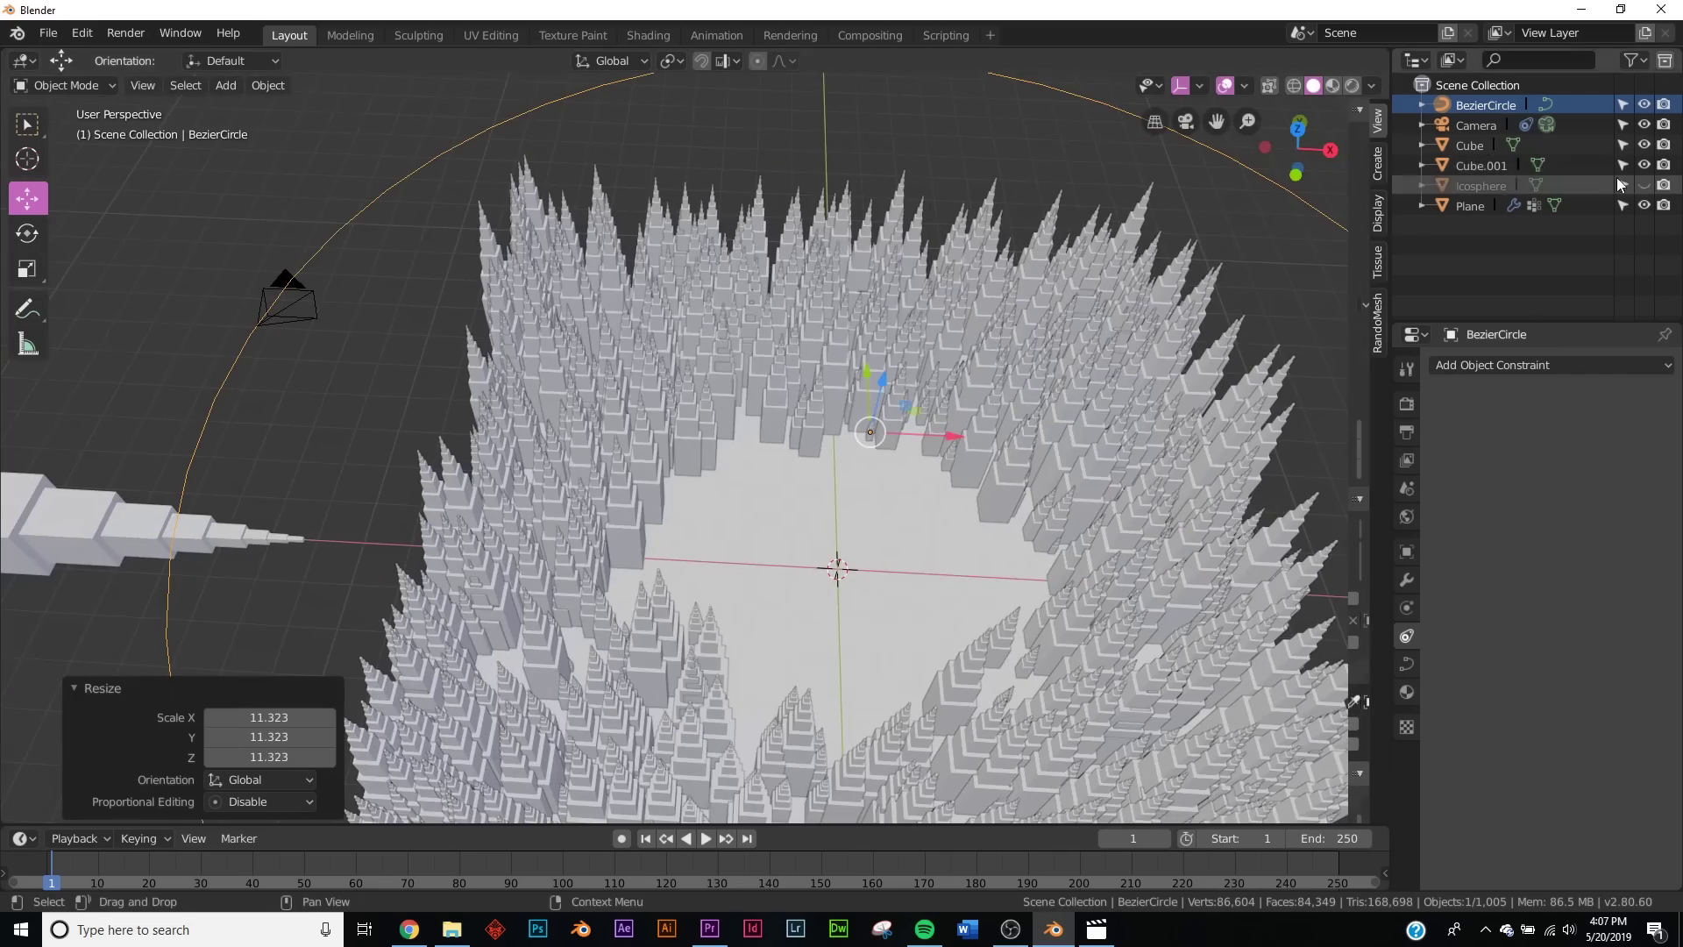
{"action": "middle_click_drag", "start_coordinate": [887, 643], "coordinate": [897, 574]}
{"action": "middle_click_drag", "start_coordinate": [861, 440], "coordinate": [853, 413]}
{"action": "key", "text": "z"}
{"action": "left_click", "coordinate": [771, 409]}
{"action": "middle_click_drag", "start_coordinate": [845, 476], "coordinate": [716, 473], "text": "shift"}
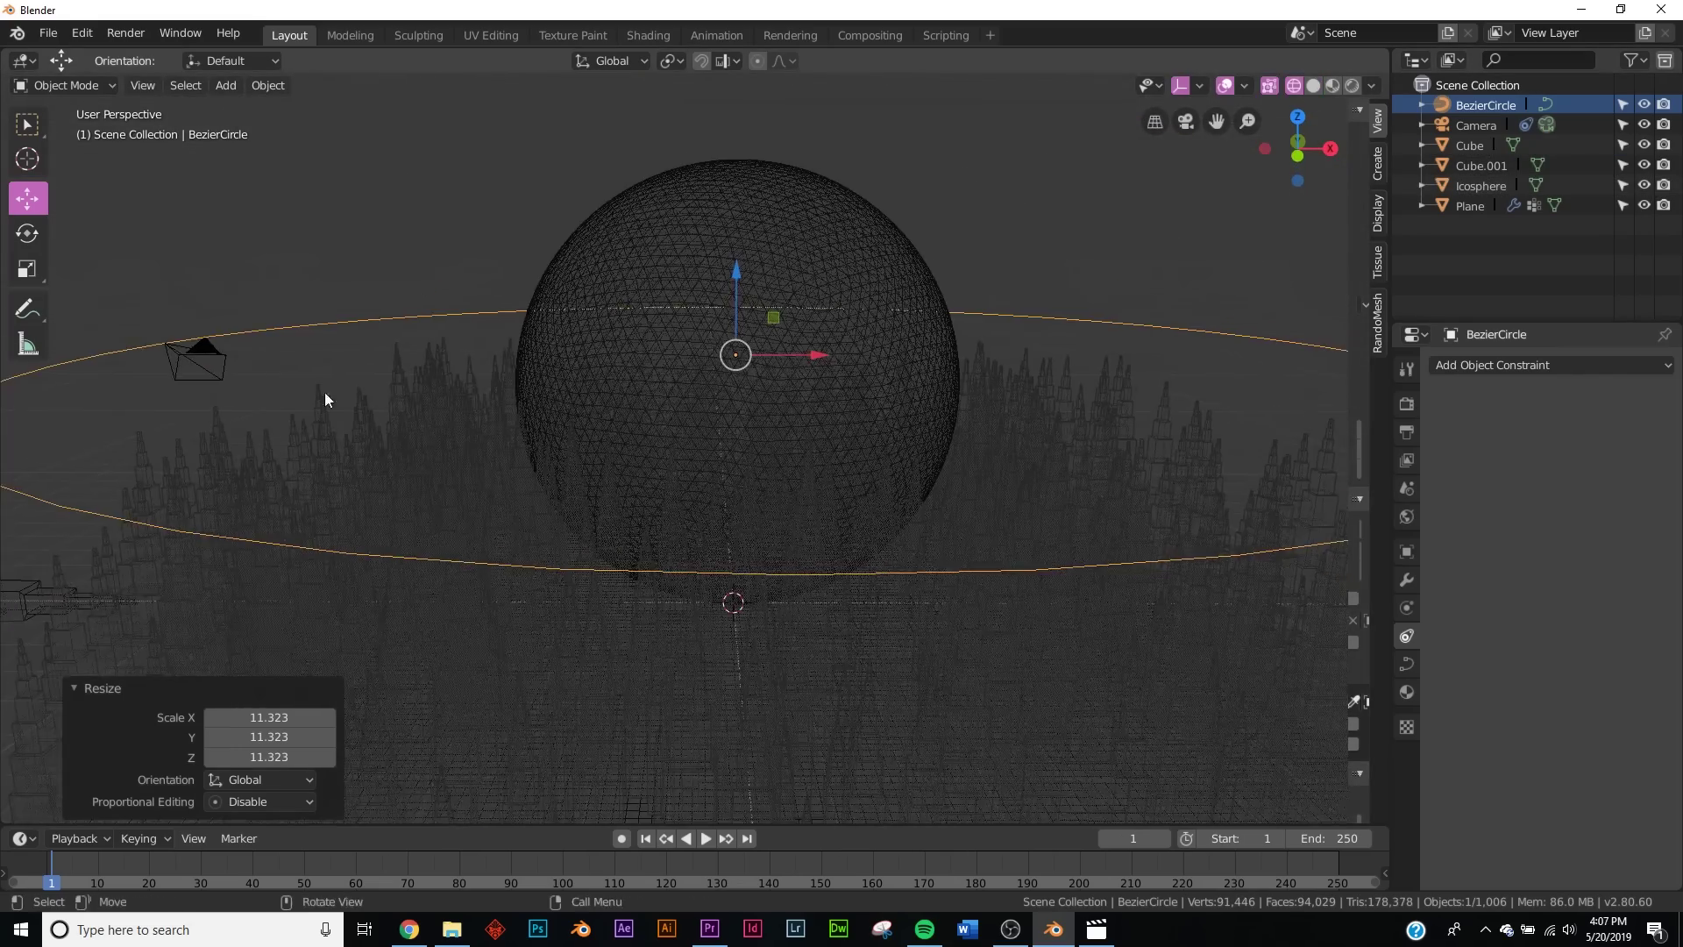
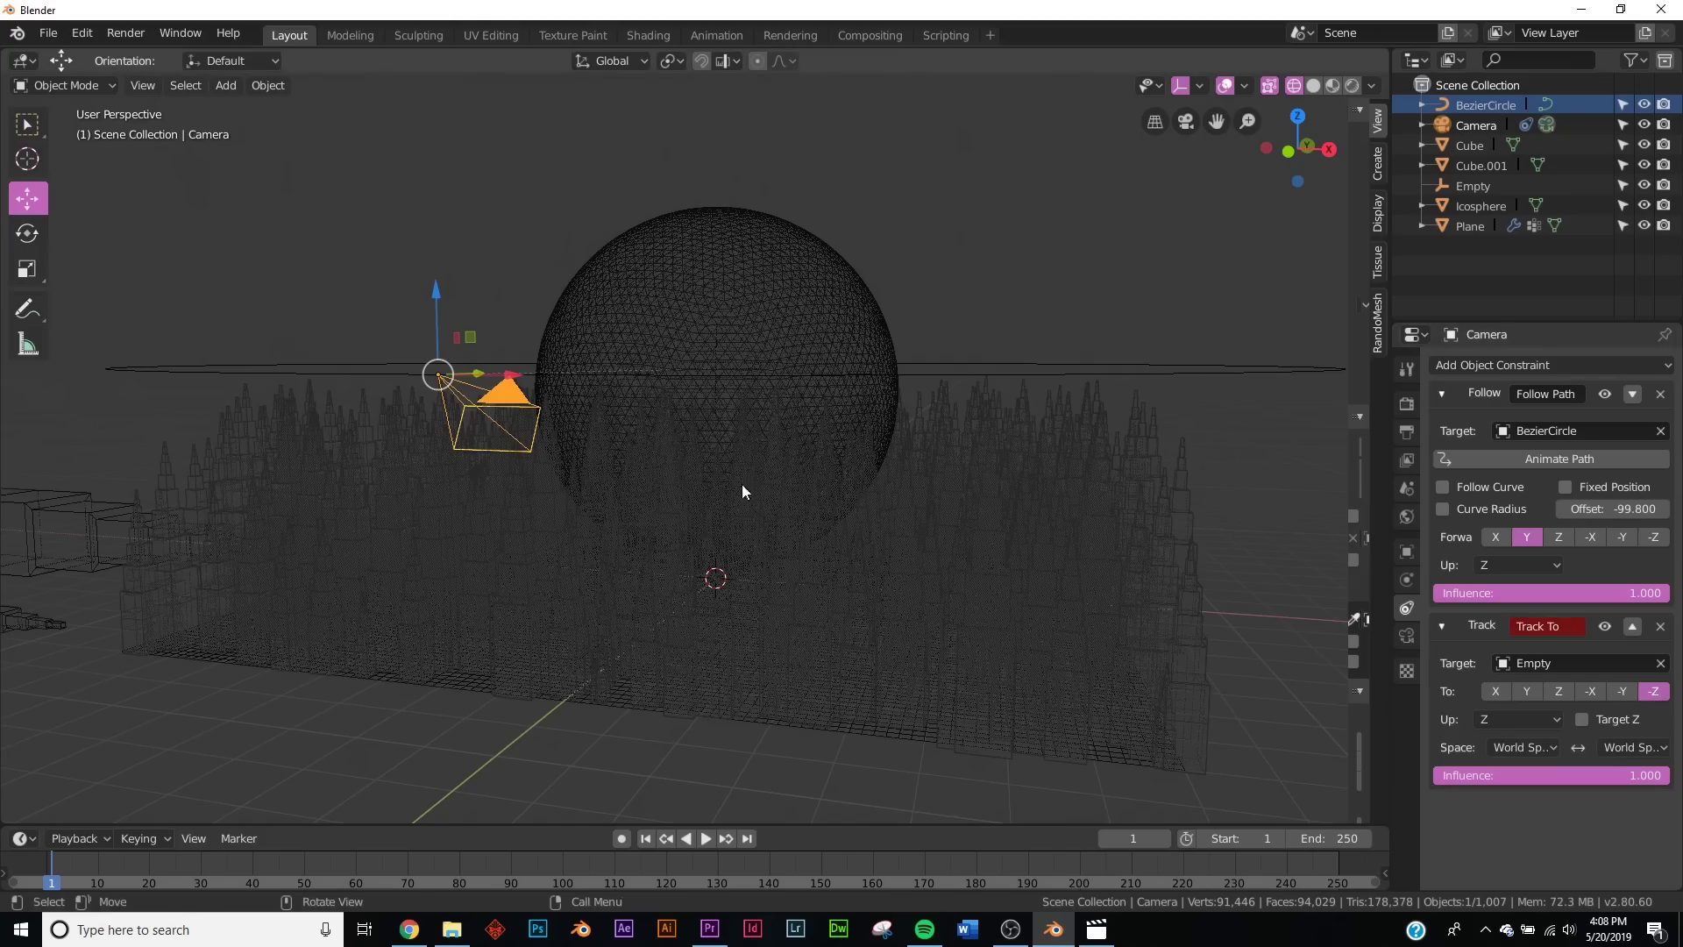
- Set the Track To constraint's up axis to Y to clear the tracking error
{"action": "left_click", "coordinate": [1520, 719]}
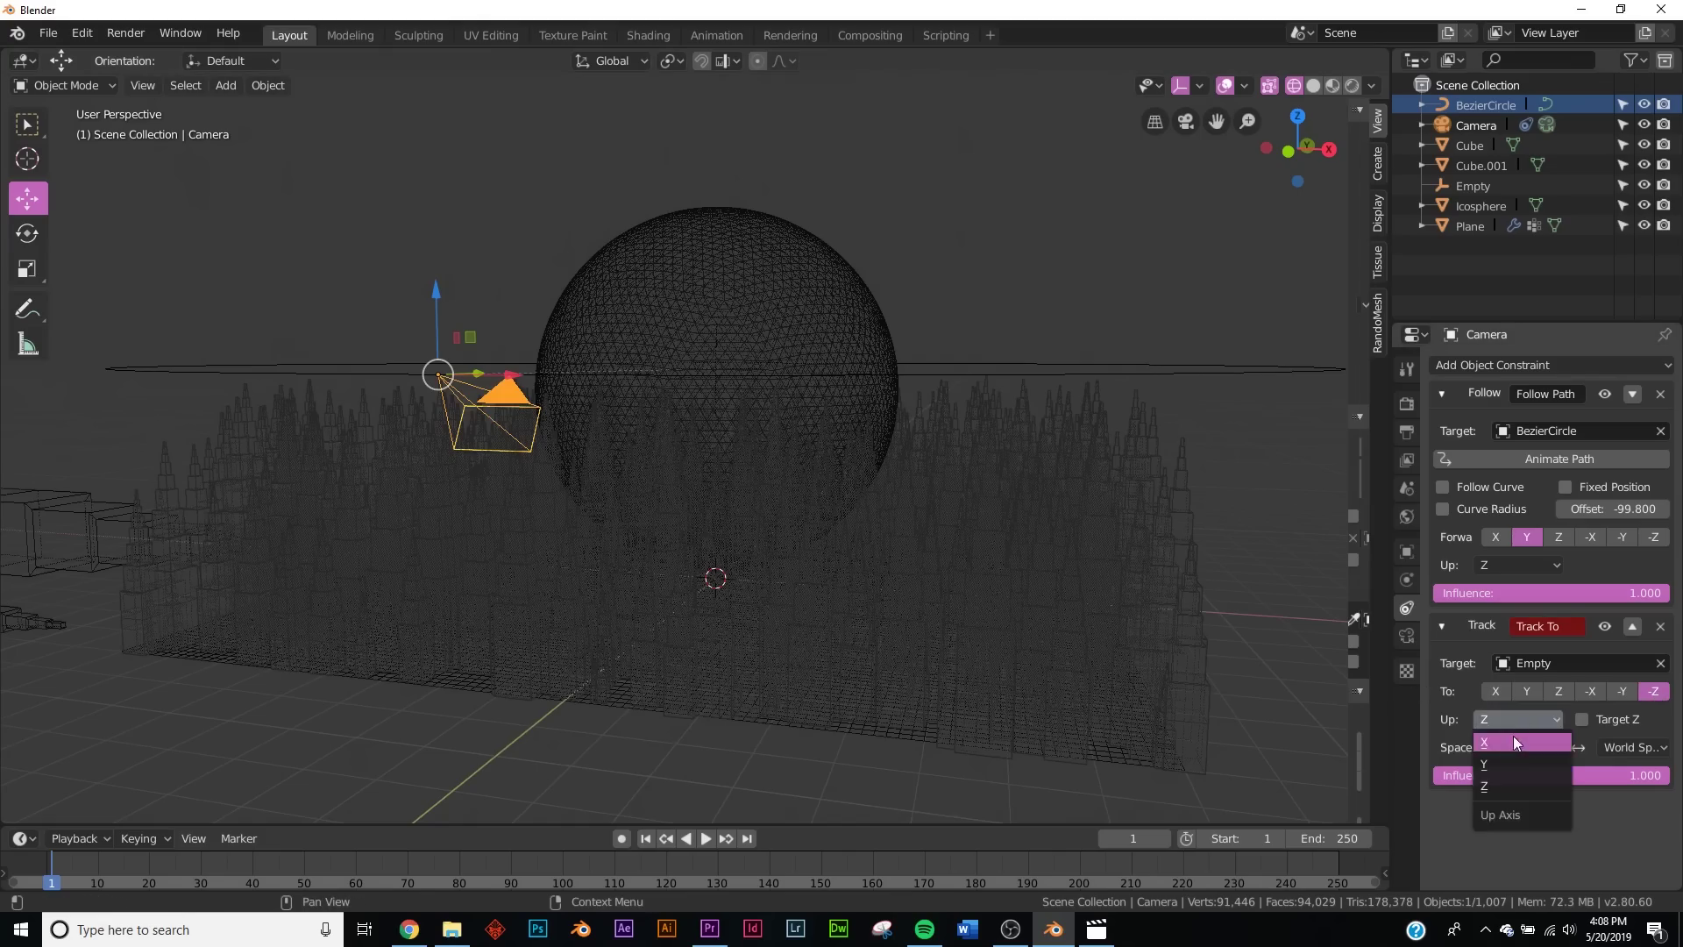
{"action": "left_click", "coordinate": [1513, 734]}
{"action": "left_click", "coordinate": [1526, 723]}
{"action": "left_click", "coordinate": [1505, 778]}
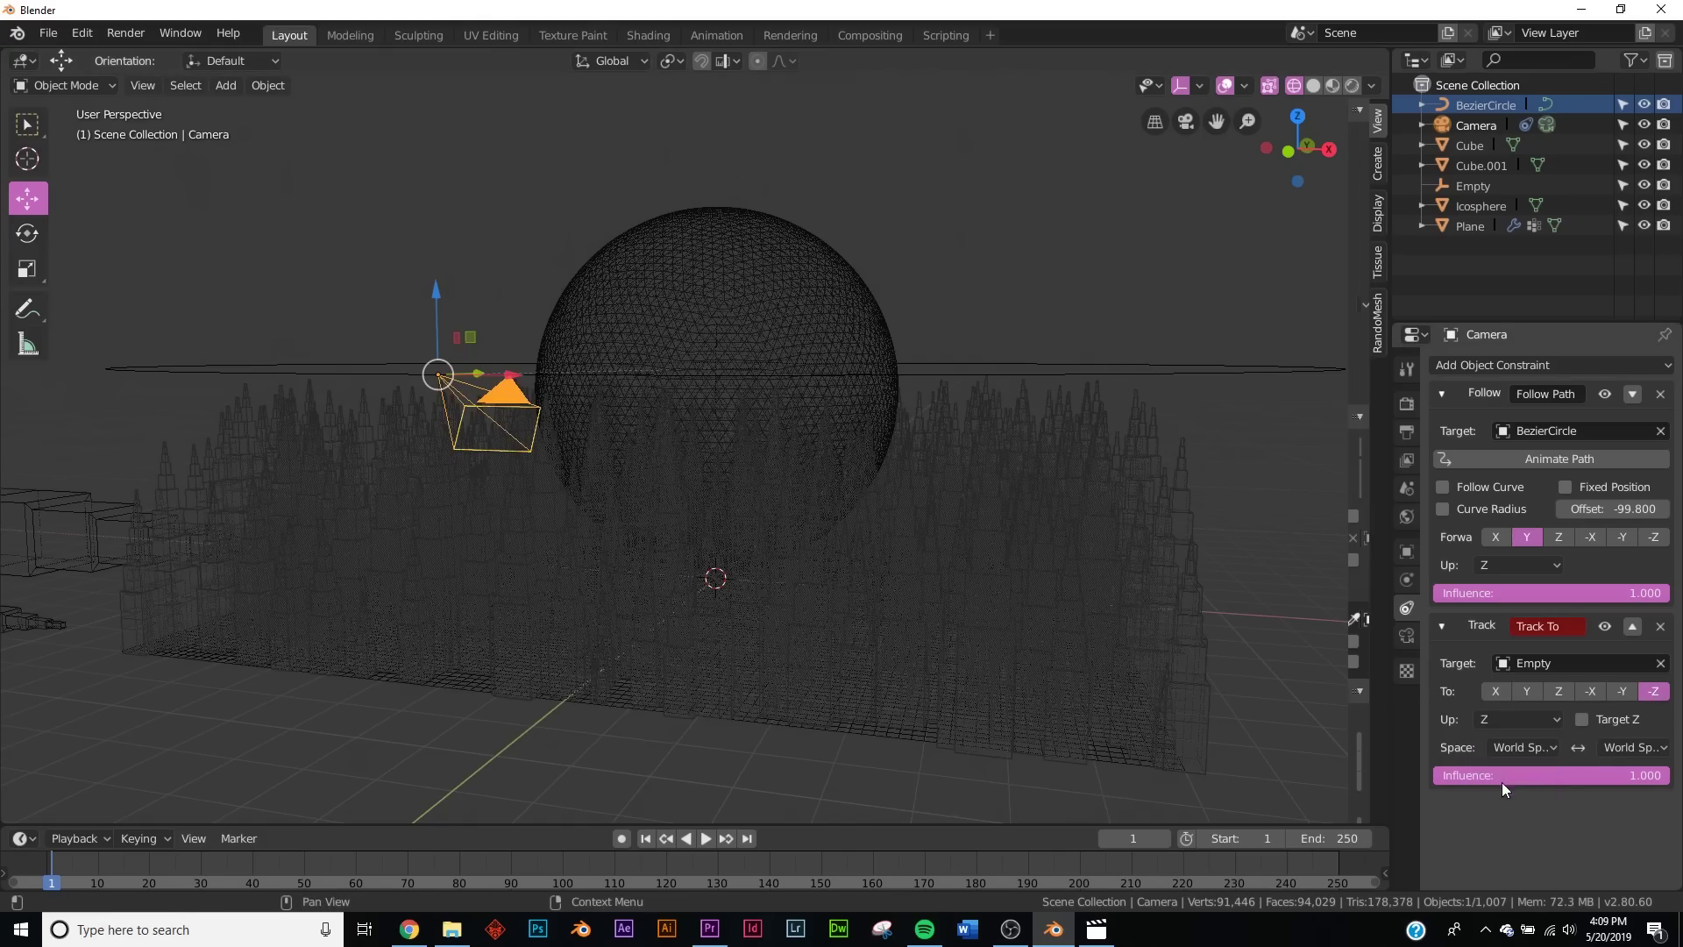
{"action": "left_click", "coordinate": [1517, 722]}
{"action": "left_click", "coordinate": [1507, 759]}
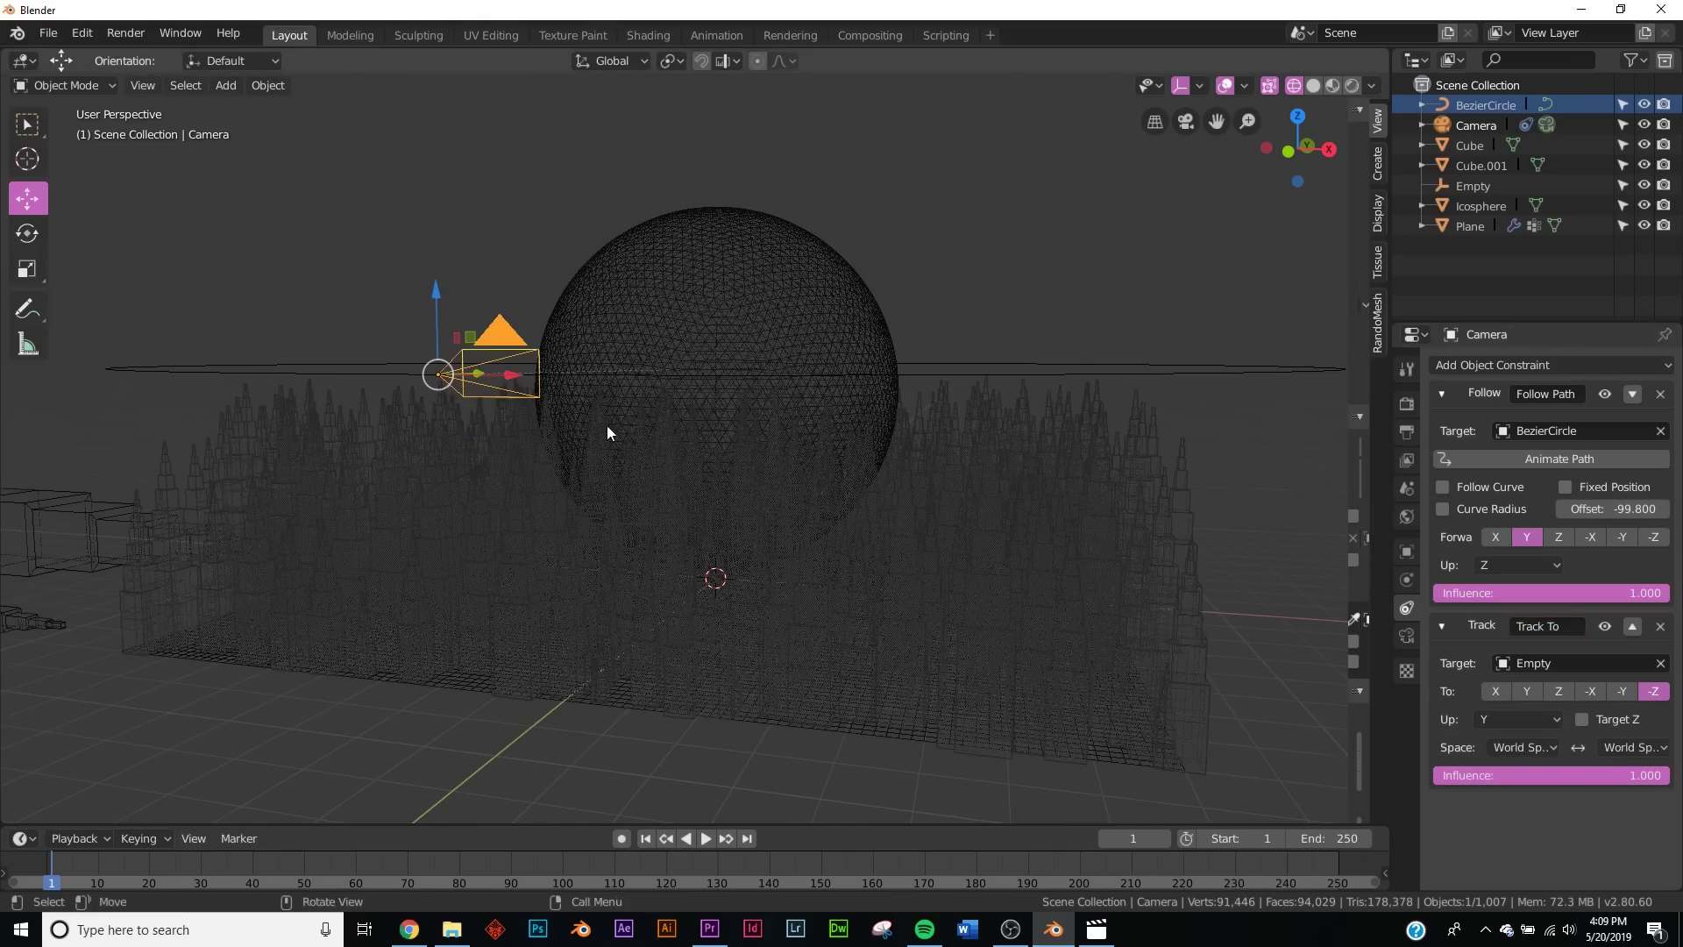
- Orbit to see the camera, then slide it around the circle with the Follow Path offset
{"action": "middle_click_drag", "start_coordinate": [620, 432], "coordinate": [651, 444]}
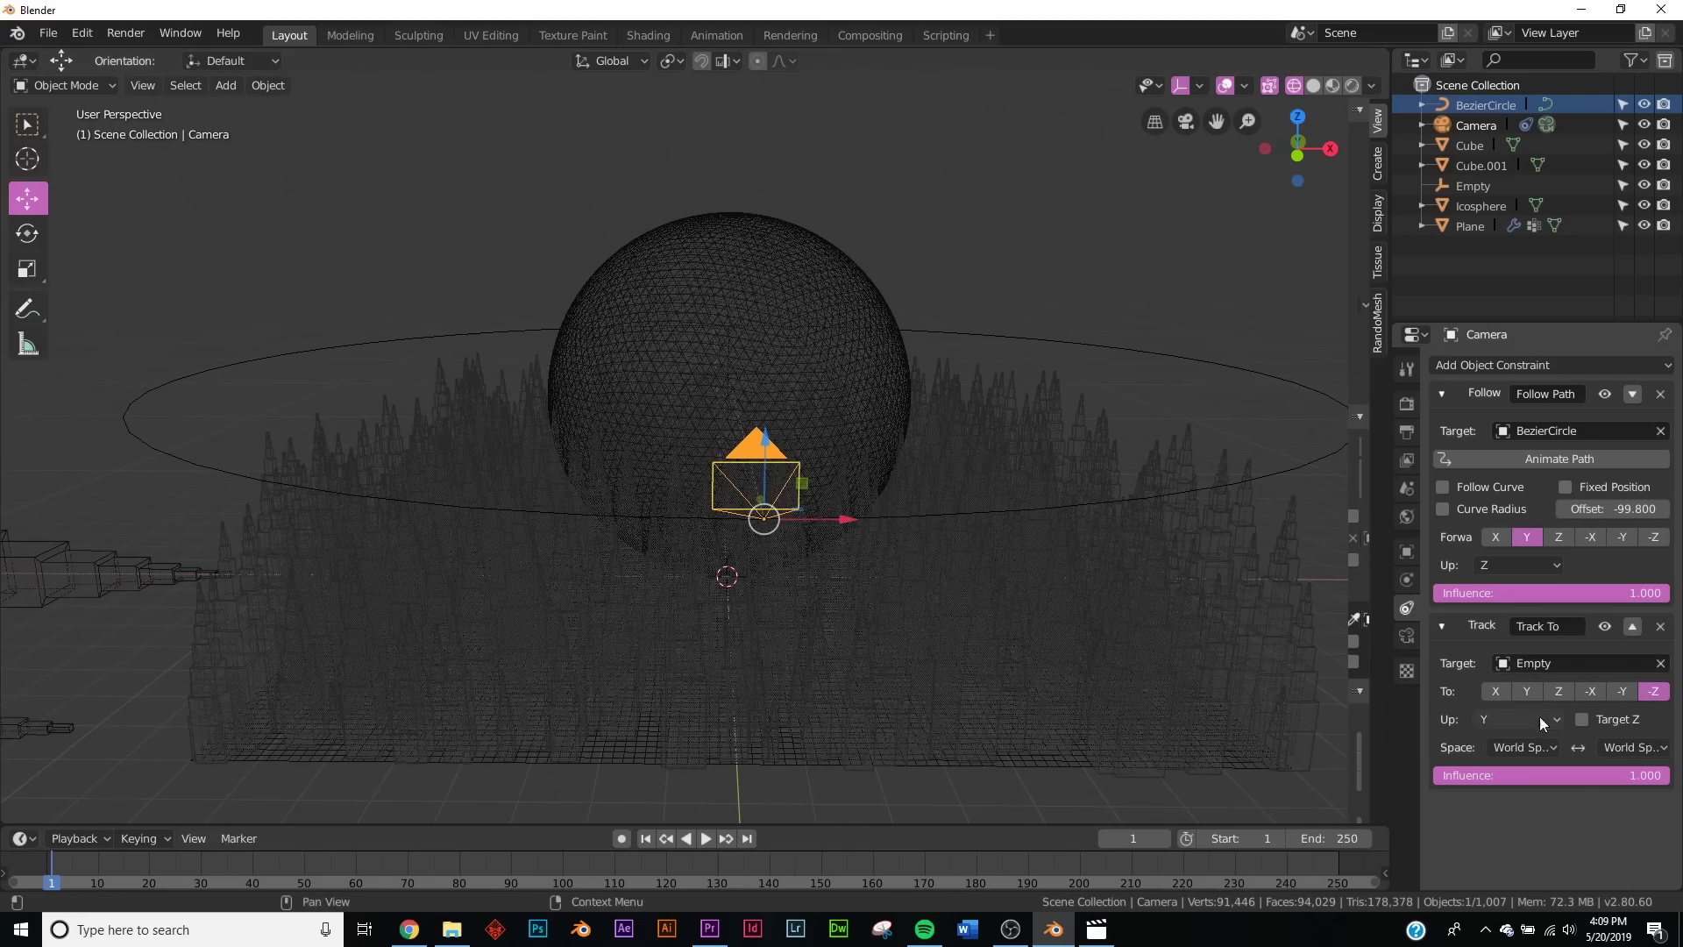
{"action": "middle_click_drag", "start_coordinate": [1139, 570], "coordinate": [1339, 415]}
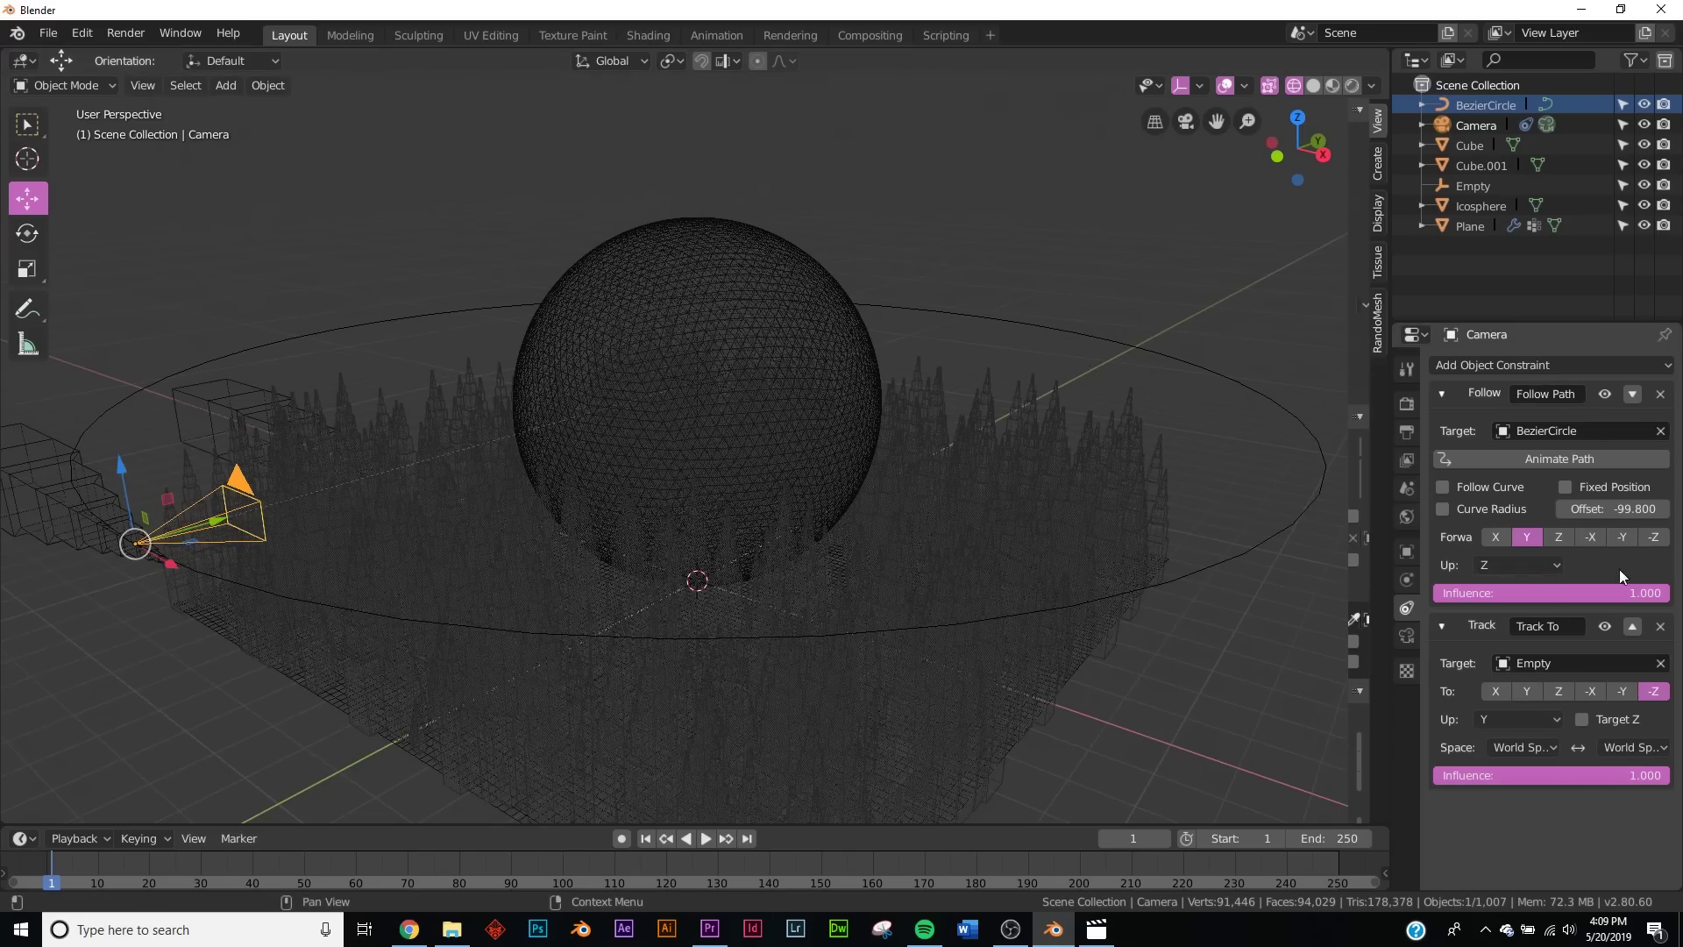
{"action": "left_click_drag", "start_coordinate": [1611, 509], "coordinate": [1657, 508]}
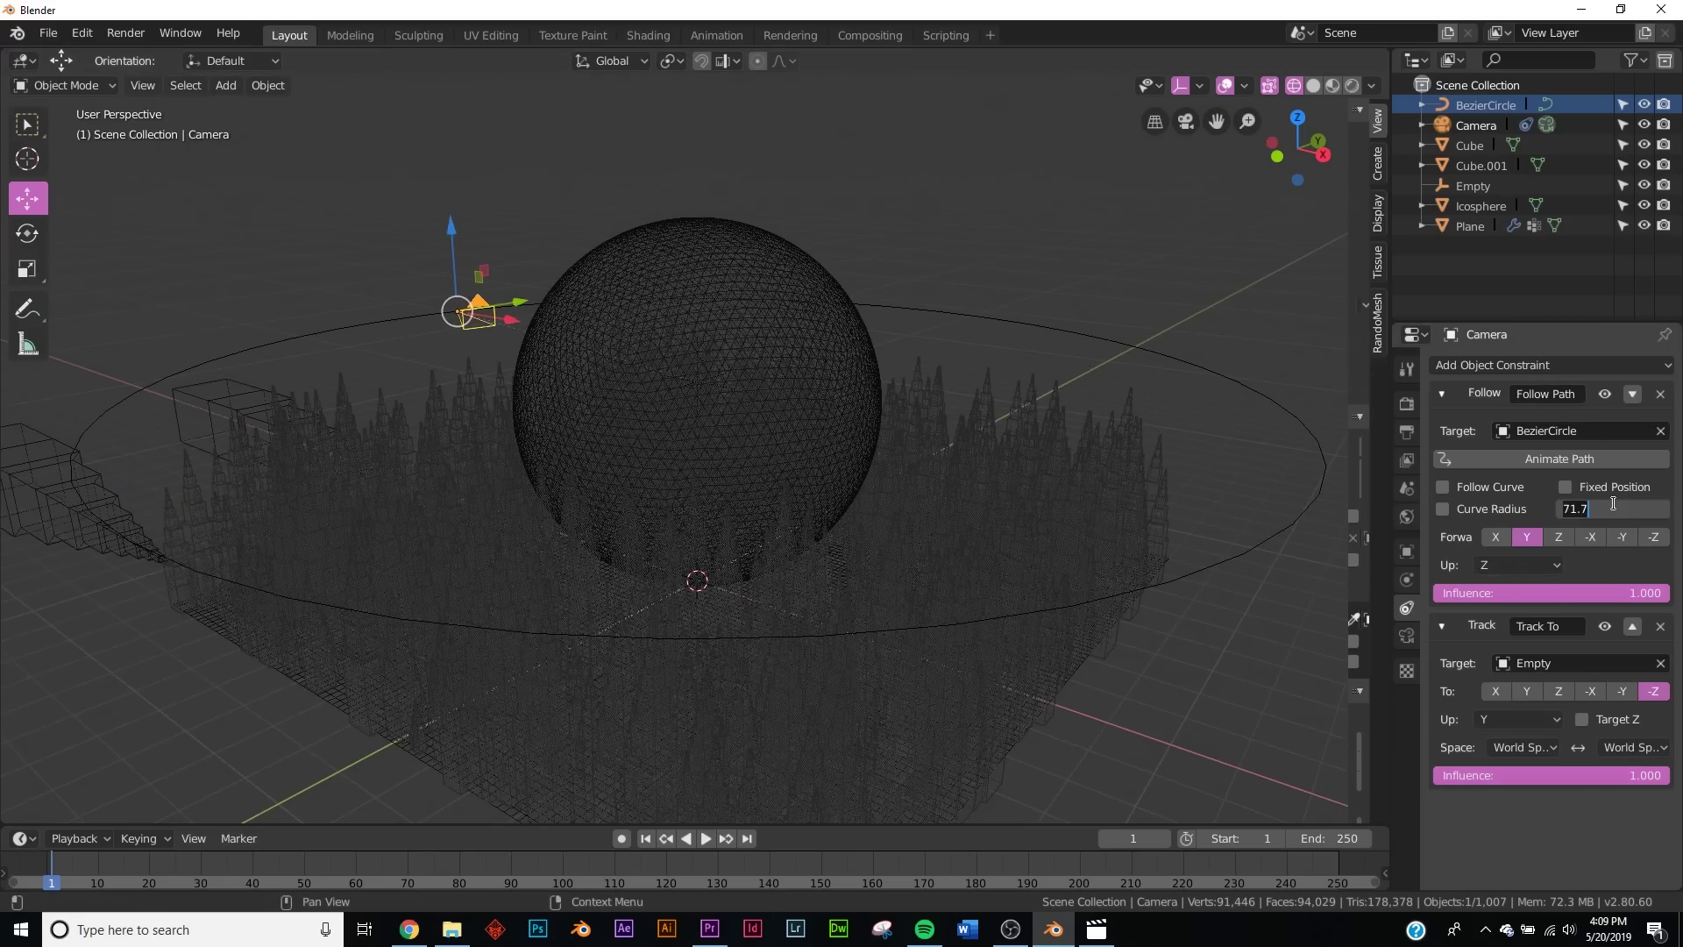
- Set the path offset to 0 and keyframe it at frame 1
{"action": "key", "text": "BackSpace"}
{"action": "key", "text": "BackSpace"}
{"action": "key", "text": "BackSpace"}
{"action": "key", "text": "BackSpace"}
{"action": "type", "text": "0"}
{"action": "key", "text": "Return"}
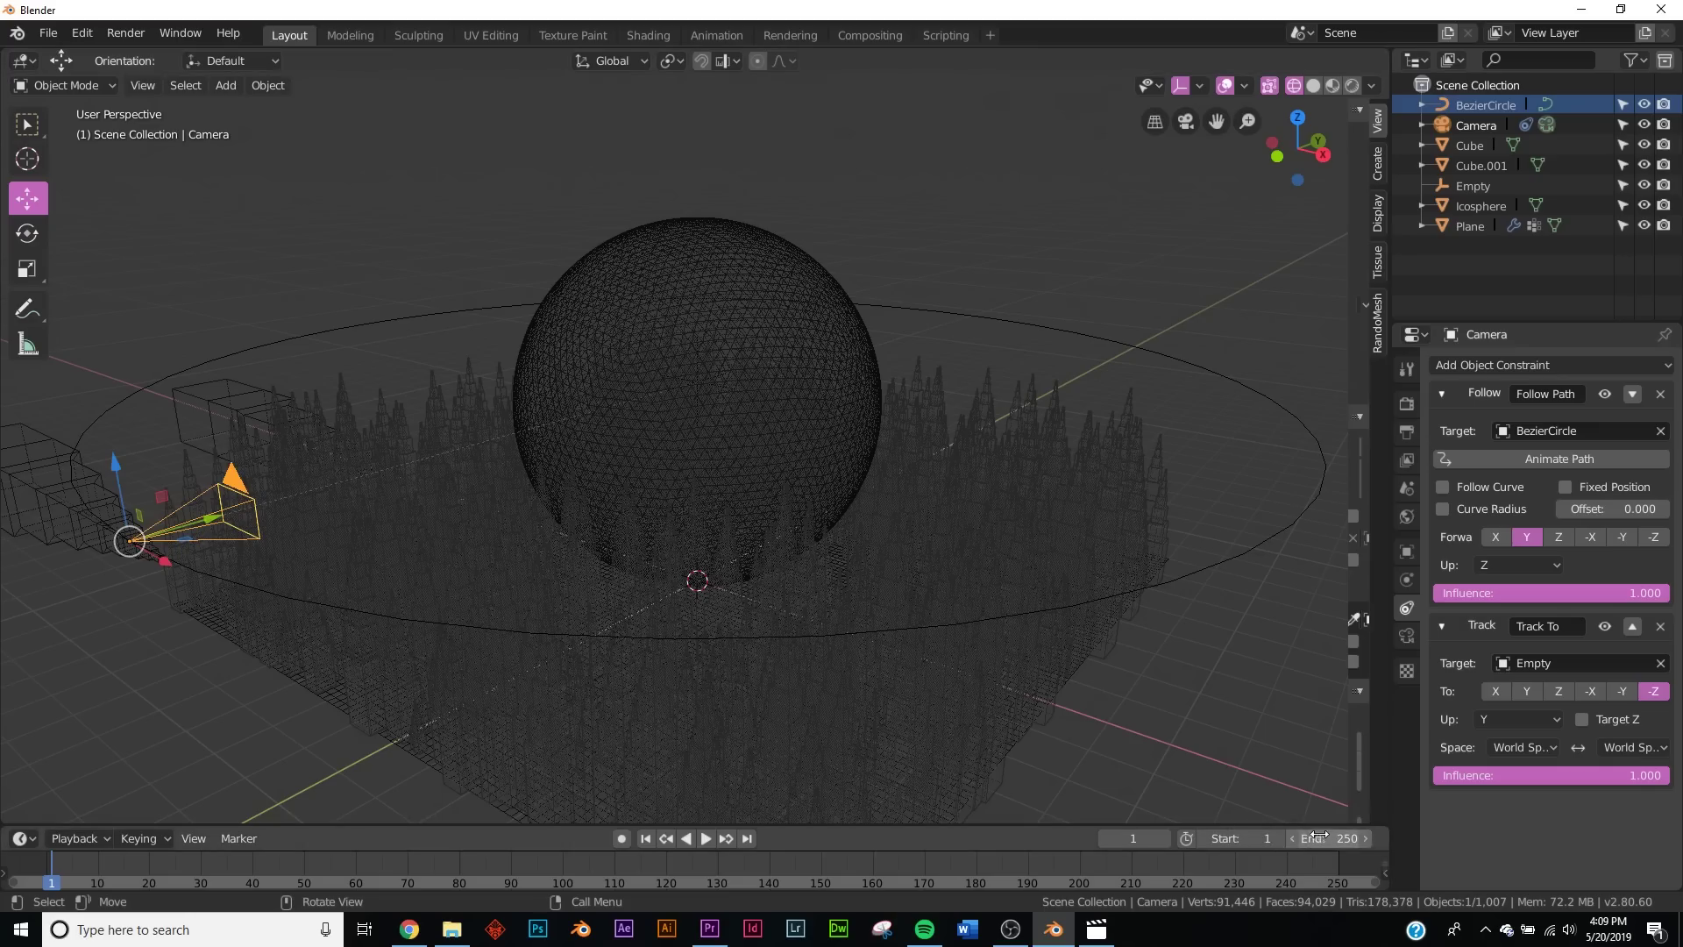
{"action": "right_click", "coordinate": [1610, 506]}
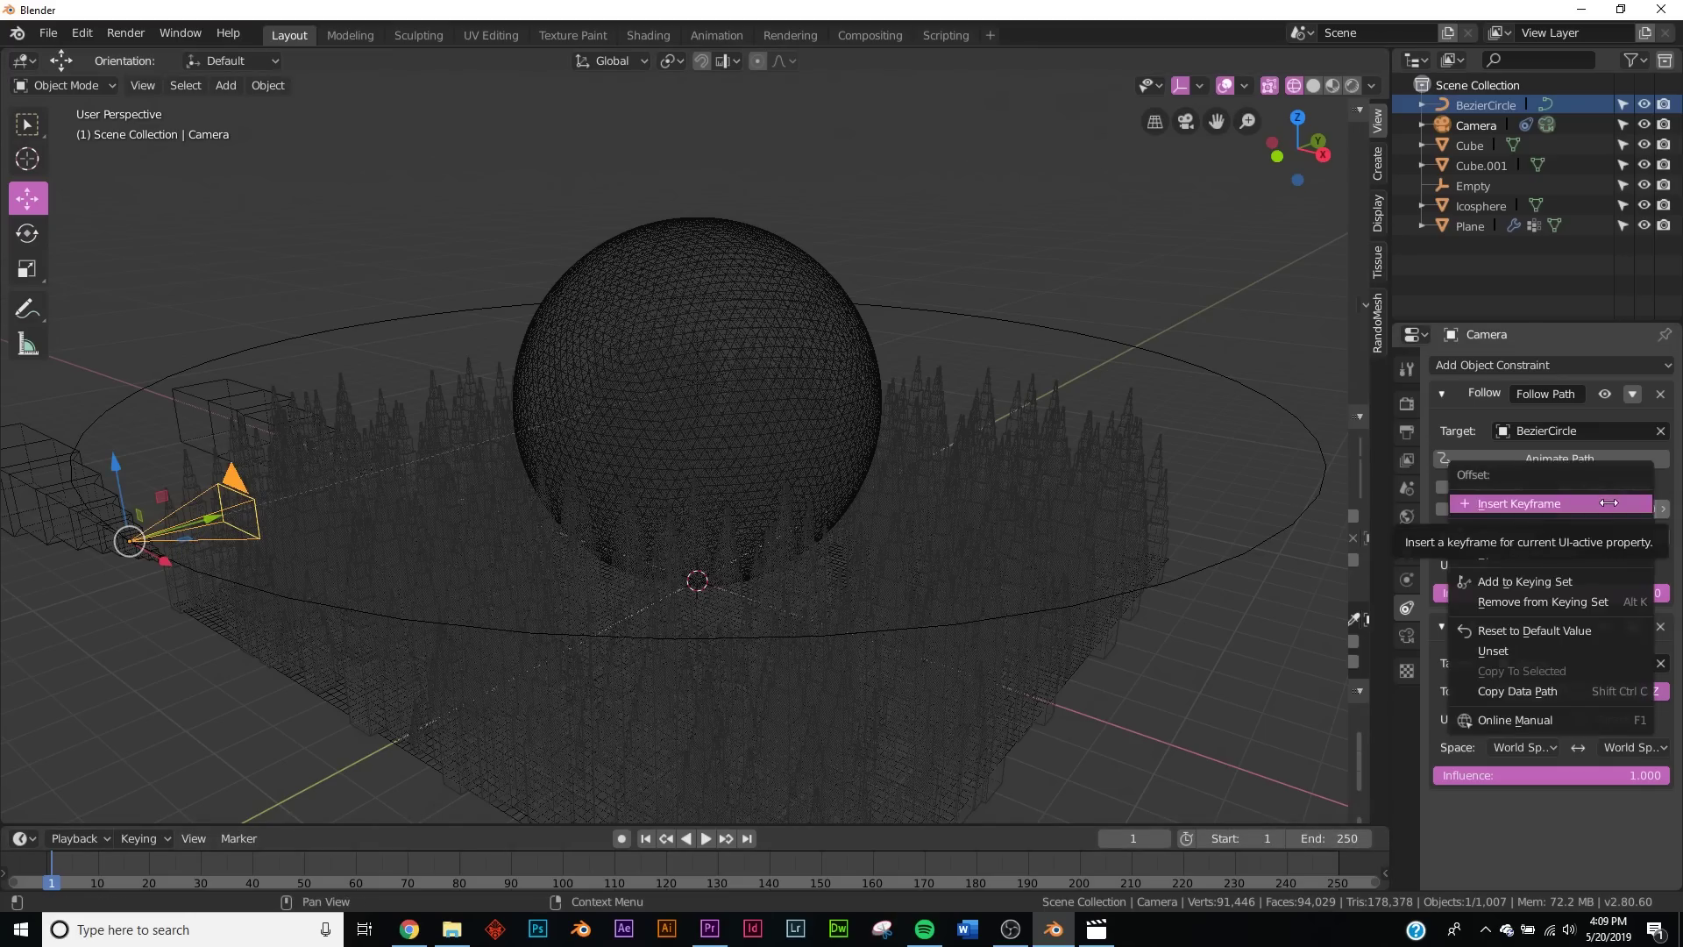
{"action": "left_click", "coordinate": [1604, 493]}
- Keyframe the path offset at 100 on frame 251
{"action": "left_click", "coordinate": [747, 838]}
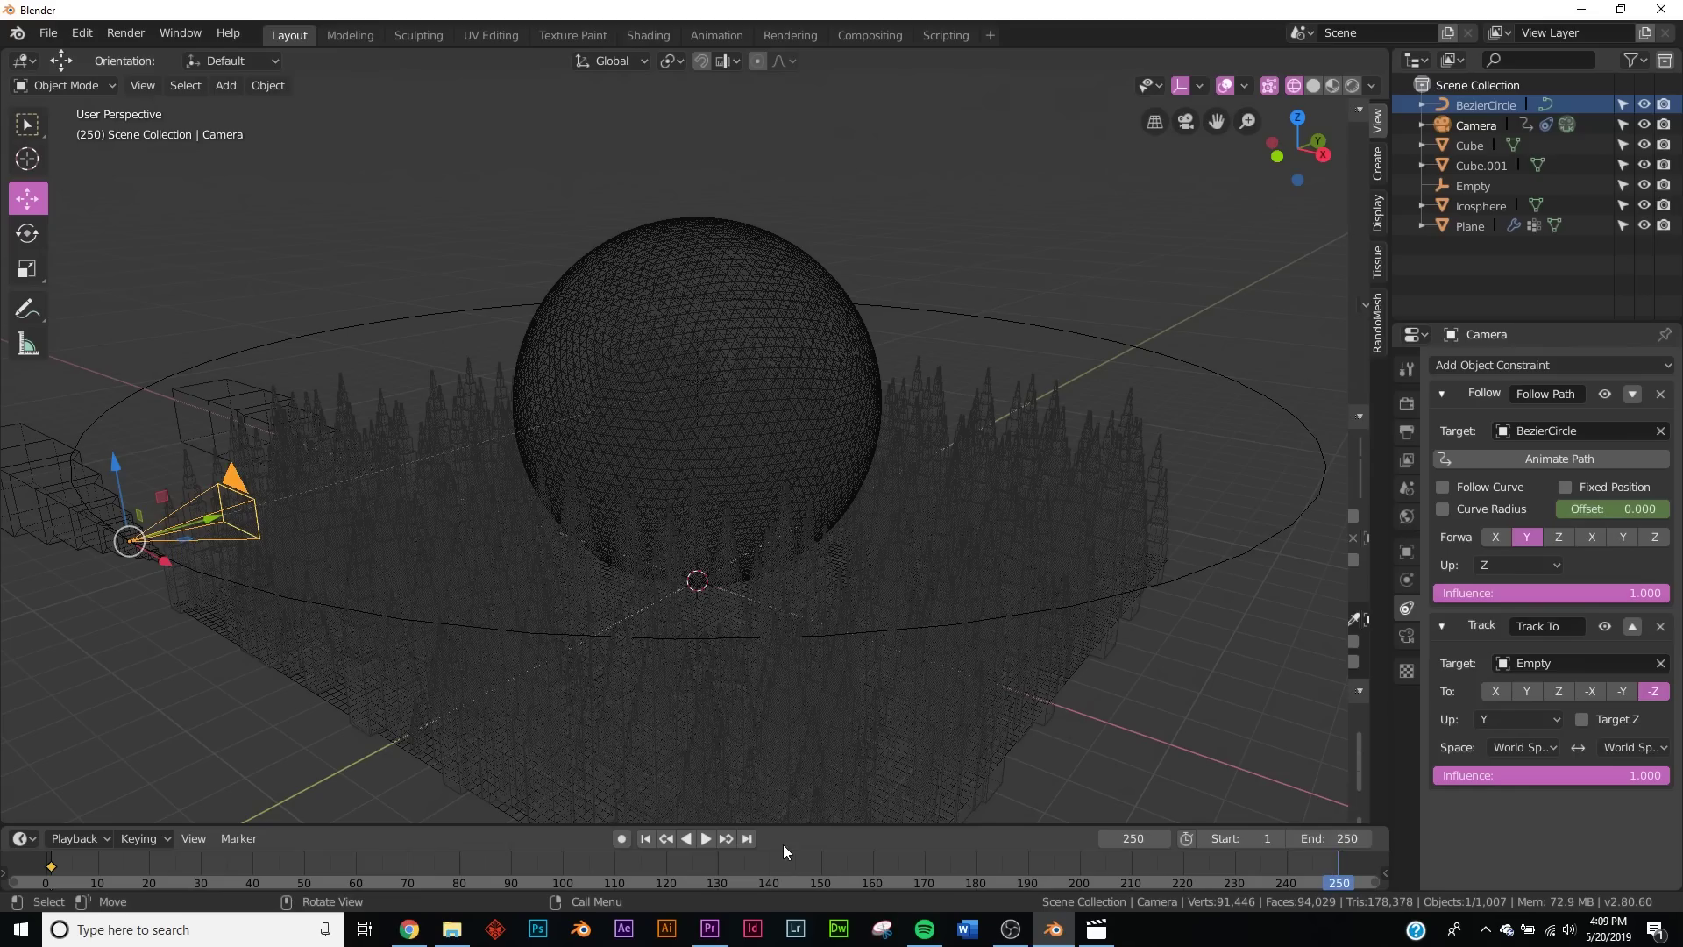
{"action": "key", "text": "Right"}
{"action": "right_click", "coordinate": [1623, 509]}
{"action": "left_click", "coordinate": [1577, 509]}
- Play the animation through the camera view, then return to frame 1
{"action": "left_click", "coordinate": [704, 840]}
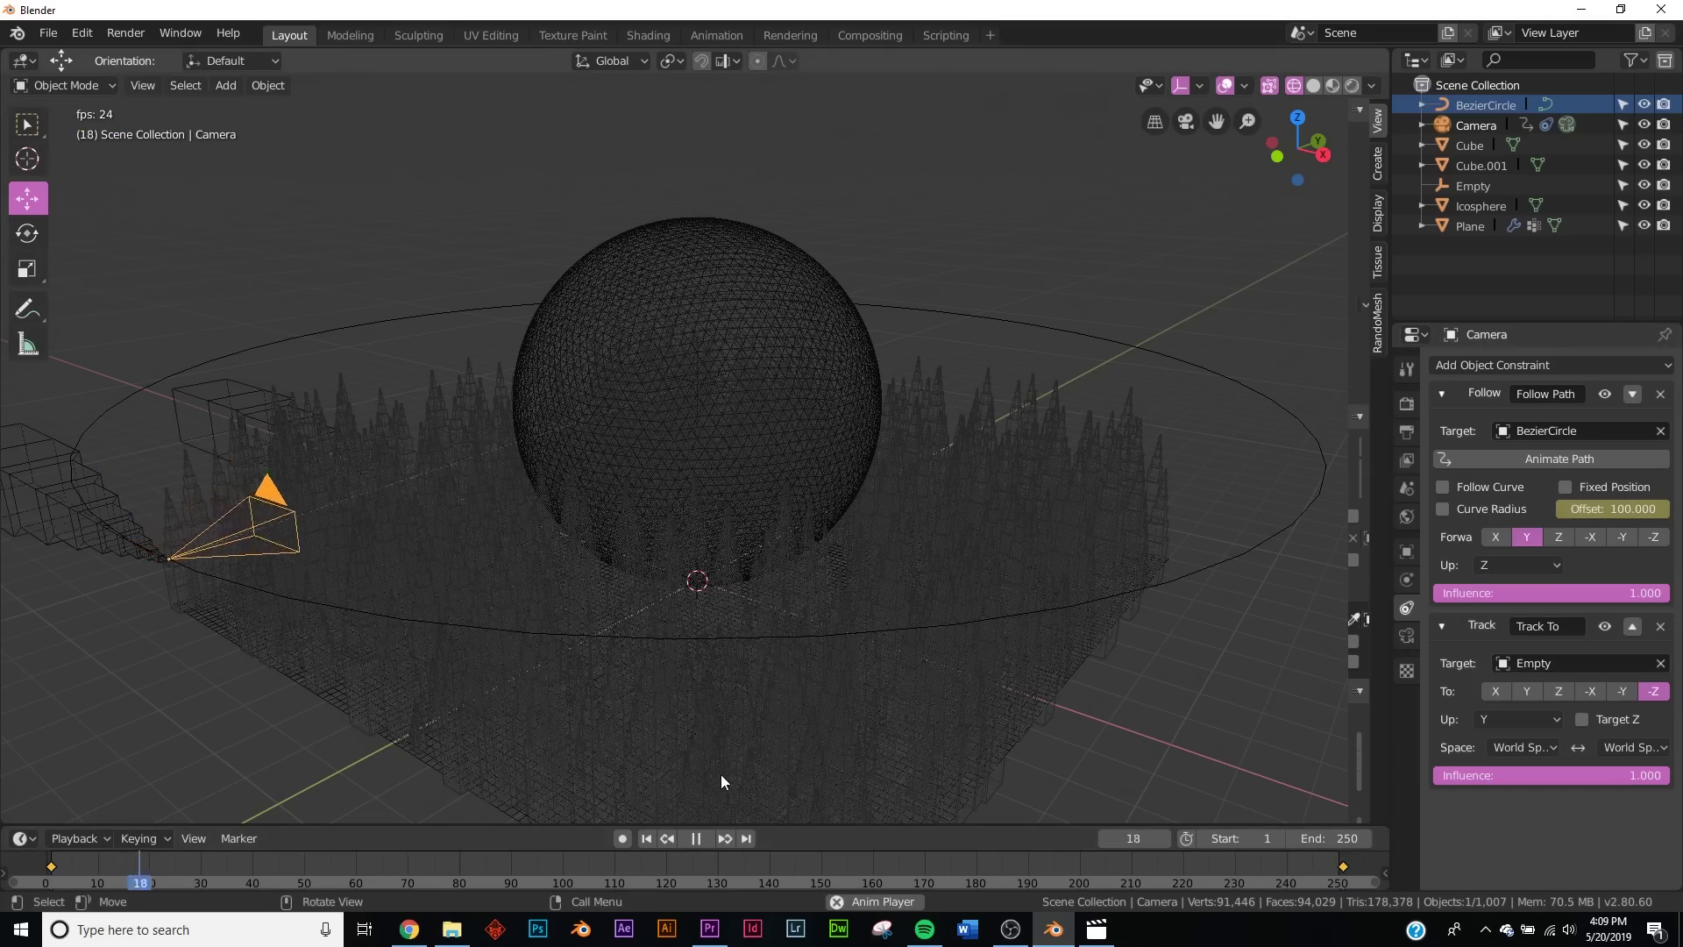
{"action": "key", "text": "KP_0"}
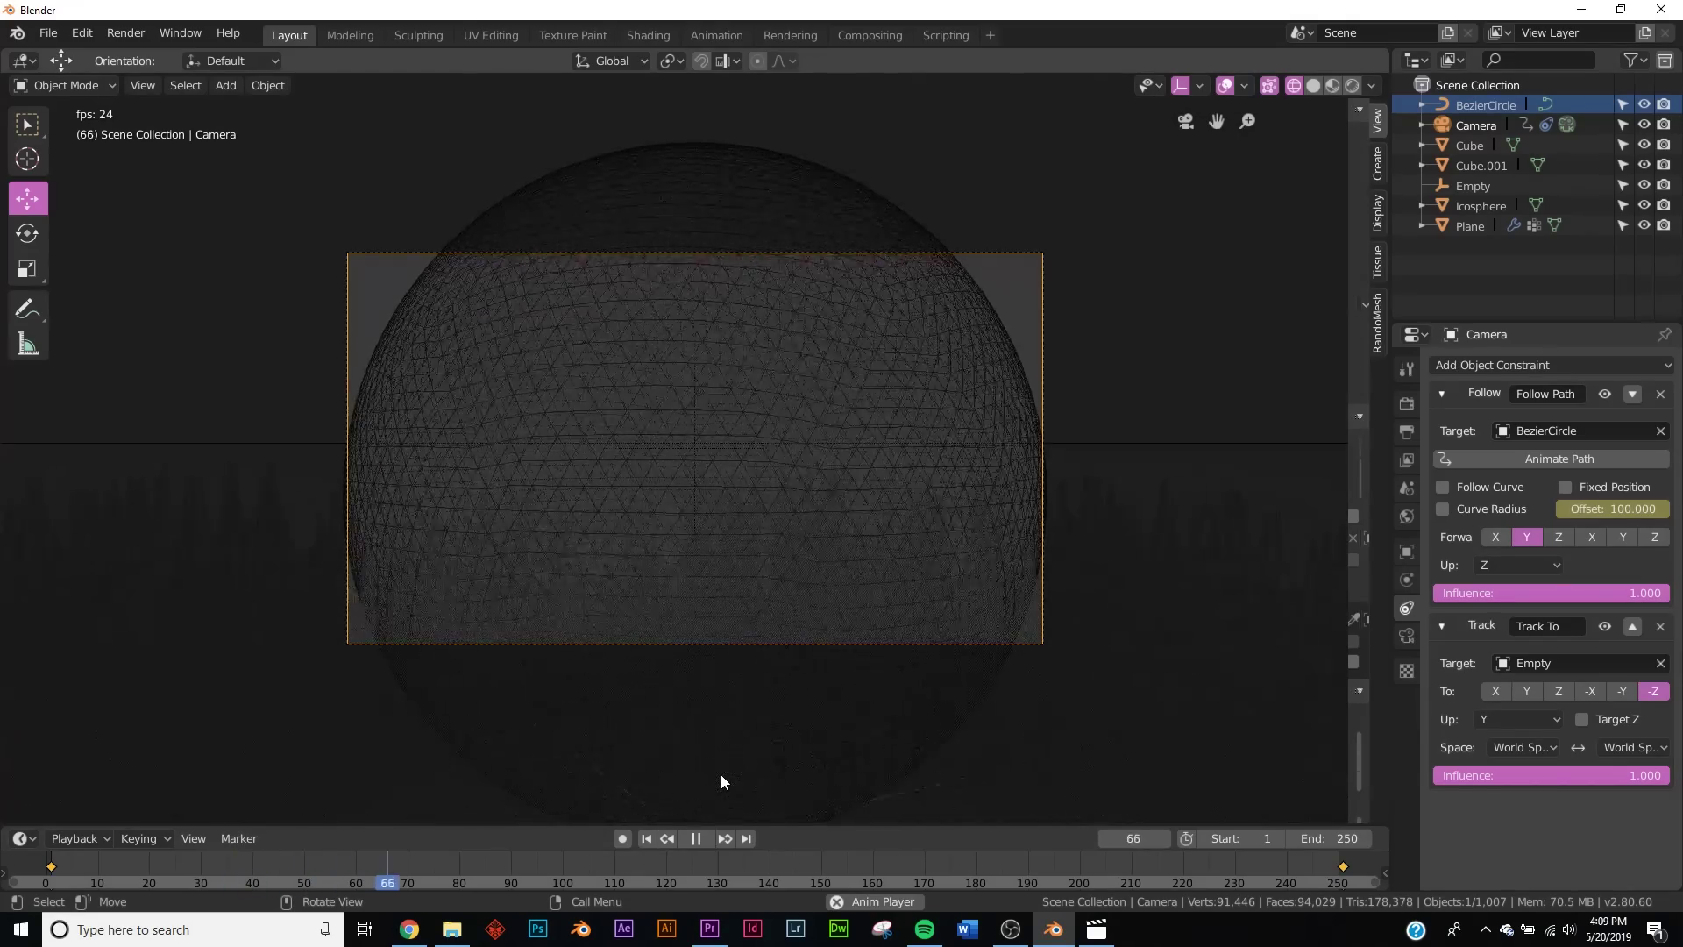
{"action": "left_click", "coordinate": [696, 838]}
{"action": "left_click", "coordinate": [666, 840]}
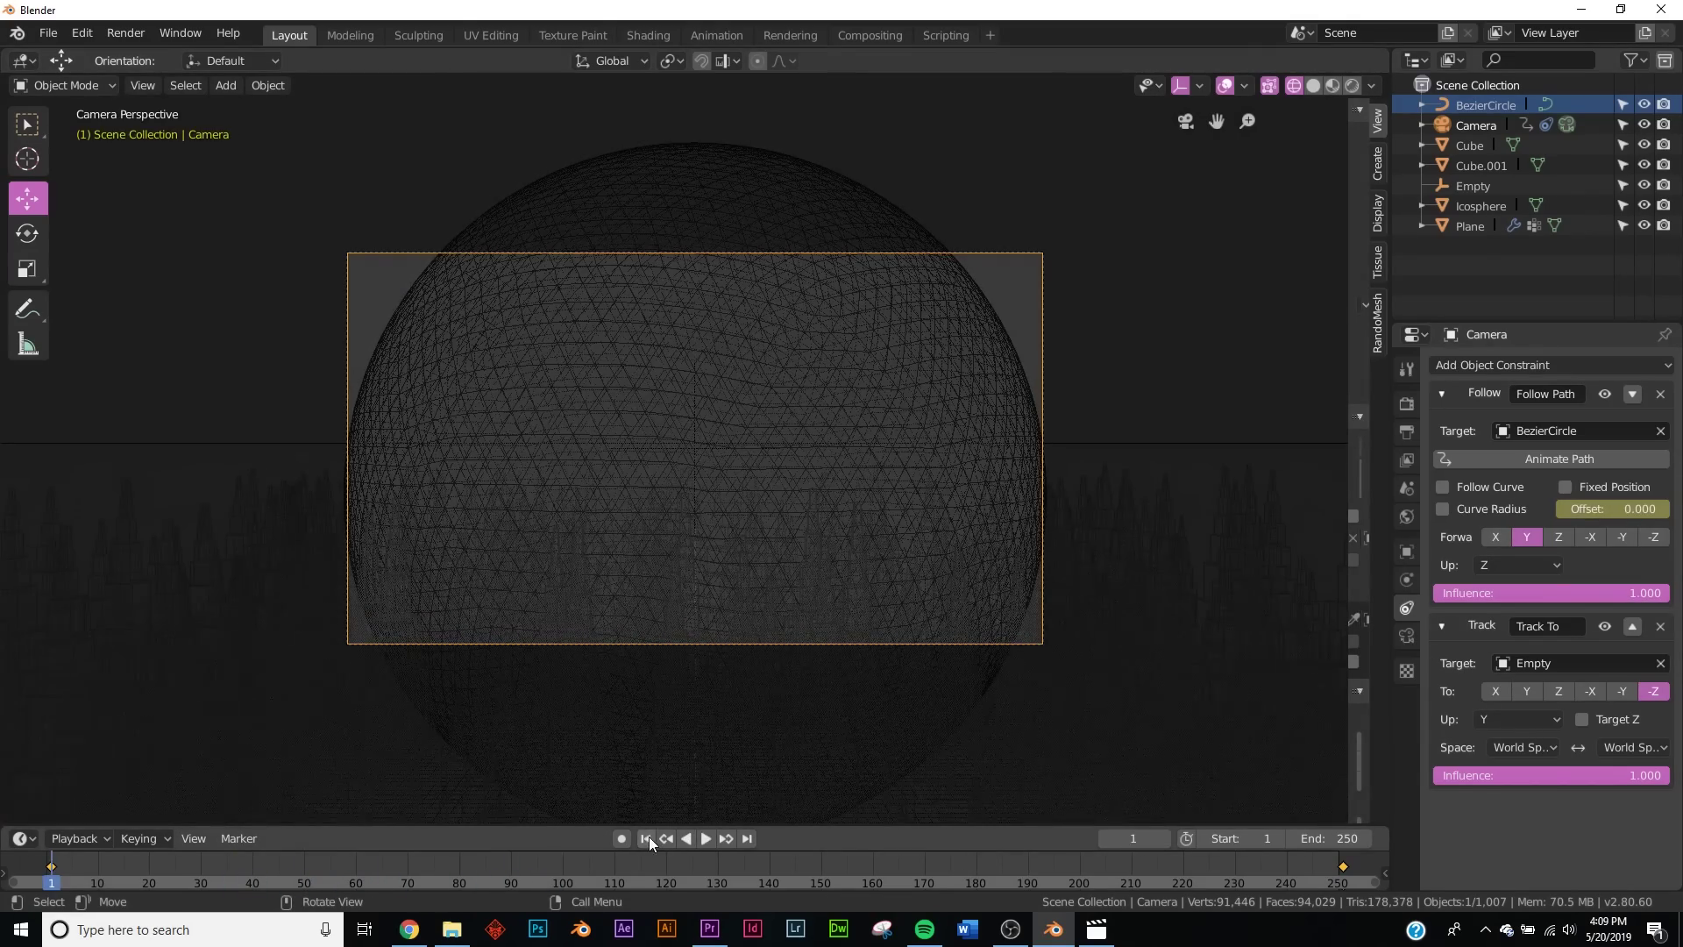
- Set the default keyframe interpolation to Linear in the Animation preferences
{"action": "left_click", "coordinate": [83, 34]}
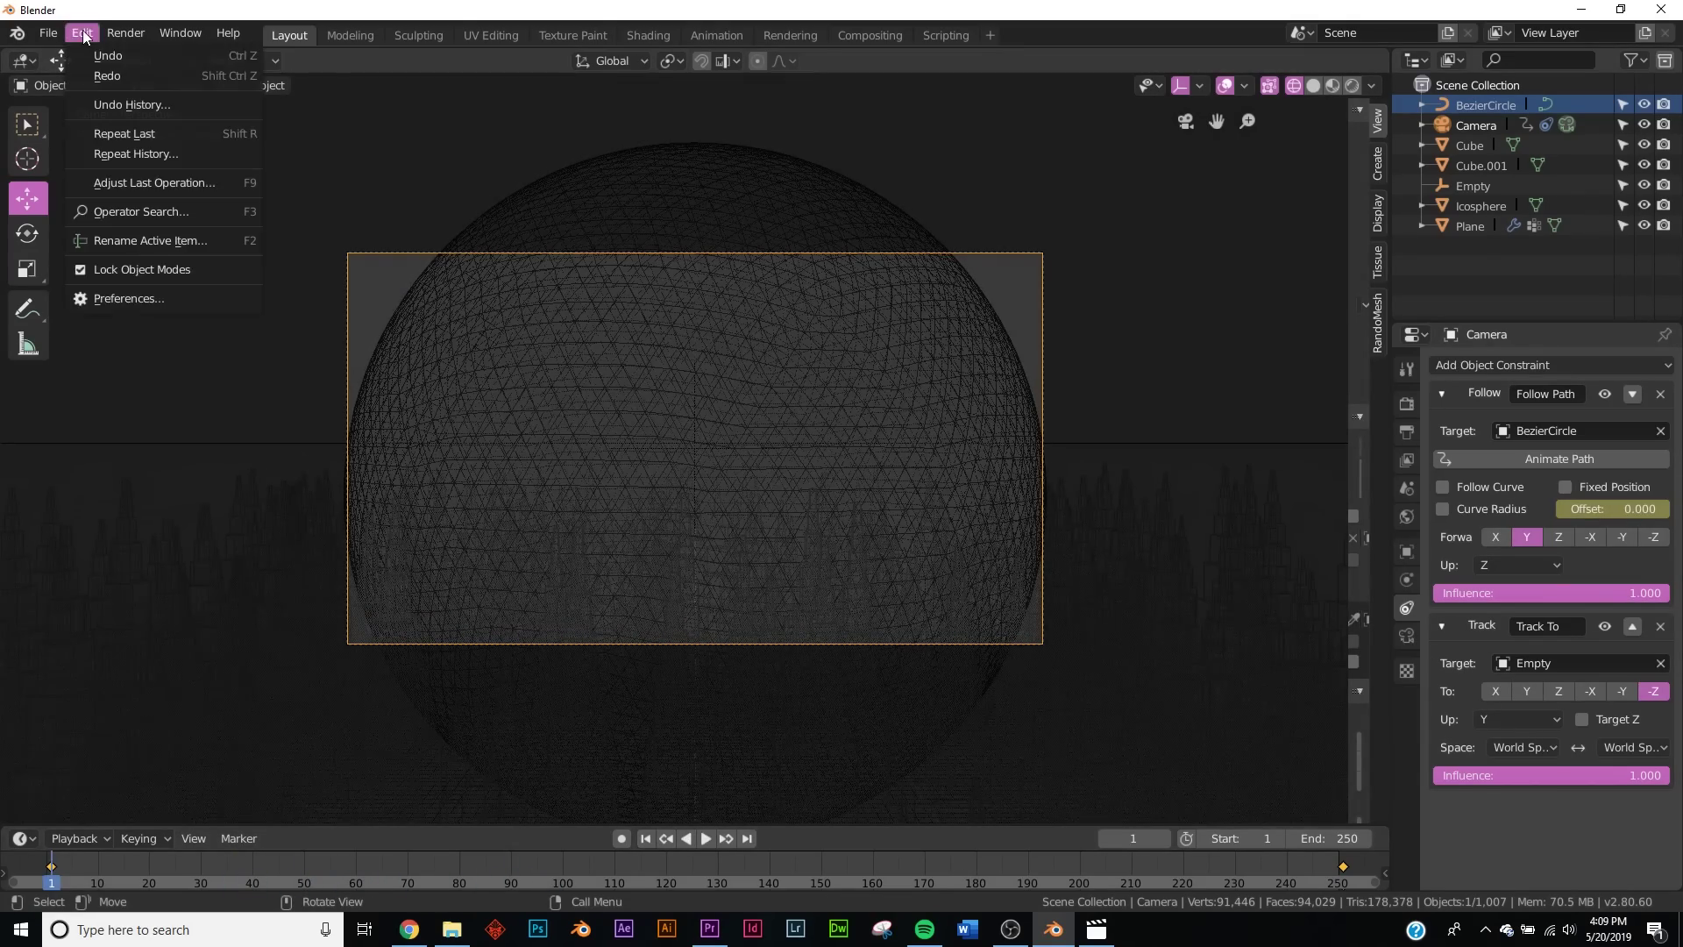
{"action": "left_click", "coordinate": [103, 299]}
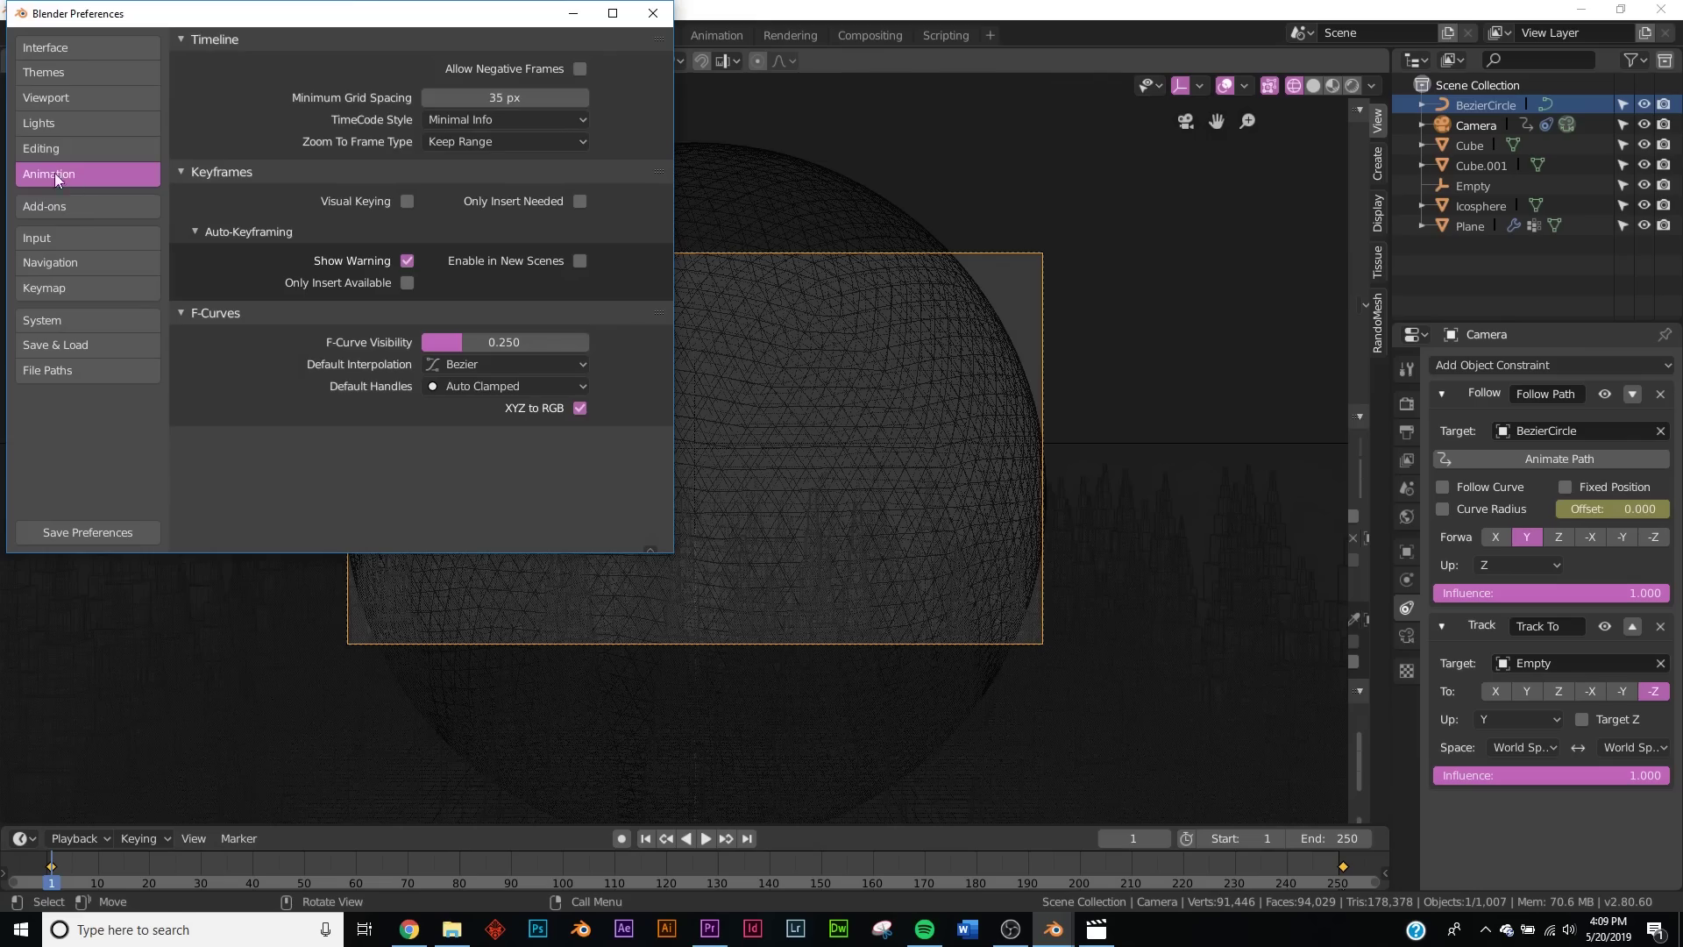
{"action": "left_click", "coordinate": [501, 365]}
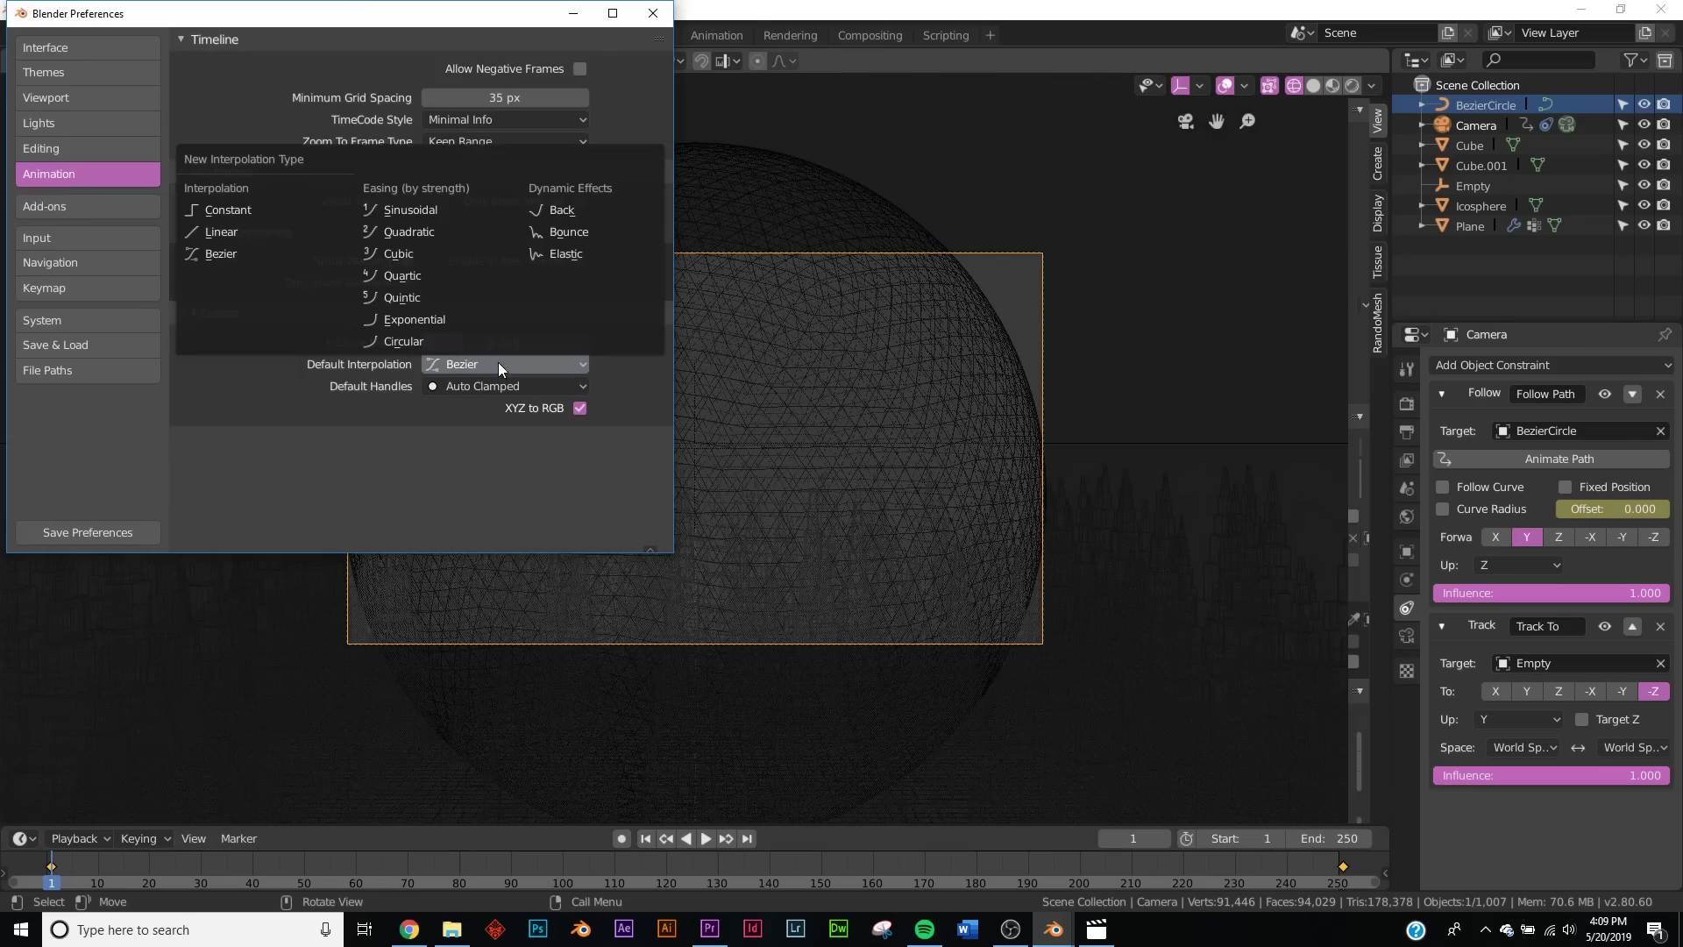
{"action": "left_click", "coordinate": [245, 237]}
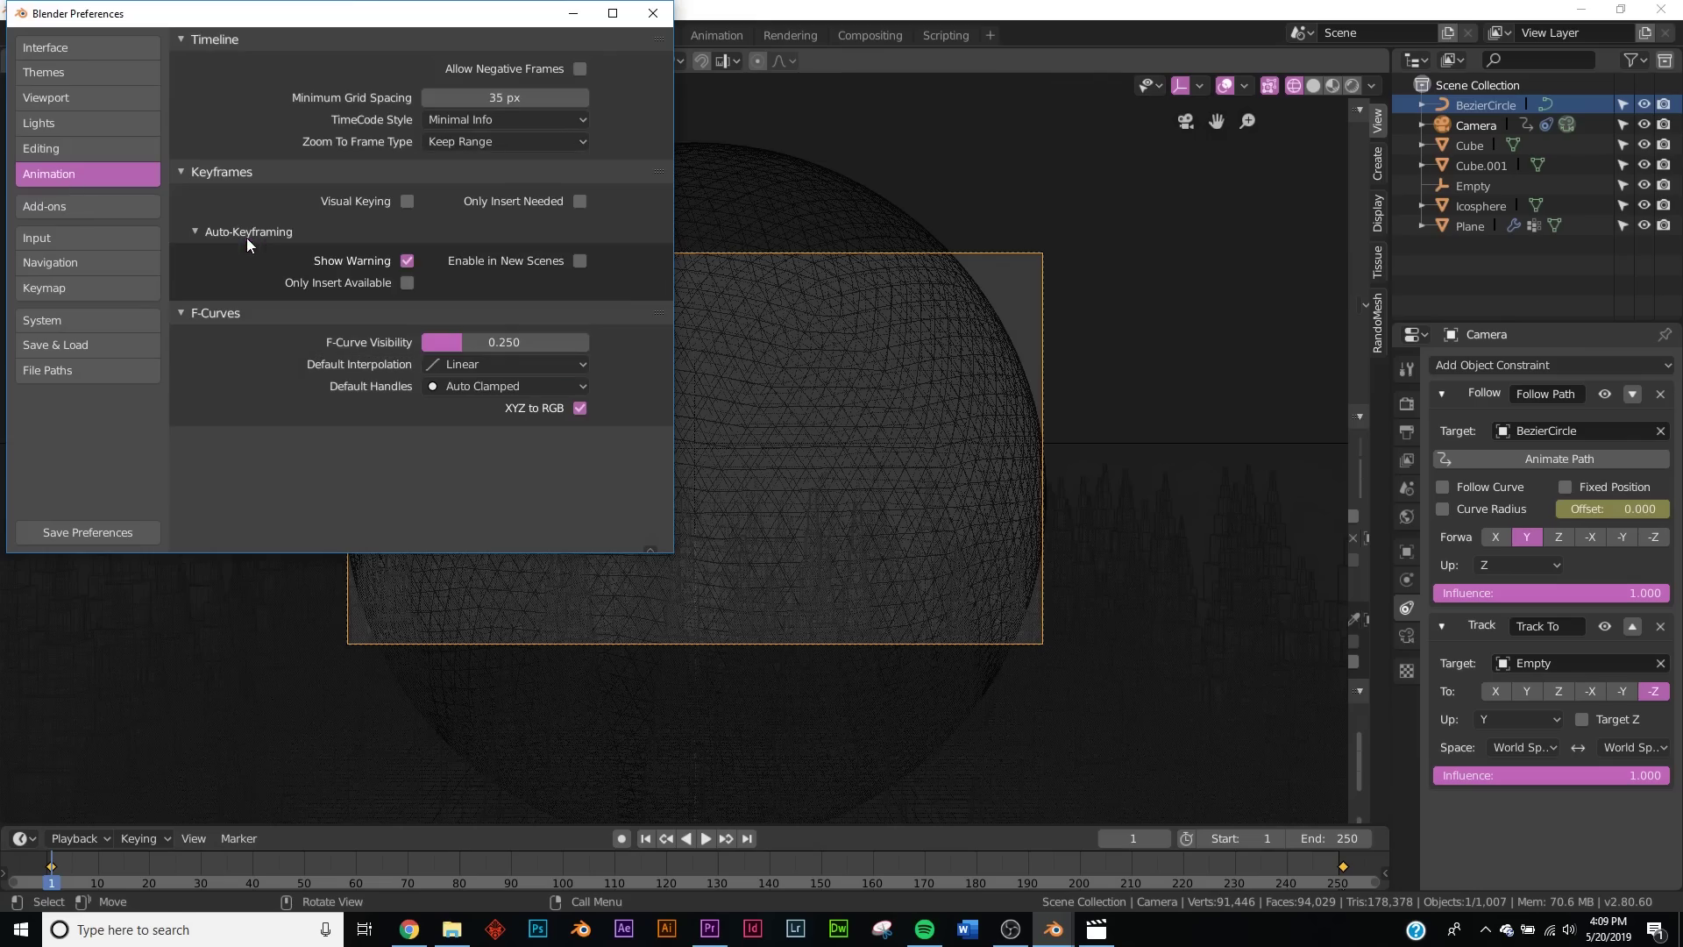
{"action": "left_click", "coordinate": [647, 15]}
- Preview the camera animation near the start and end of the timeline
{"action": "left_click", "coordinate": [707, 839]}
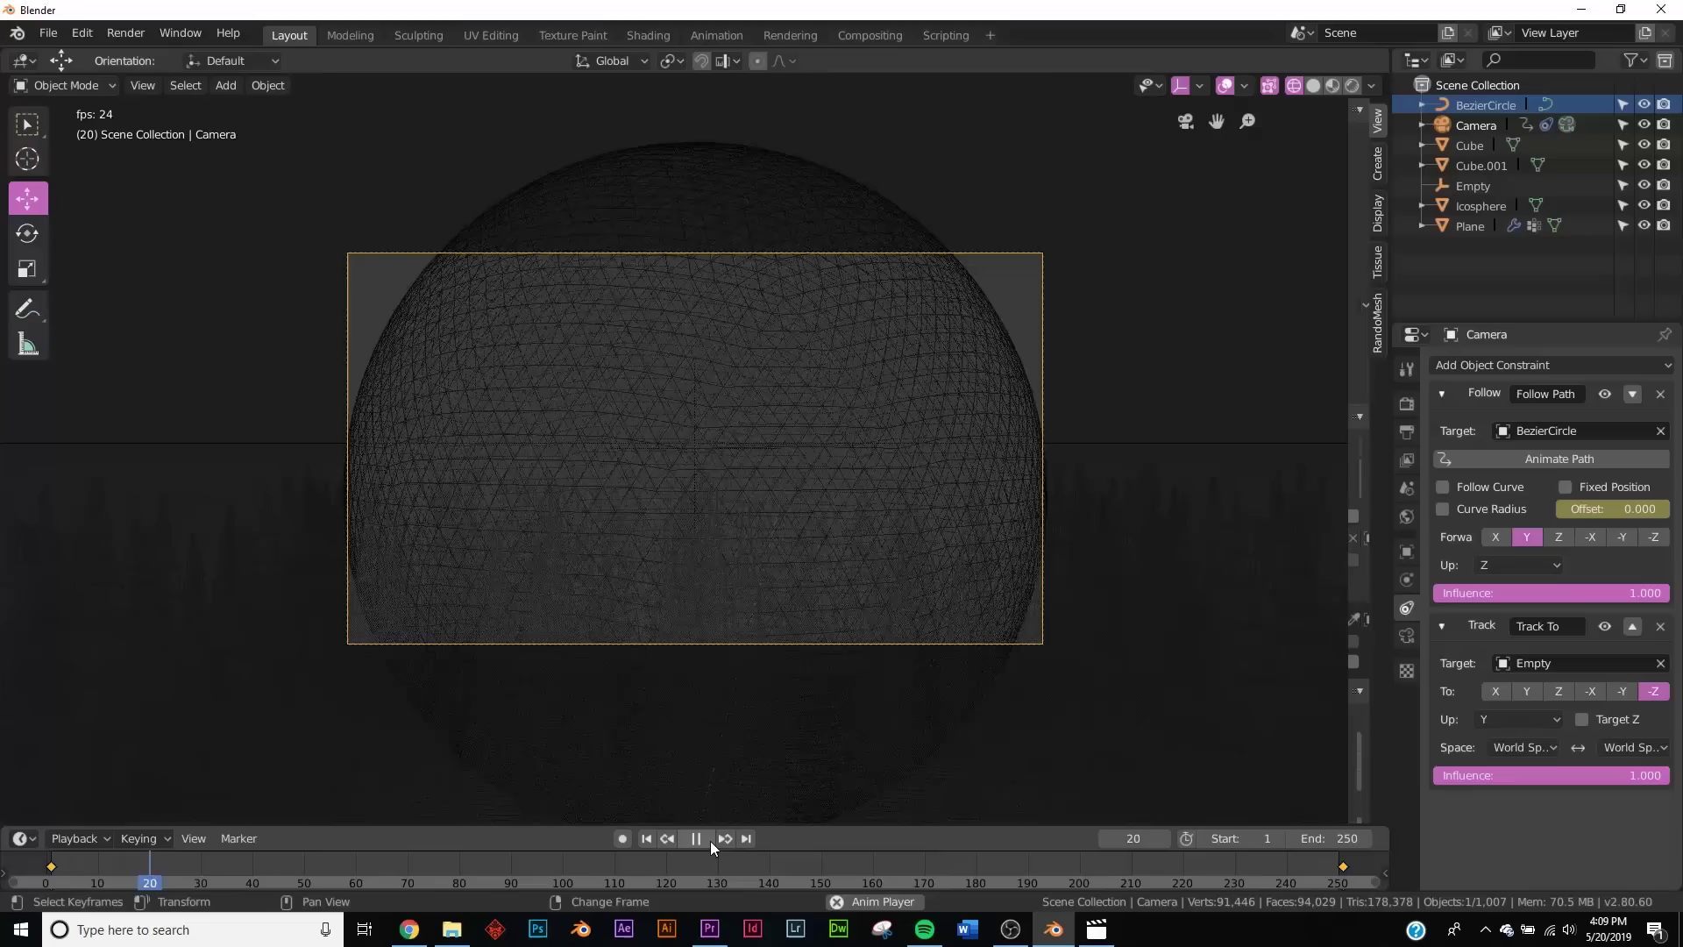
{"action": "left_click", "coordinate": [709, 839]}
{"action": "left_click", "coordinate": [1253, 870]}
{"action": "left_click", "coordinate": [702, 842]}
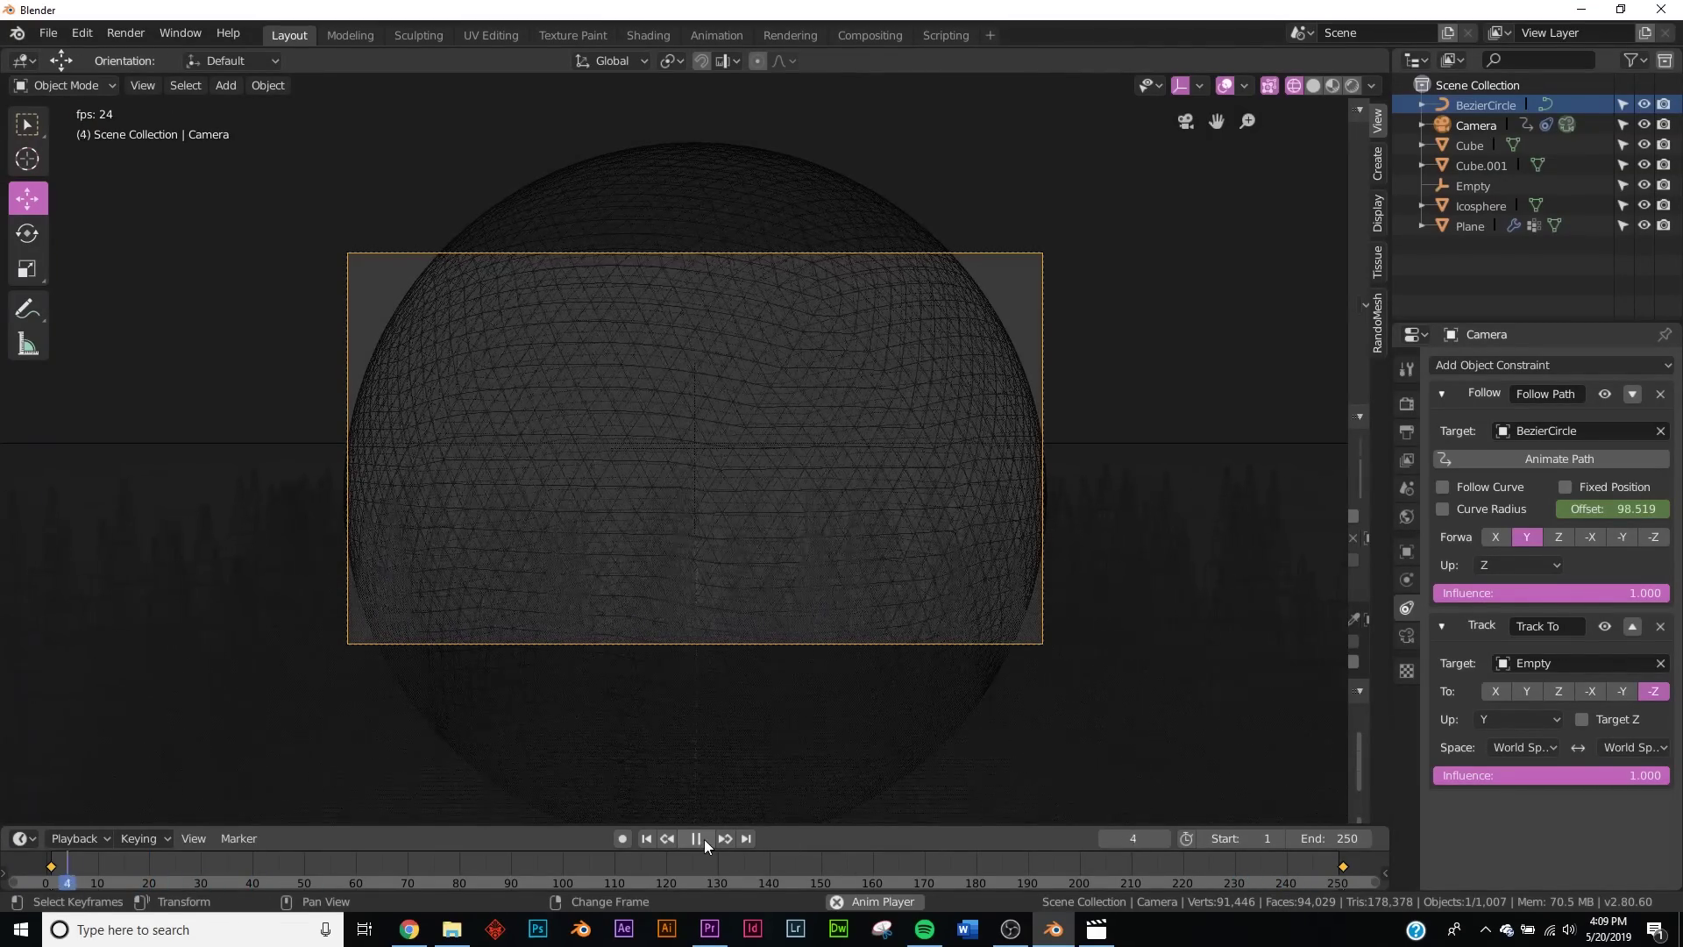
{"action": "left_click", "coordinate": [703, 839]}
{"action": "left_click", "coordinate": [654, 837]}
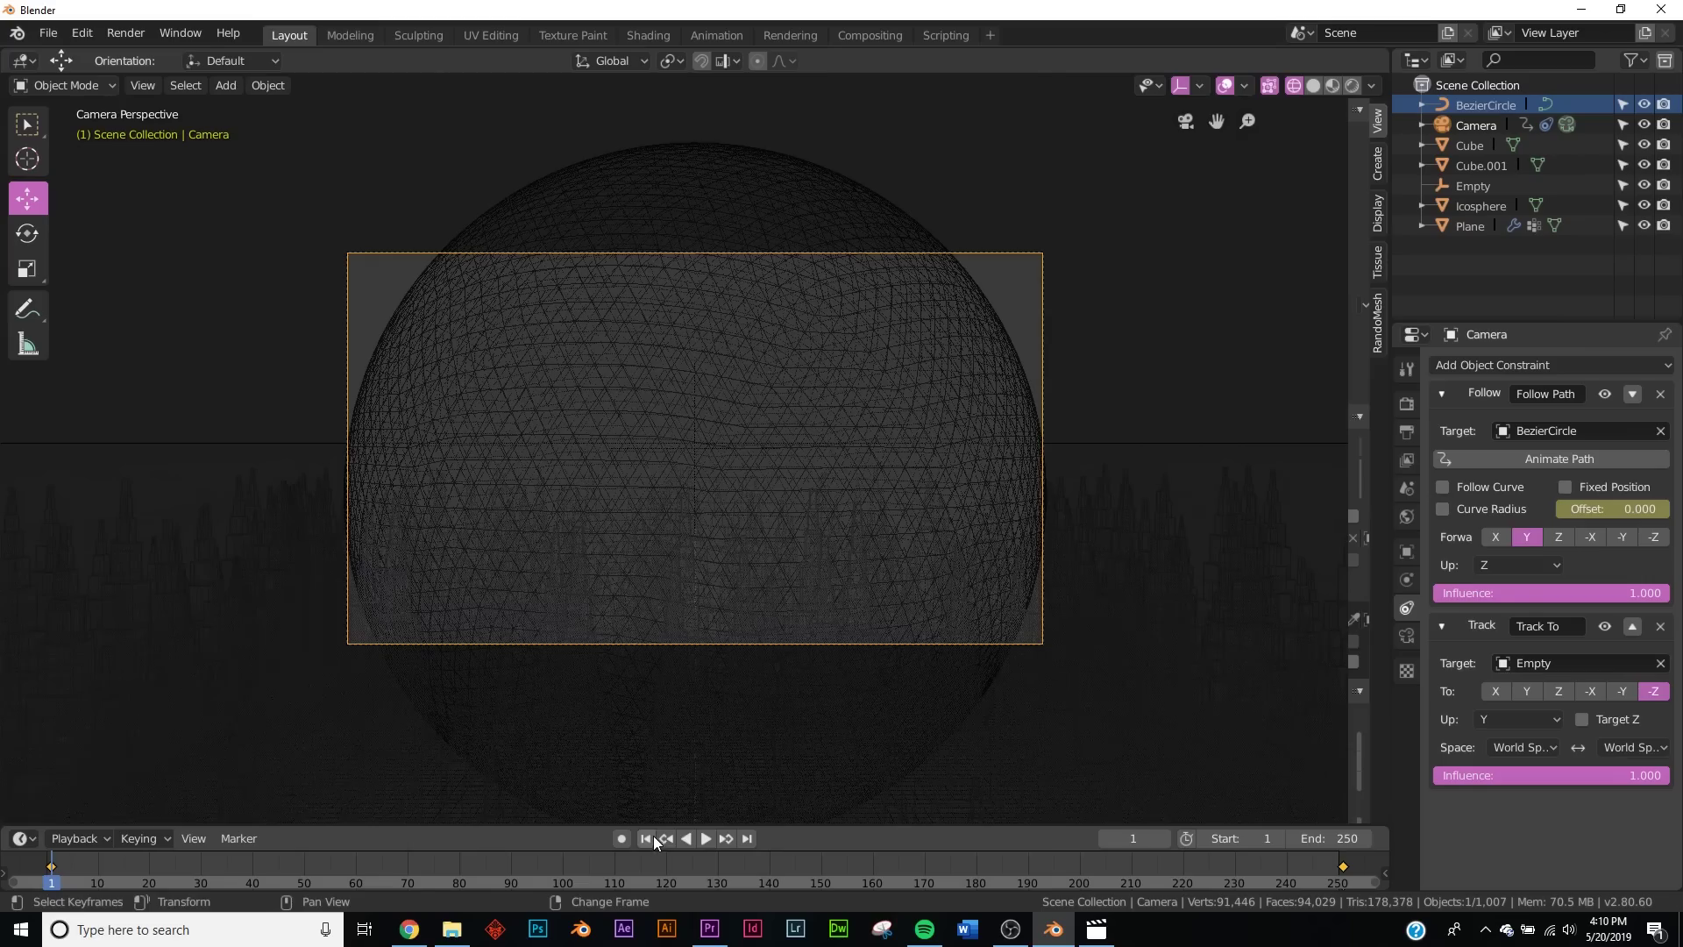
- Clear the path offset keyframes, re-key the offset, and replay the animation
{"action": "right_click", "coordinate": [1608, 510]}
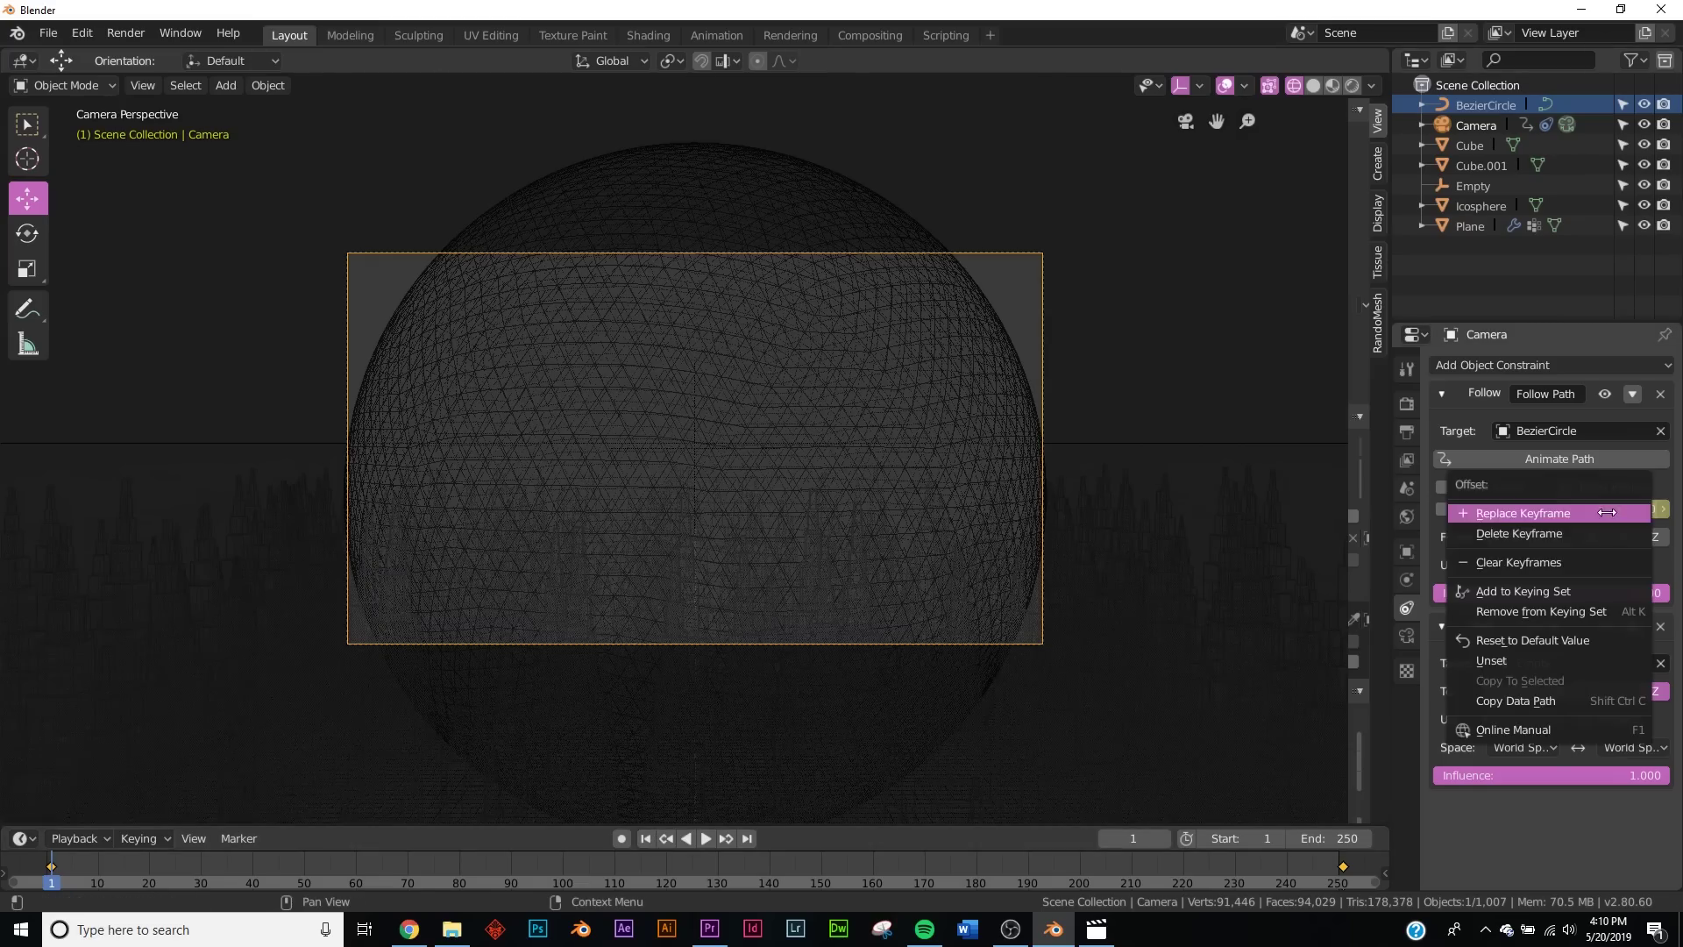
{"action": "left_click", "coordinate": [1552, 562]}
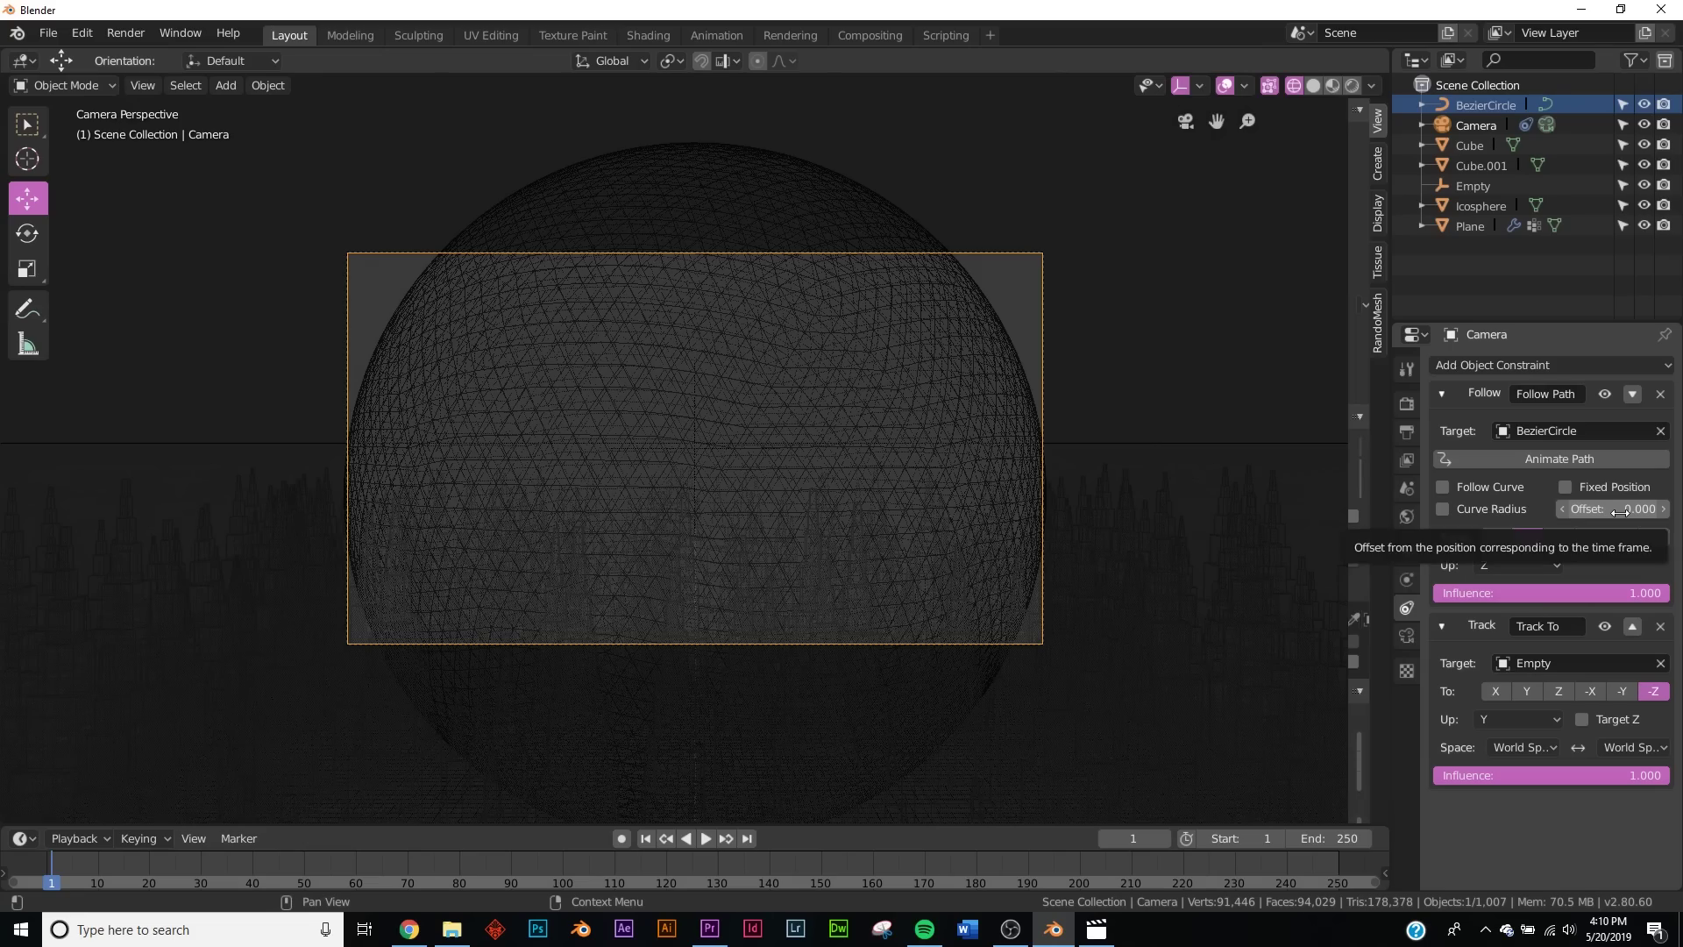
{"action": "right_click", "coordinate": [1620, 512]}
{"action": "left_click", "coordinate": [1620, 512]}
{"action": "left_click", "coordinate": [705, 838]}
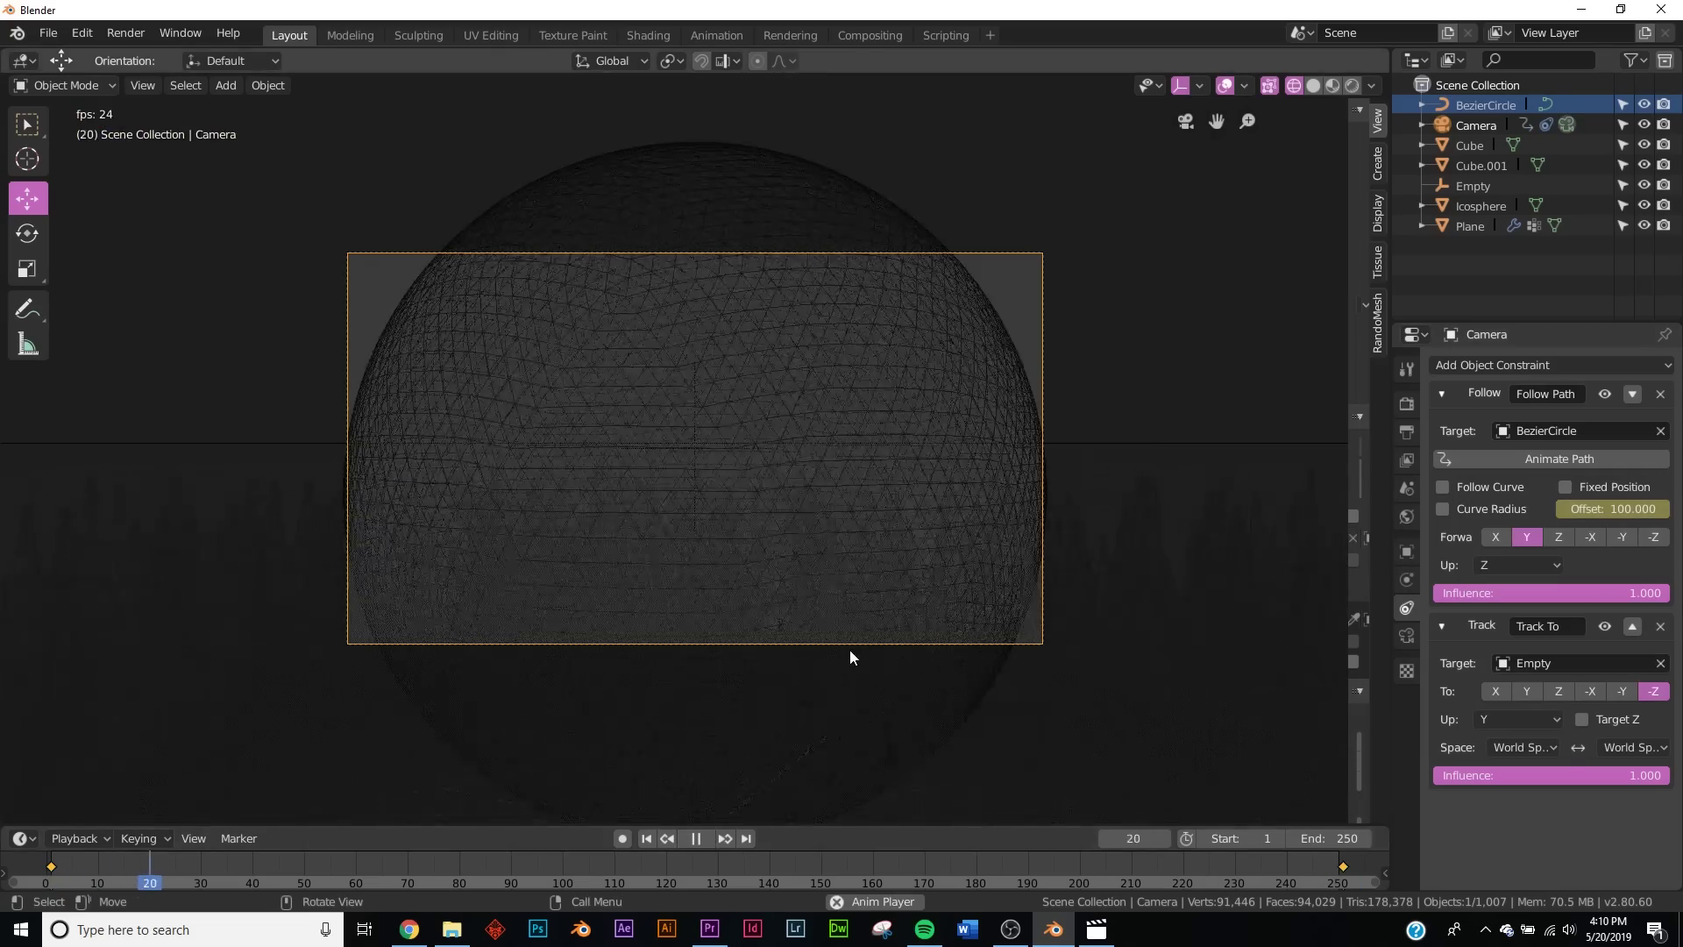
{"action": "left_click", "coordinate": [1208, 866]}
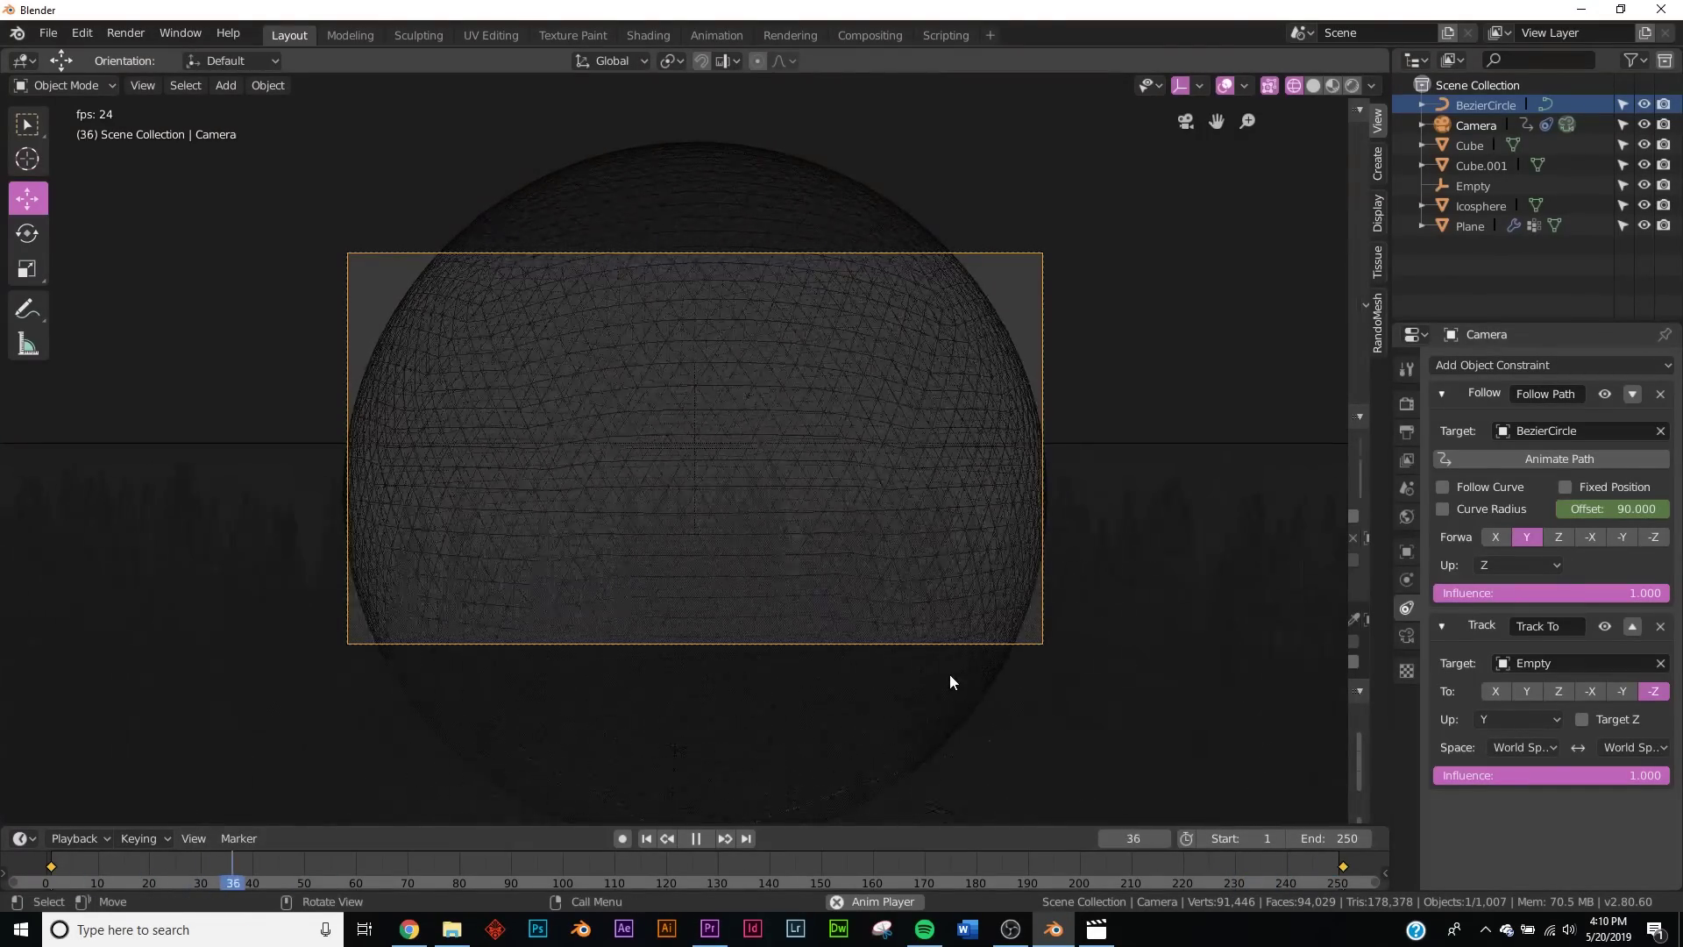
{"action": "left_click", "coordinate": [696, 838]}
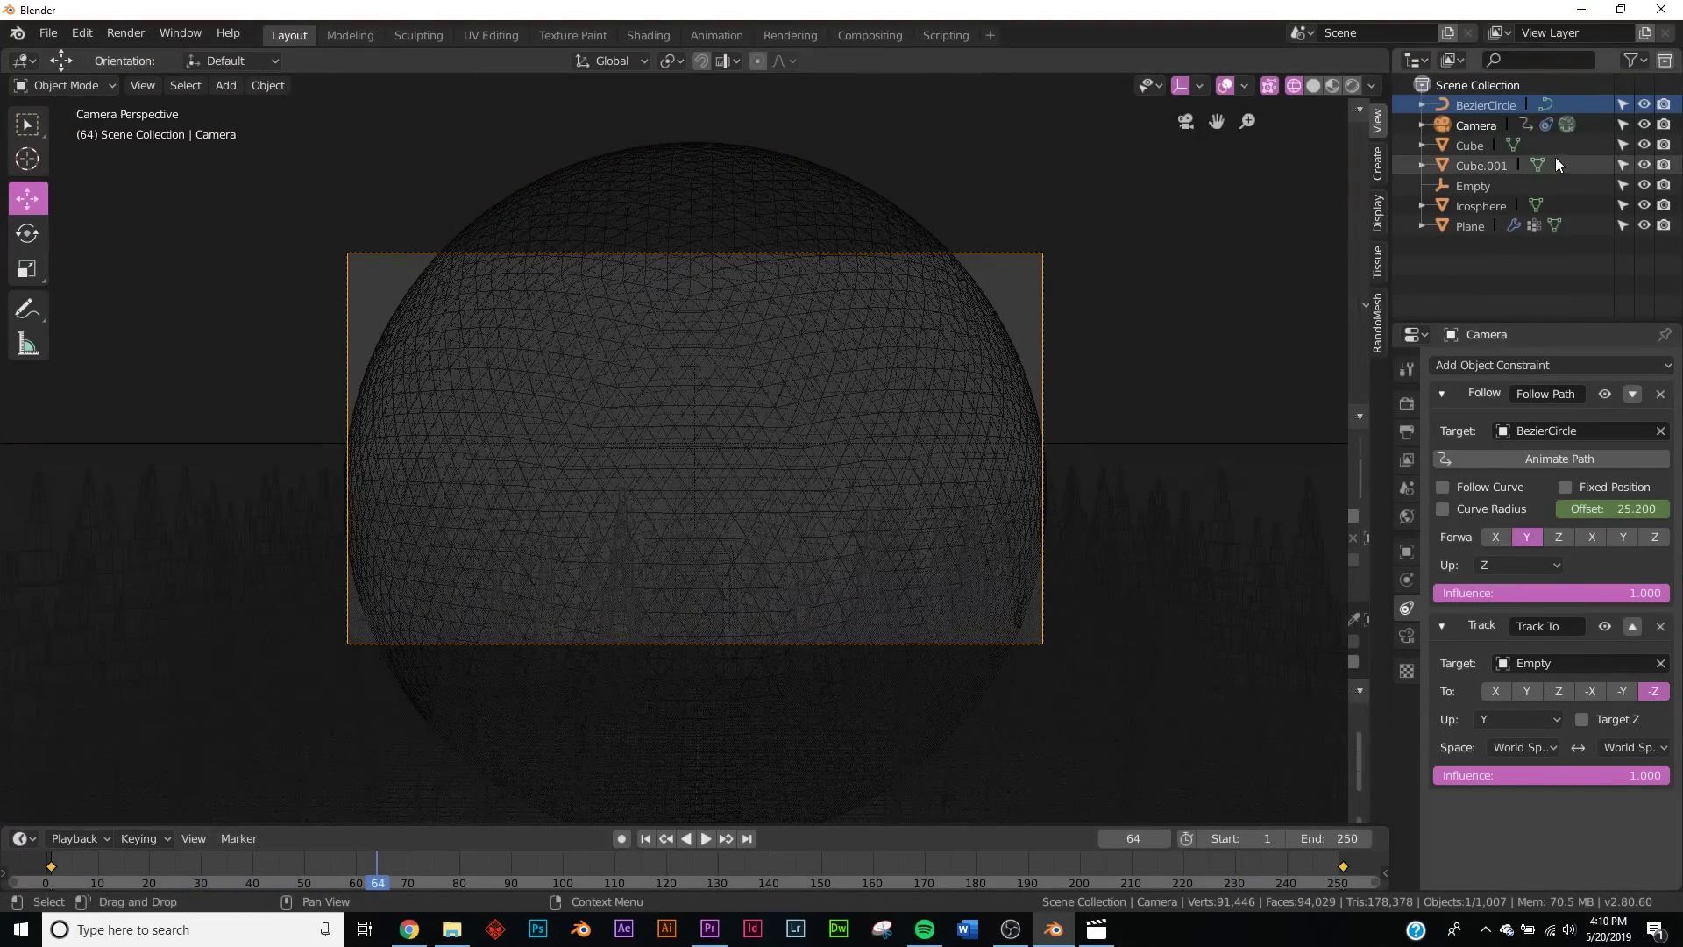
- Widen the camera's focal length to about 25mm so the sphere fits in frame
{"action": "left_click", "coordinate": [1491, 128]}
{"action": "left_click", "coordinate": [1403, 636]}
{"action": "left_click_drag", "start_coordinate": [1582, 458], "coordinate": [1532, 459]}
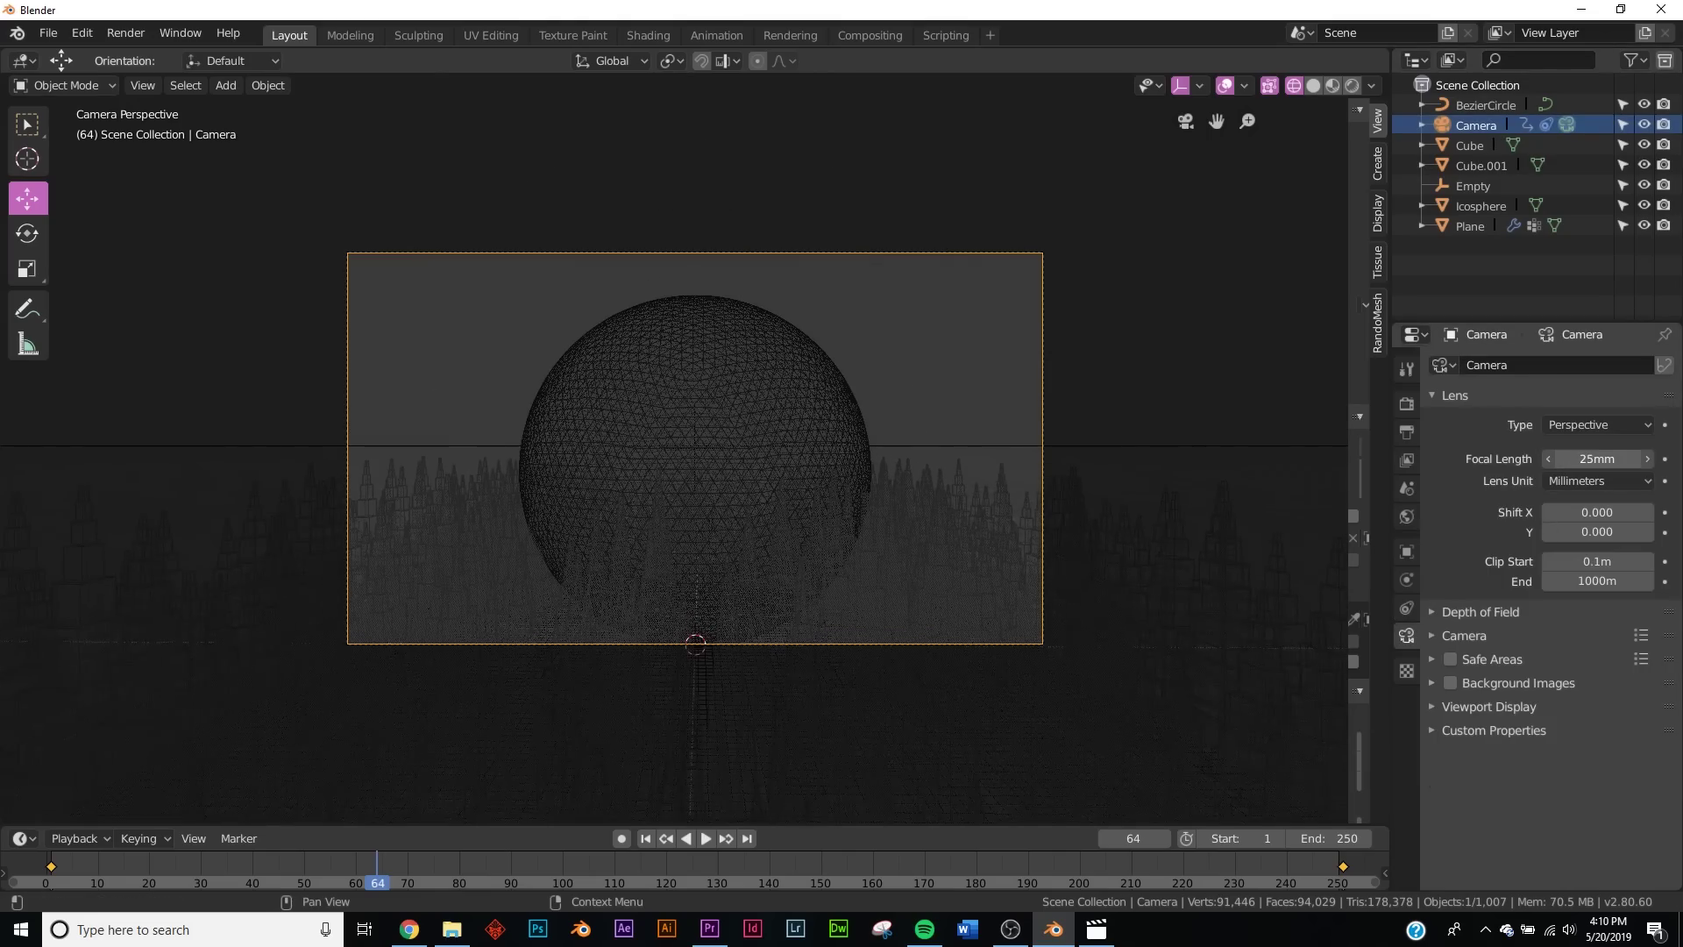
- Play the camera animation in solid shading and compare it with the finished render video
{"action": "key", "text": "z"}
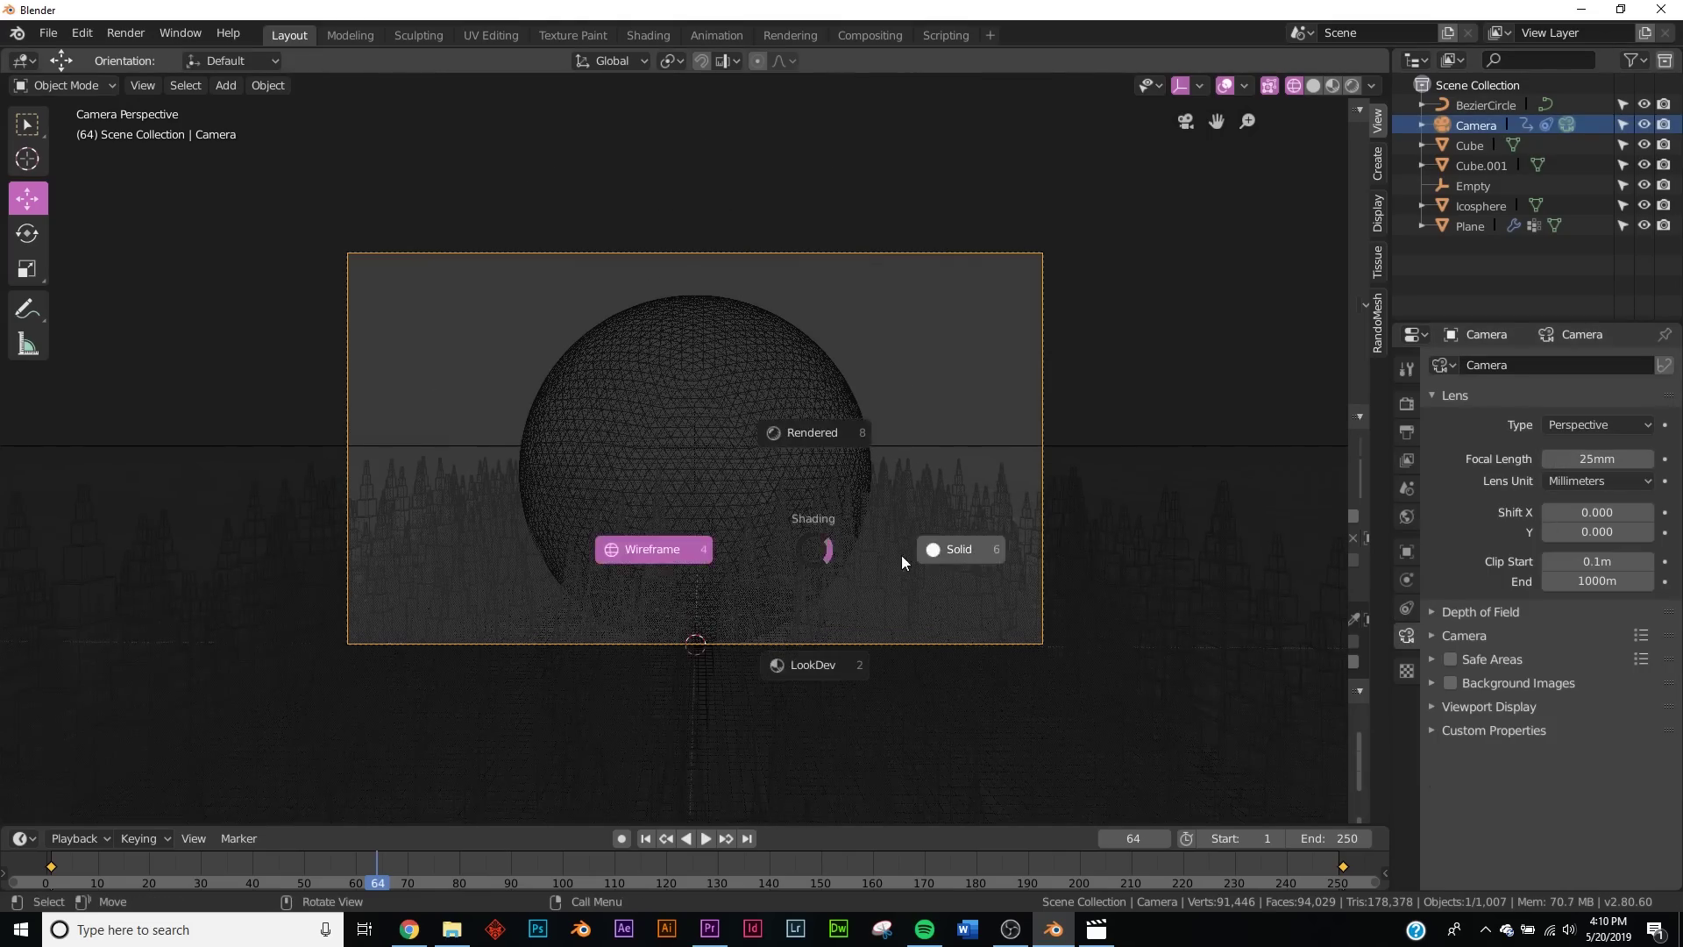
{"action": "left_click", "coordinate": [943, 551]}
{"action": "left_click", "coordinate": [707, 844]}
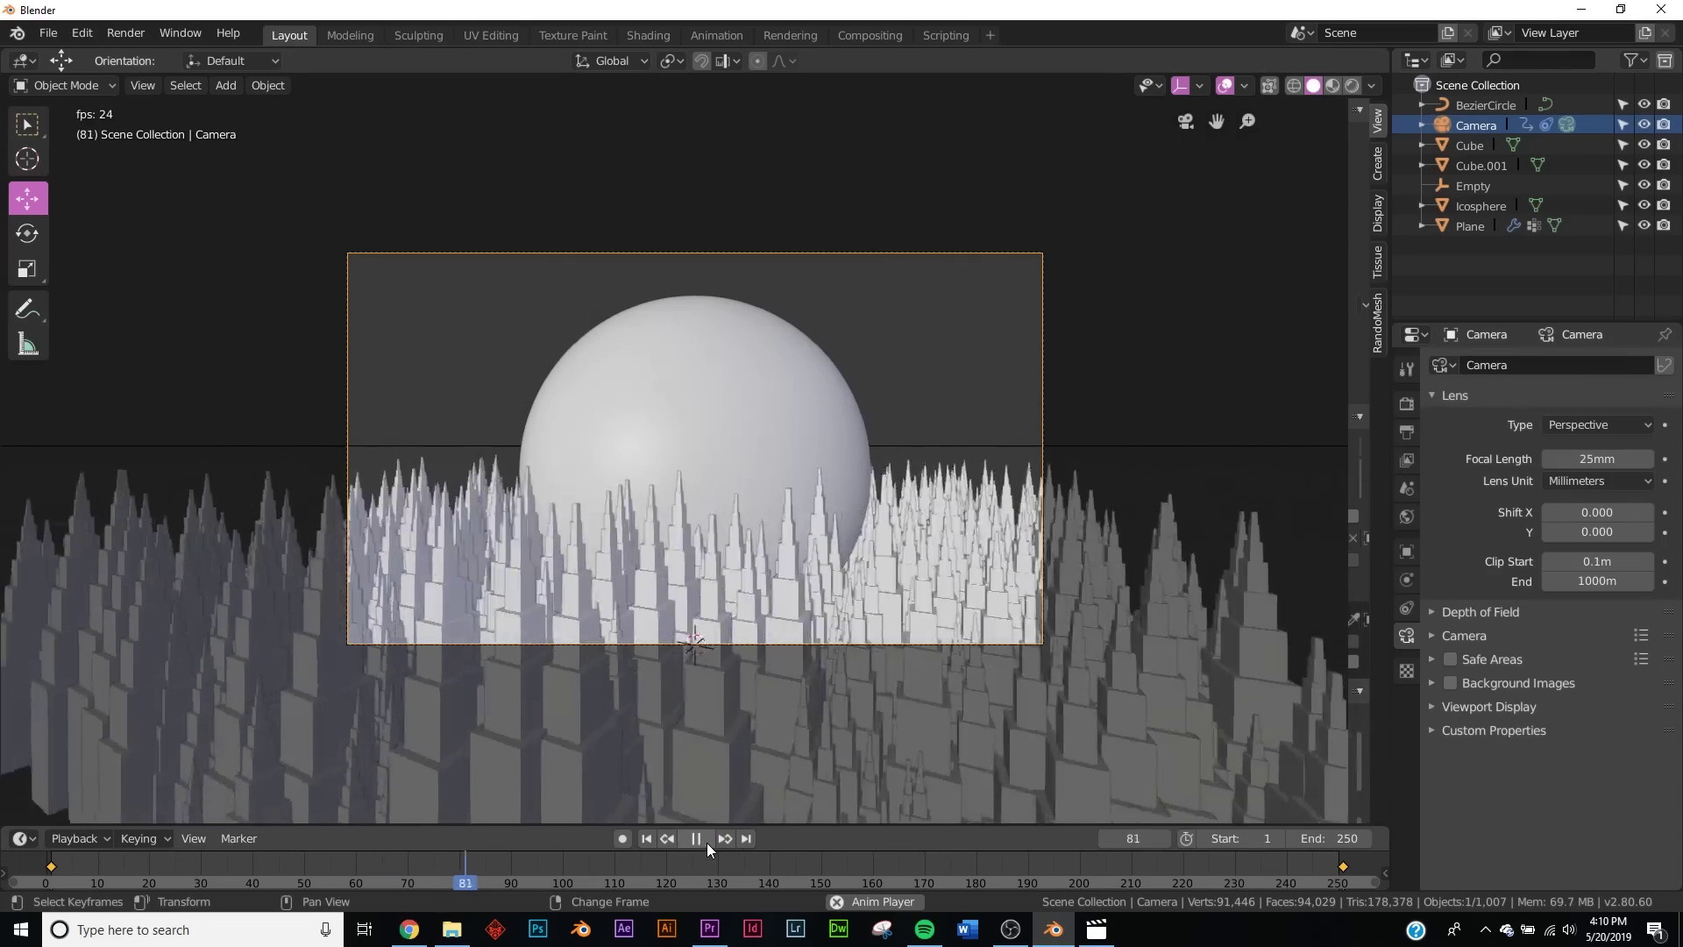
{"action": "scroll", "coordinate": [764, 672], "scroll_direction": "up", "scroll_amount": 3}
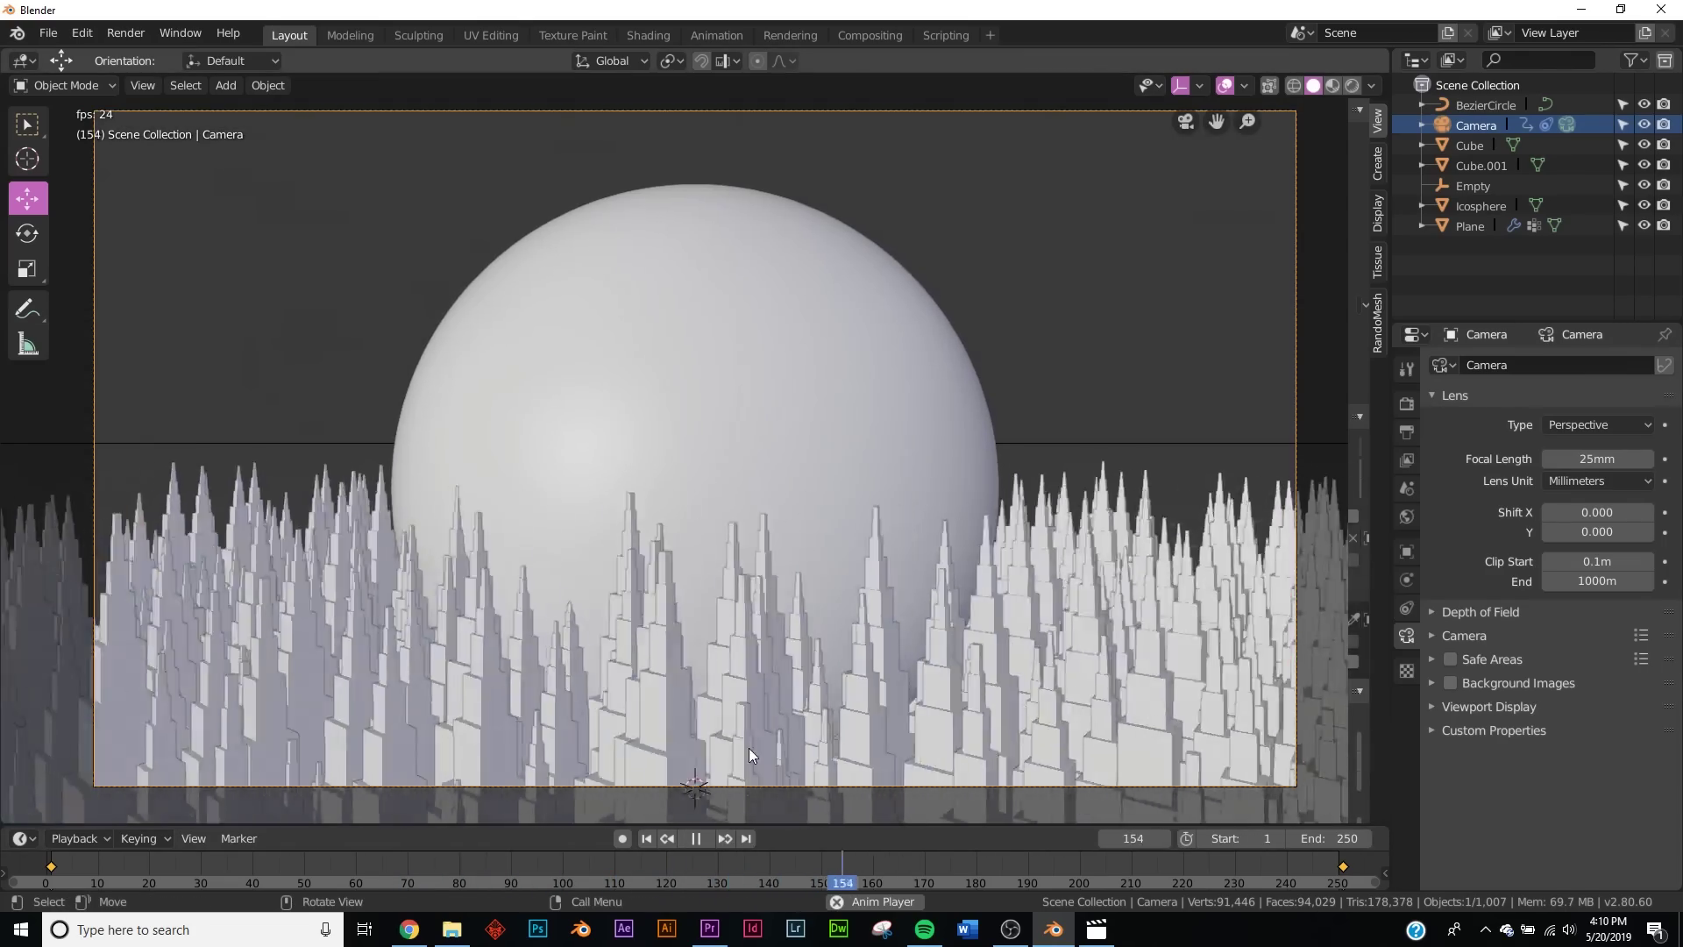
{"action": "left_click", "coordinate": [689, 841]}
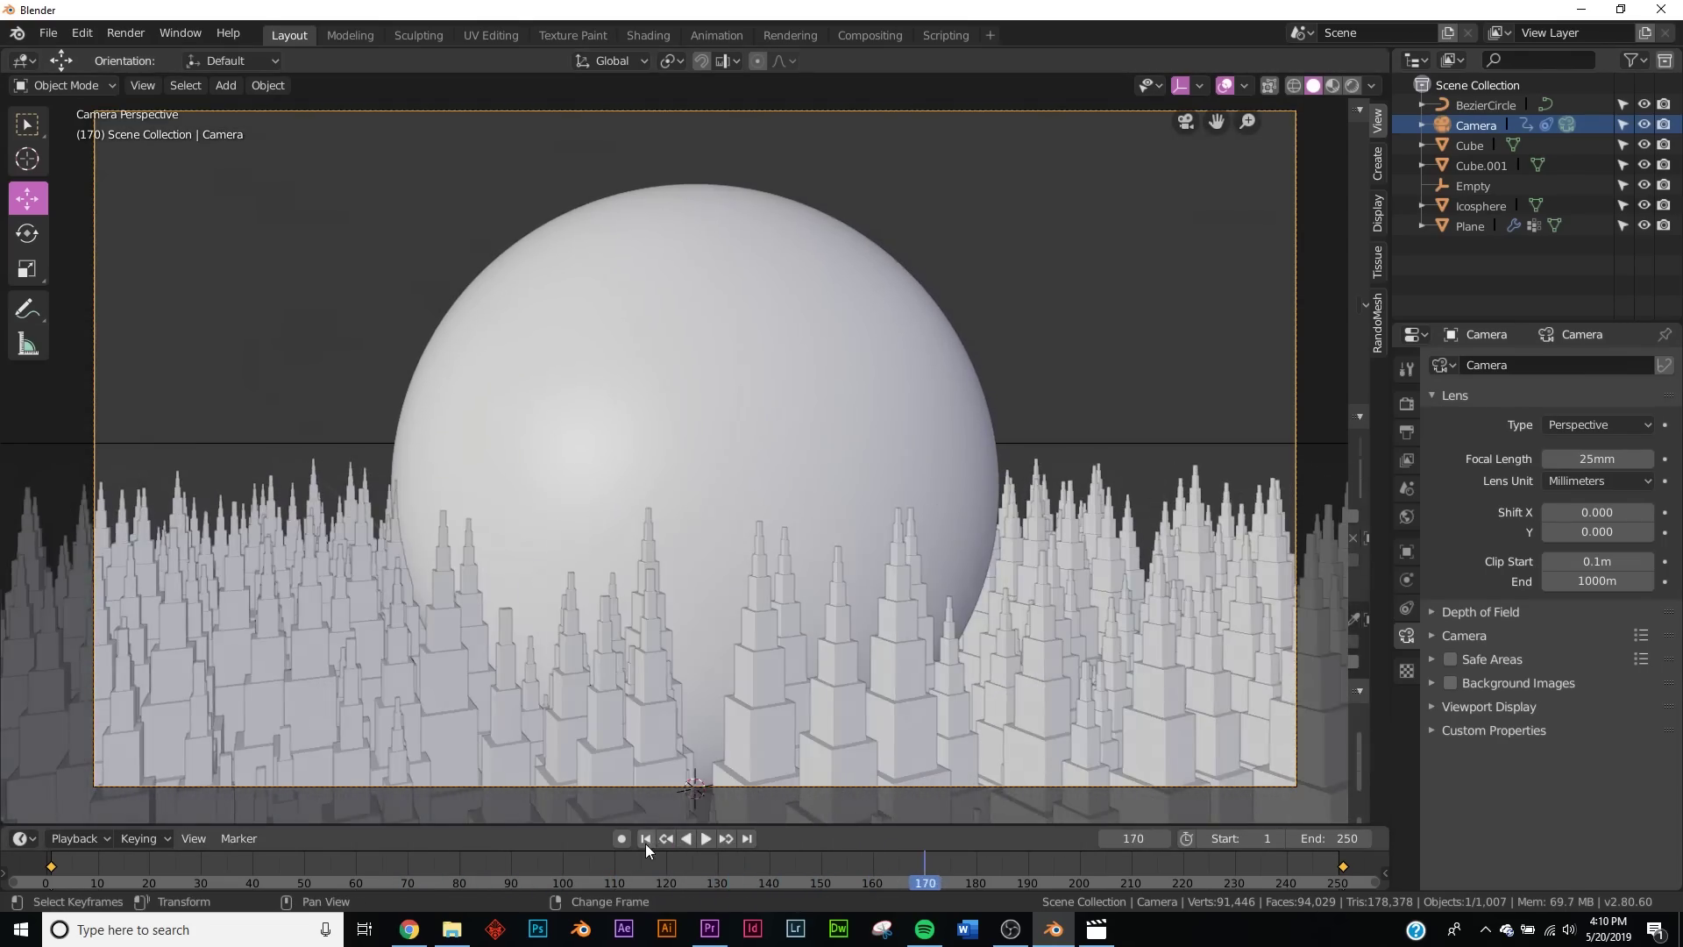
{"action": "left_click", "coordinate": [646, 842]}
{"action": "left_click", "coordinate": [1102, 935]}
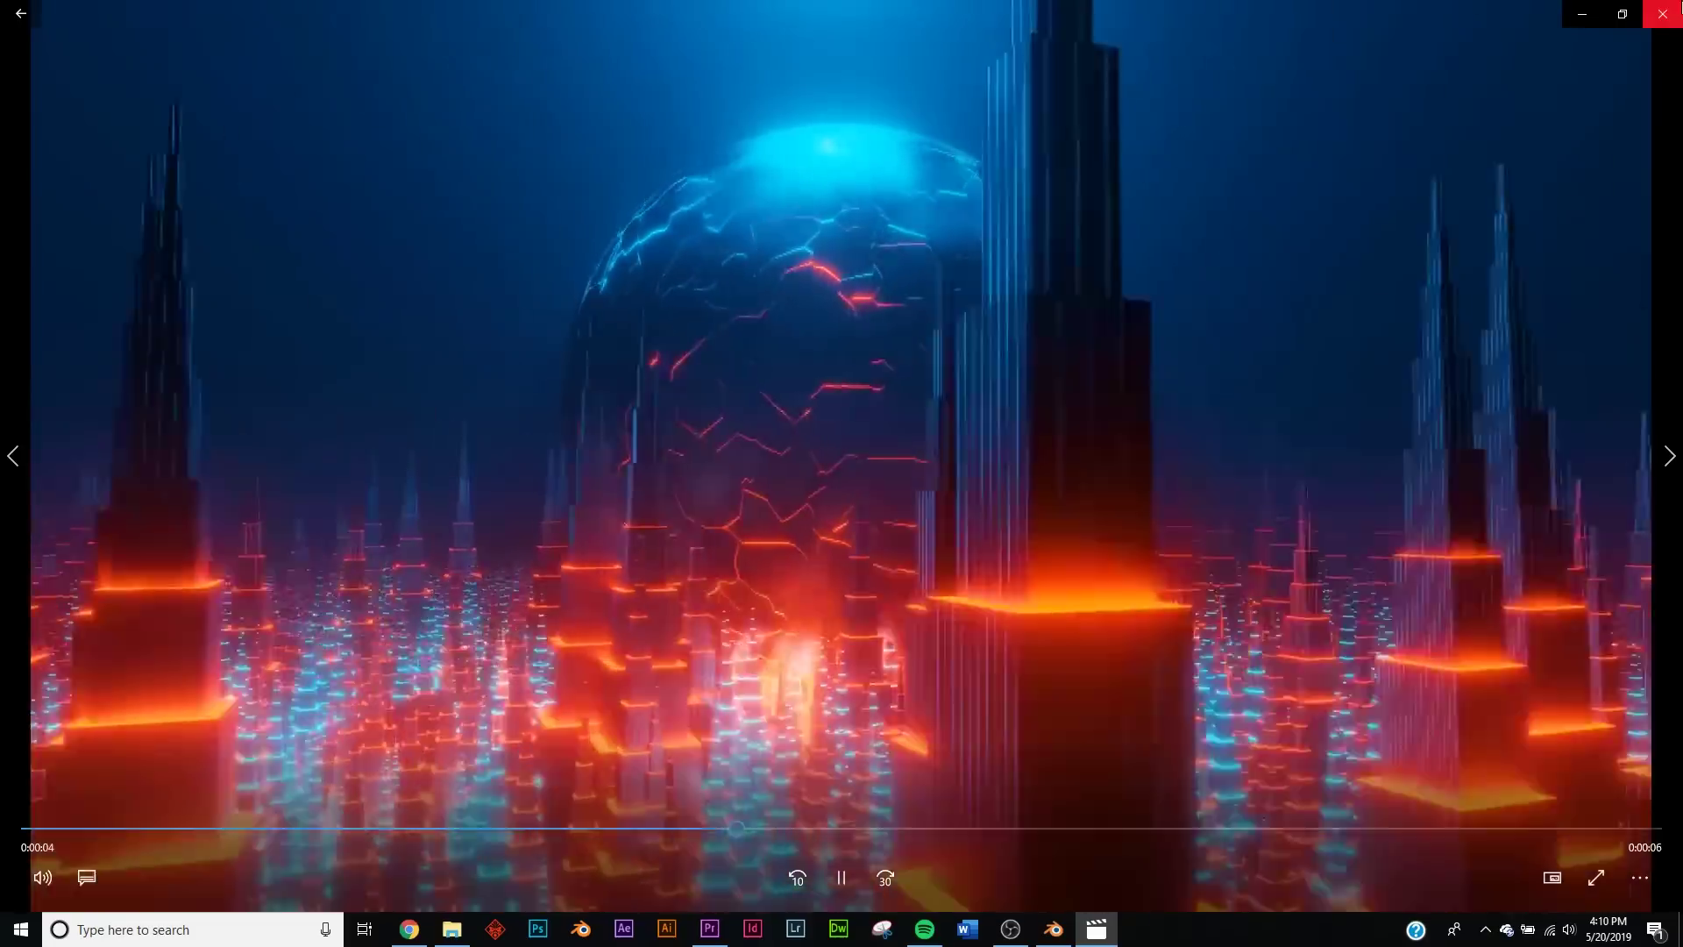
{"action": "left_click", "coordinate": [1663, 13]}
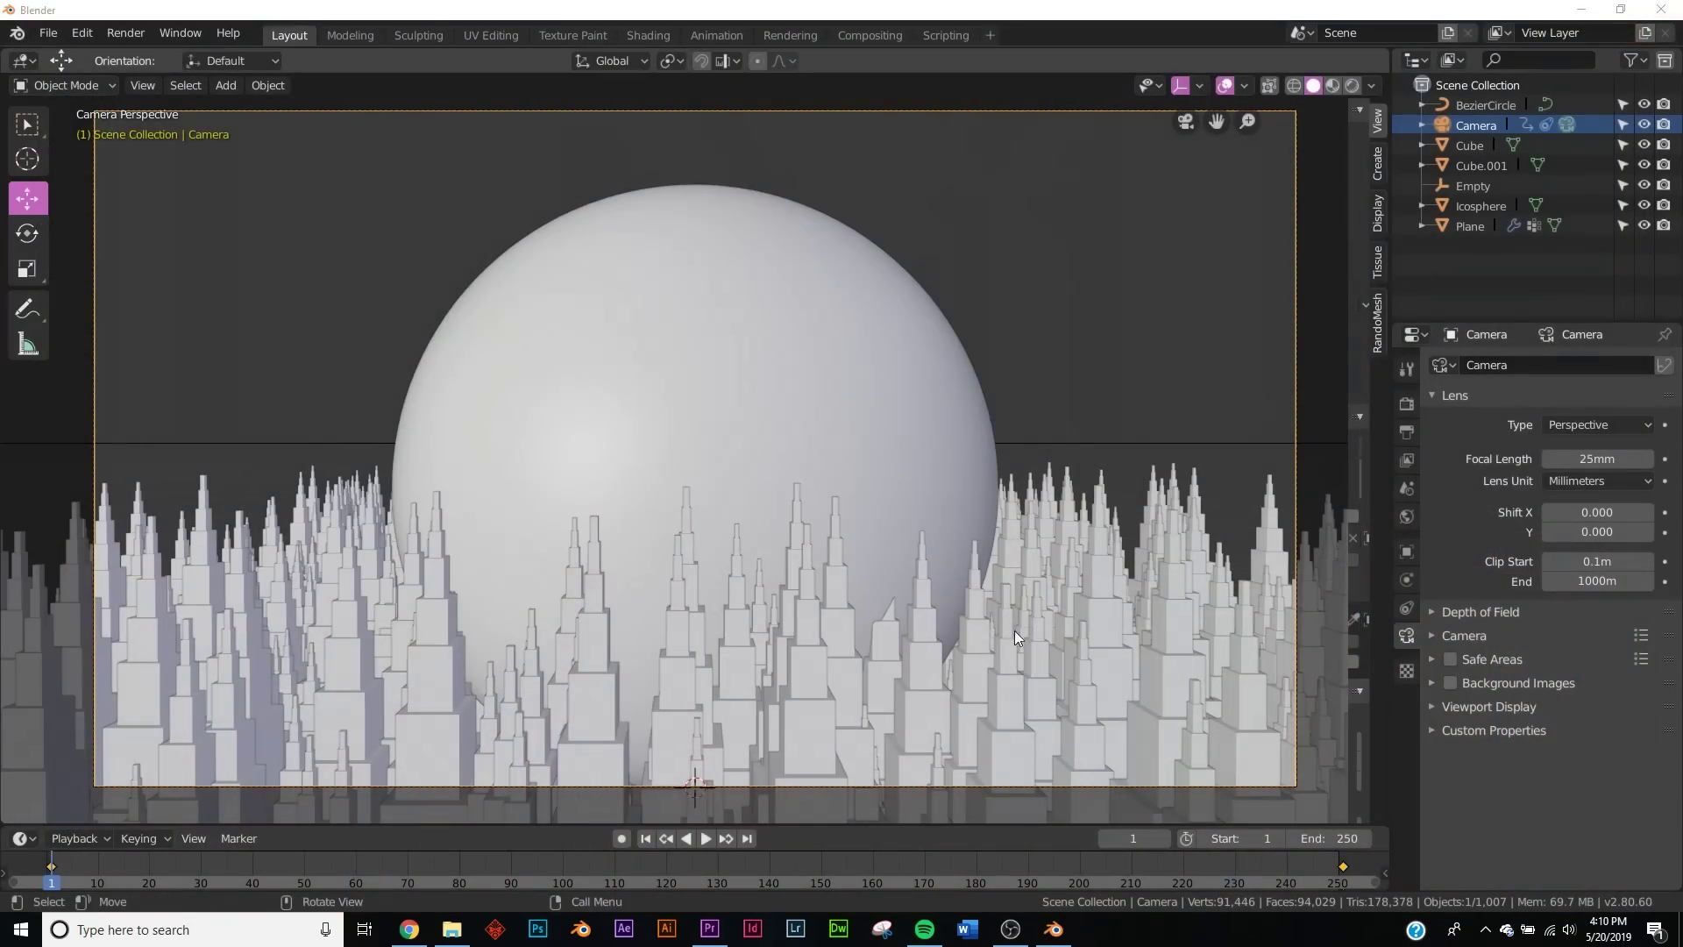
- Drag the Plane's particle Number down to 176 to thin the towers
{"action": "left_click", "coordinate": [1134, 586]}
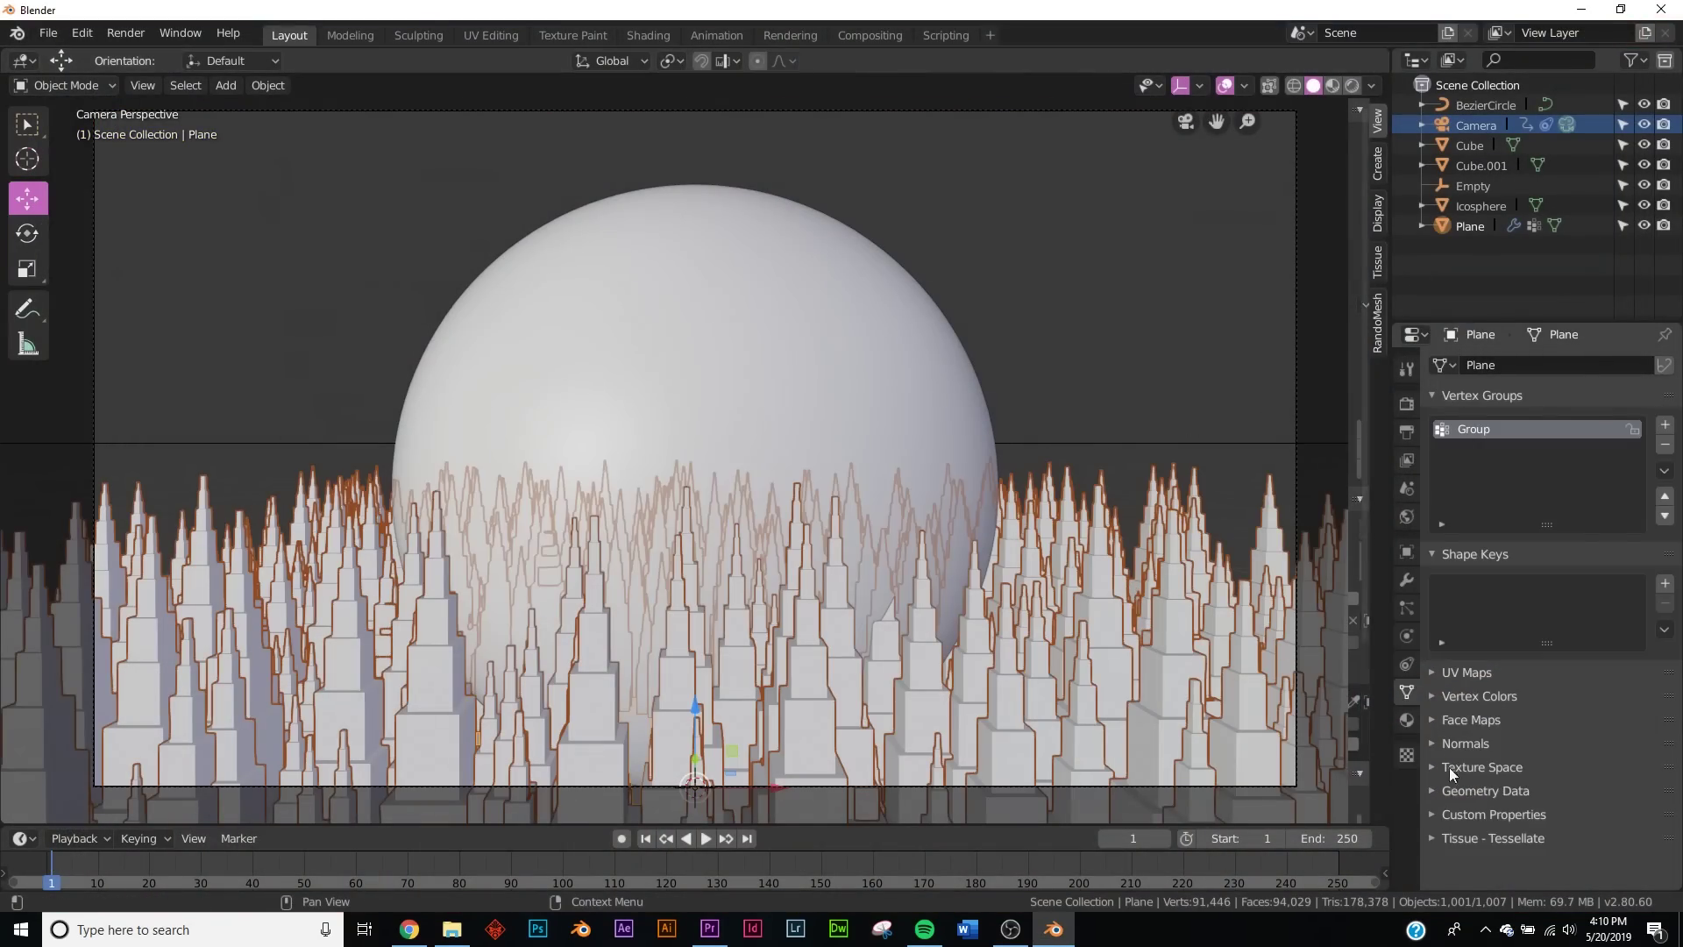
{"action": "left_click", "coordinate": [1406, 606]}
{"action": "left_click_drag", "start_coordinate": [1582, 557], "coordinate": [1345, 557]}
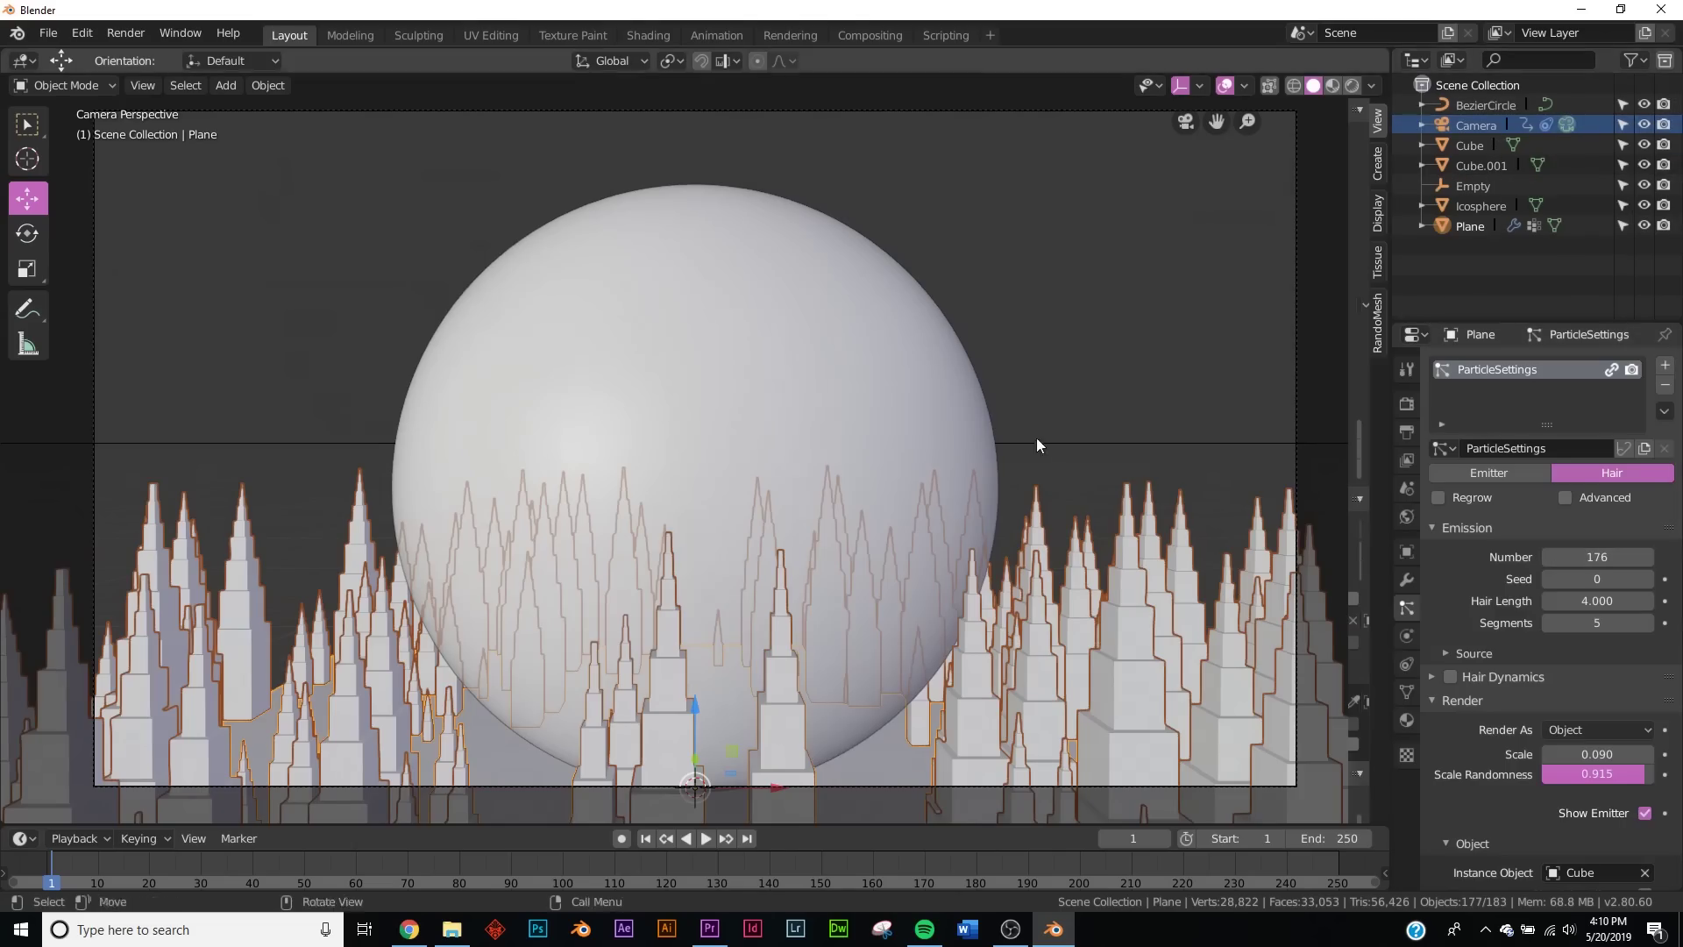
- Lower the BezierCircle to Z 3.0618 m and scale it up to 12.915
{"action": "key", "text": "KP_0"}
{"action": "key", "text": "KP_0"}
{"action": "left_click", "coordinate": [1481, 105]}
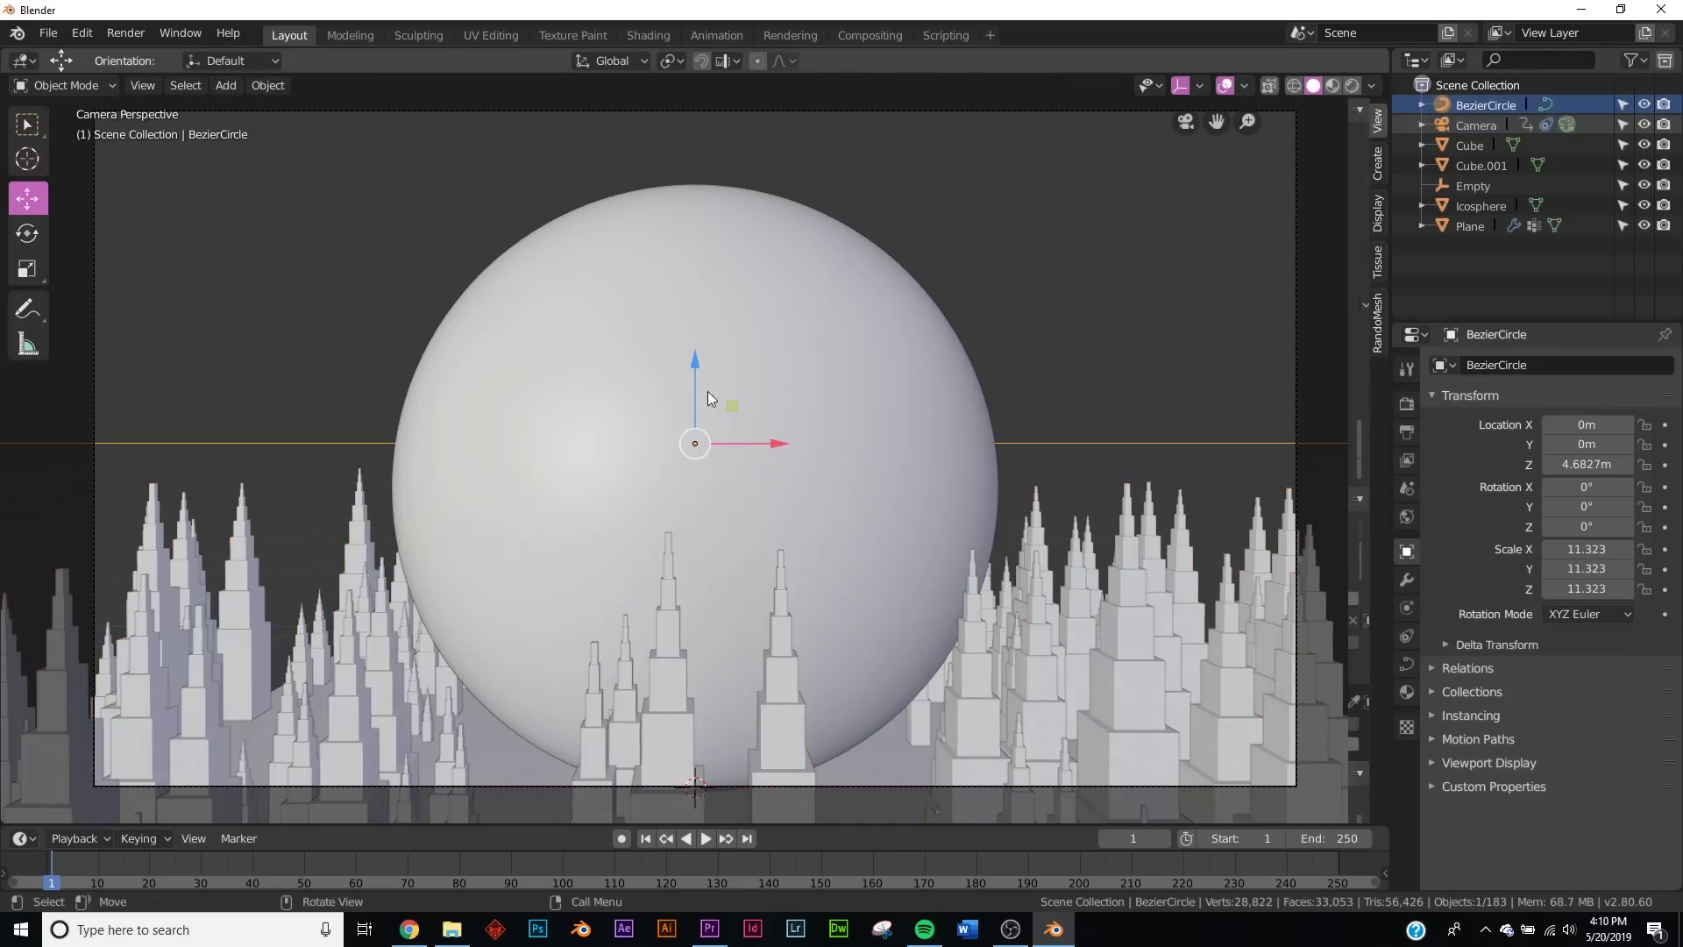
{"action": "left_click_drag", "start_coordinate": [692, 370], "coordinate": [736, 430]}
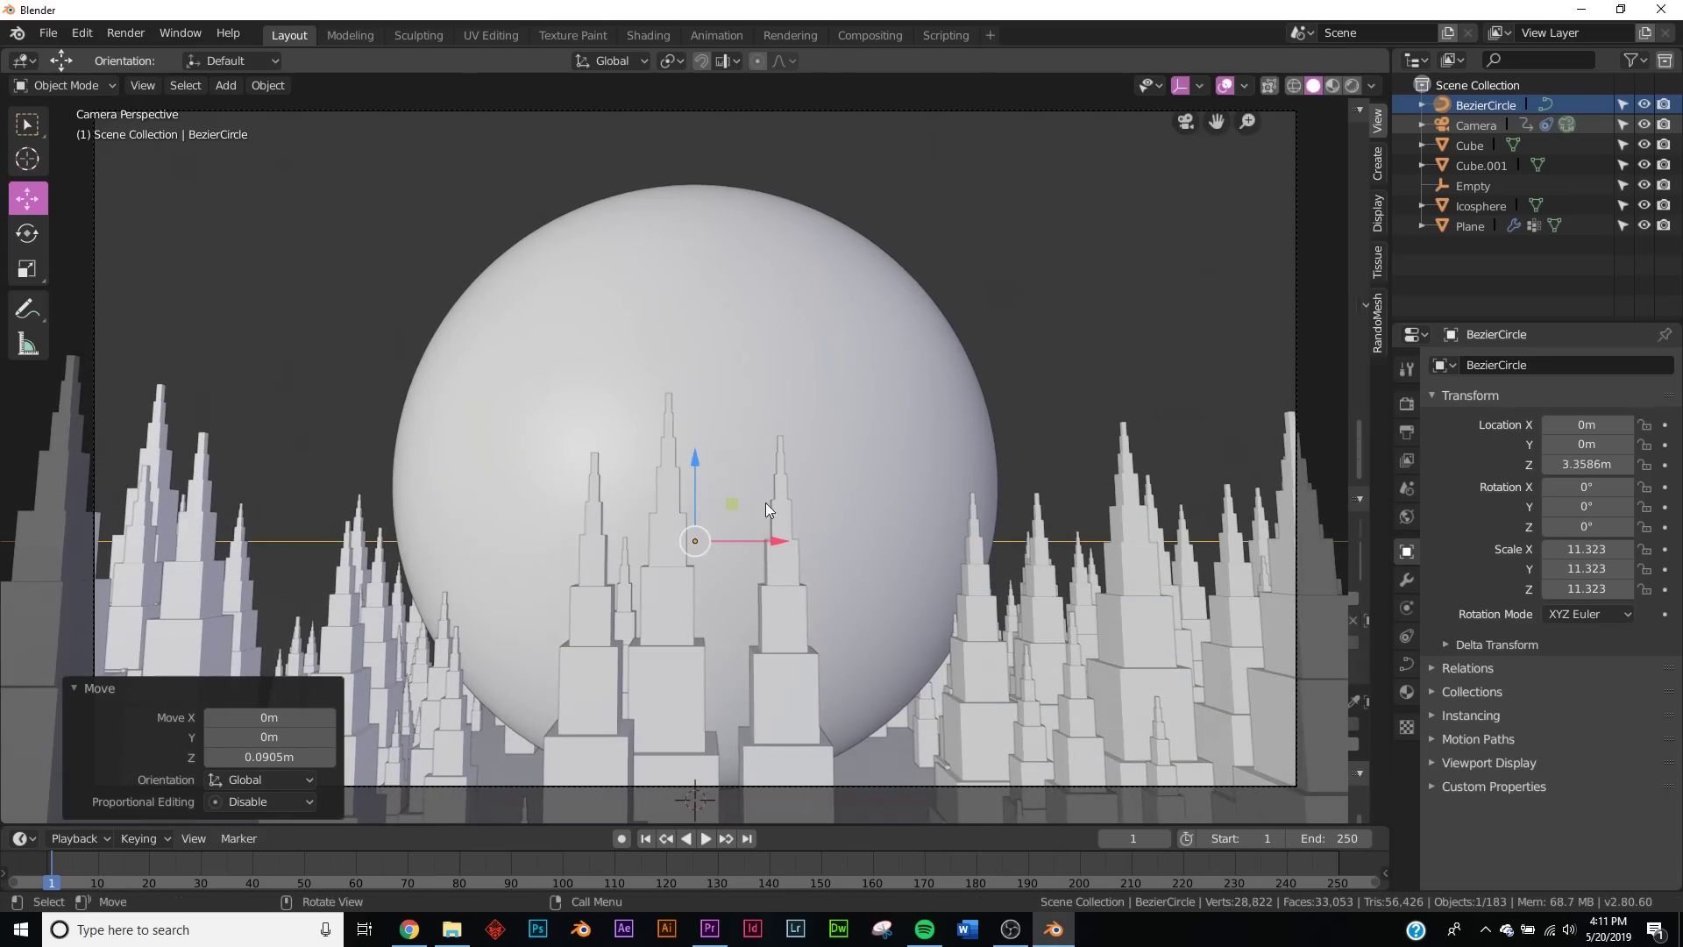
{"action": "left_click", "coordinate": [205, 686]}
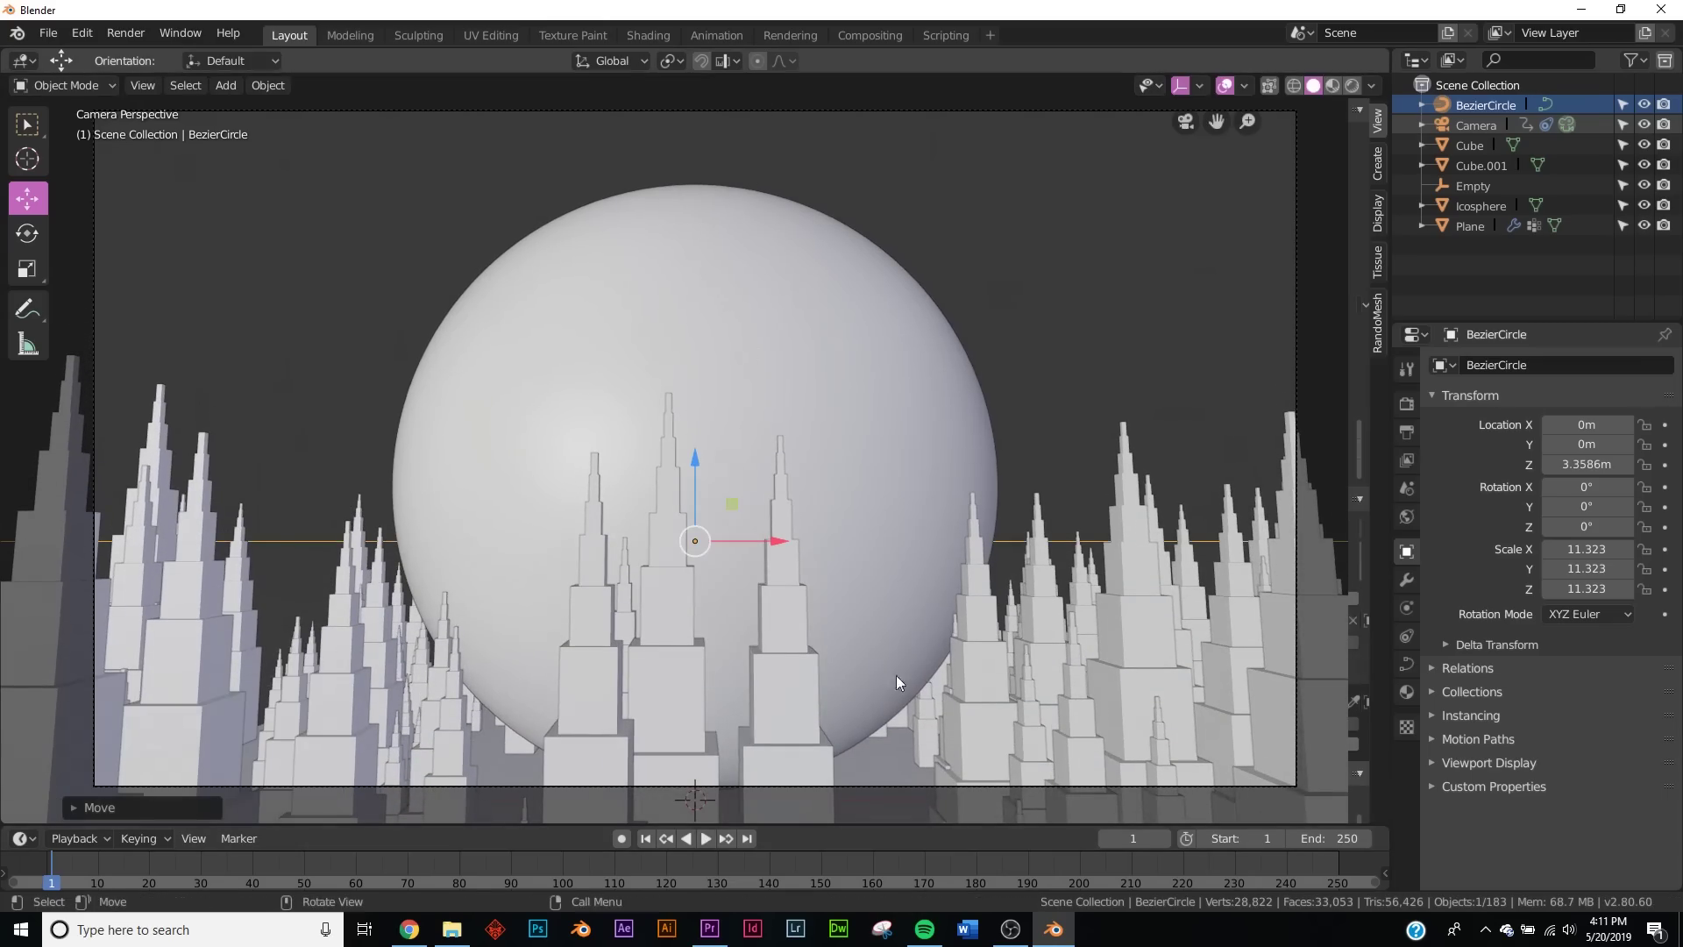
{"action": "key", "text": "s"}
{"action": "left_click", "coordinate": [1086, 544]}
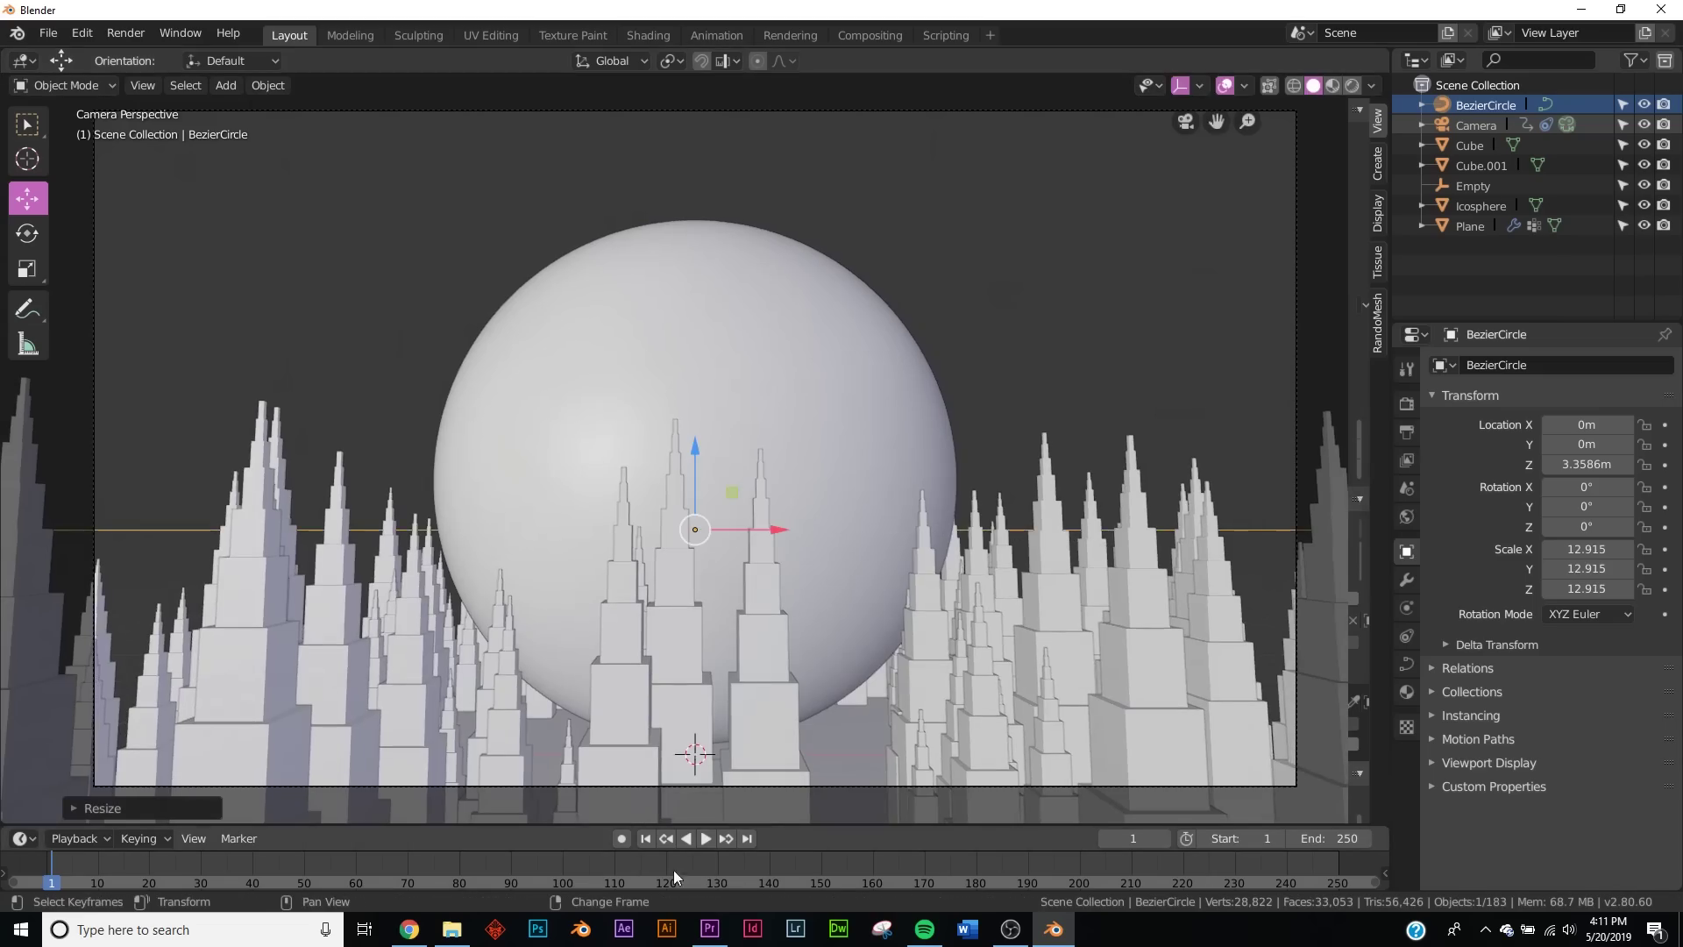
- Replay the camera animation, then orbit out and select the tower Plane
{"action": "left_click", "coordinate": [706, 839]}
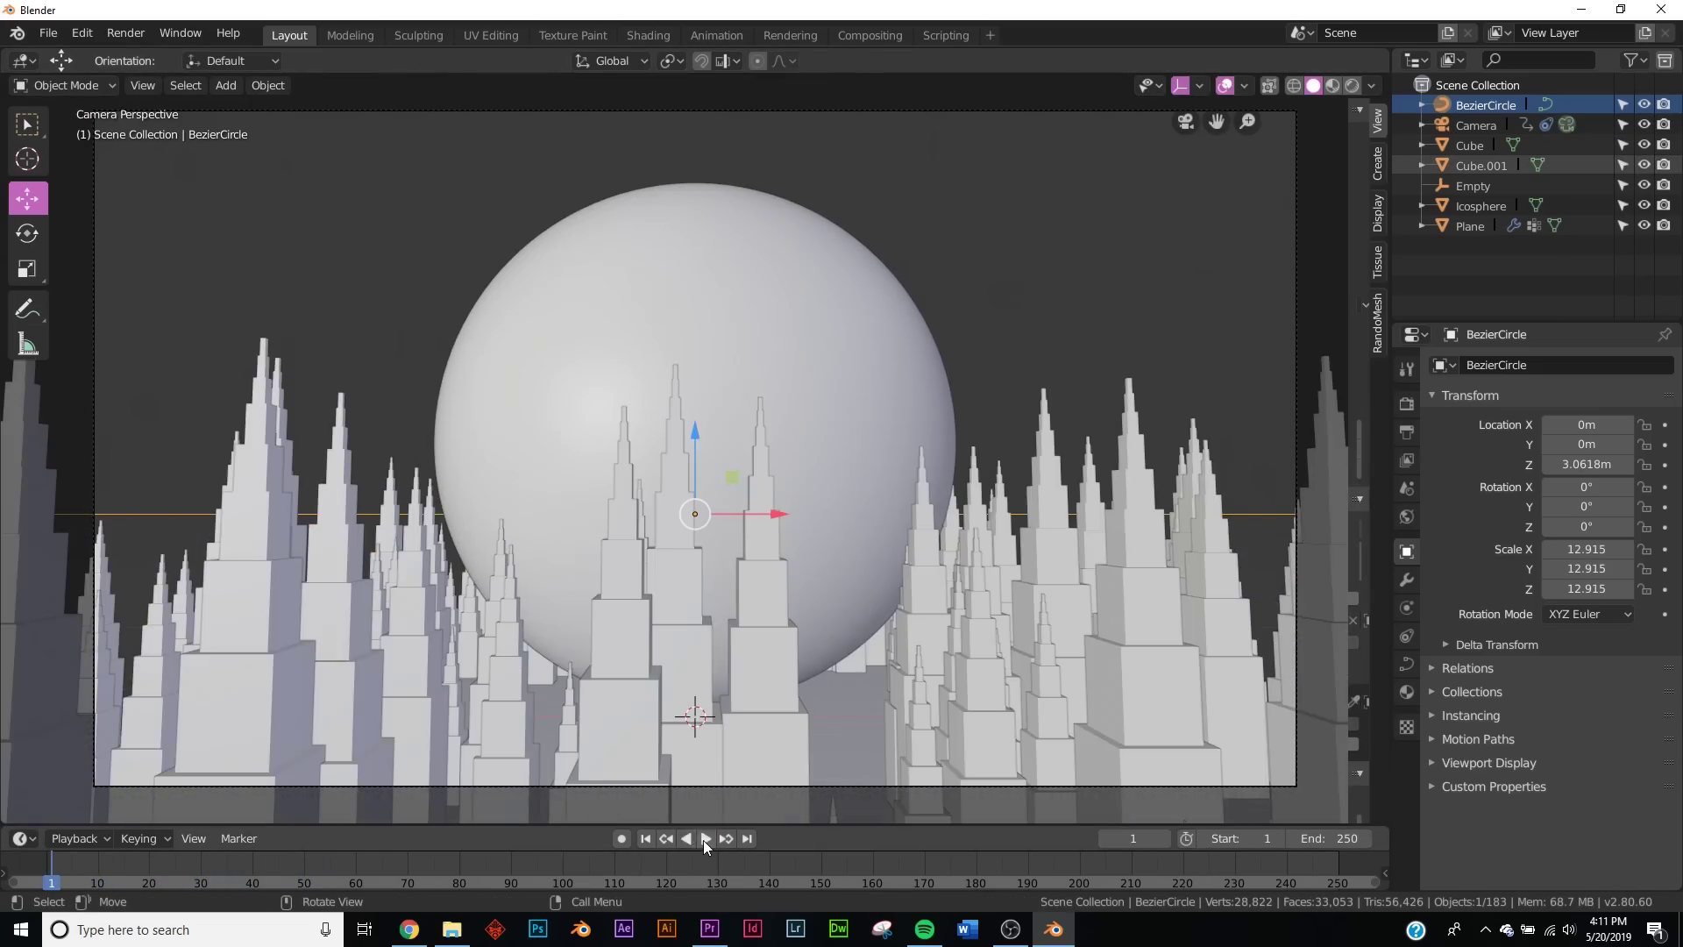
{"action": "left_click", "coordinate": [703, 839]}
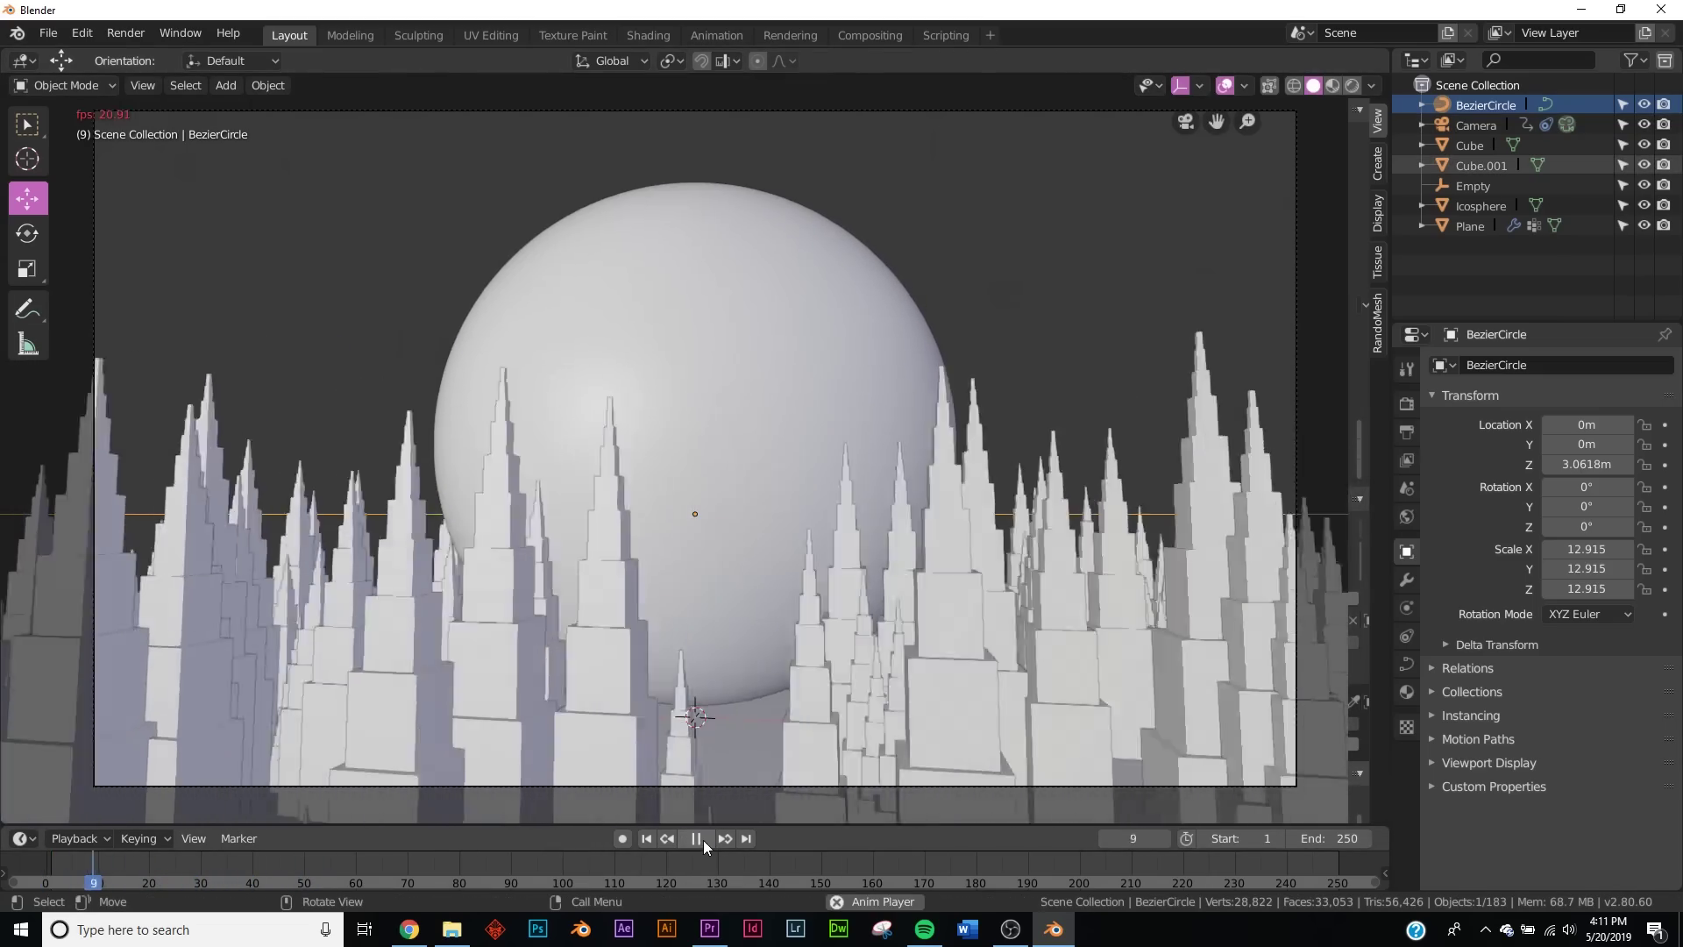
{"action": "left_click", "coordinate": [695, 844]}
{"action": "left_click", "coordinate": [650, 841]}
{"action": "middle_click_drag", "start_coordinate": [861, 444], "coordinate": [845, 536]}
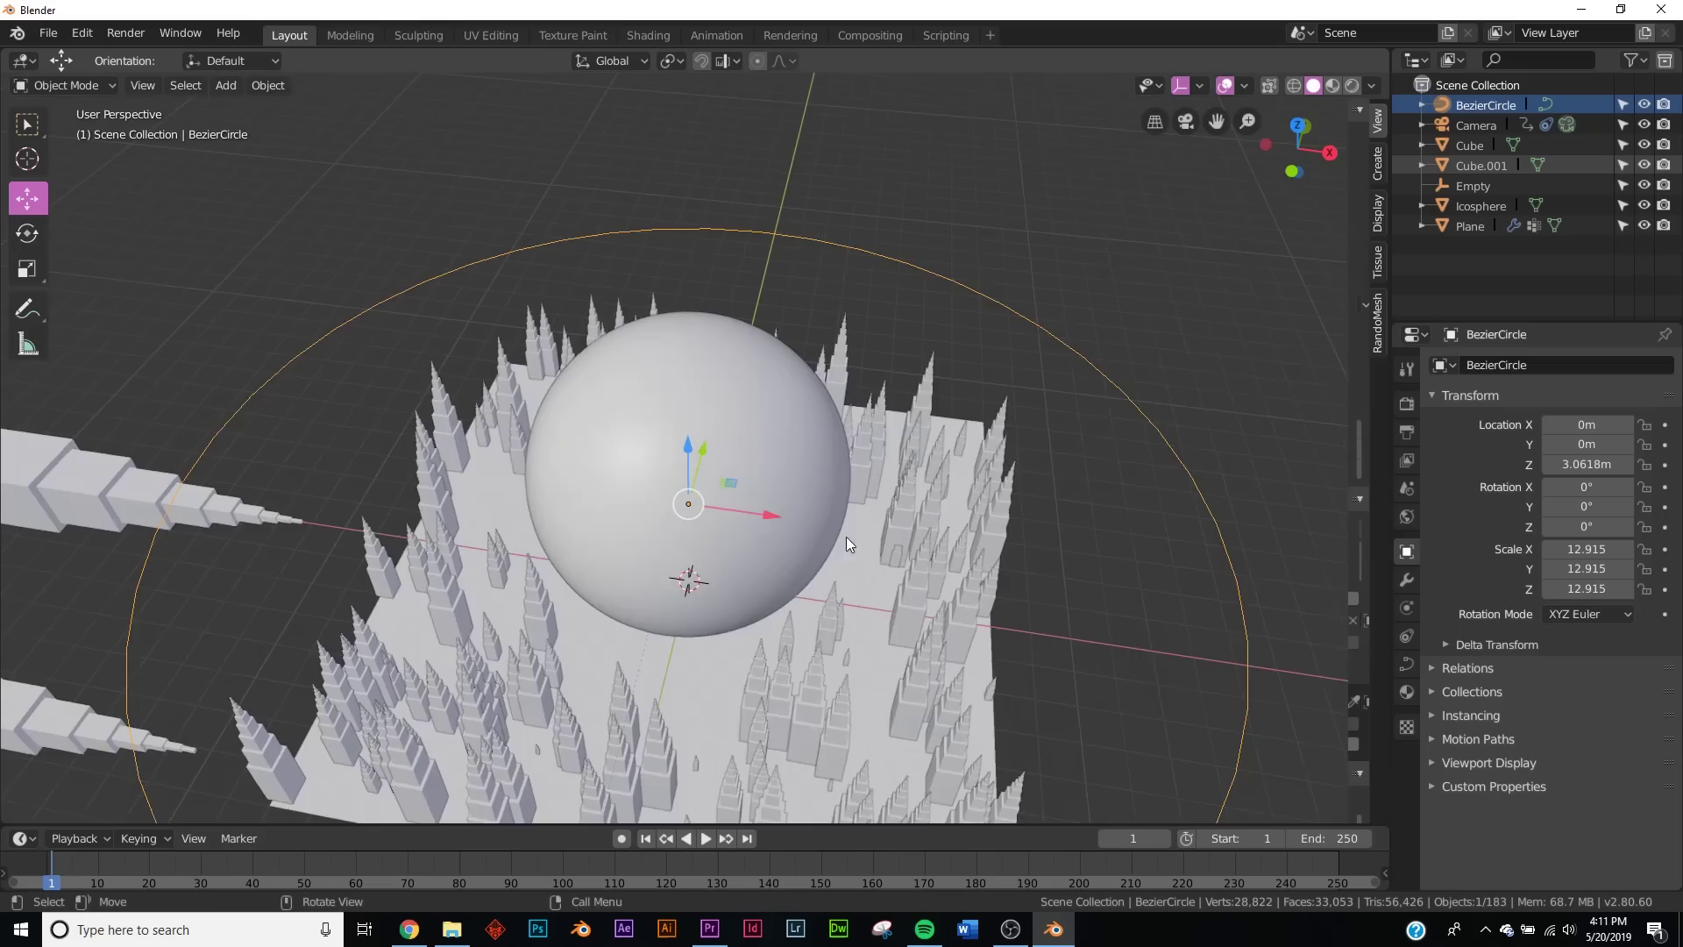
{"action": "middle_click_drag", "start_coordinate": [892, 593], "coordinate": [903, 505], "text": "shift"}
{"action": "left_click", "coordinate": [897, 524]}
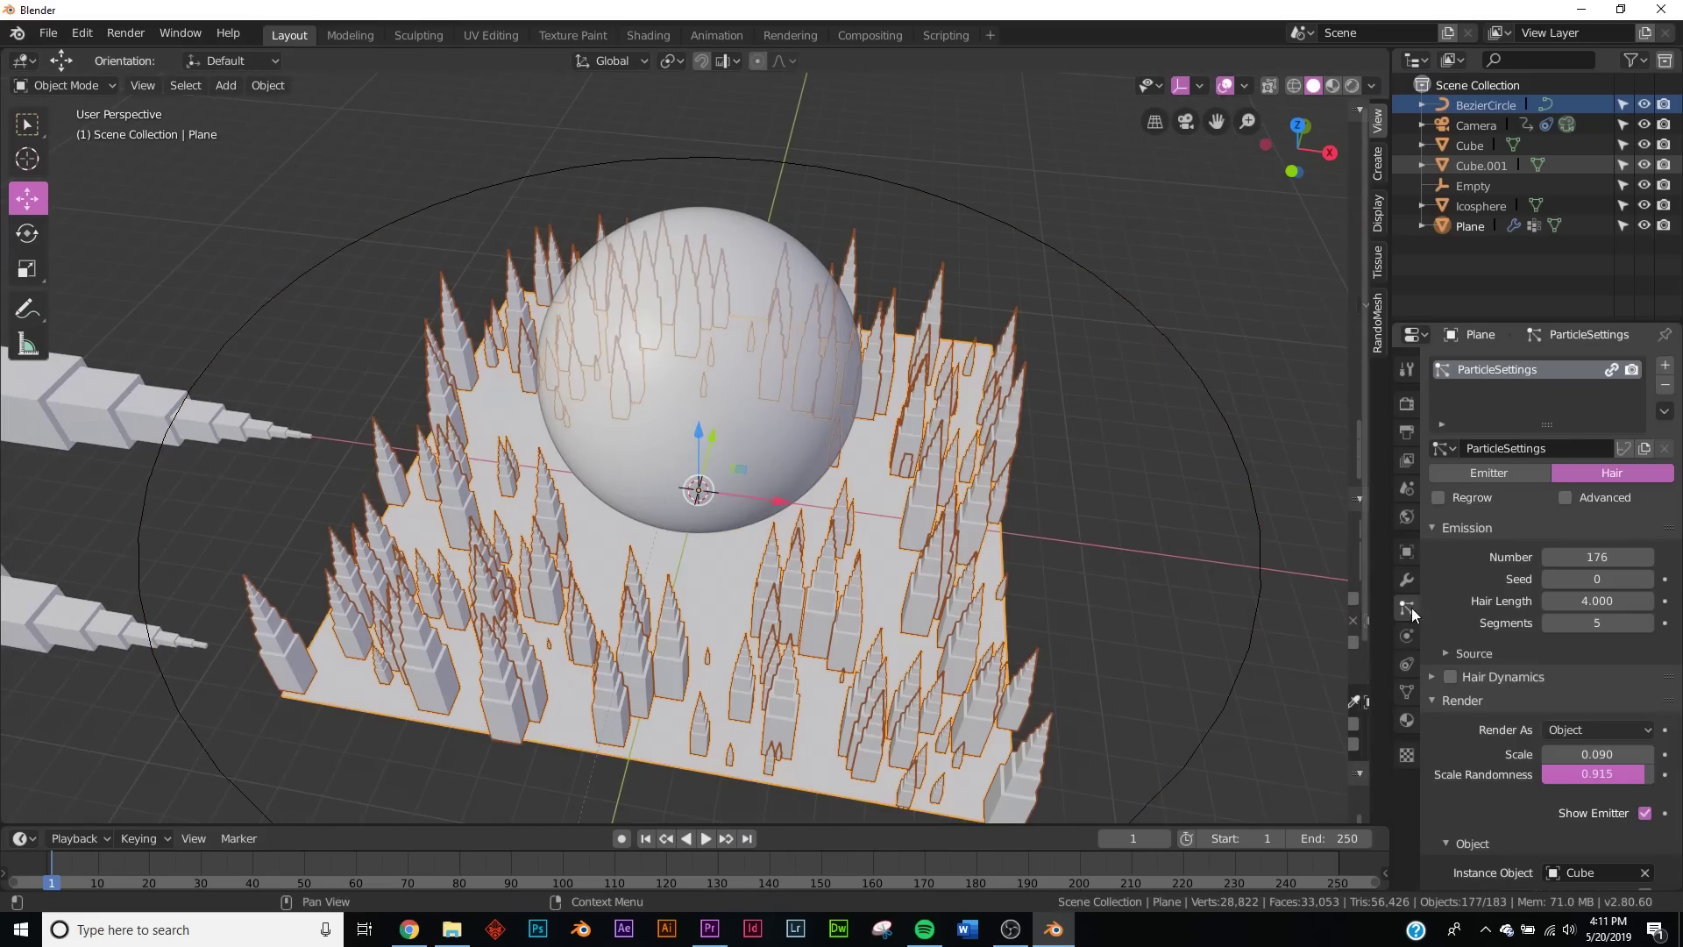
- Add a second hair particle system rendered as Cube.001 object instances
{"action": "left_click", "coordinate": [1664, 368]}
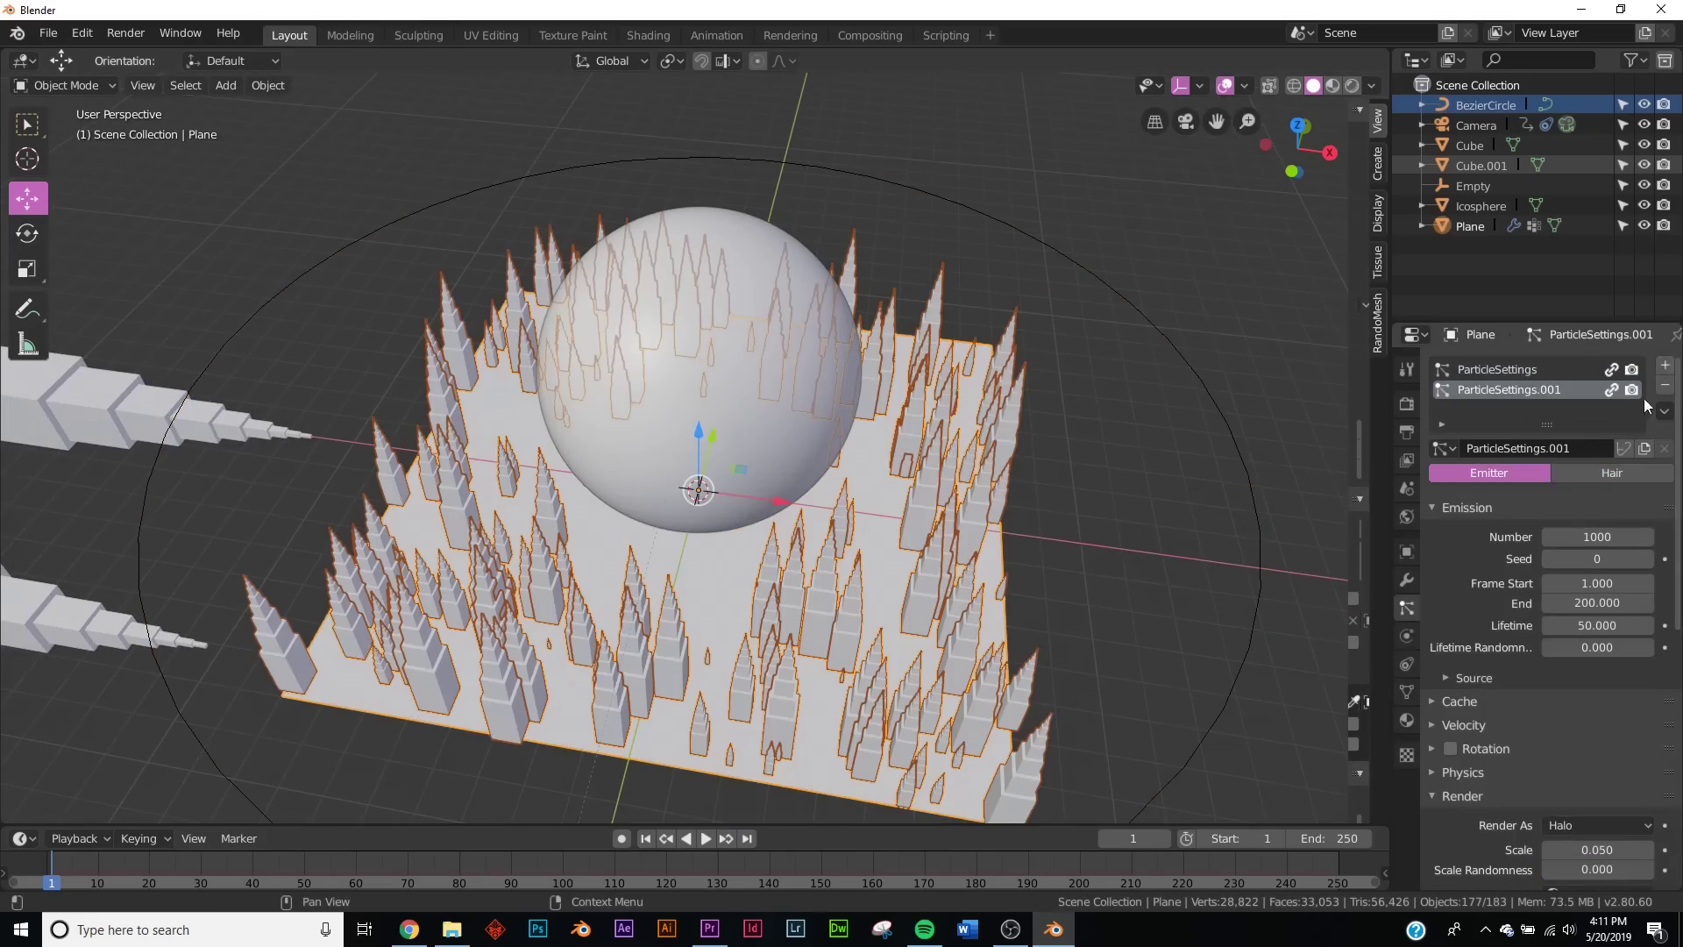
{"action": "left_click", "coordinate": [1612, 473]}
{"action": "scroll", "coordinate": [1547, 610], "scroll_direction": "down", "scroll_amount": 3}
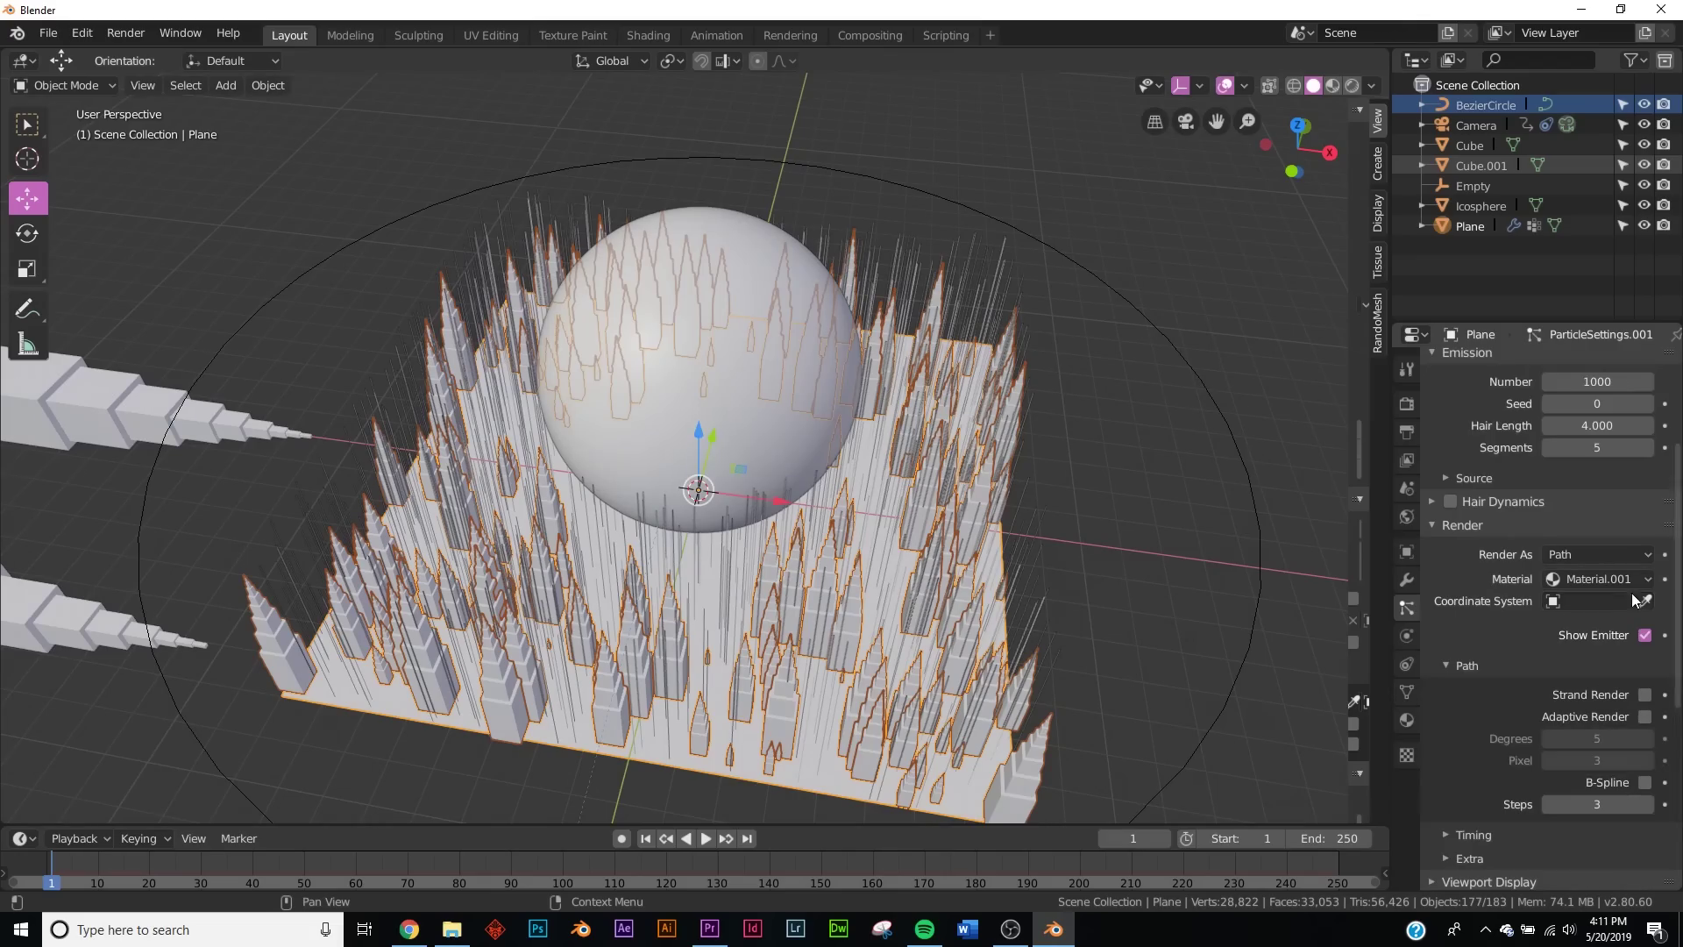
{"action": "left_click", "coordinate": [1576, 554]}
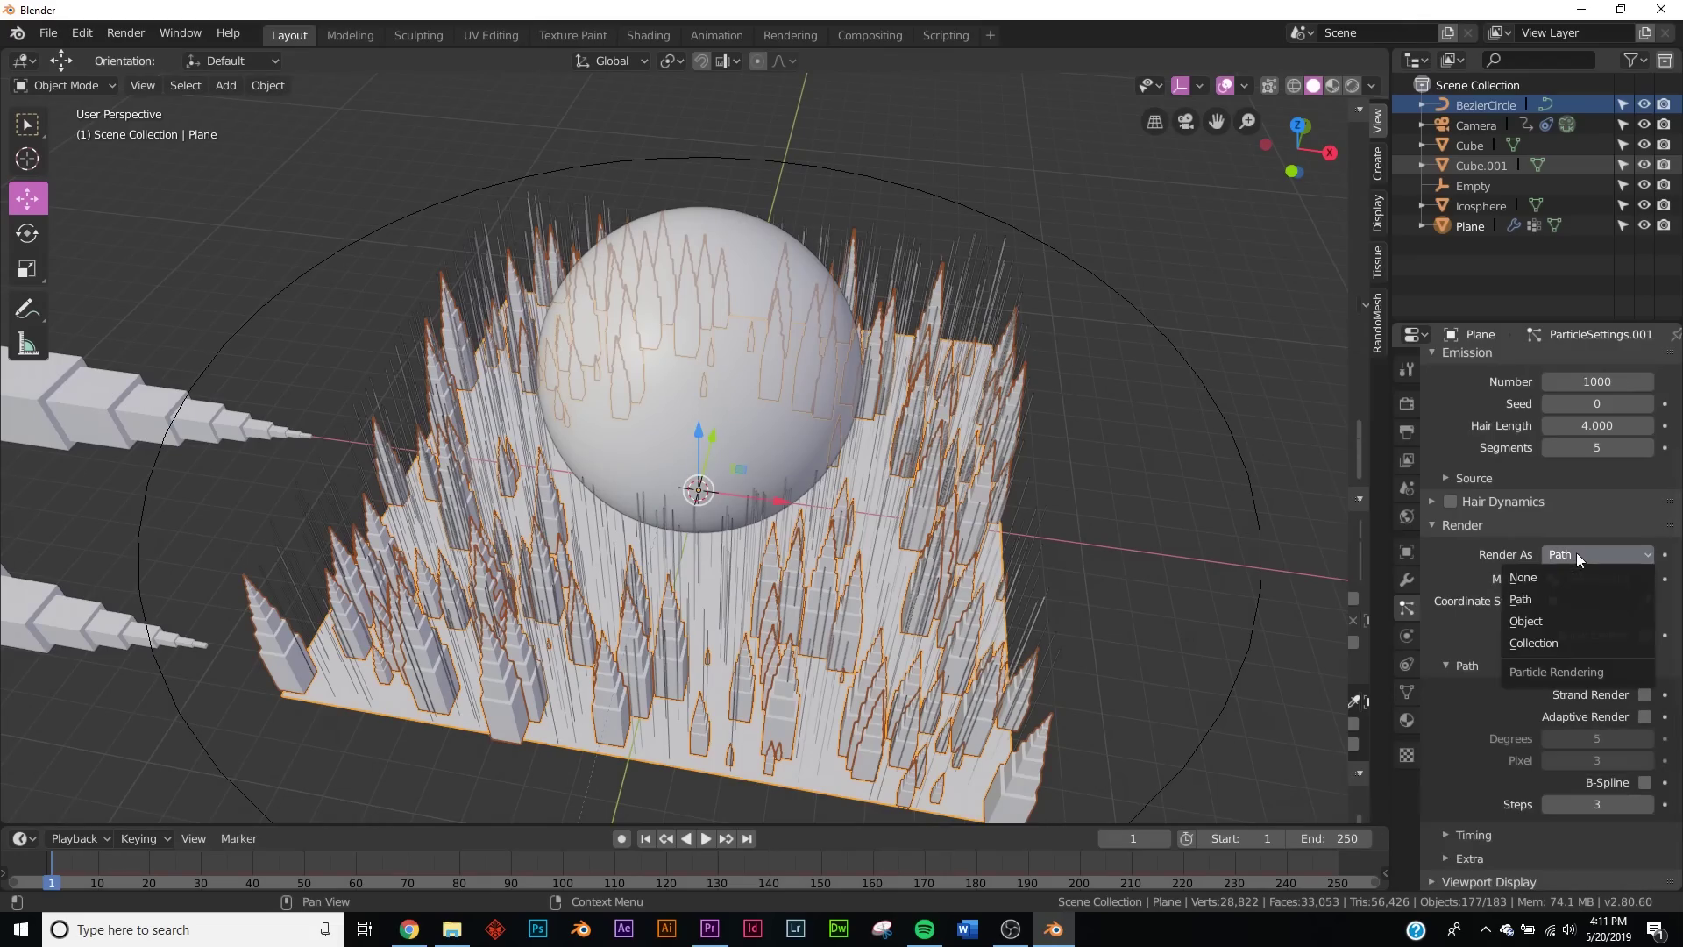
{"action": "left_click", "coordinate": [1536, 622]}
{"action": "left_click", "coordinate": [1562, 699]}
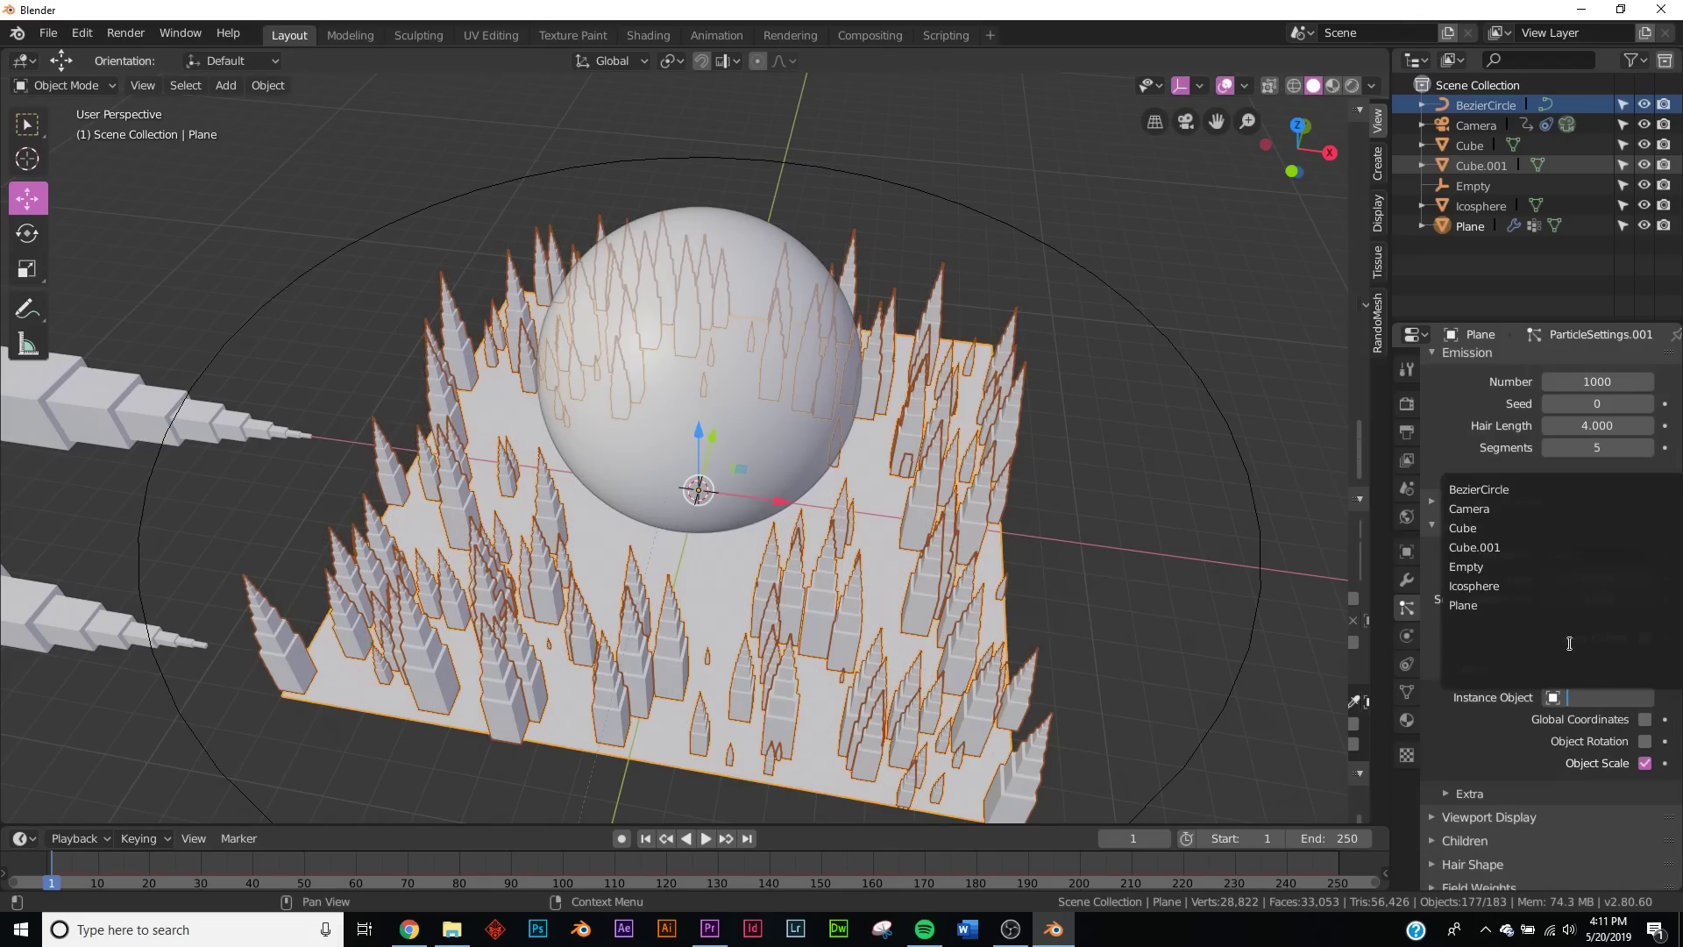
{"action": "left_click", "coordinate": [1562, 547]}
- Enable Object Rotation, set Scale Randomness to 1.000 and particle scale to 0.050
{"action": "scroll", "coordinate": [668, 581], "scroll_direction": "down", "scroll_amount": 4}
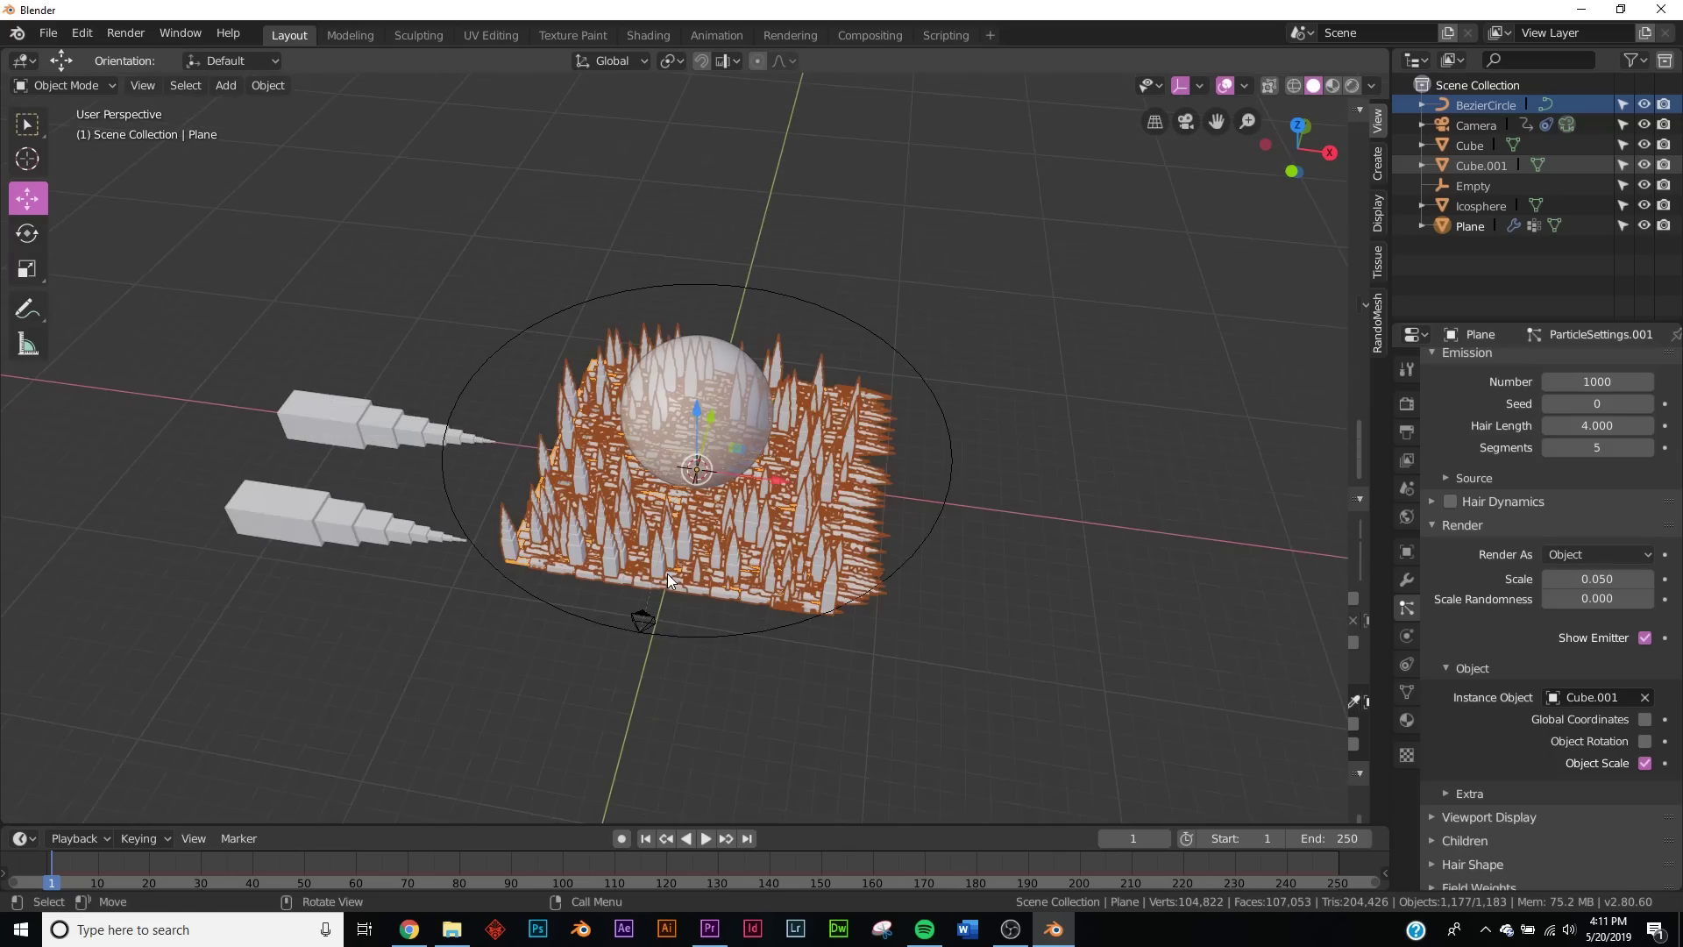
{"action": "middle_click_drag", "start_coordinate": [692, 580], "coordinate": [510, 588]}
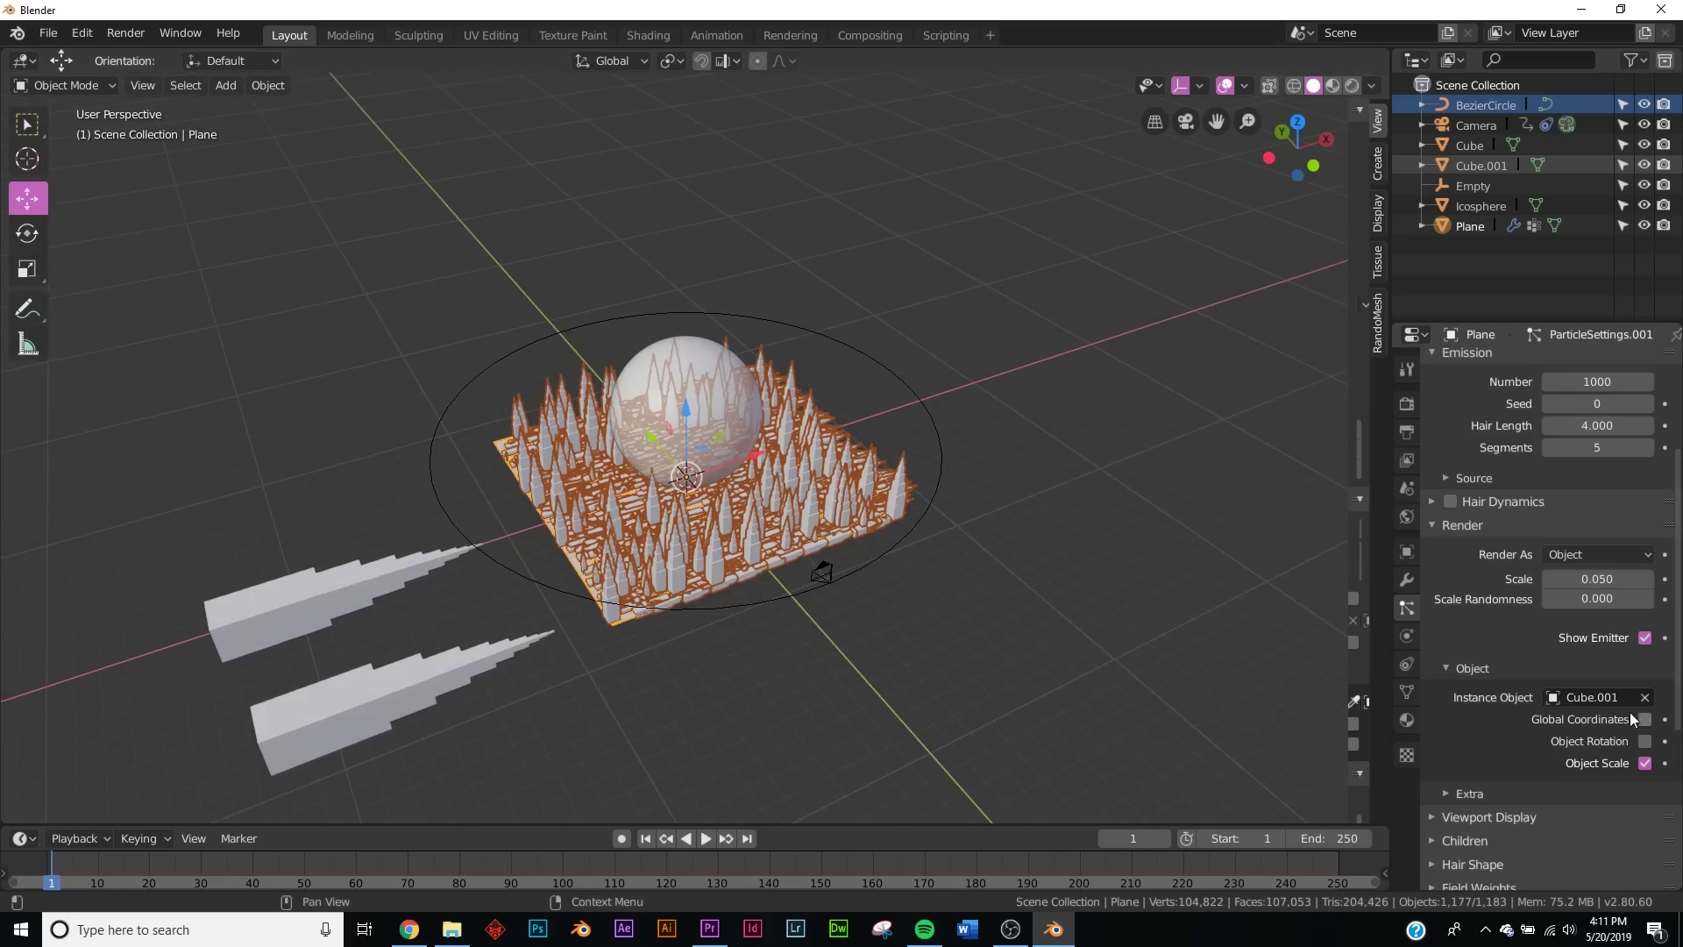
{"action": "left_click", "coordinate": [1644, 743]}
{"action": "middle_click_drag", "start_coordinate": [981, 586], "coordinate": [903, 524]}
{"action": "scroll", "coordinate": [903, 524], "scroll_direction": "up", "scroll_amount": 6}
{"action": "middle_click_drag", "start_coordinate": [799, 469], "coordinate": [799, 508]}
{"action": "left_click_drag", "start_coordinate": [1595, 602], "coordinate": [1652, 599]}
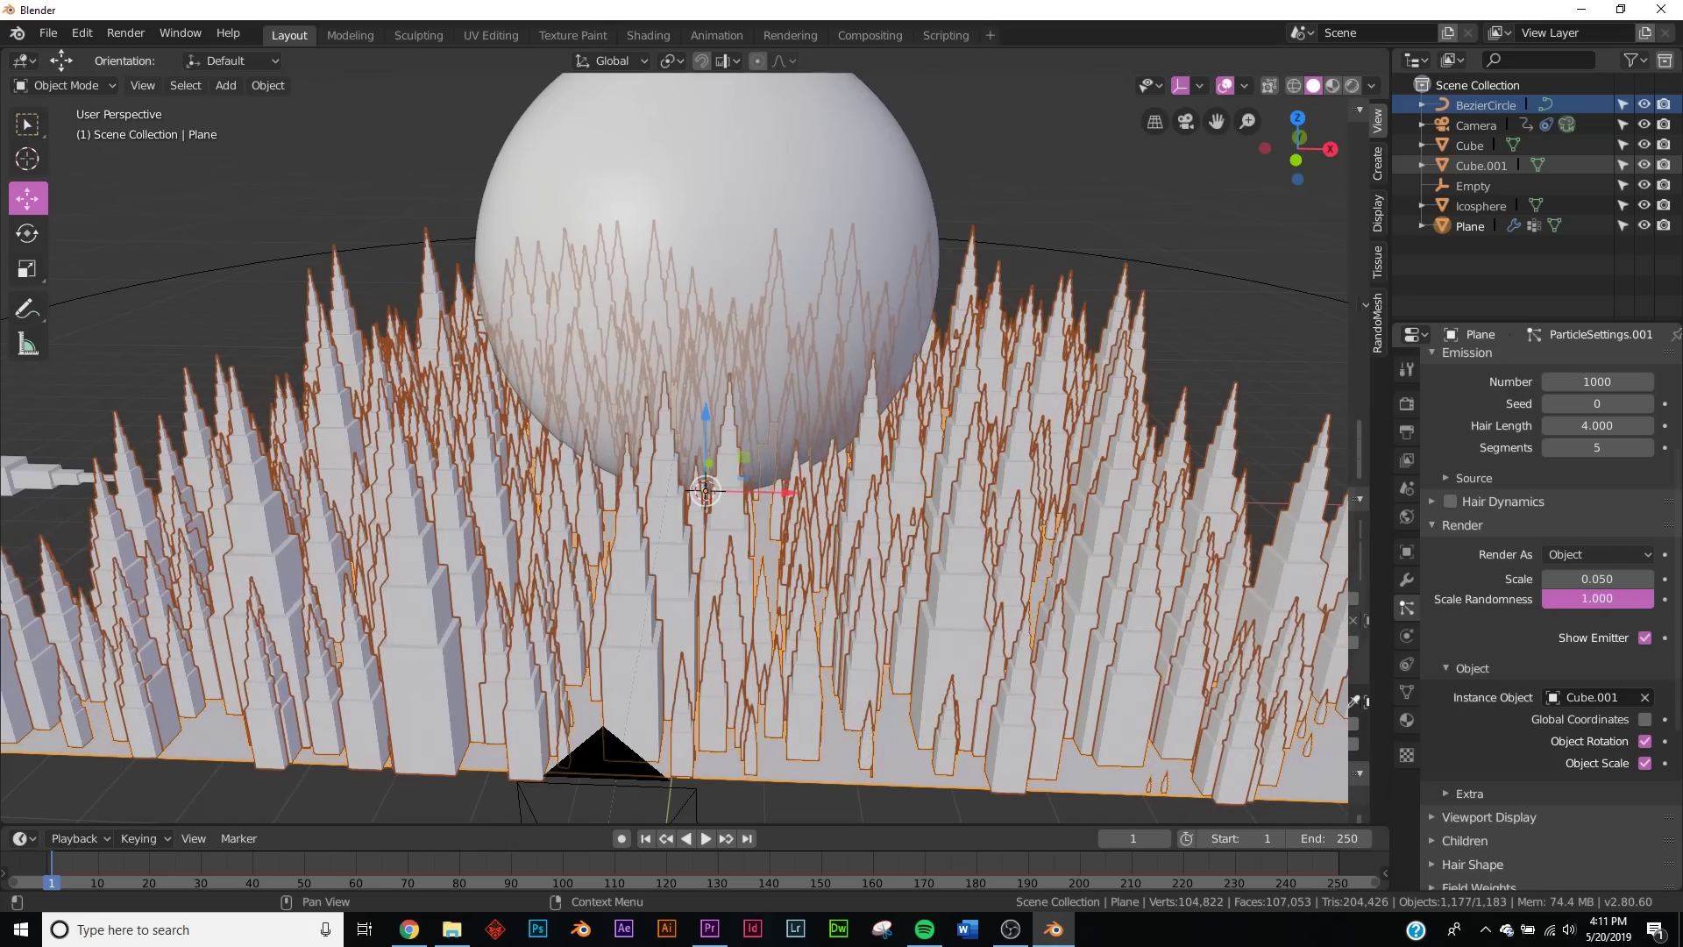
{"action": "left_click", "coordinate": [1549, 586]}
{"action": "middle_click_drag", "start_coordinate": [817, 518], "coordinate": [813, 580]}
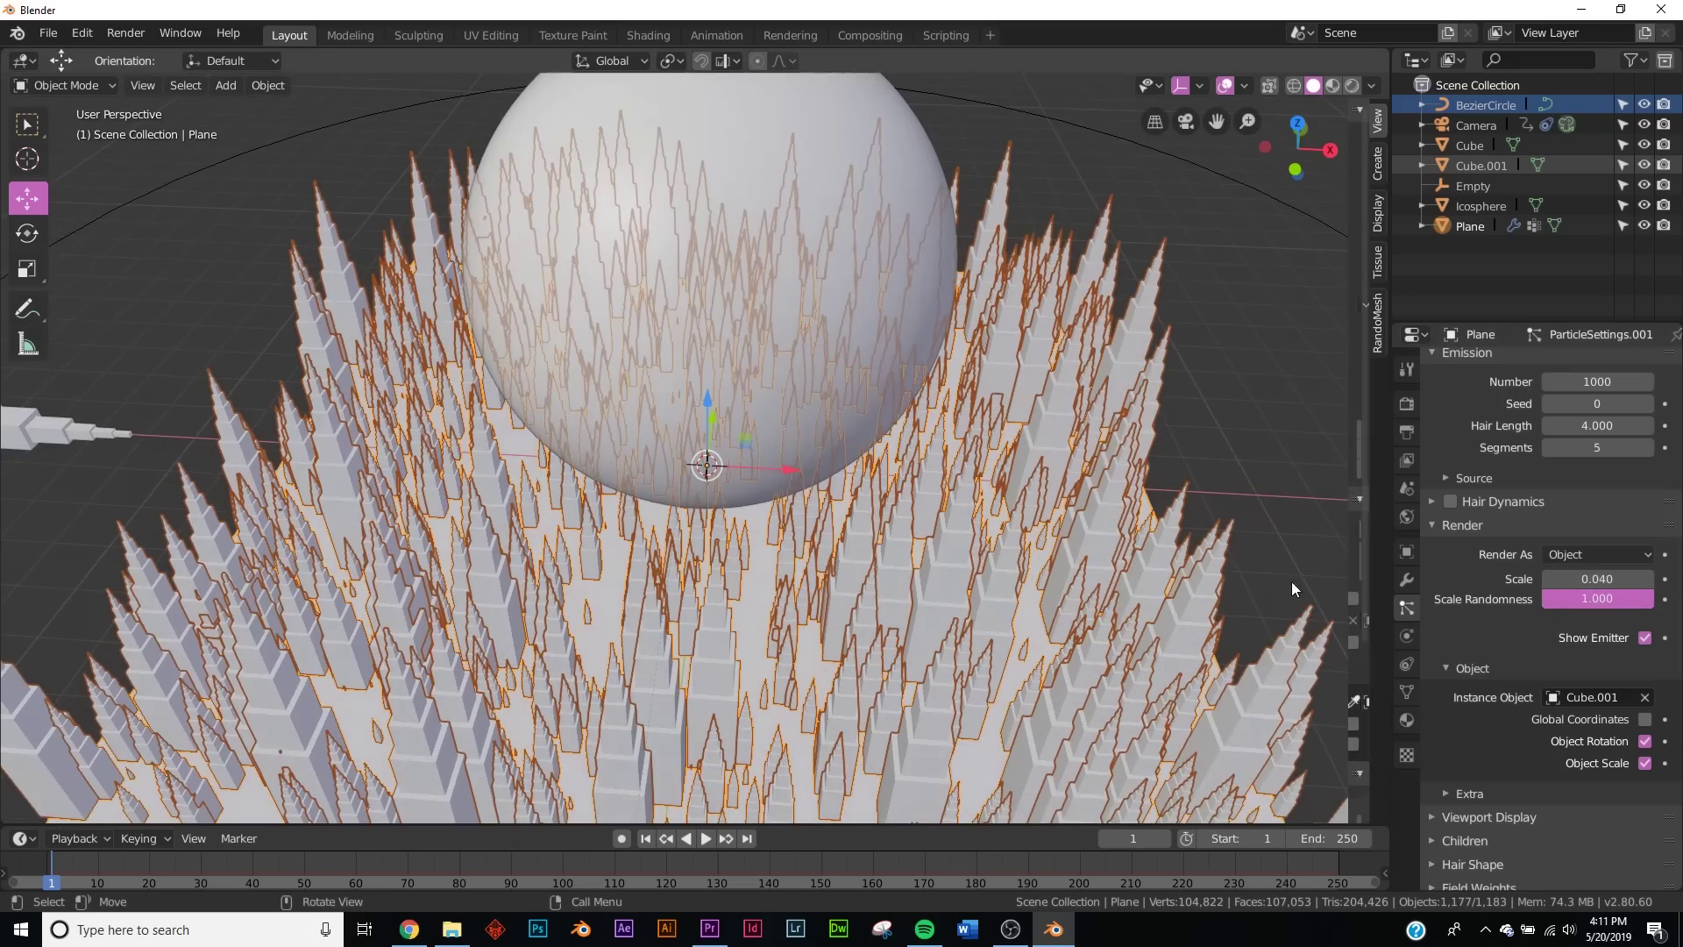
{"action": "left_click", "coordinate": [1648, 579]}
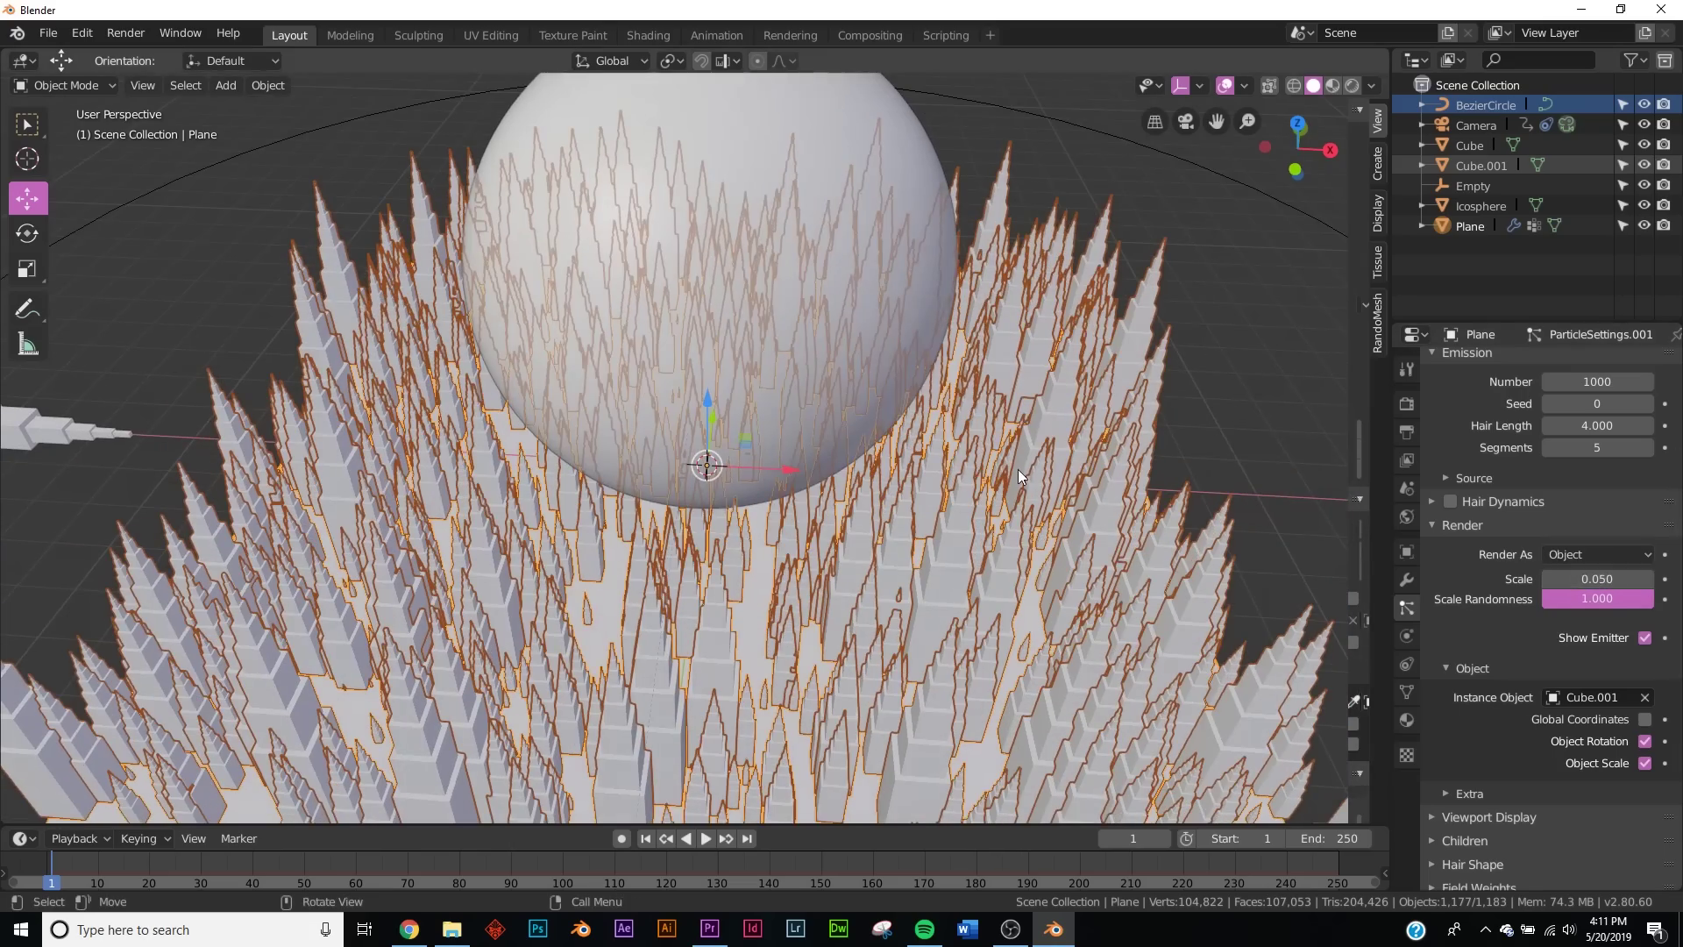
- Deselect everything and play the animation through the camera
{"action": "key", "text": "KP_0"}
{"action": "left_click", "coordinate": [1018, 476]}
{"action": "left_click", "coordinate": [707, 839]}
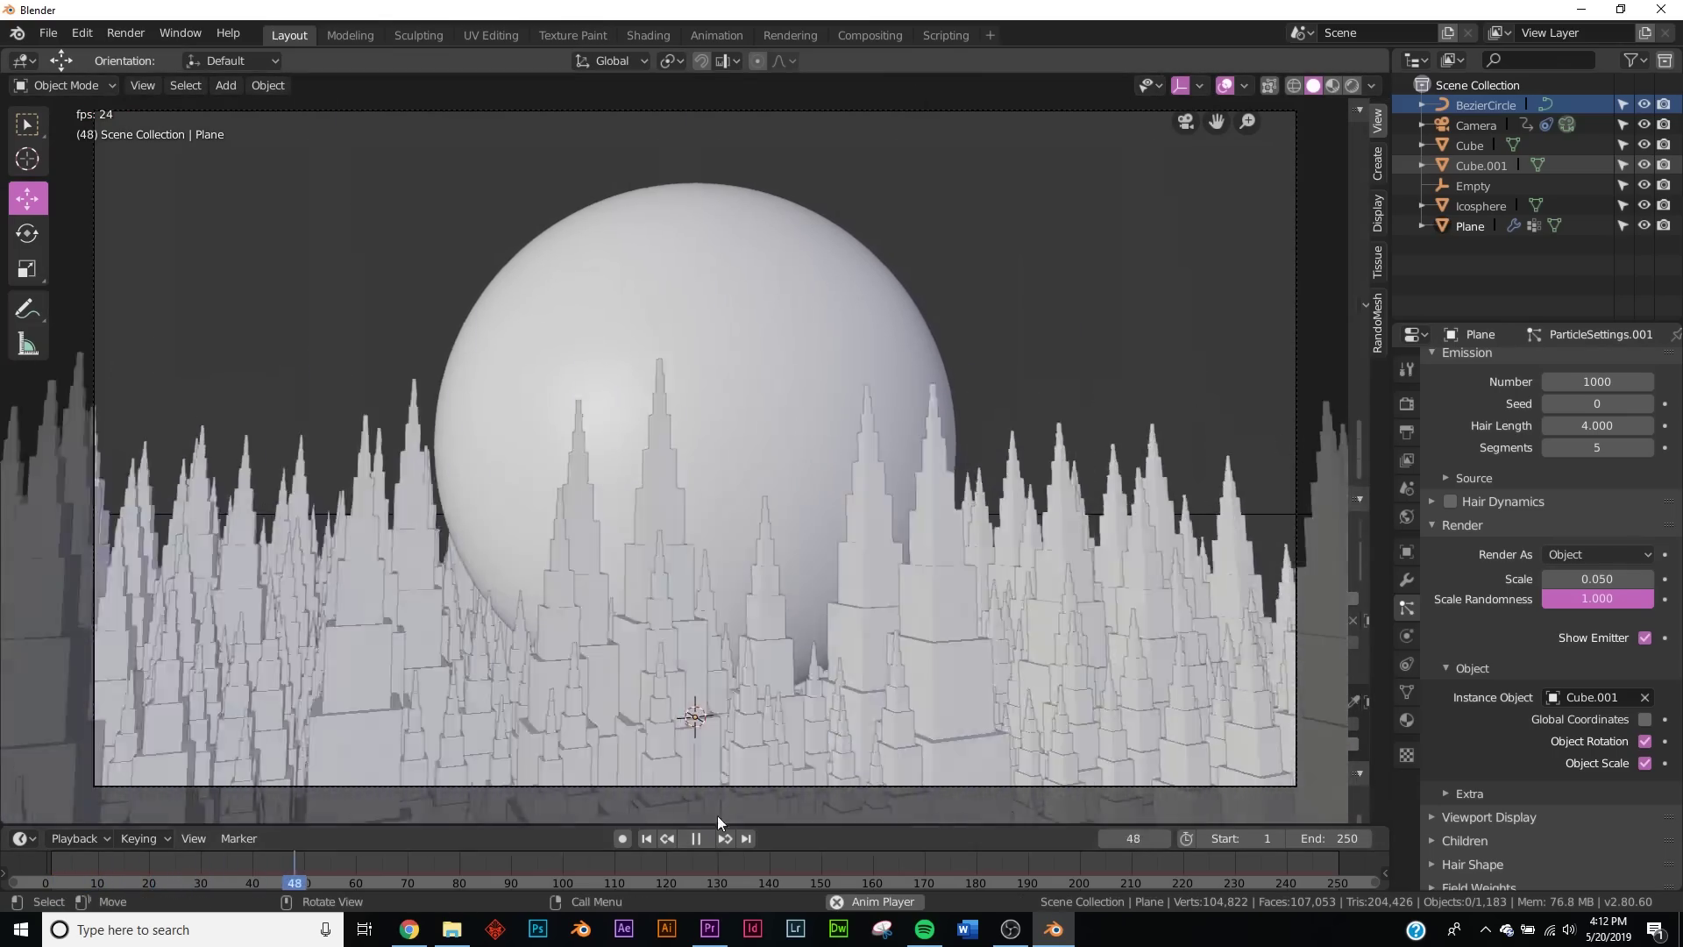
- Switch to rendered shading at frame 1 and add a point light just above the city
{"action": "left_click", "coordinate": [647, 838]}
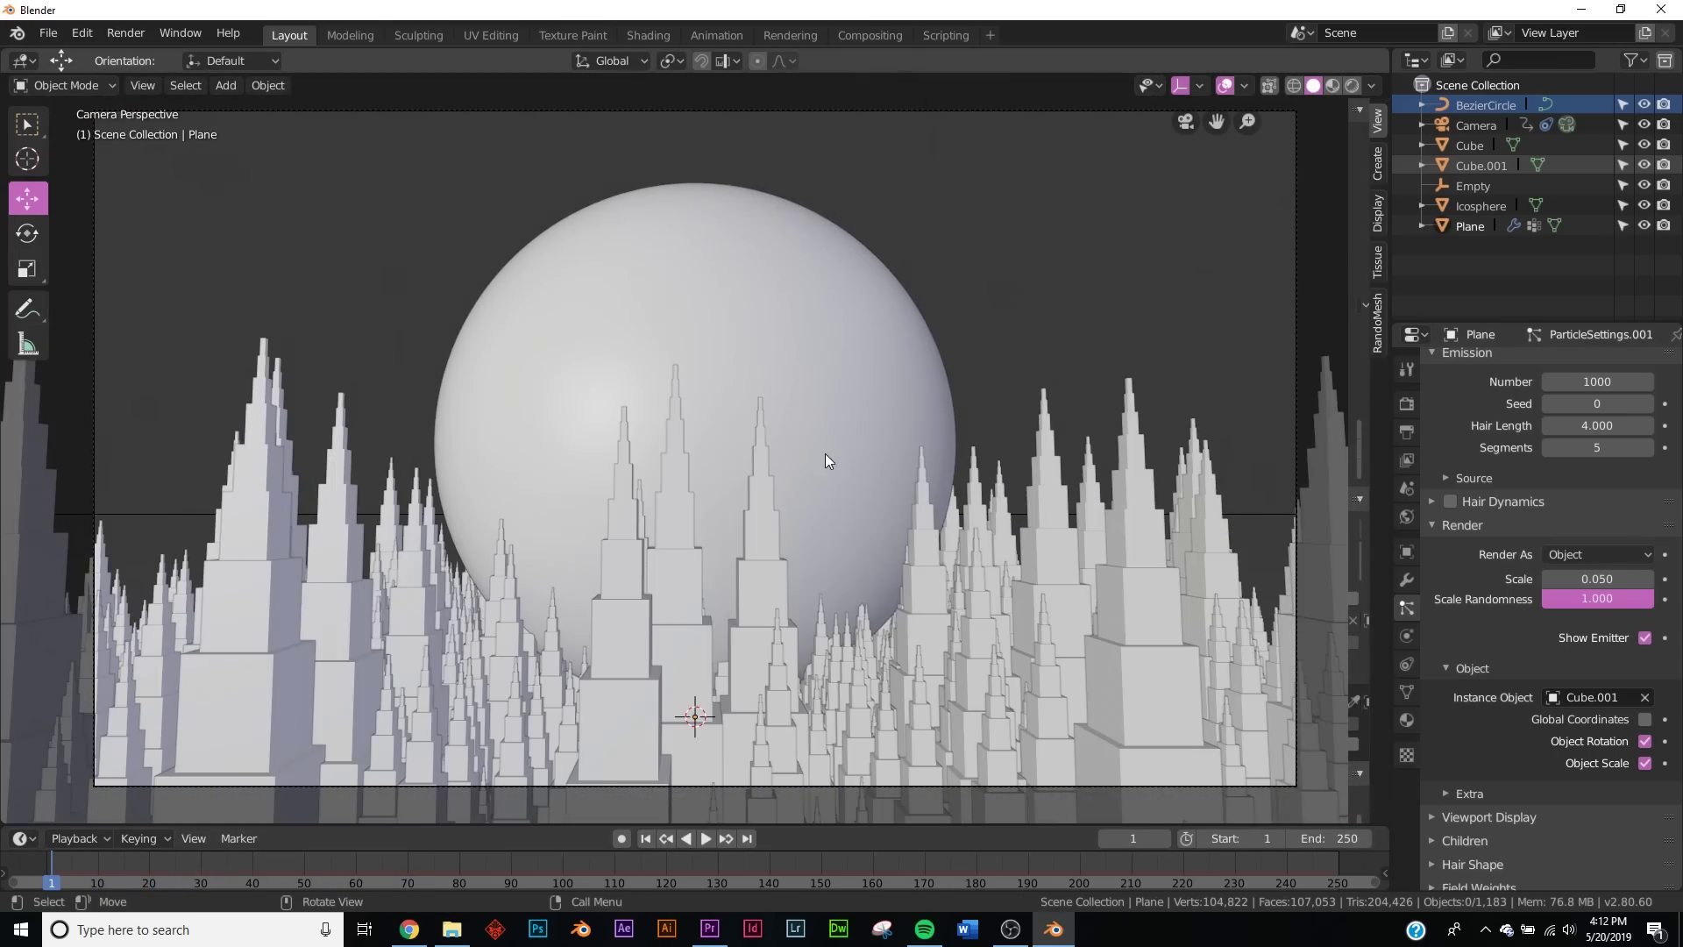
{"action": "key", "text": "z"}
{"action": "left_click", "coordinate": [877, 471]}
{"action": "key", "text": "shift+a"}
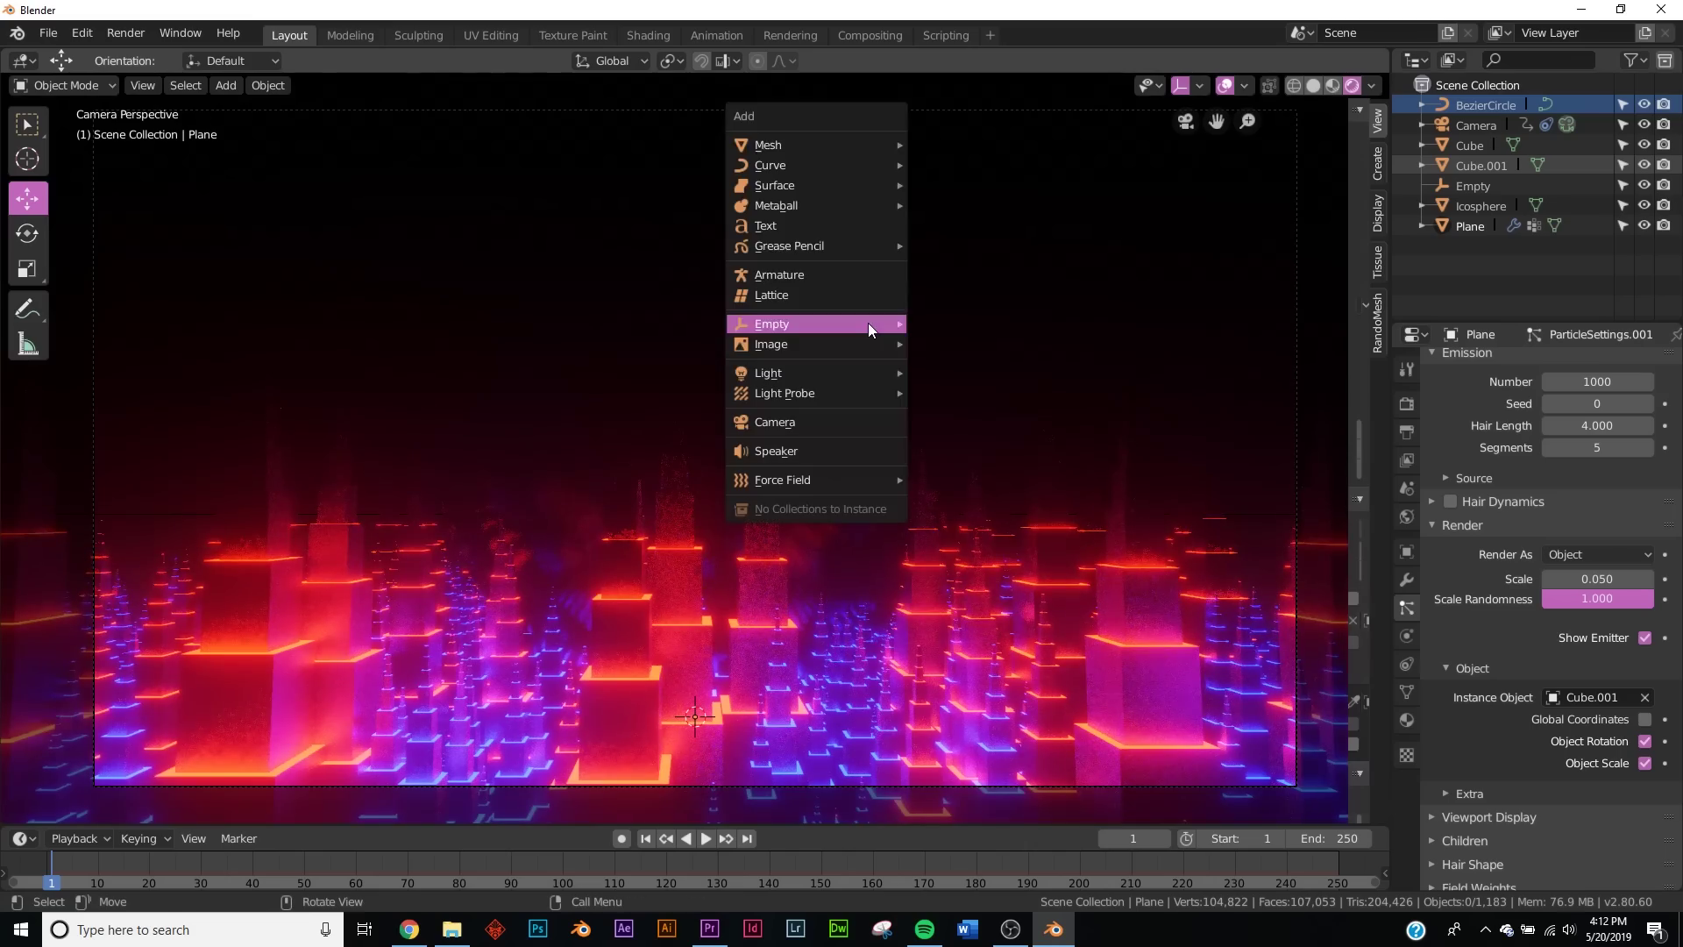
{"action": "mouse_move", "coordinate": [808, 376]}
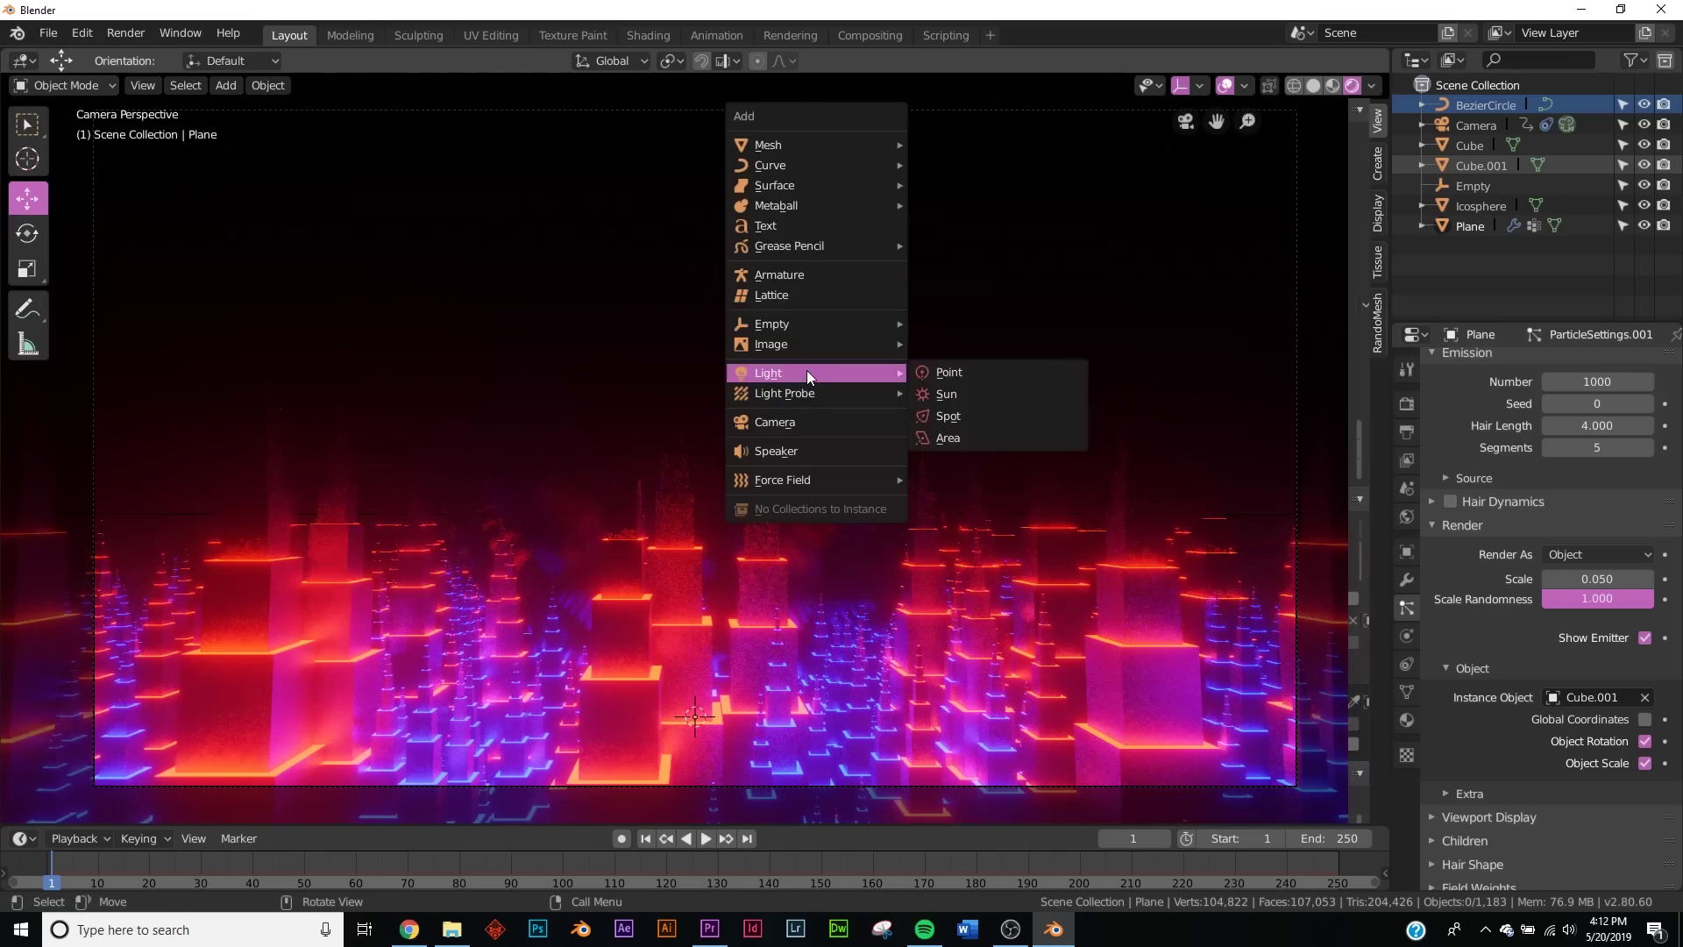
{"action": "left_click", "coordinate": [946, 372]}
{"action": "middle_click_drag", "start_coordinate": [855, 493], "coordinate": [718, 602]}
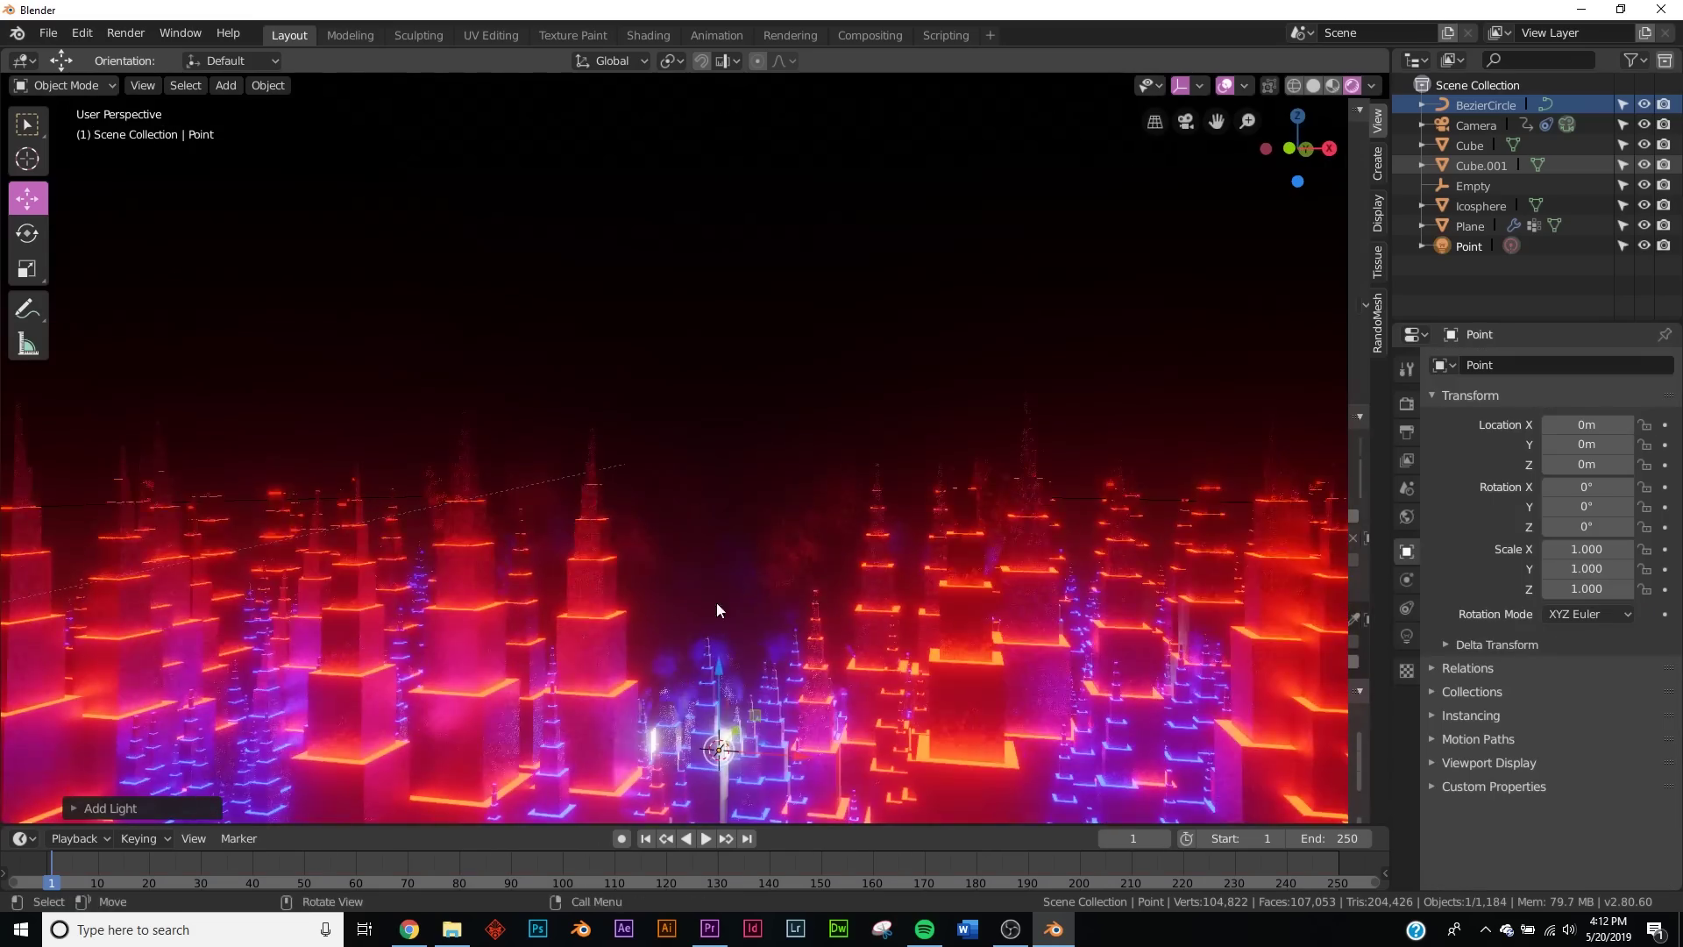
{"action": "left_click_drag", "start_coordinate": [717, 665], "coordinate": [818, 517]}
{"action": "key", "text": "KP_0"}
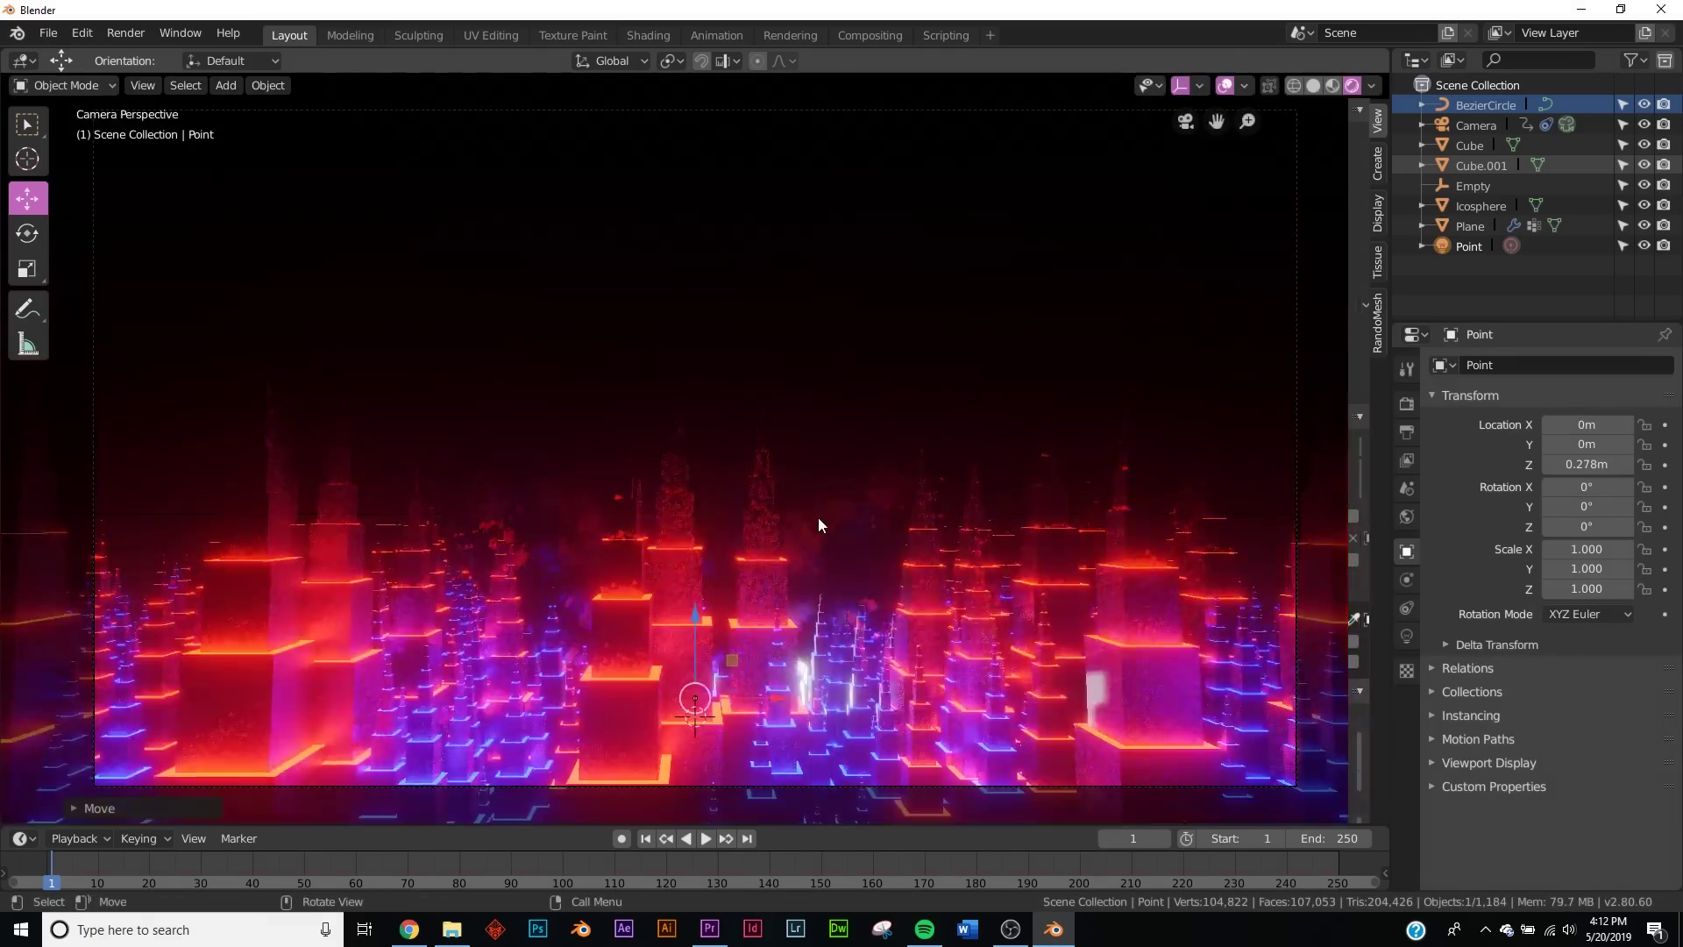
- Raise the sphere slightly, then duplicate the Point light and lift Point.001 to Z 12.159 m
{"action": "left_click", "coordinate": [828, 340]}
{"action": "left_click_drag", "start_coordinate": [695, 360], "coordinate": [696, 319]}
{"action": "key", "text": "shift+a"}
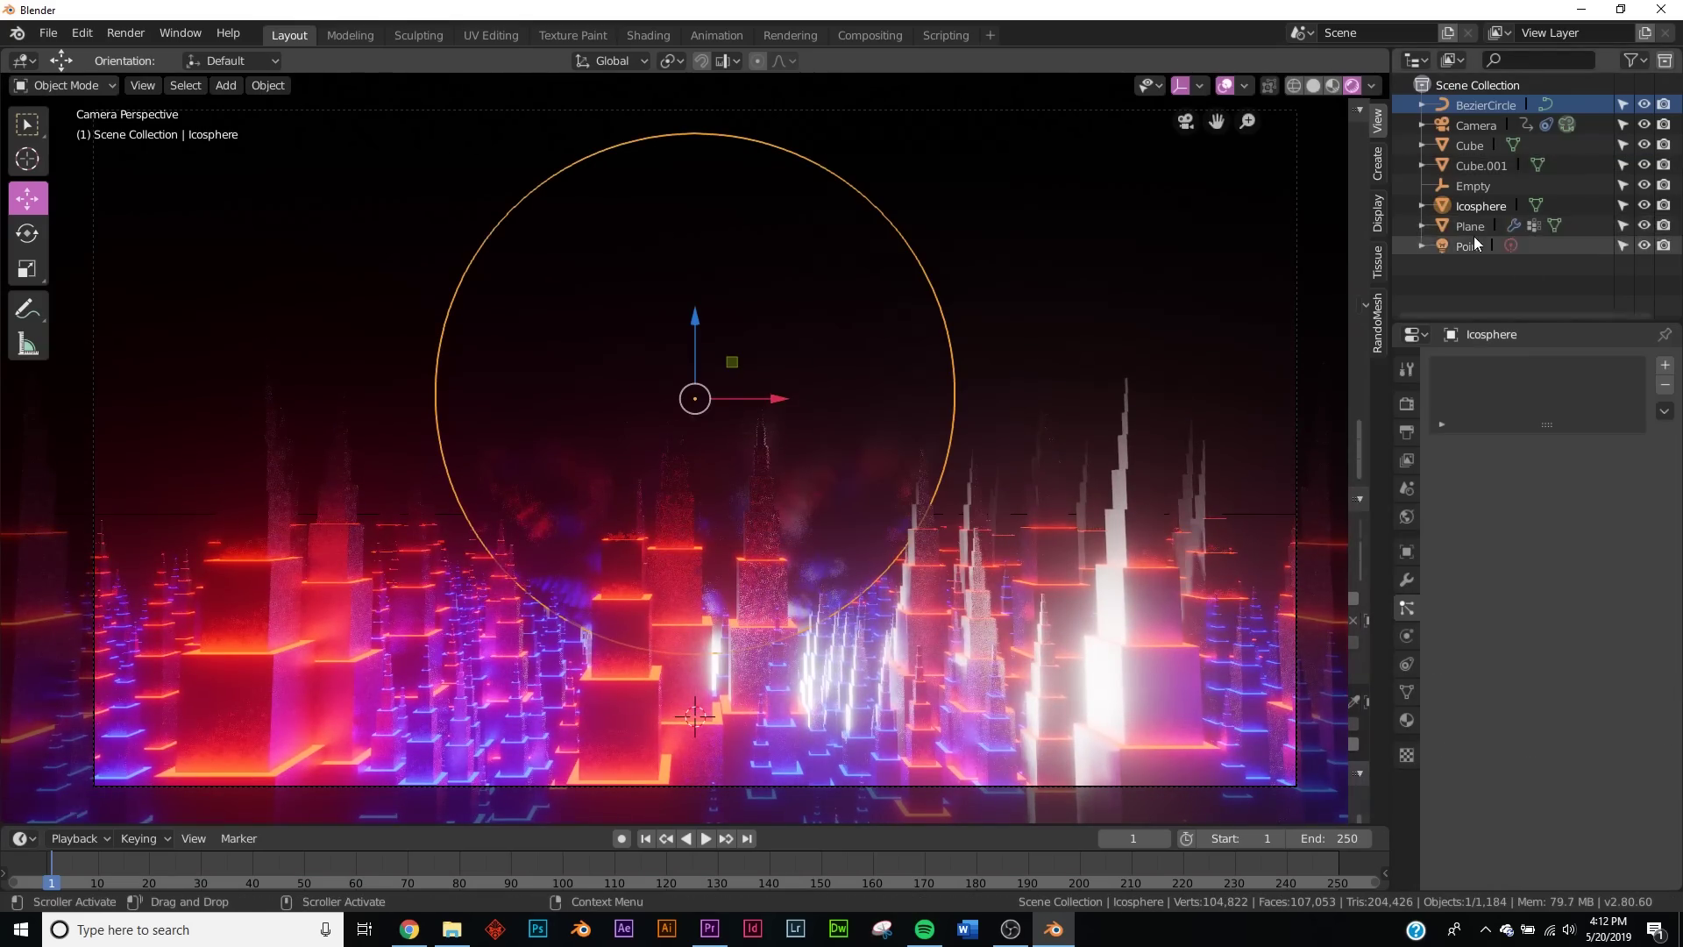
{"action": "left_click", "coordinate": [1470, 245]}
{"action": "key", "text": "shift+d"}
{"action": "right_click", "coordinate": [759, 496]}
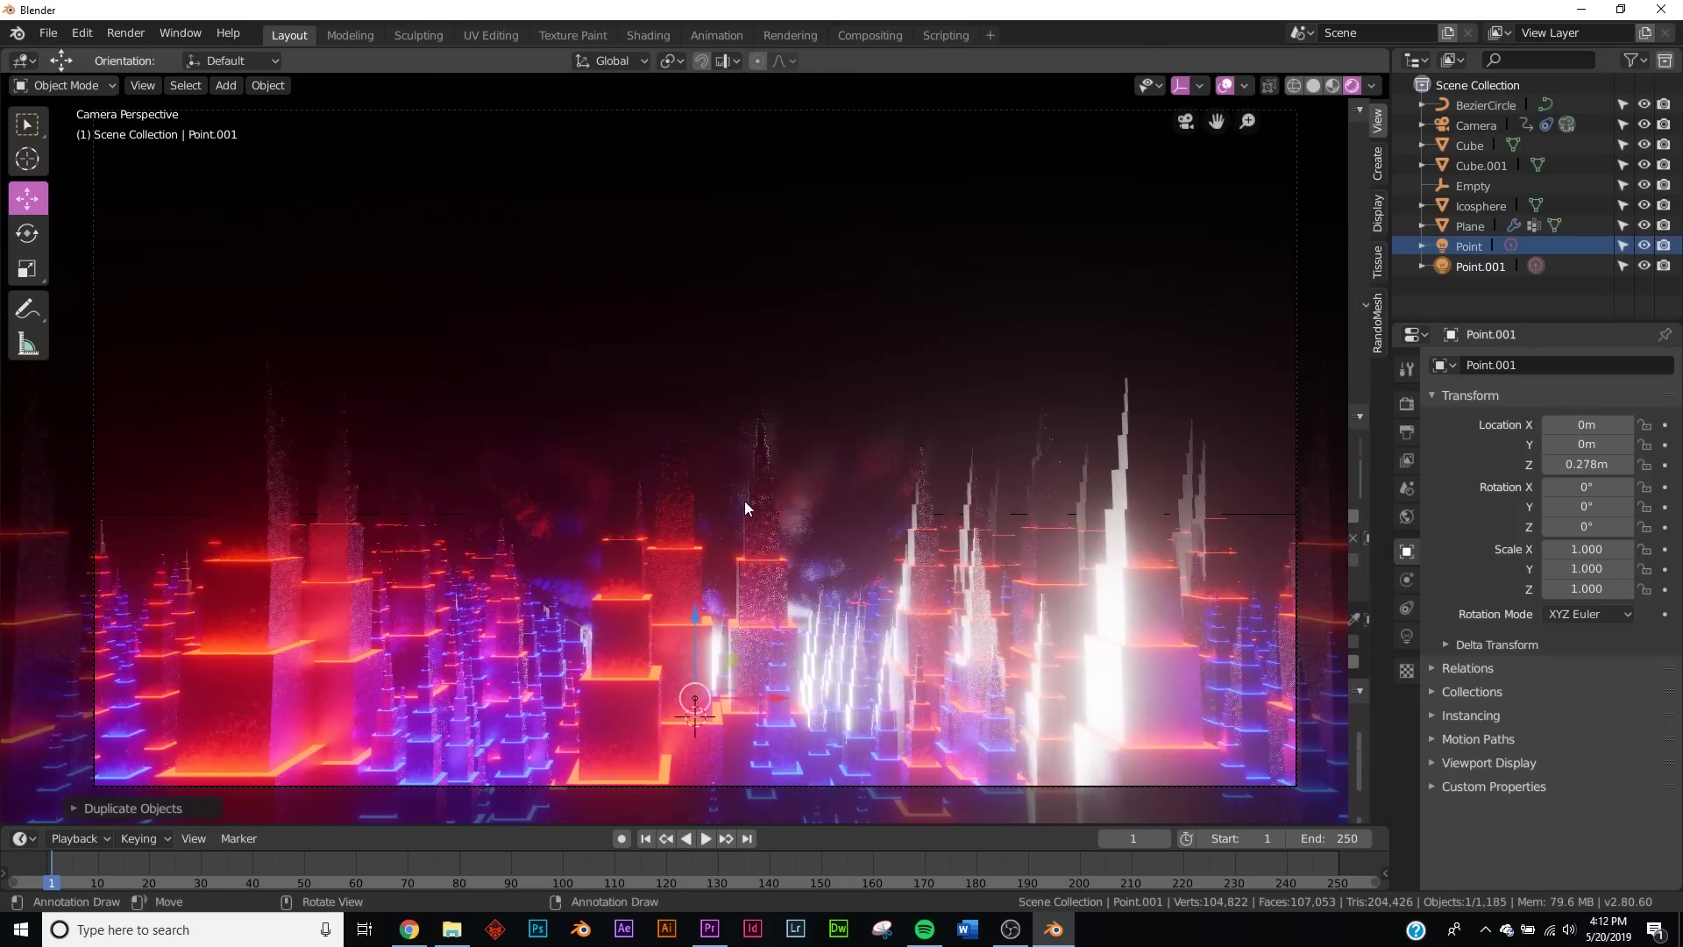
{"action": "mouse_move", "coordinate": [690, 617]}
{"action": "left_mouse_down"}
{"action": "mouse_move", "coordinate": [710, 101]}
{"action": "mouse_move", "coordinate": [741, 629]}
{"action": "mouse_move", "coordinate": [747, 613]}
{"action": "left_mouse_up"}
- Return the viewport to solid shading and orbit out of the camera view
{"action": "key", "text": "z"}
{"action": "left_click", "coordinate": [929, 453]}
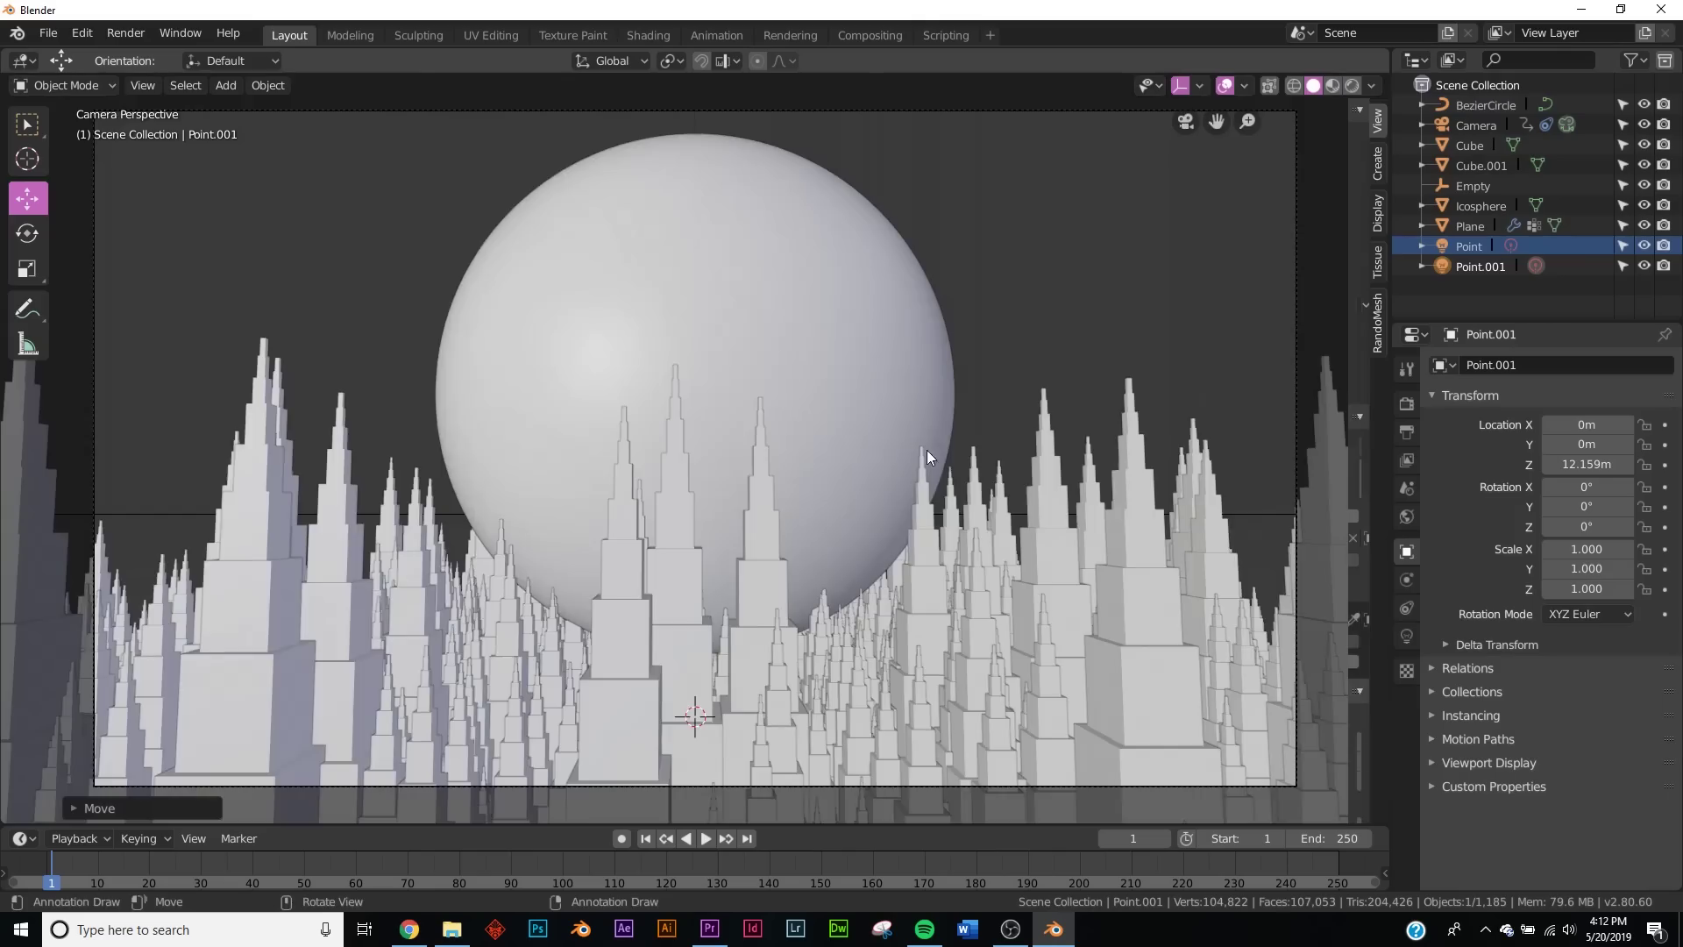
{"action": "middle_click_drag", "start_coordinate": [928, 450], "coordinate": [912, 517]}
{"action": "scroll", "coordinate": [912, 517], "scroll_direction": "down", "scroll_amount": 4}
- Add a cube and scale it up (S 8, then more) to enclose the whole scene
{"action": "key", "text": "shift+a"}
{"action": "mouse_move", "coordinate": [854, 275]}
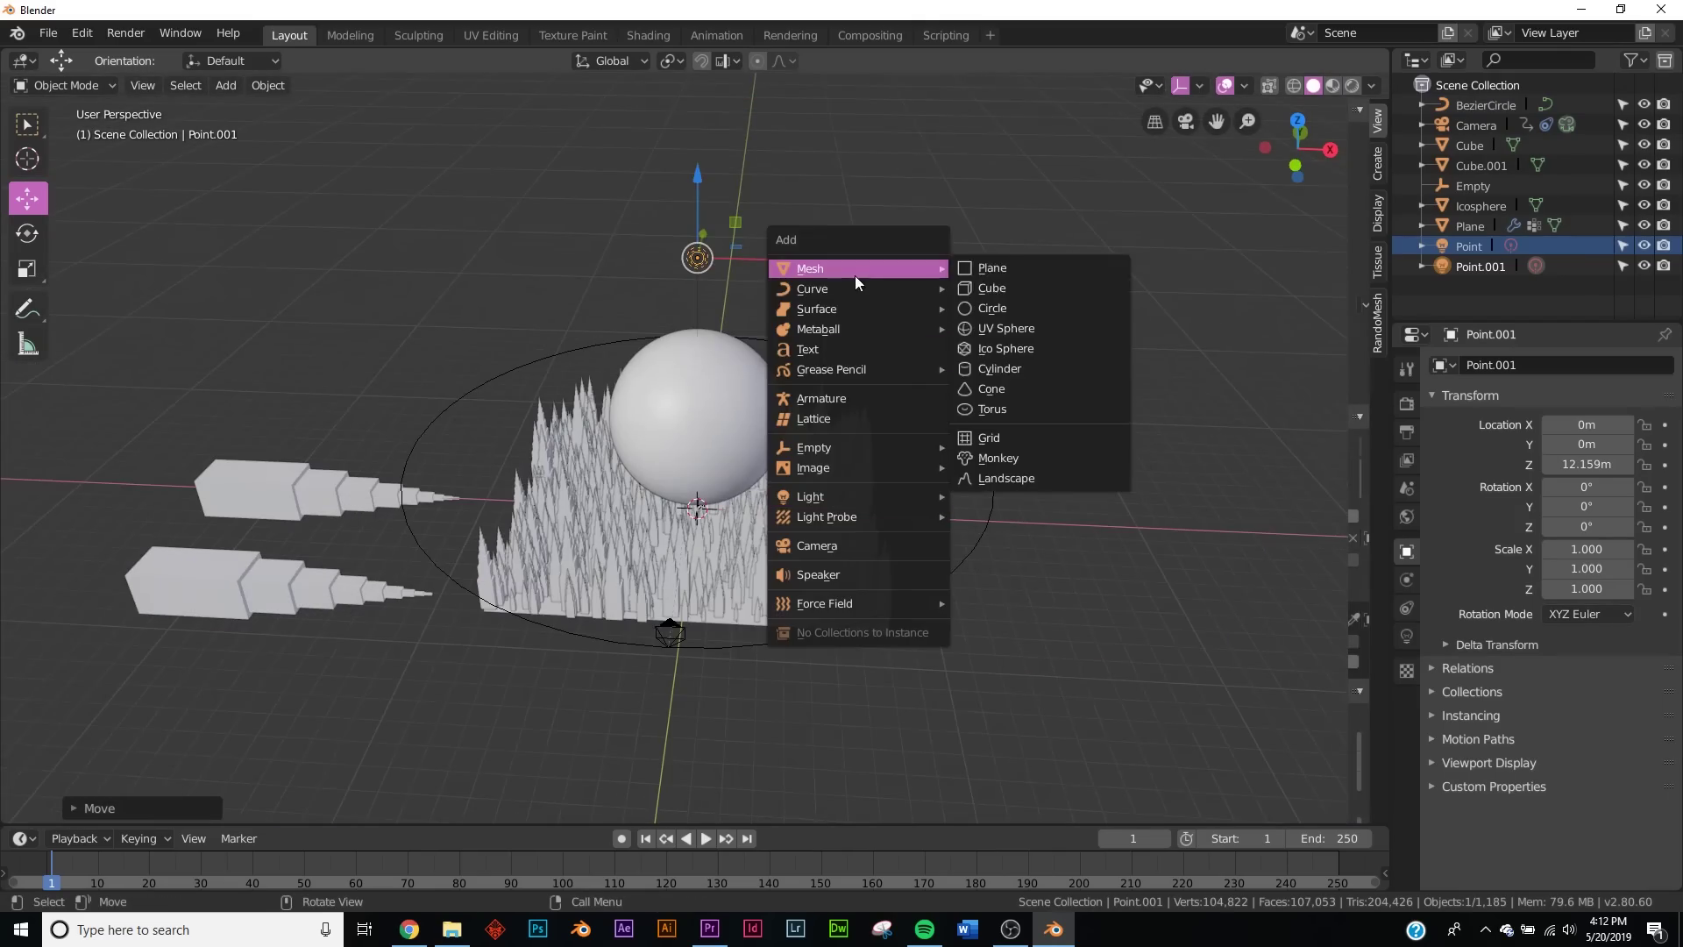
{"action": "left_click", "coordinate": [993, 289]}
{"action": "type", "text": "s"}
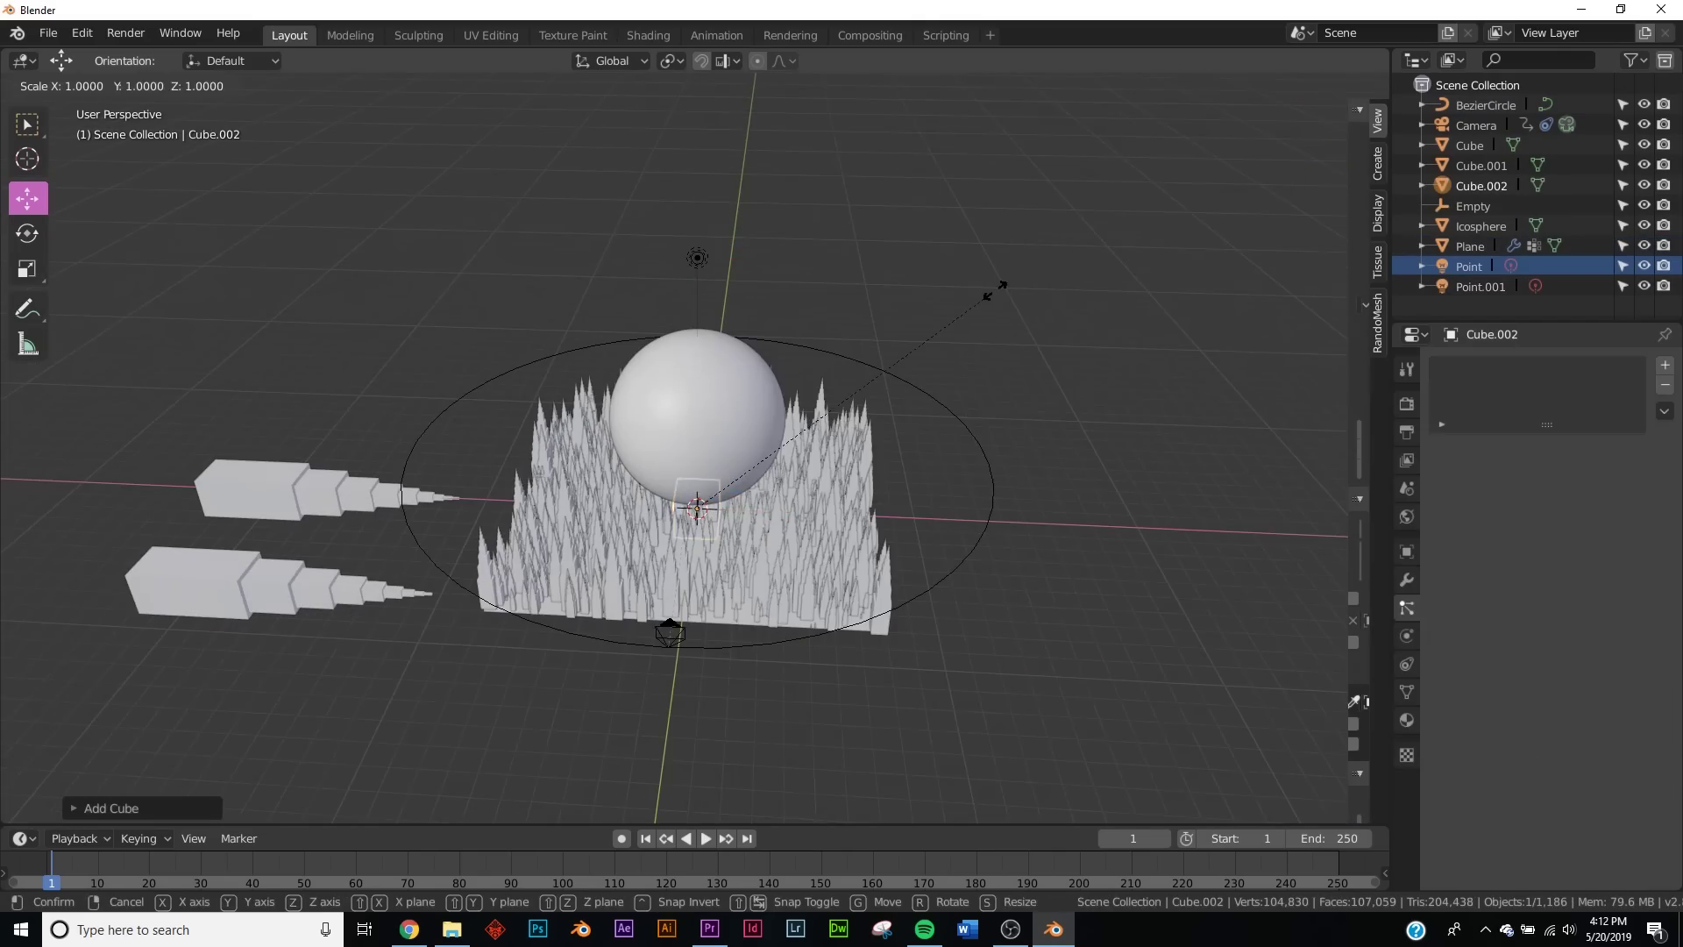
{"action": "type", "text": "8"}
{"action": "key", "text": "Return"}
{"action": "key", "text": "s"}
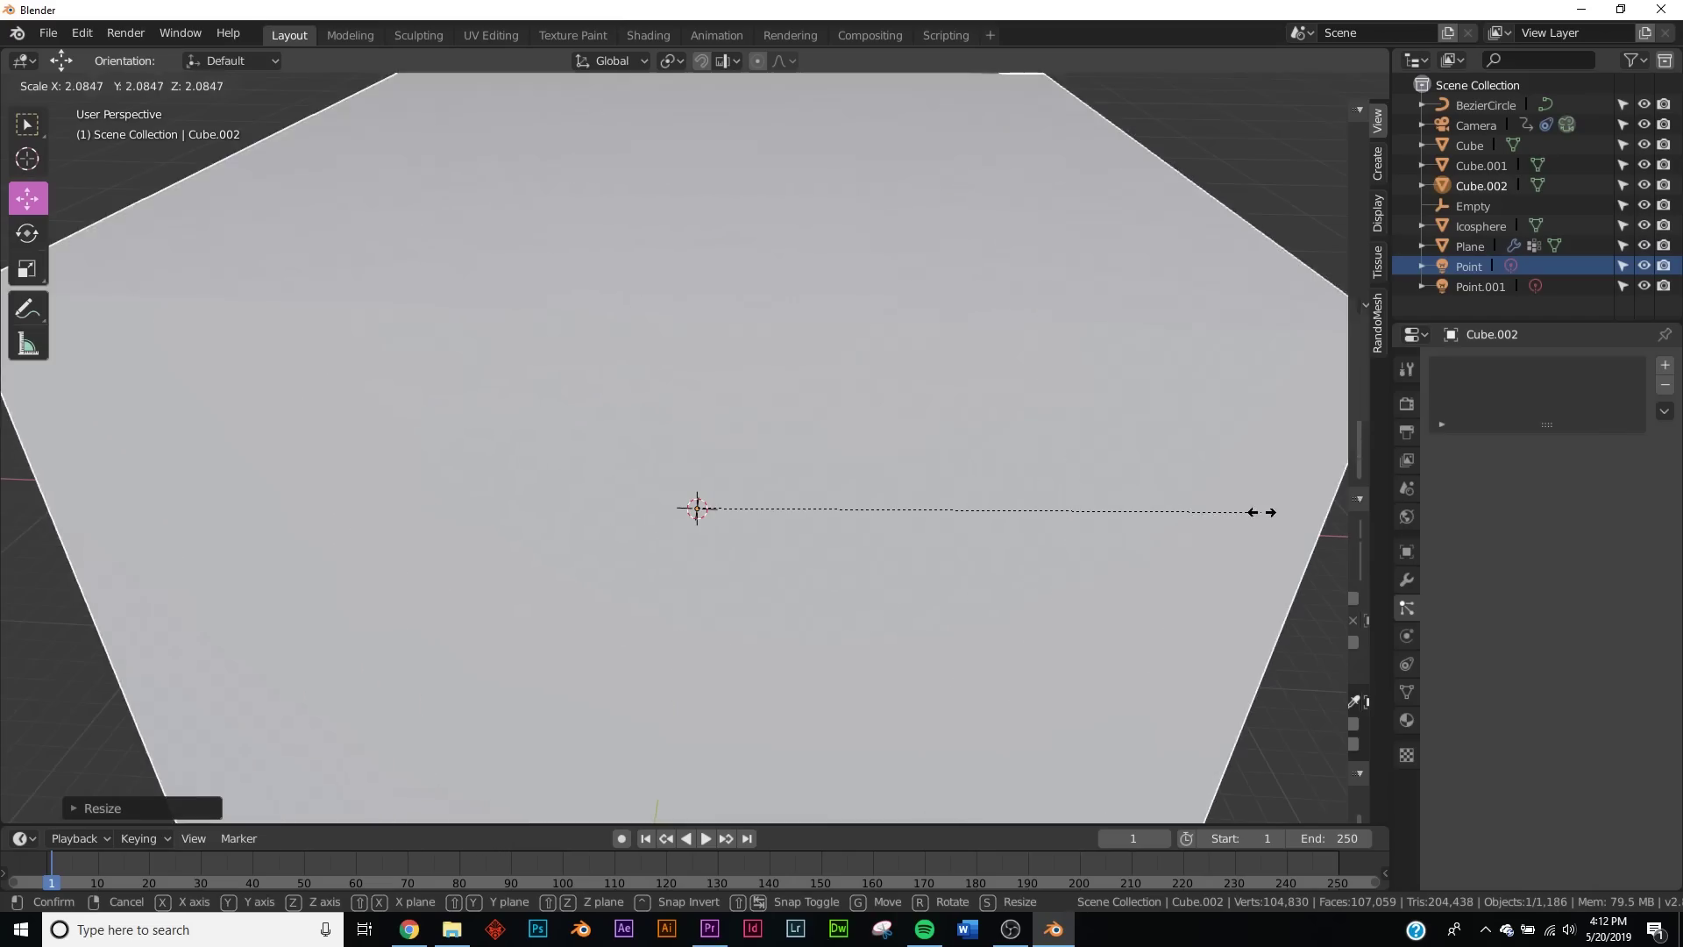
{"action": "left_click", "coordinate": [1236, 523]}
{"action": "key", "text": "KP_0"}
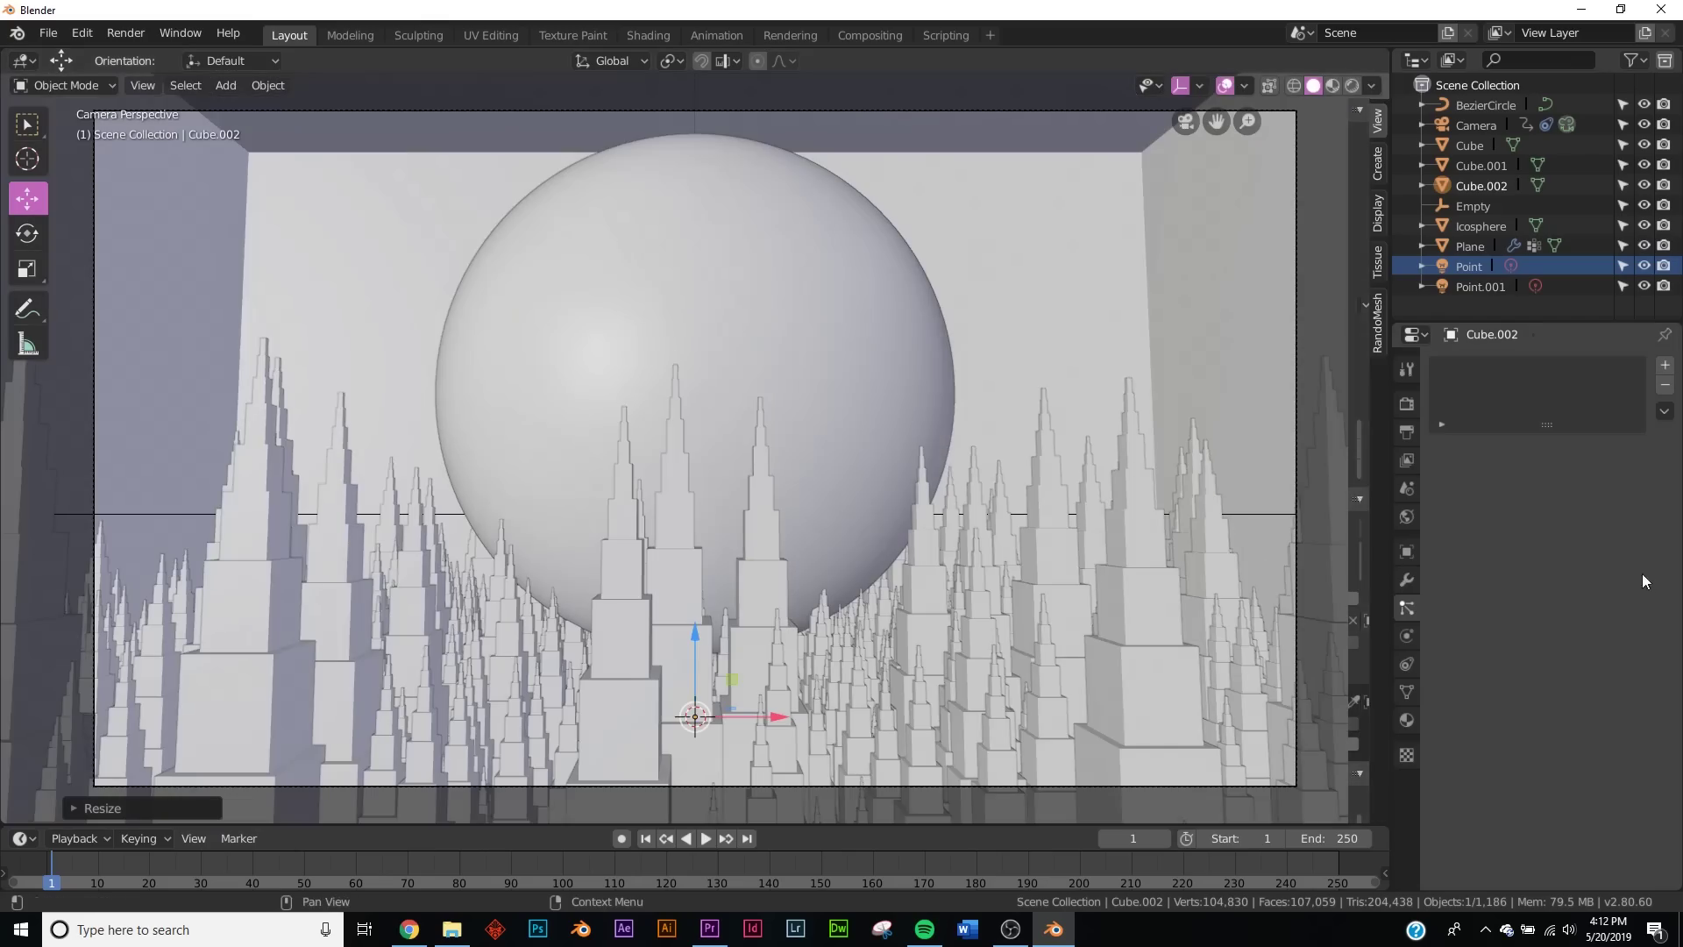
- Give the cube a new Principled Volume material and move to the Shading workspace
{"action": "left_click", "coordinate": [1406, 720]}
{"action": "left_click", "coordinate": [1559, 450]}
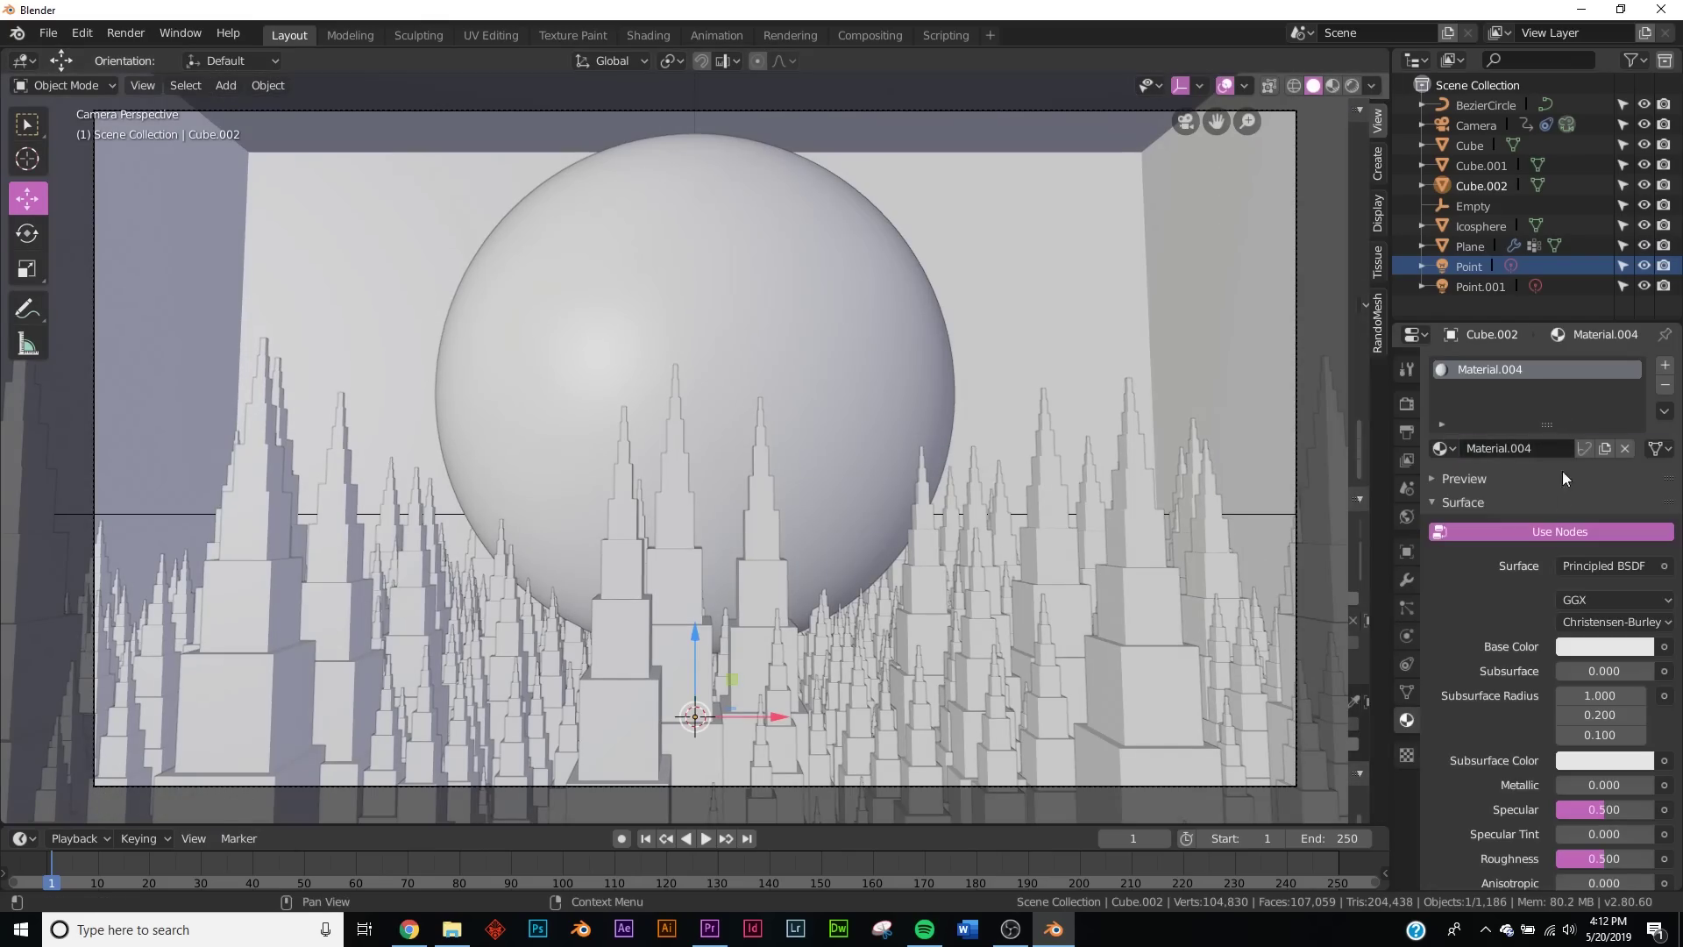
{"action": "left_click", "coordinate": [1602, 568]}
{"action": "left_click", "coordinate": [1492, 338]}
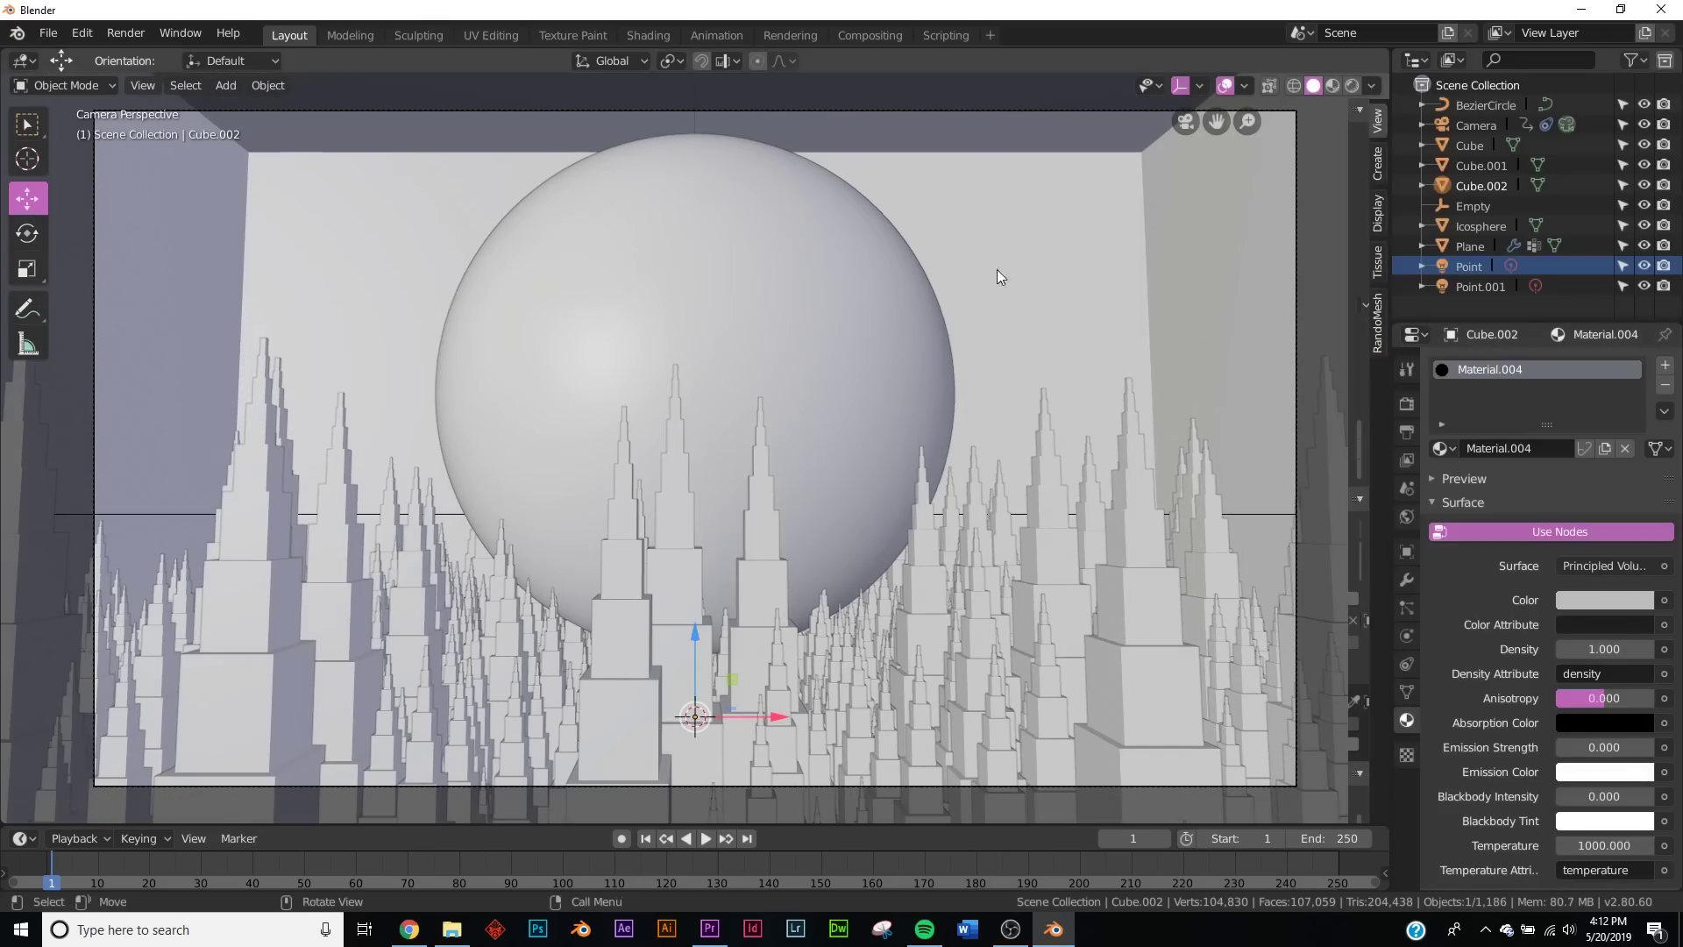
{"action": "left_click", "coordinate": [820, 37]}
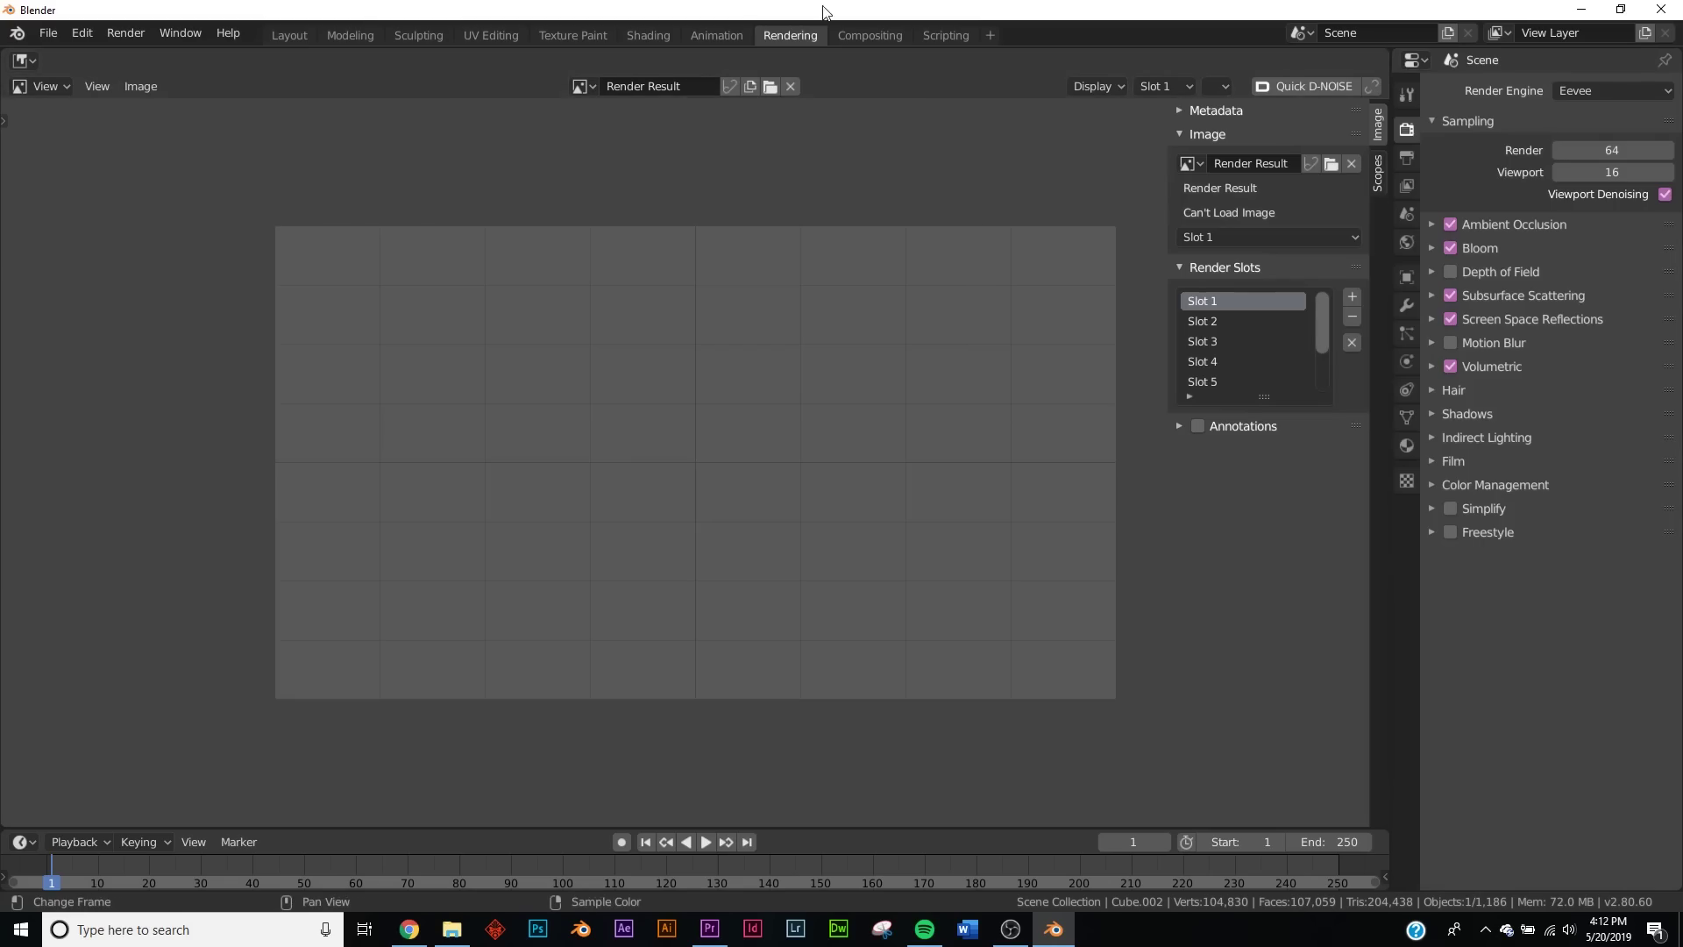
{"action": "left_click", "coordinate": [849, 37]}
{"action": "left_click", "coordinate": [711, 35]}
{"action": "left_click", "coordinate": [653, 37]}
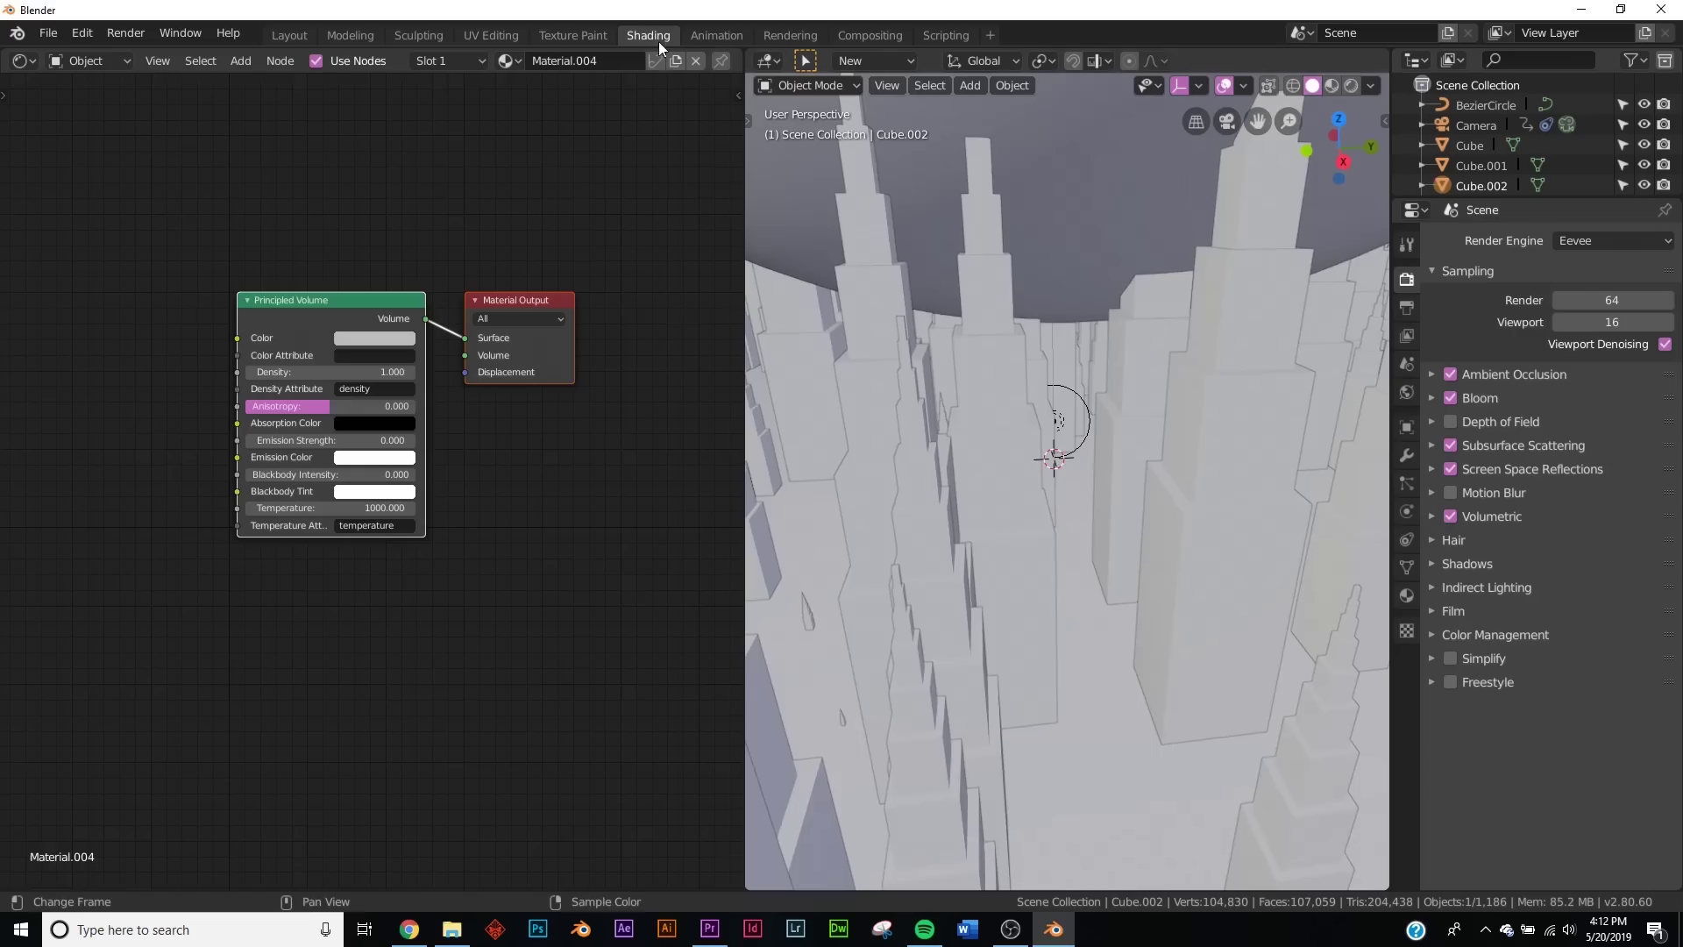
- Set the volume Density to 0.100, preview the fog rendered, and return to Layout
{"action": "key", "text": "KP_0"}
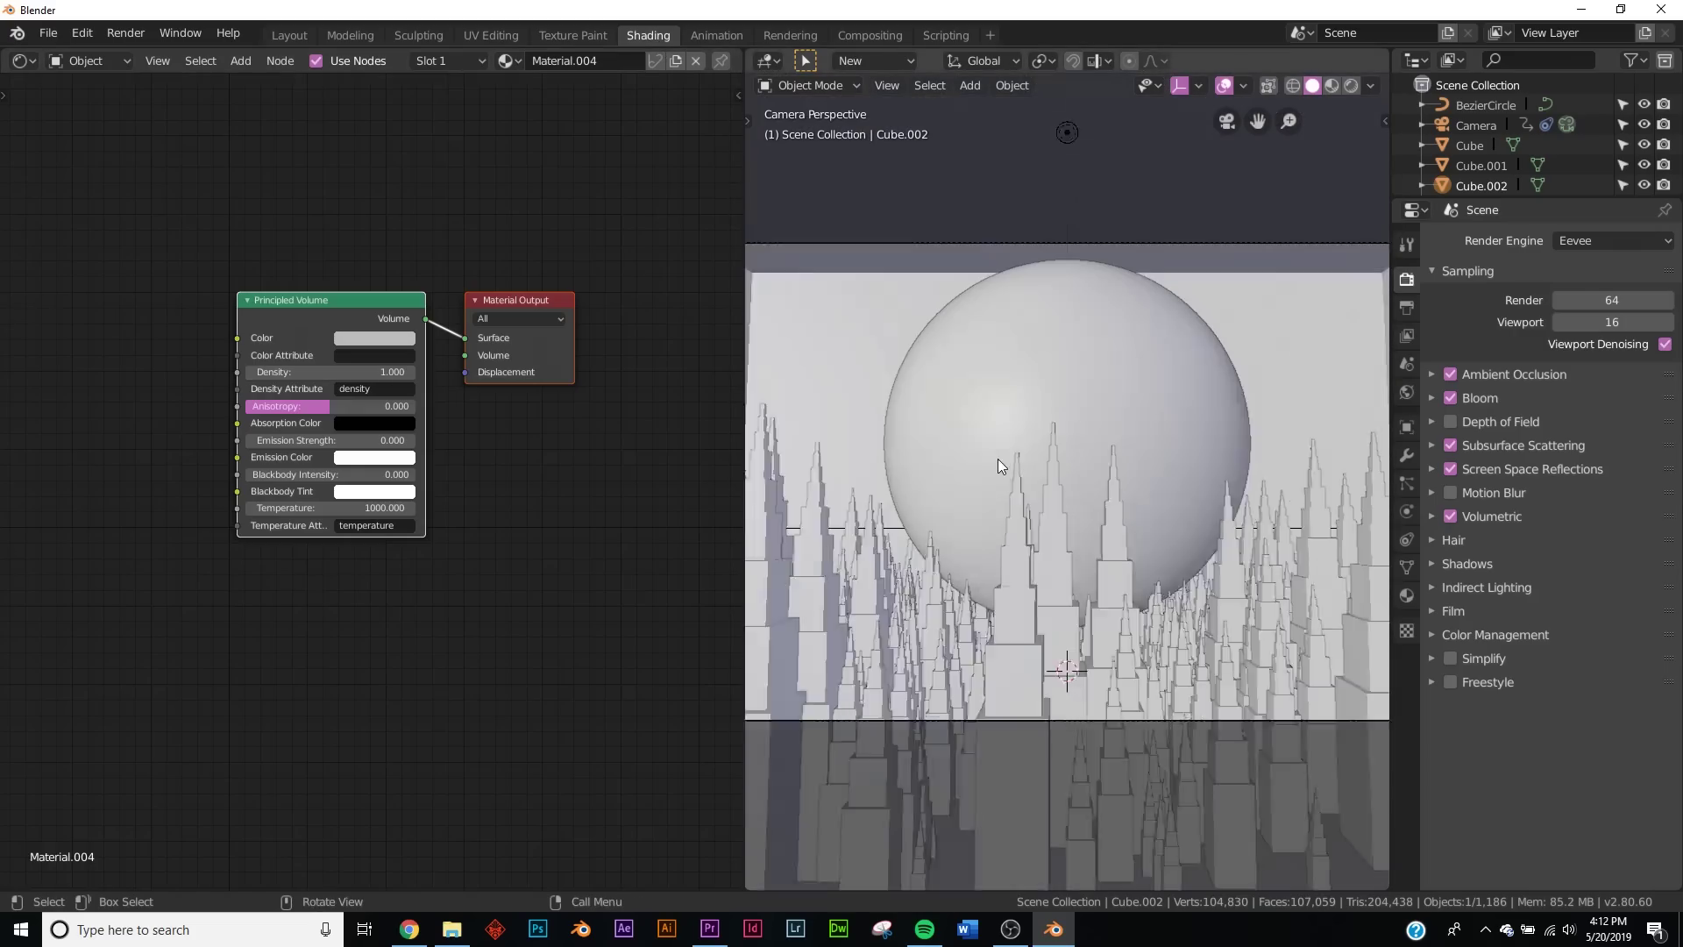
{"action": "scroll", "coordinate": [453, 398], "scroll_direction": "up", "scroll_amount": 3}
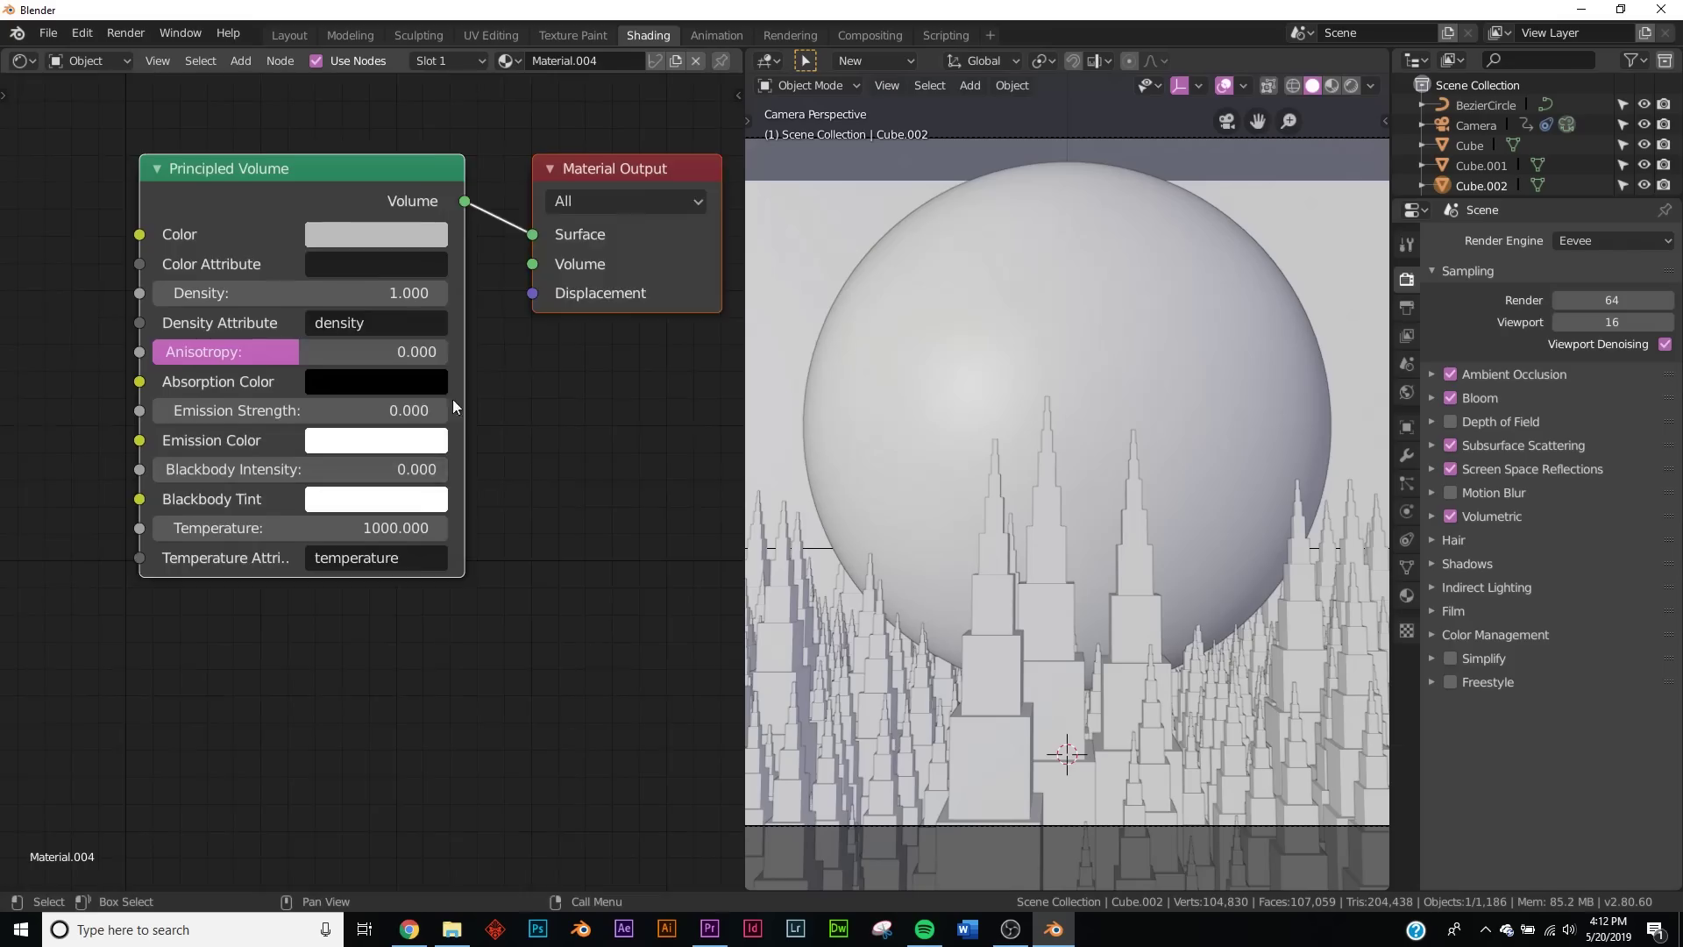
{"action": "left_click", "coordinate": [222, 362]}
{"action": "key", "text": "Return"}
{"action": "key", "text": "z"}
{"action": "left_click", "coordinate": [1129, 422]}
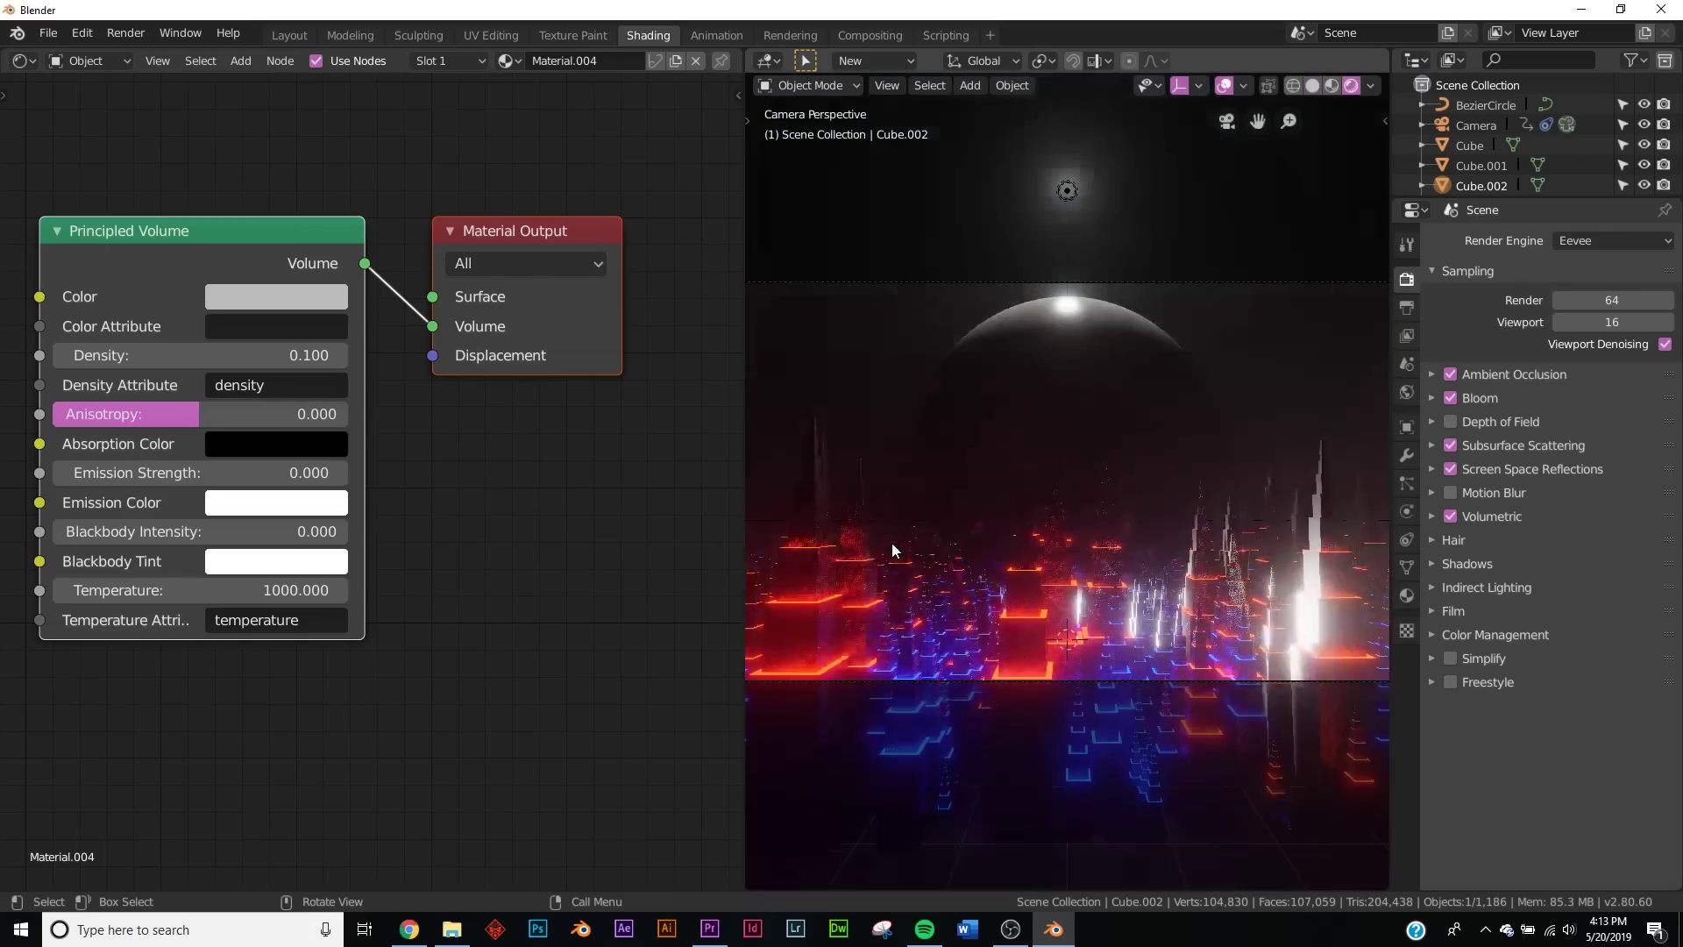
{"action": "scroll", "coordinate": [898, 547], "scroll_direction": "up", "scroll_amount": 2}
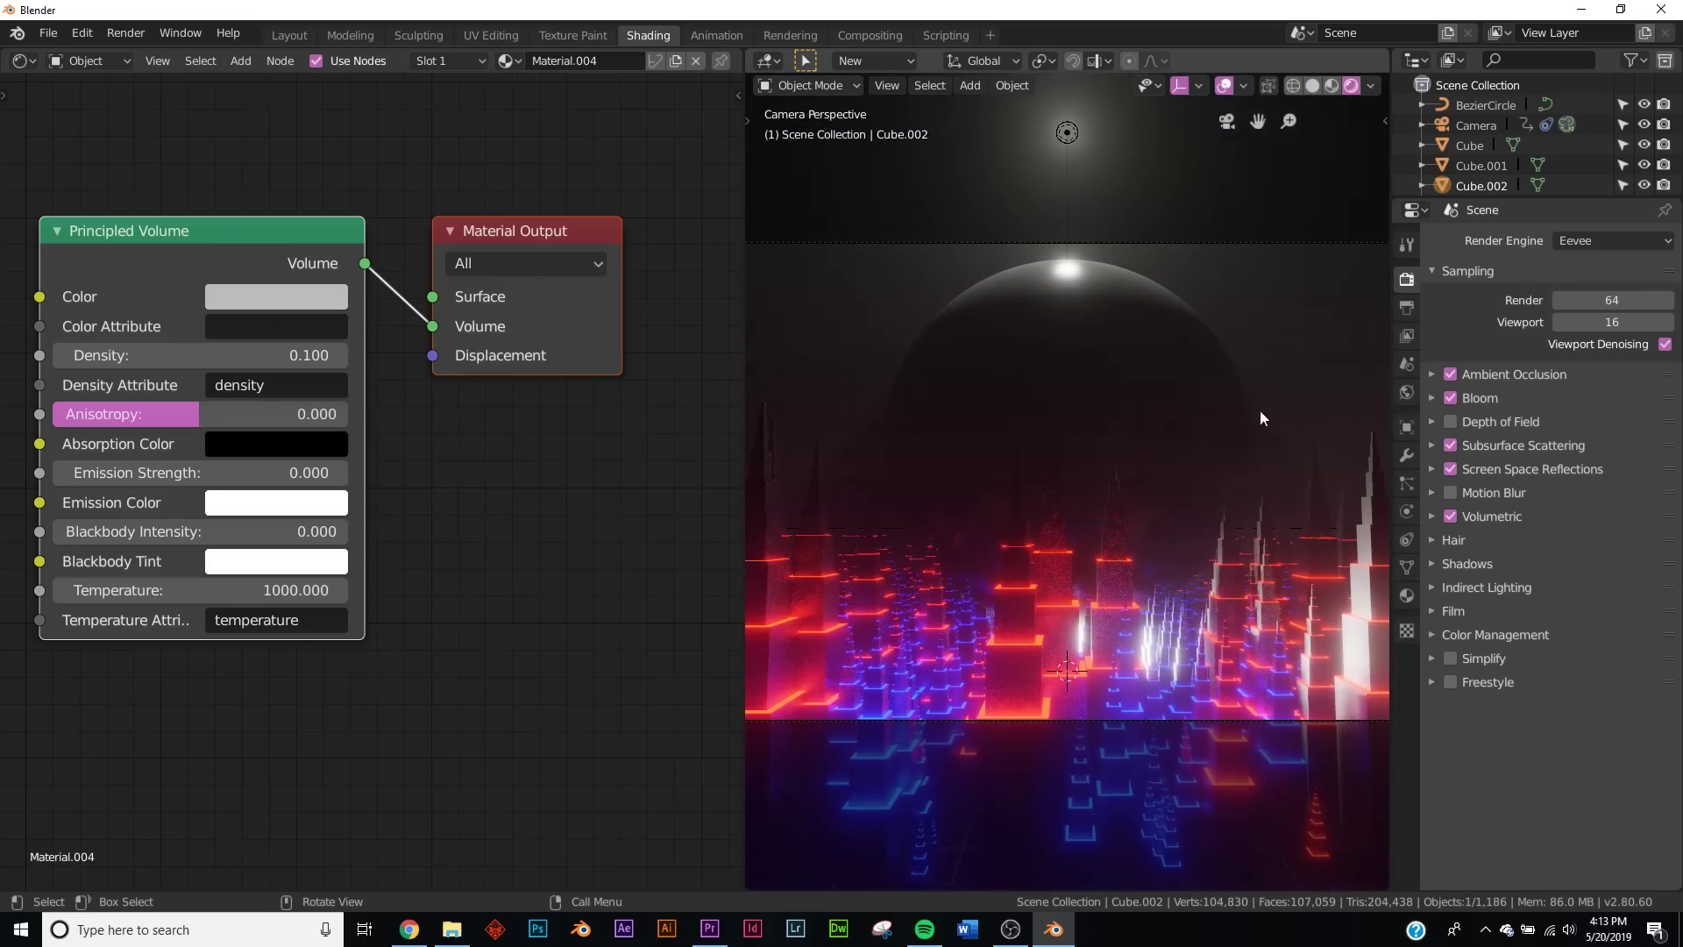
{"action": "left_click", "coordinate": [292, 35]}
- Switch the viewport to rendered shading and make the upper Point.001 light blue
{"action": "key", "text": "z"}
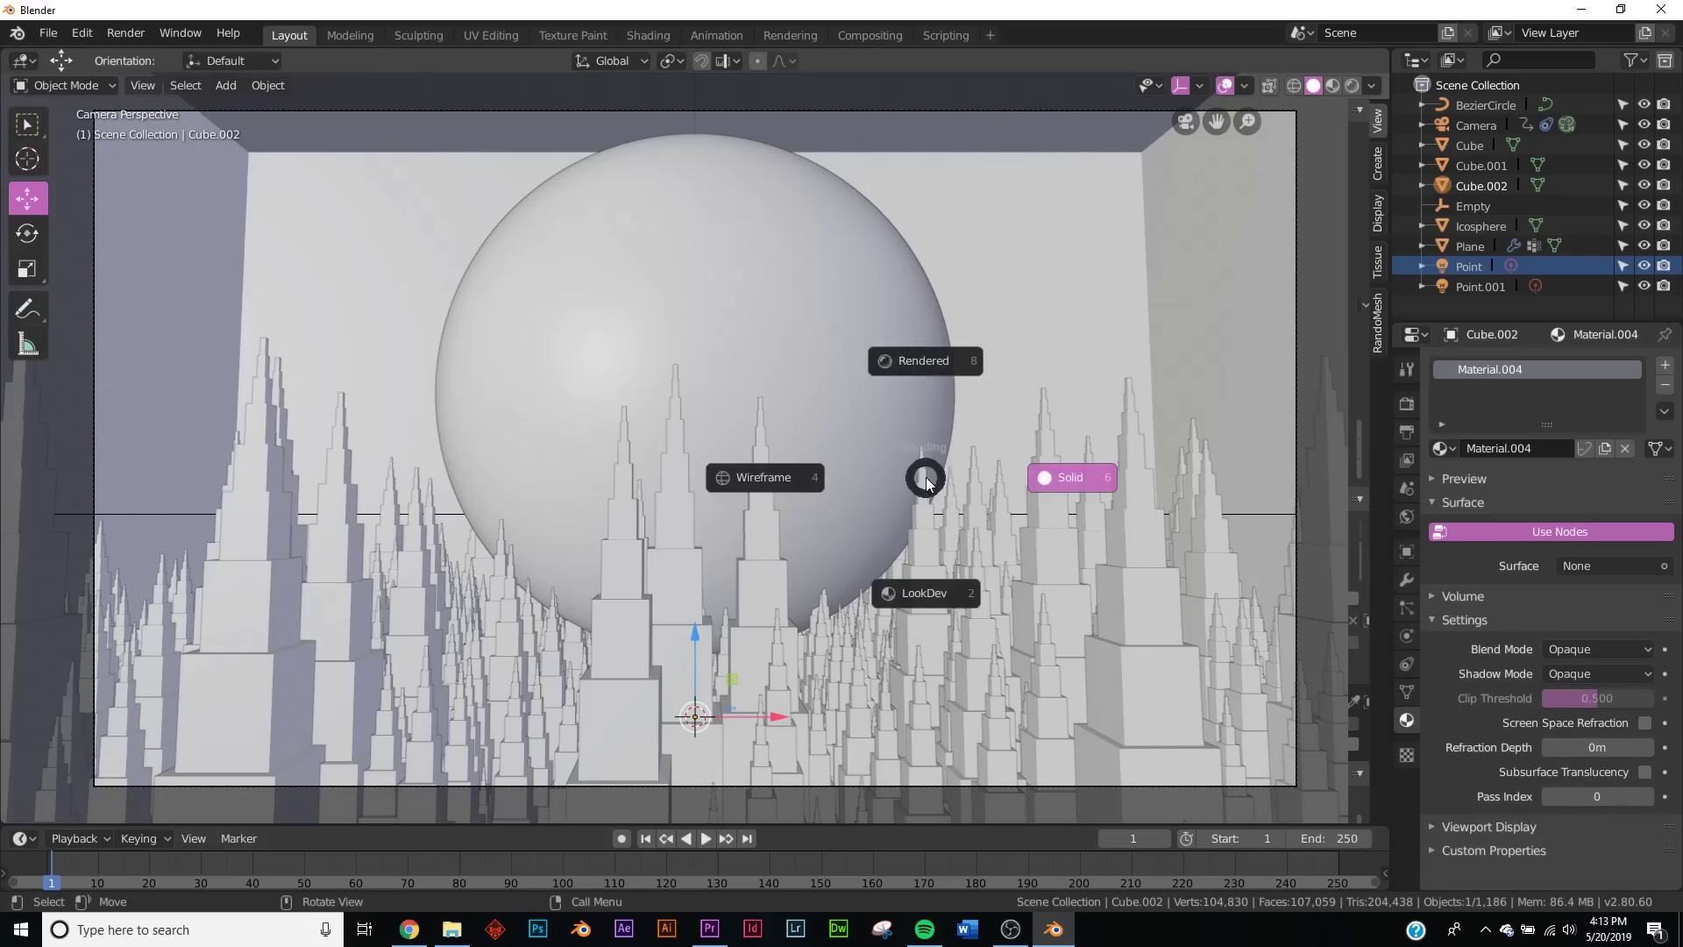
{"action": "left_click", "coordinate": [940, 371]}
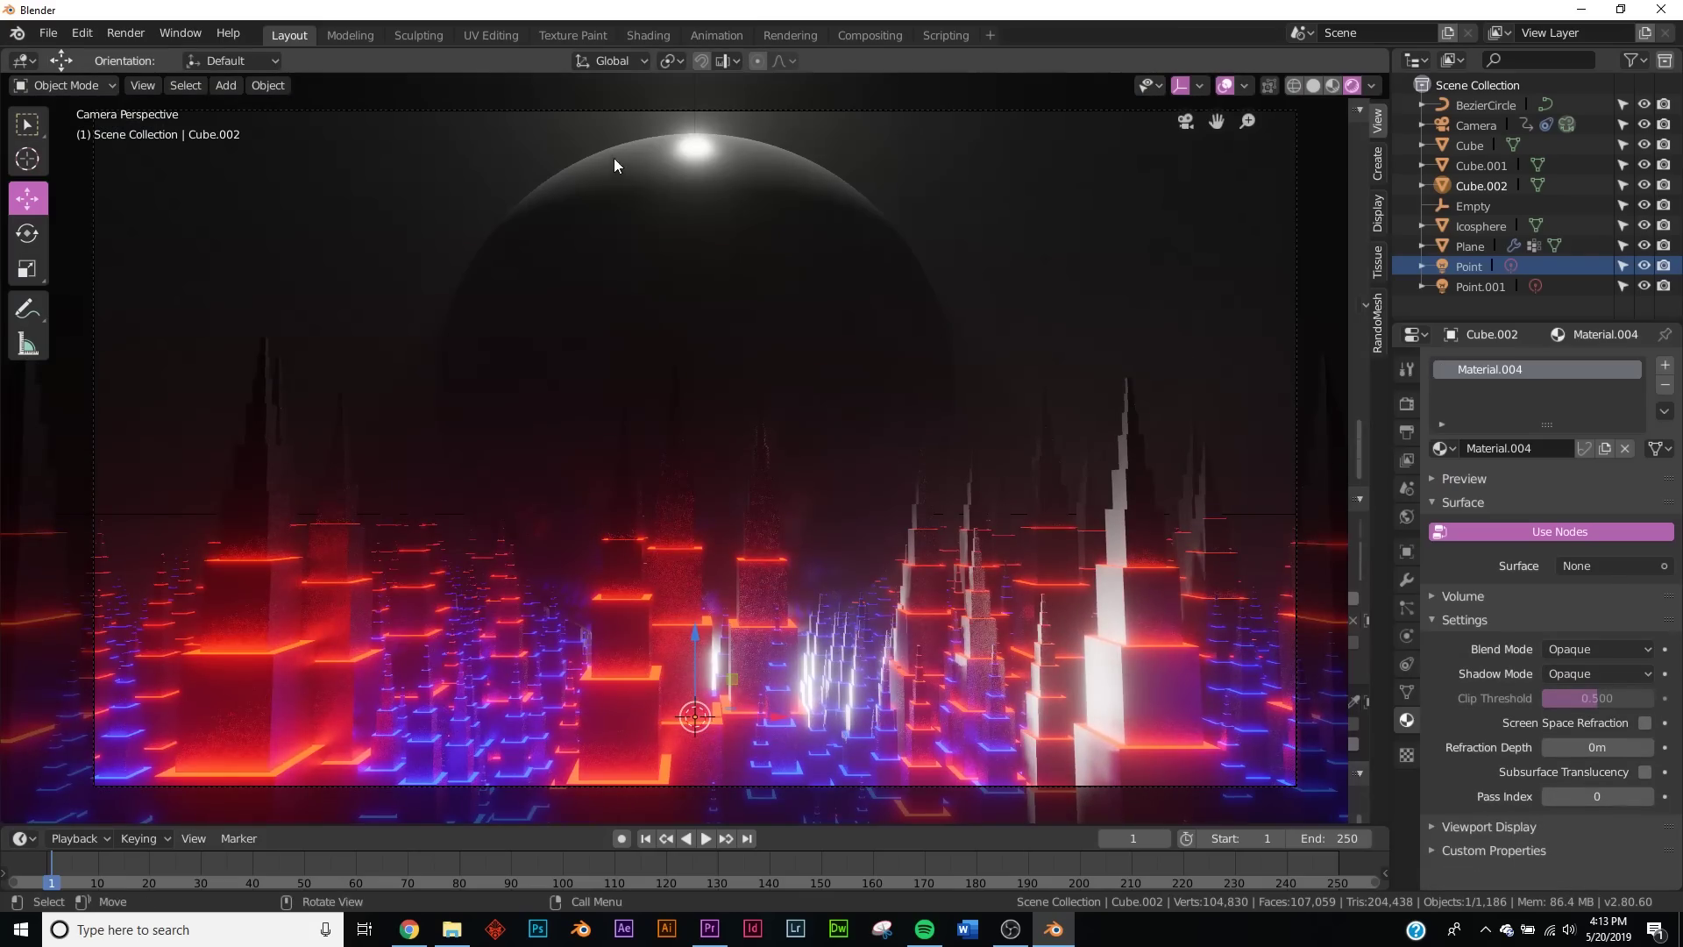
{"action": "left_click", "coordinate": [1471, 266]}
{"action": "left_click", "coordinate": [1598, 473]}
{"action": "left_click", "coordinate": [1479, 286]}
{"action": "left_click", "coordinate": [1574, 474]}
{"action": "left_click", "coordinate": [1637, 334]}
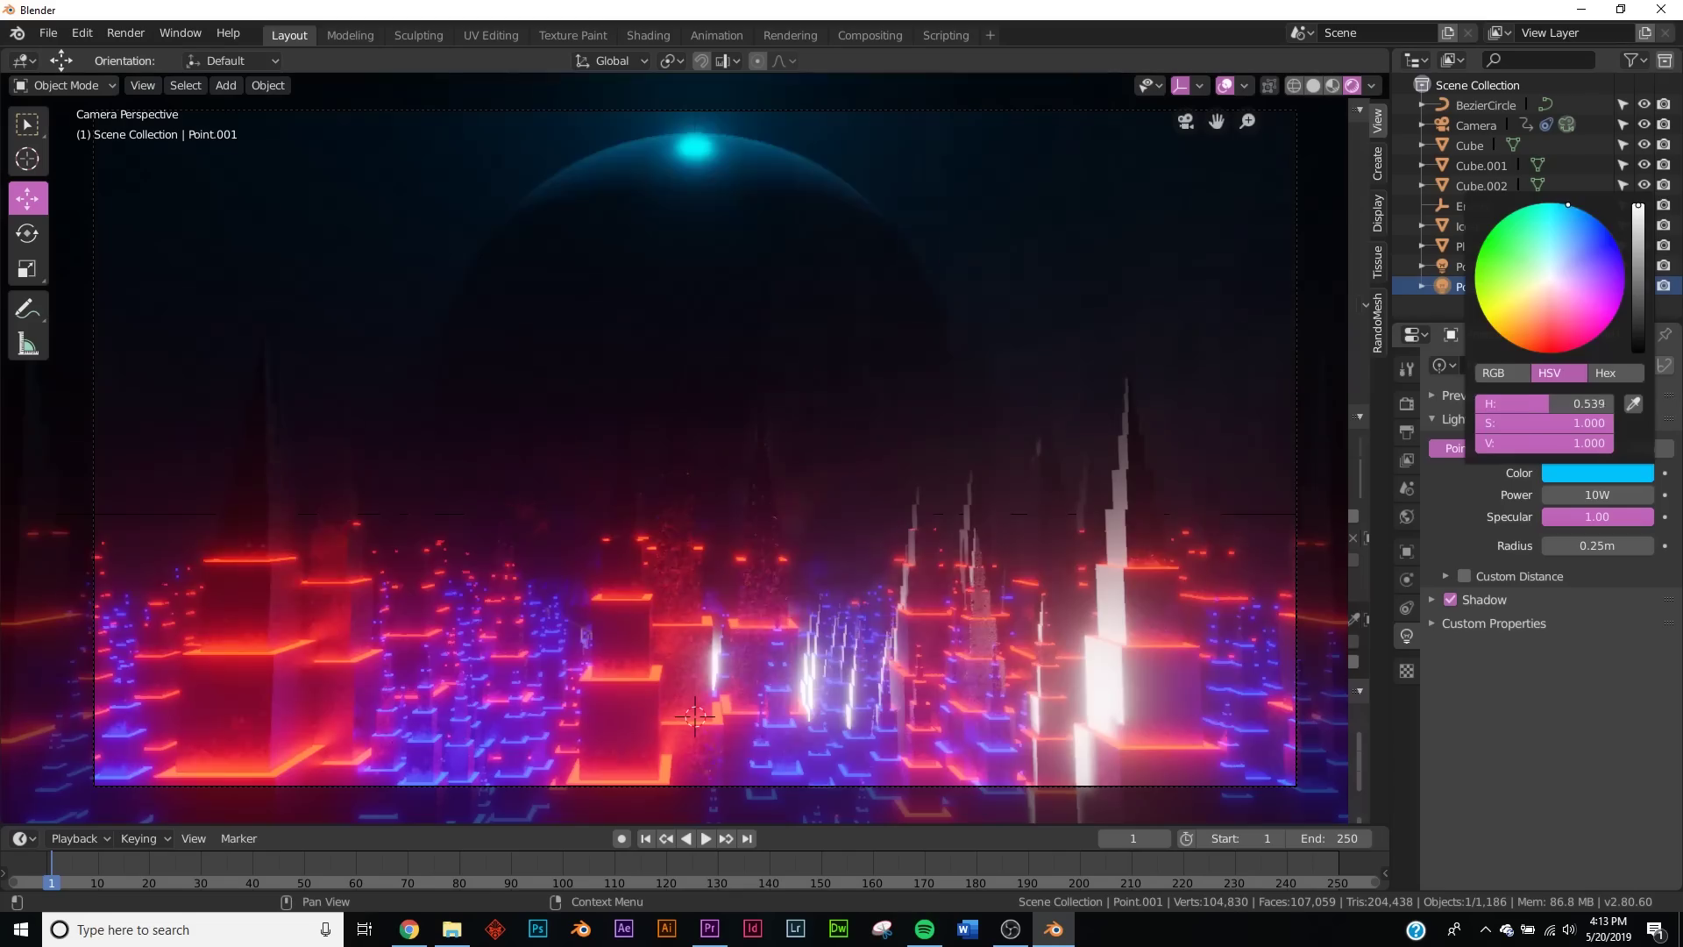
- Adjust the Point.001 light's power, then make the Point light orange-red at 30 W
{"action": "left_click", "coordinate": [1587, 492]}
{"action": "type", "text": "3"}
{"action": "key", "text": "Return"}
{"action": "left_click", "coordinate": [1476, 263]}
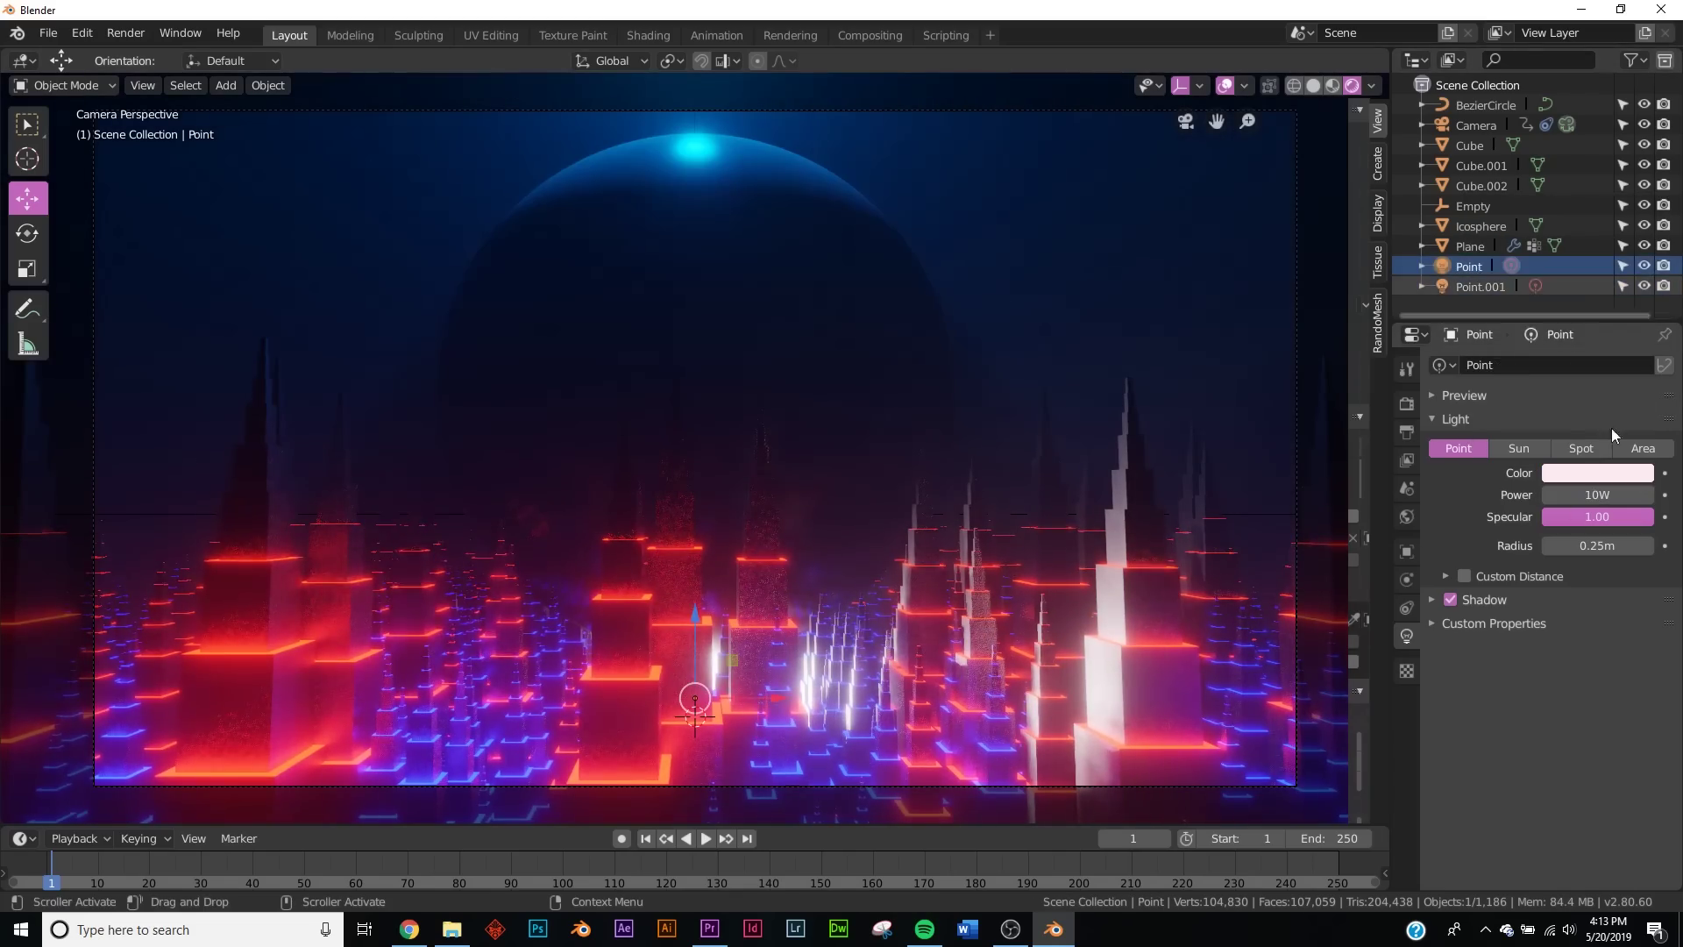
{"action": "left_click", "coordinate": [1597, 473]}
{"action": "left_click", "coordinate": [1525, 349]}
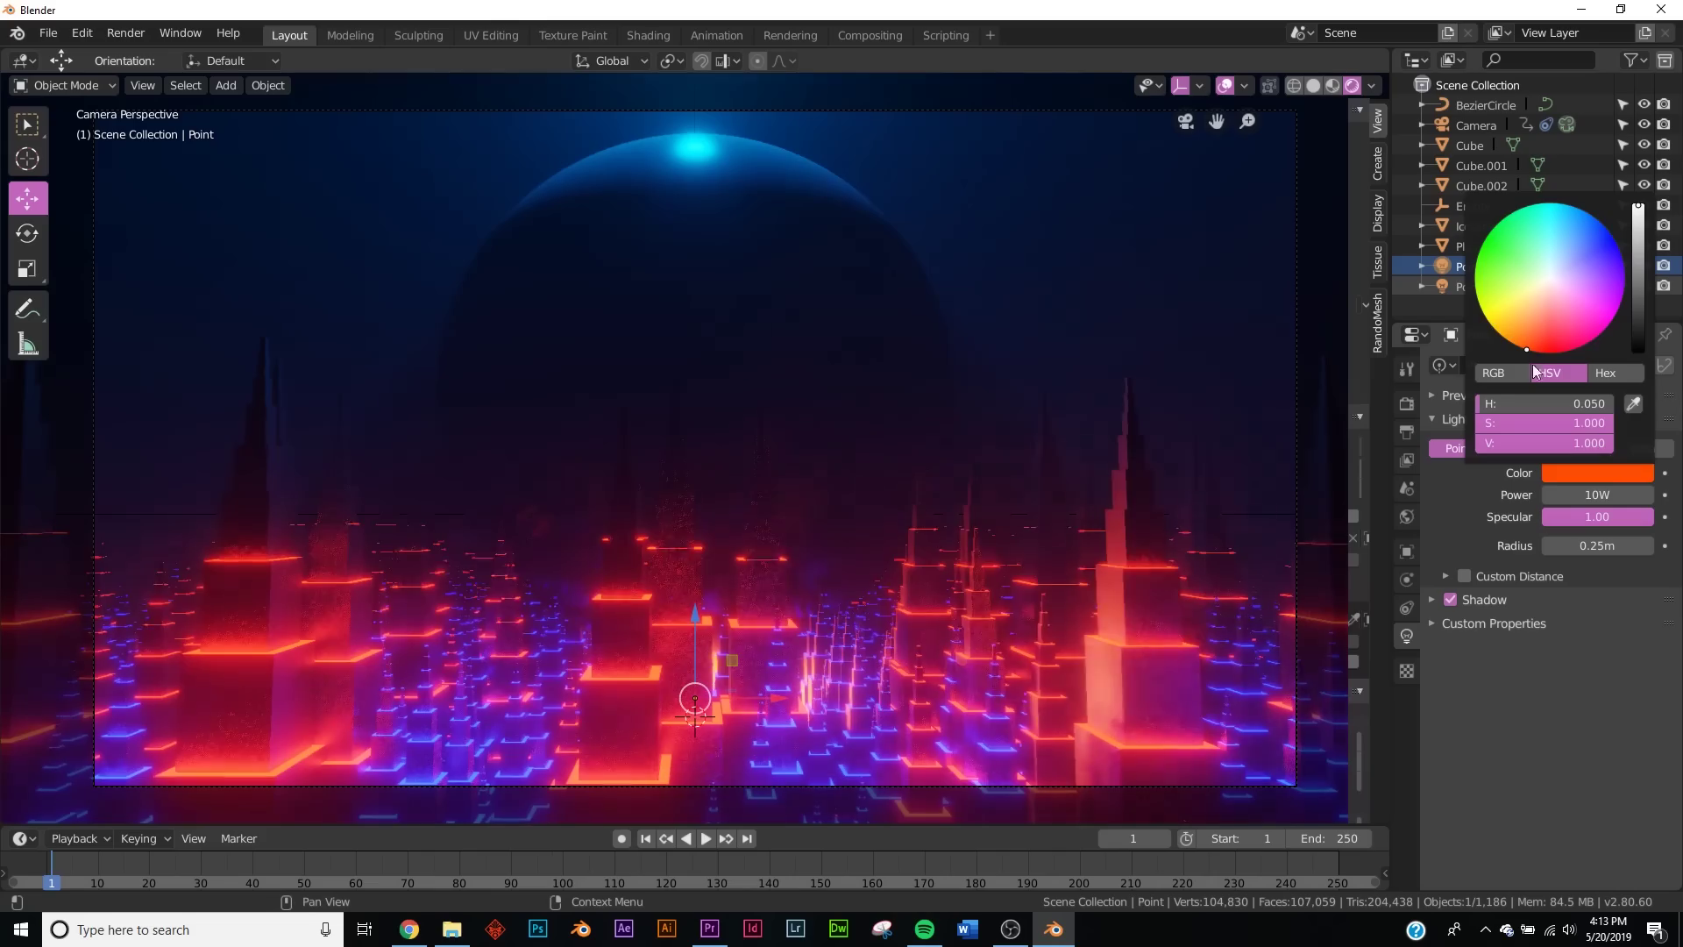
{"action": "type", "text": "30"}
{"action": "key", "text": "Return"}
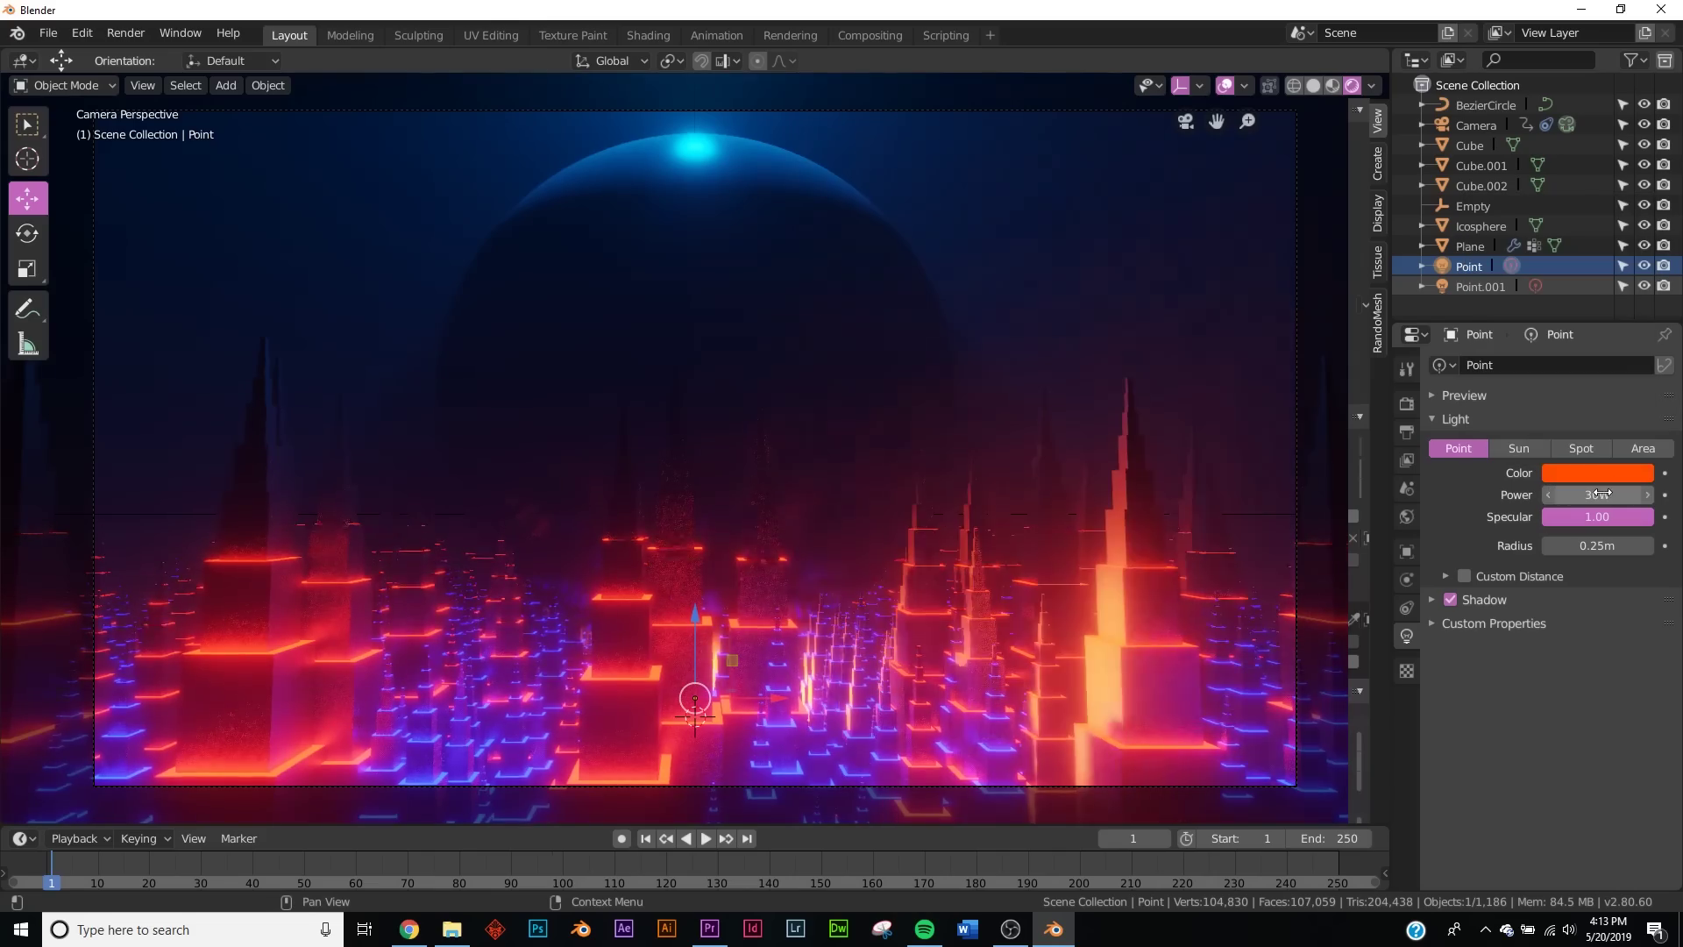
- Through the camera view, move the icosphere straight up and scale it down
{"action": "middle_click_drag", "start_coordinate": [952, 397], "coordinate": [868, 463]}
{"action": "key", "text": "KP_0"}
{"action": "left_click", "coordinate": [724, 375]}
{"action": "mouse_move", "coordinate": [696, 319]}
{"action": "left_mouse_down"}
{"action": "mouse_move", "coordinate": [711, 271]}
{"action": "mouse_move", "coordinate": [712, 308]}
{"action": "left_mouse_up"}
{"action": "key", "text": "s"}
{"action": "left_click", "coordinate": [1129, 379]}
{"action": "key", "text": "s"}
{"action": "left_click", "coordinate": [1033, 281]}
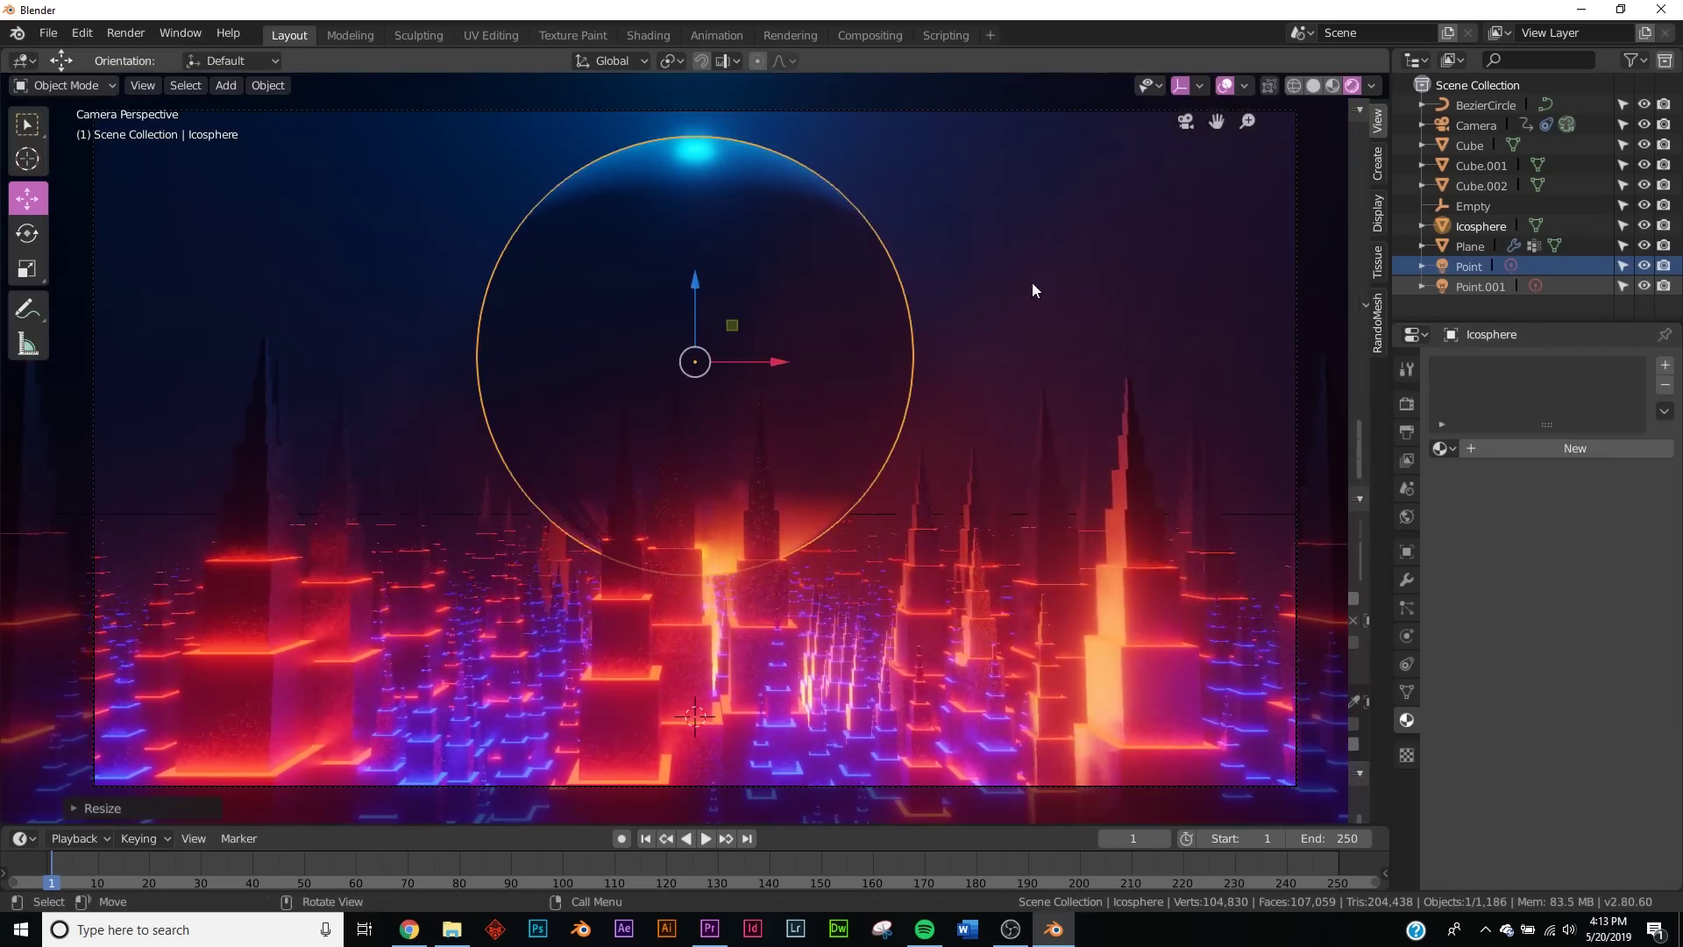
- Play and stop the animation preview, then reselect the sphere for material editing
{"action": "left_click", "coordinate": [1069, 343]}
{"action": "left_click", "coordinate": [706, 839]}
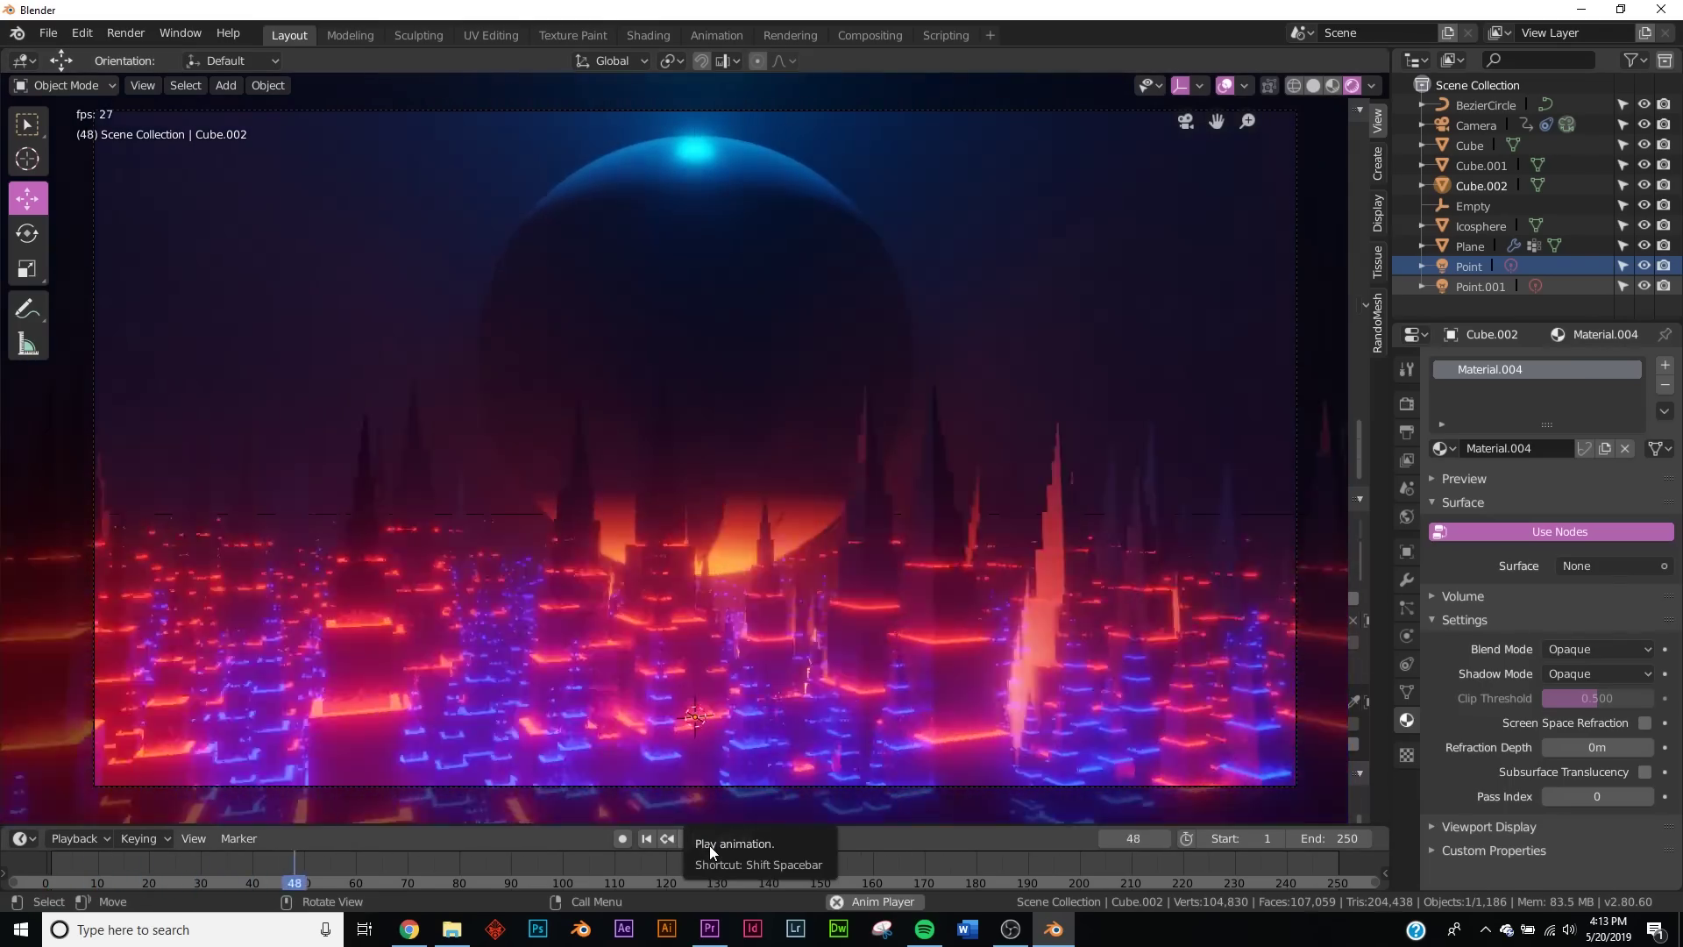
{"action": "left_click", "coordinate": [709, 845]}
{"action": "left_click", "coordinate": [706, 286]}
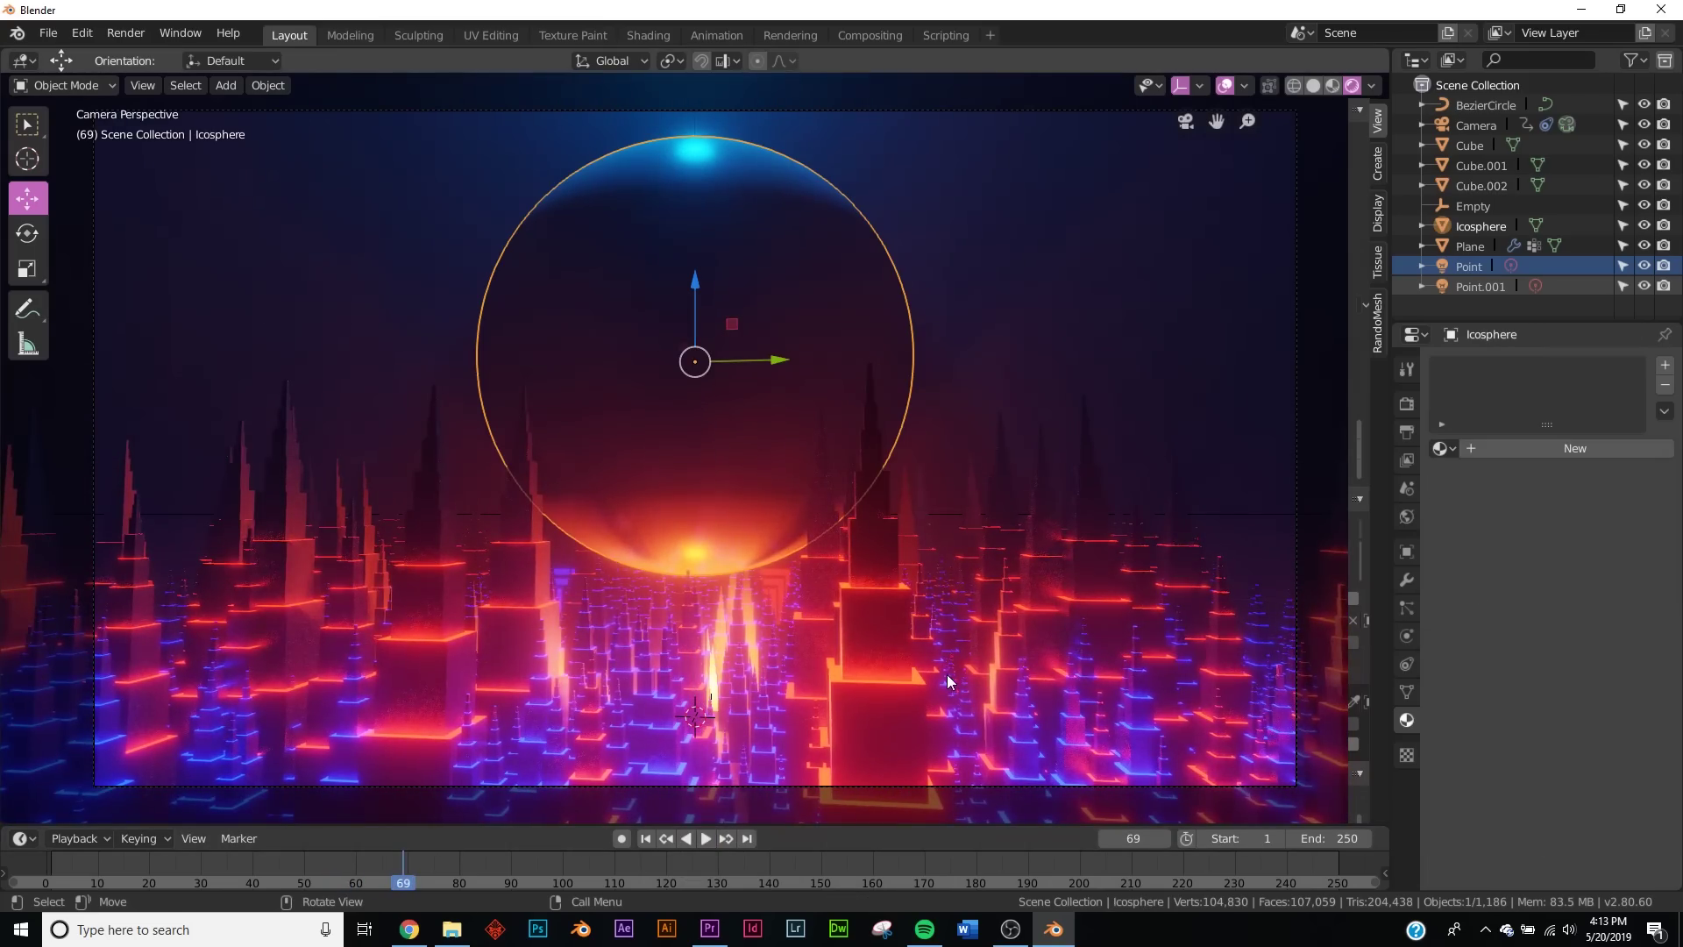
{"action": "left_click", "coordinate": [653, 37]}
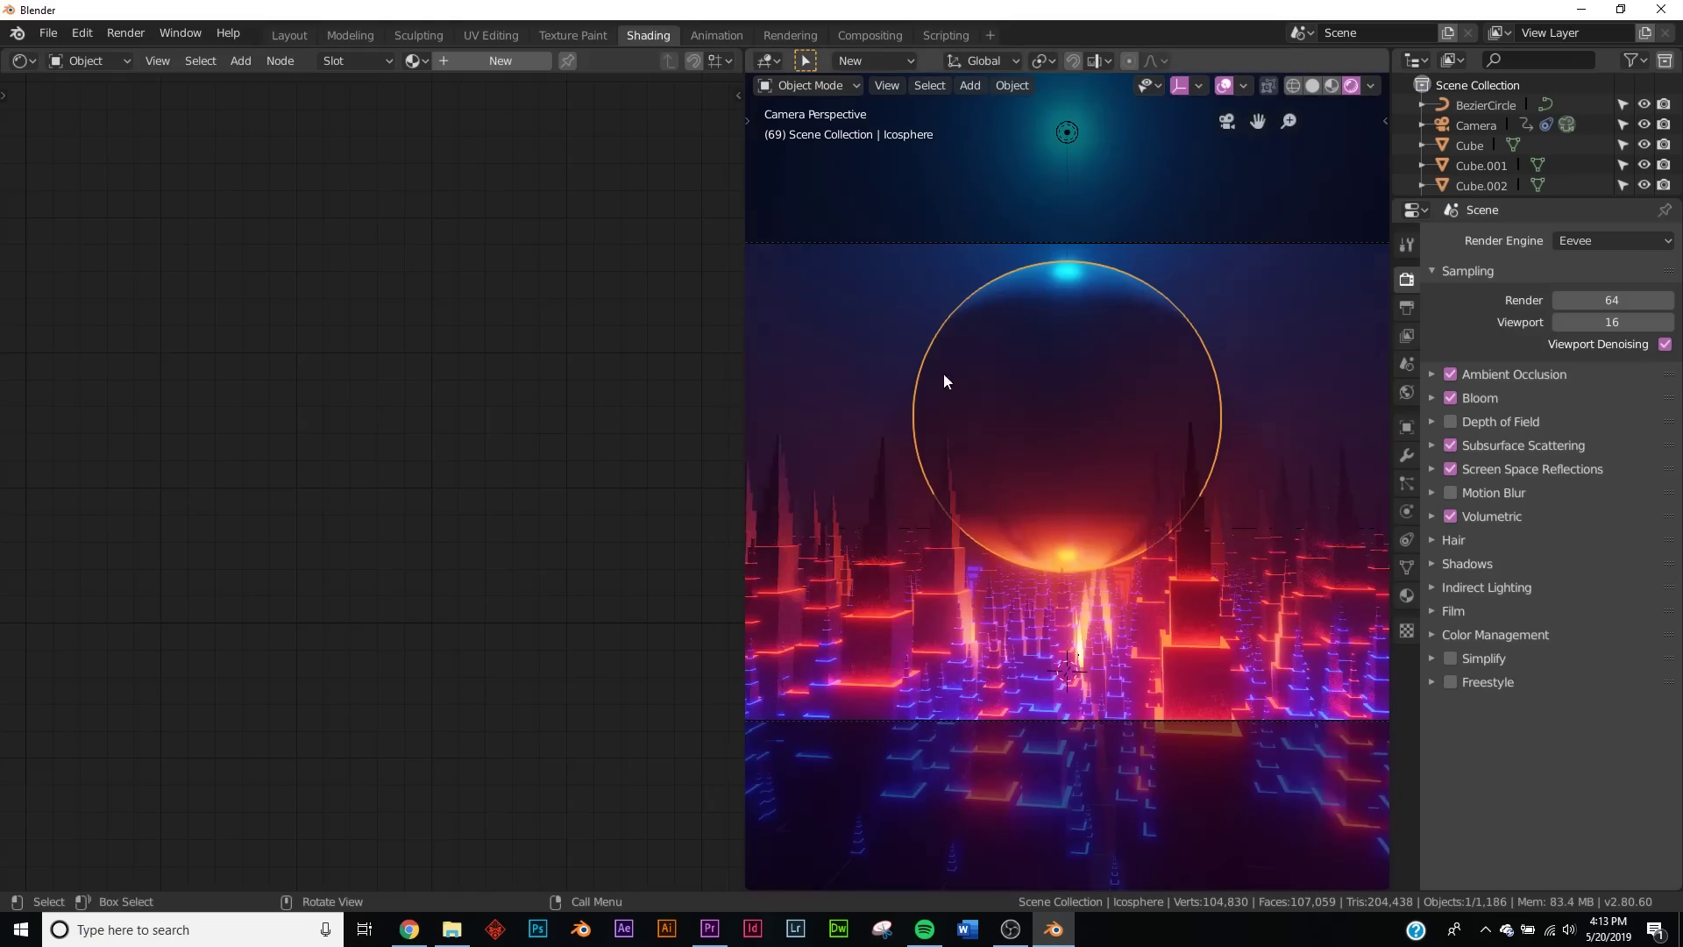
- Create a new material for the sphere with Metallic set to 1
{"action": "left_click", "coordinate": [493, 62]}
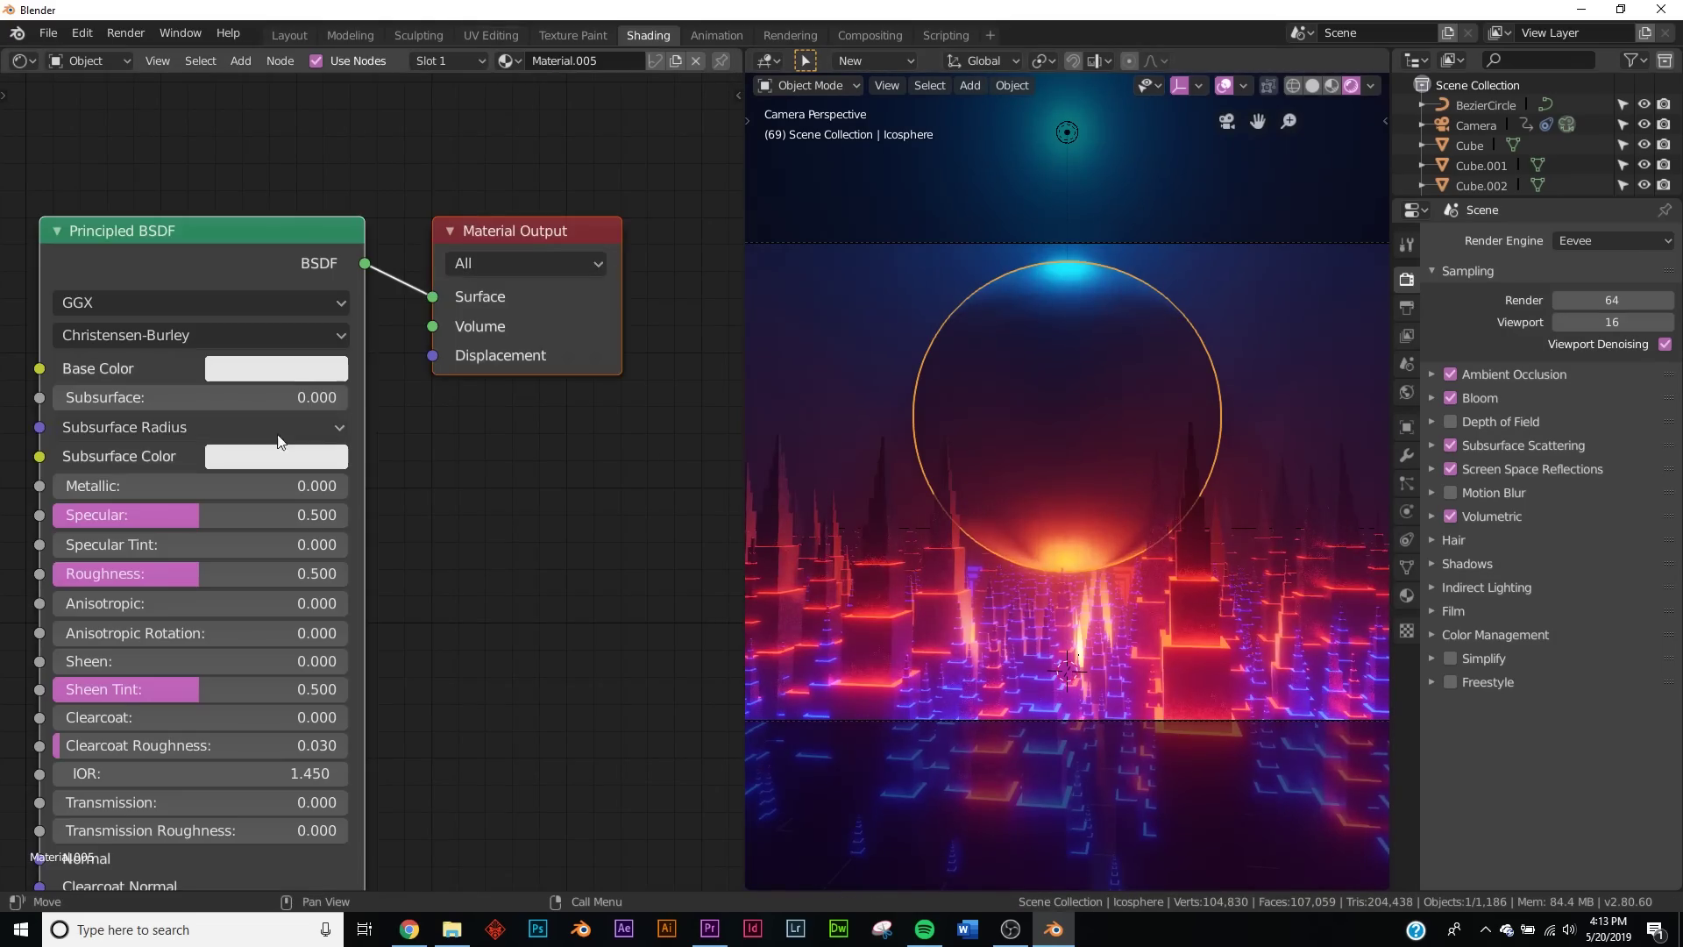
{"action": "left_click_drag", "start_coordinate": [123, 492], "coordinate": [423, 492]}
{"action": "middle_click_drag", "start_coordinate": [82, 478], "coordinate": [411, 429]}
{"action": "middle_click_drag", "start_coordinate": [261, 461], "coordinate": [298, 331]}
- Add a Bump node and connect its output to the shader's Normal input
{"action": "key", "text": "shift+a"}
{"action": "left_click", "coordinate": [212, 443]}
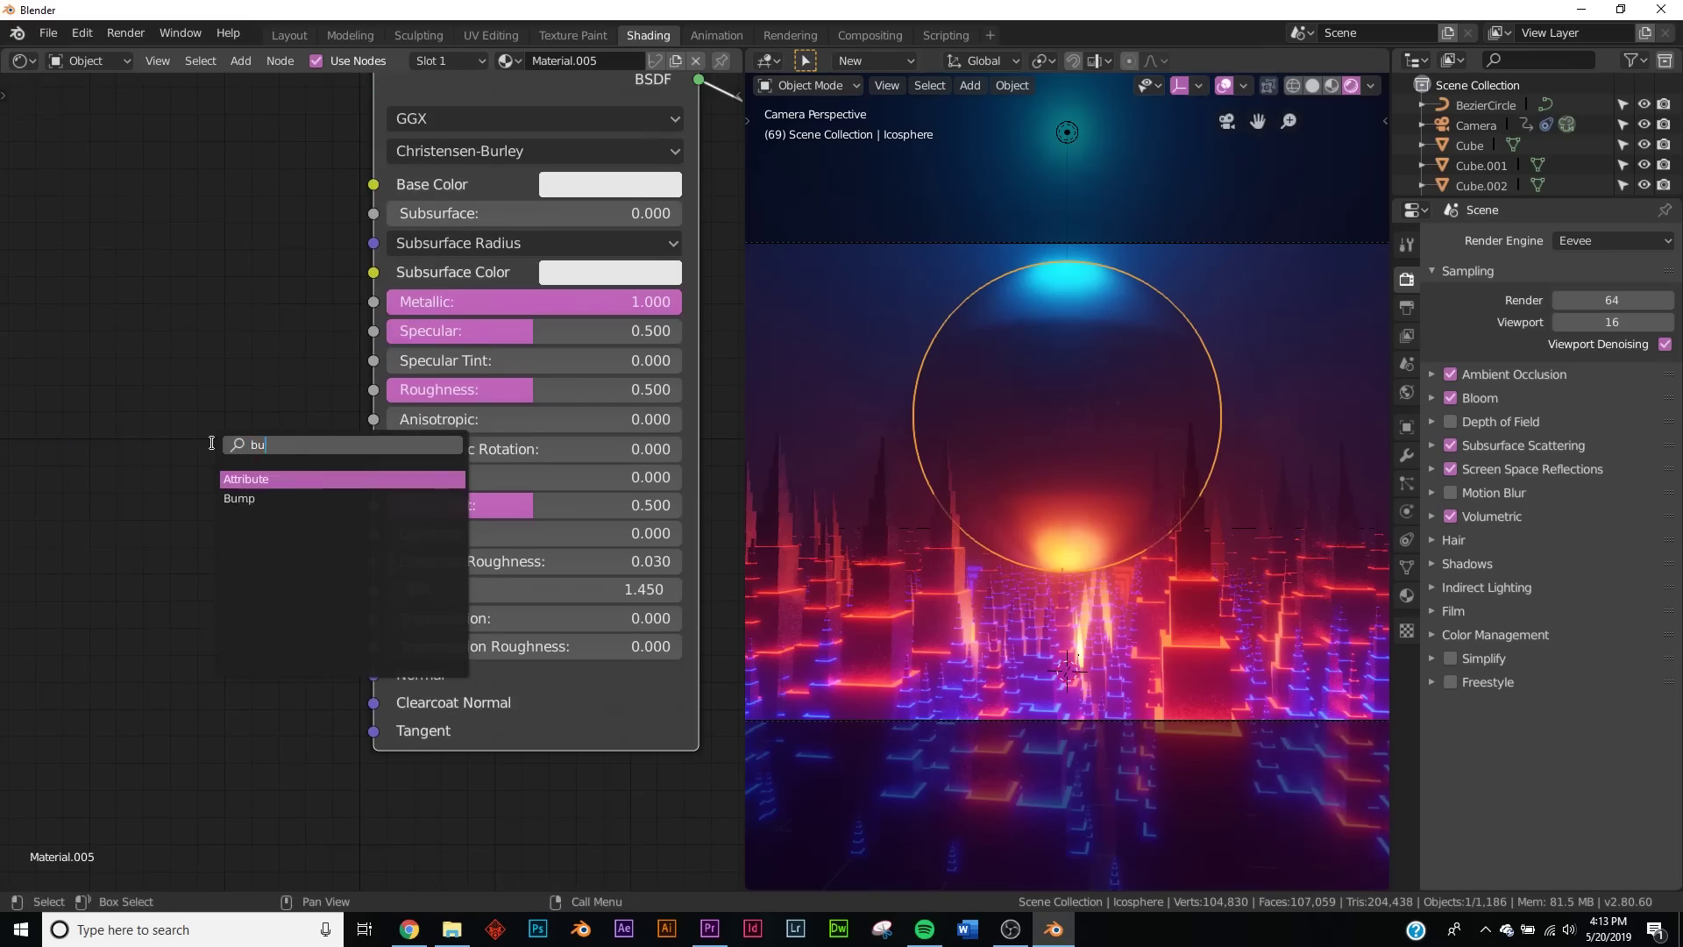
{"action": "key", "text": "Return"}
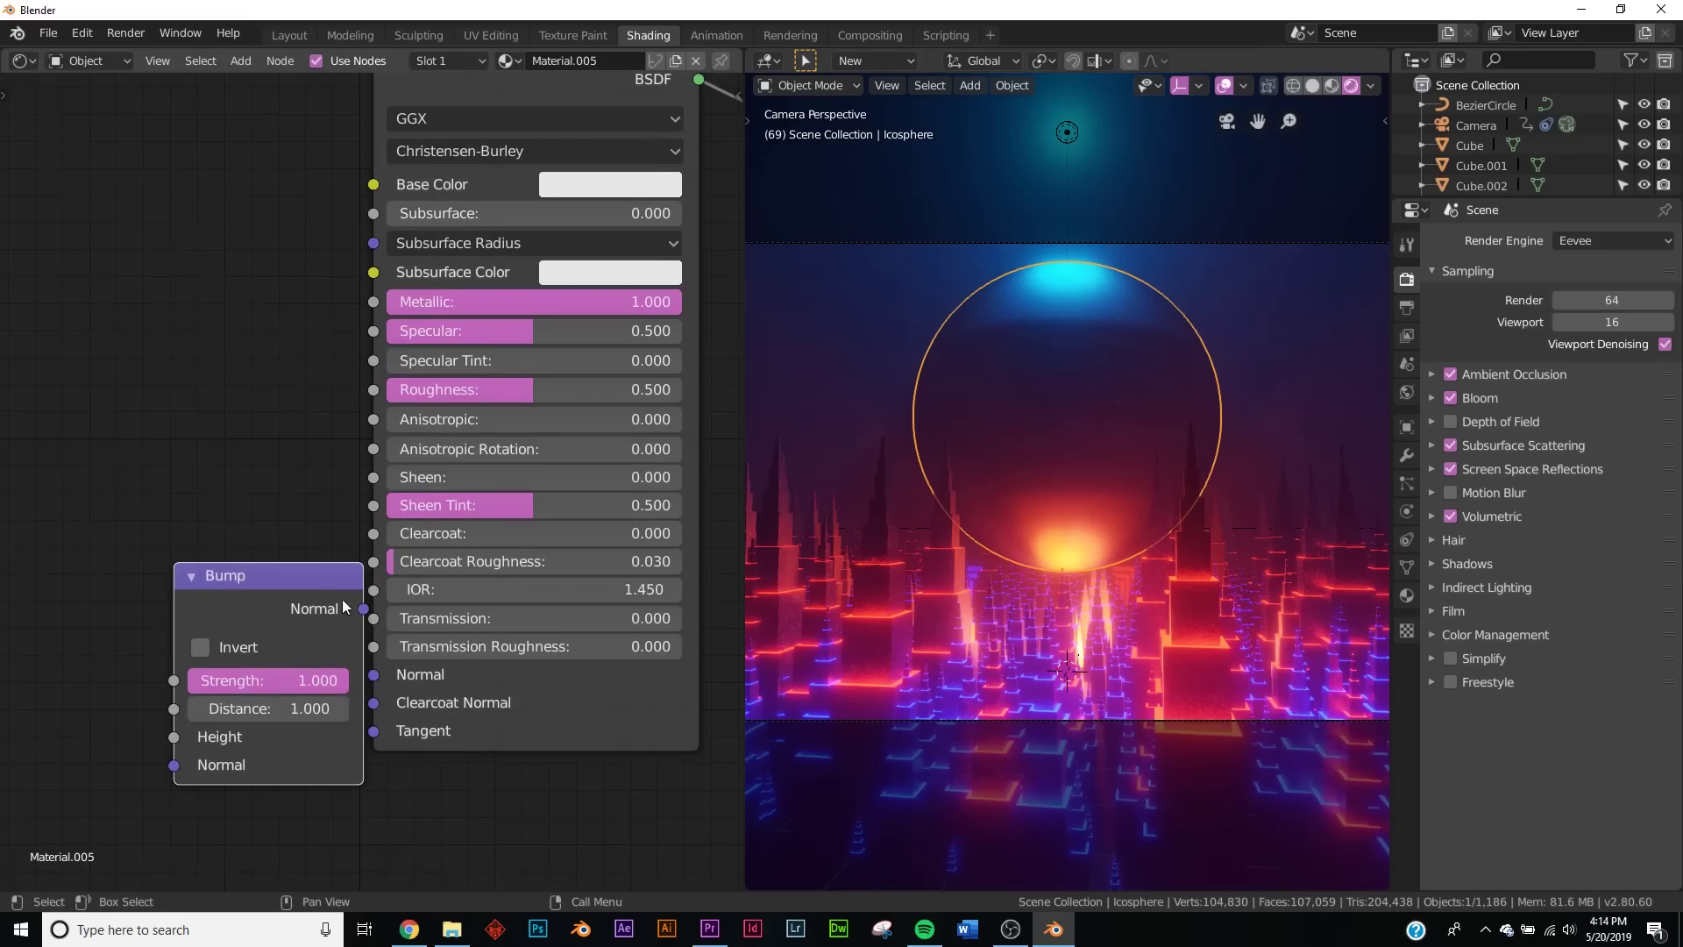
{"action": "left_click", "coordinate": [292, 653]}
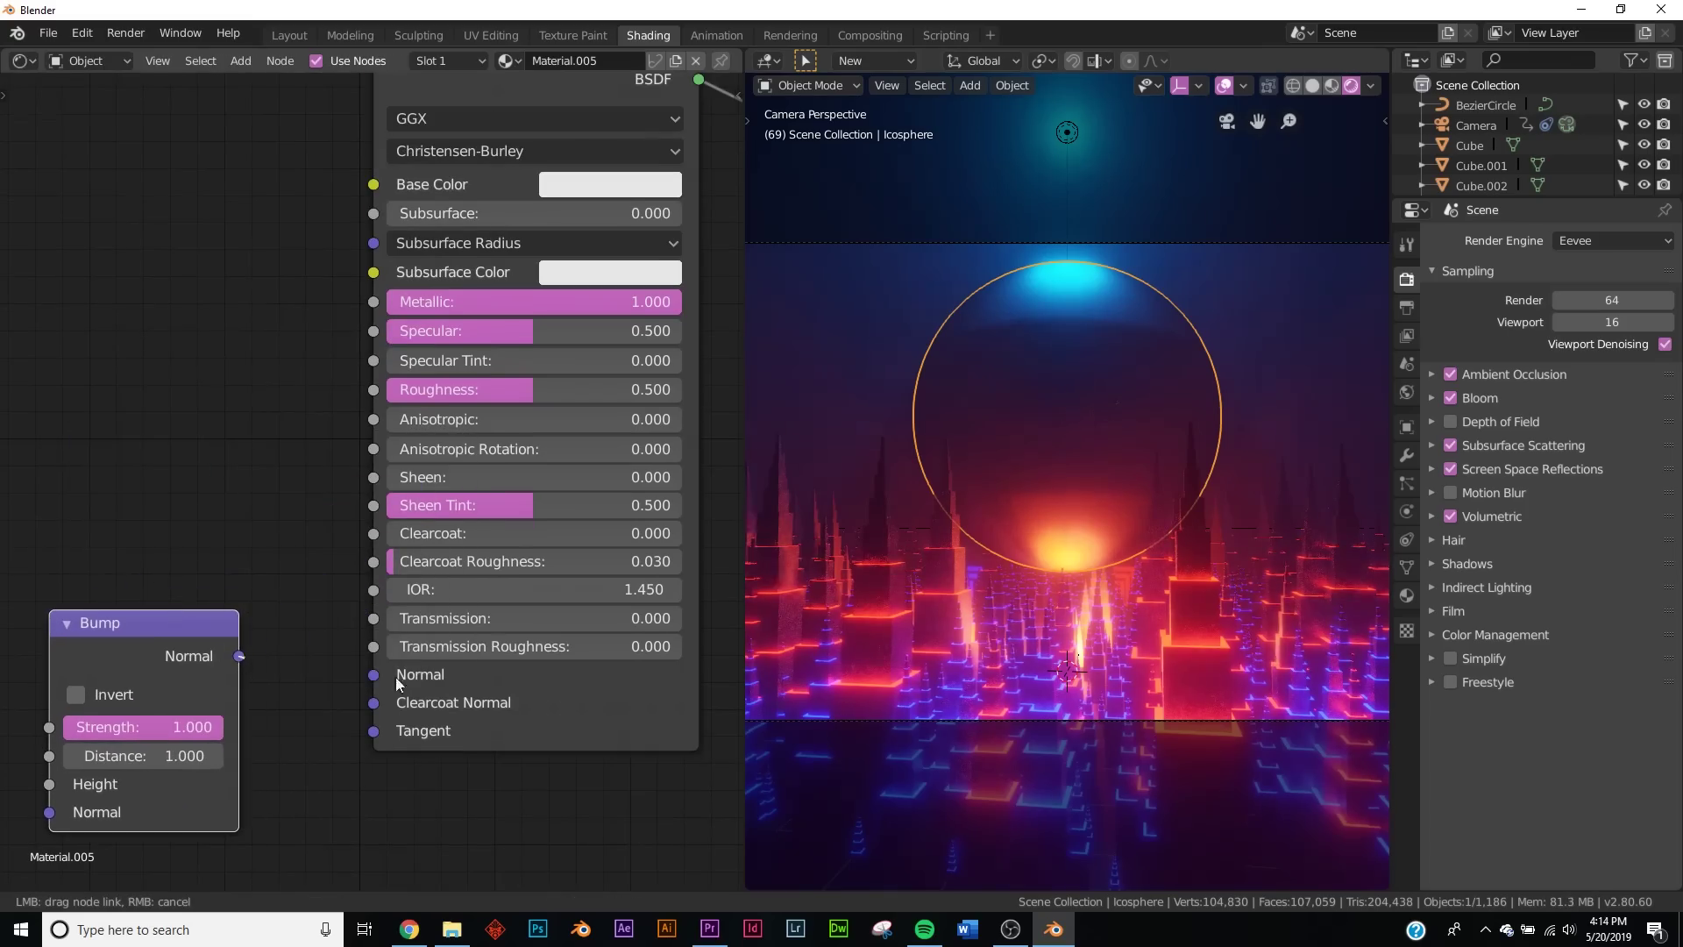
{"action": "left_click_drag", "start_coordinate": [388, 684], "coordinate": [387, 679]}
{"action": "middle_click_drag", "start_coordinate": [321, 618], "coordinate": [651, 489]}
{"action": "middle_click_drag", "start_coordinate": [530, 537], "coordinate": [461, 519]}
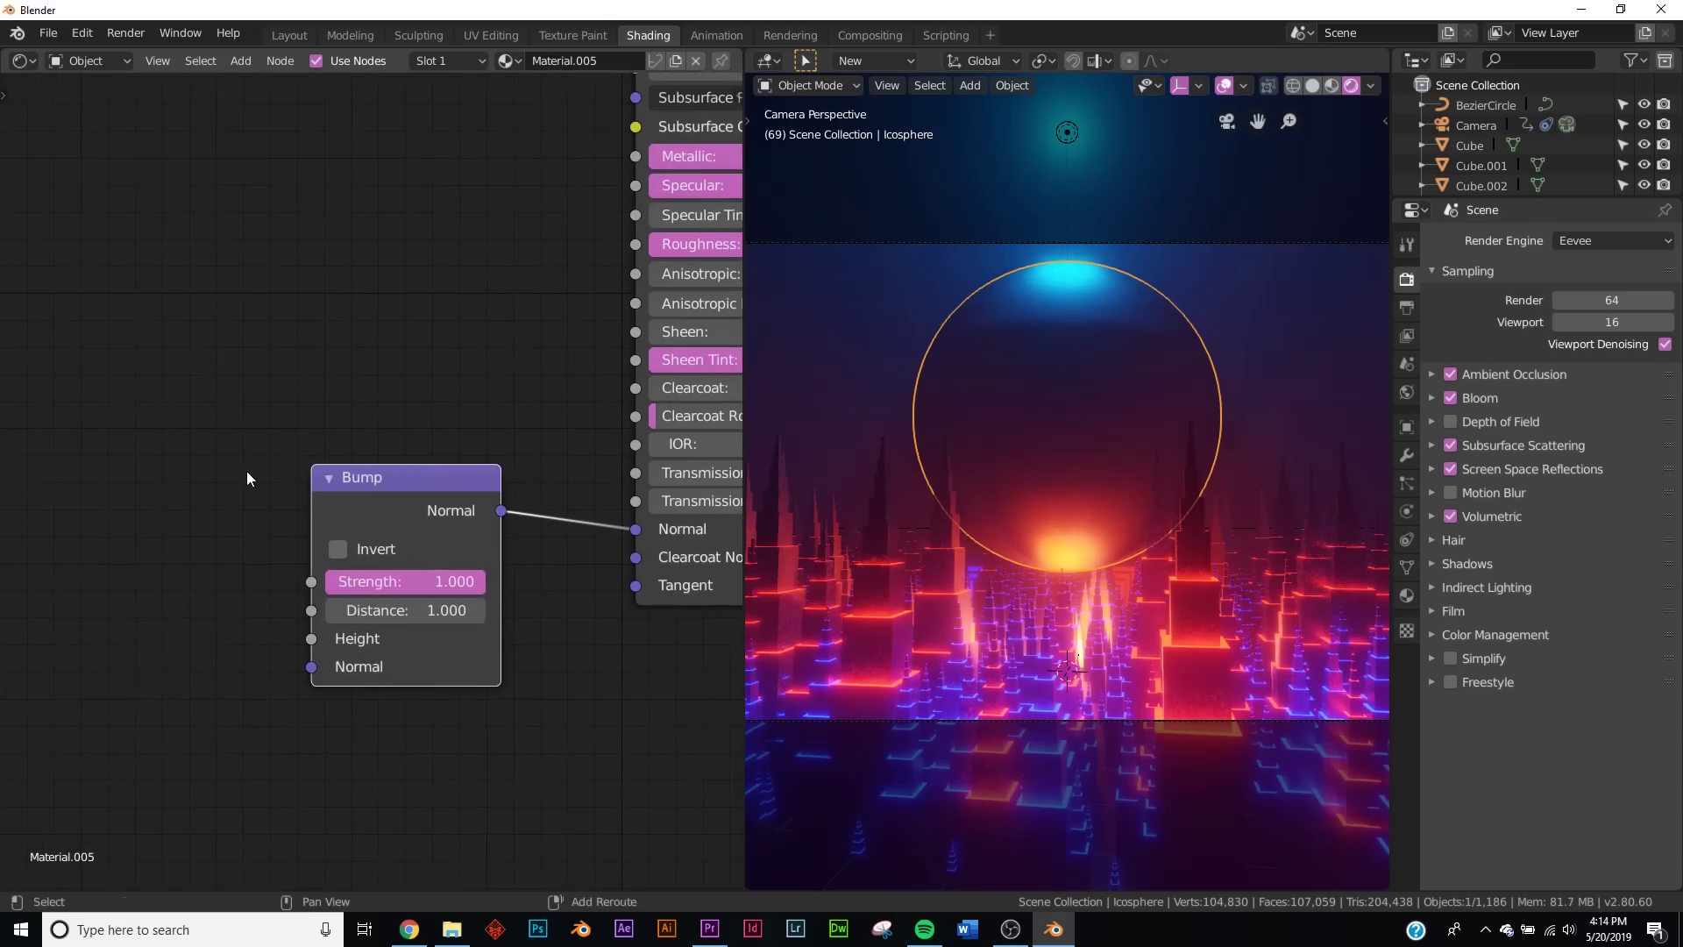
- Add a Voronoi Texture node feeding its Color into the Bump Height
{"action": "key", "text": "shift+a"}
{"action": "left_click", "coordinate": [246, 468]}
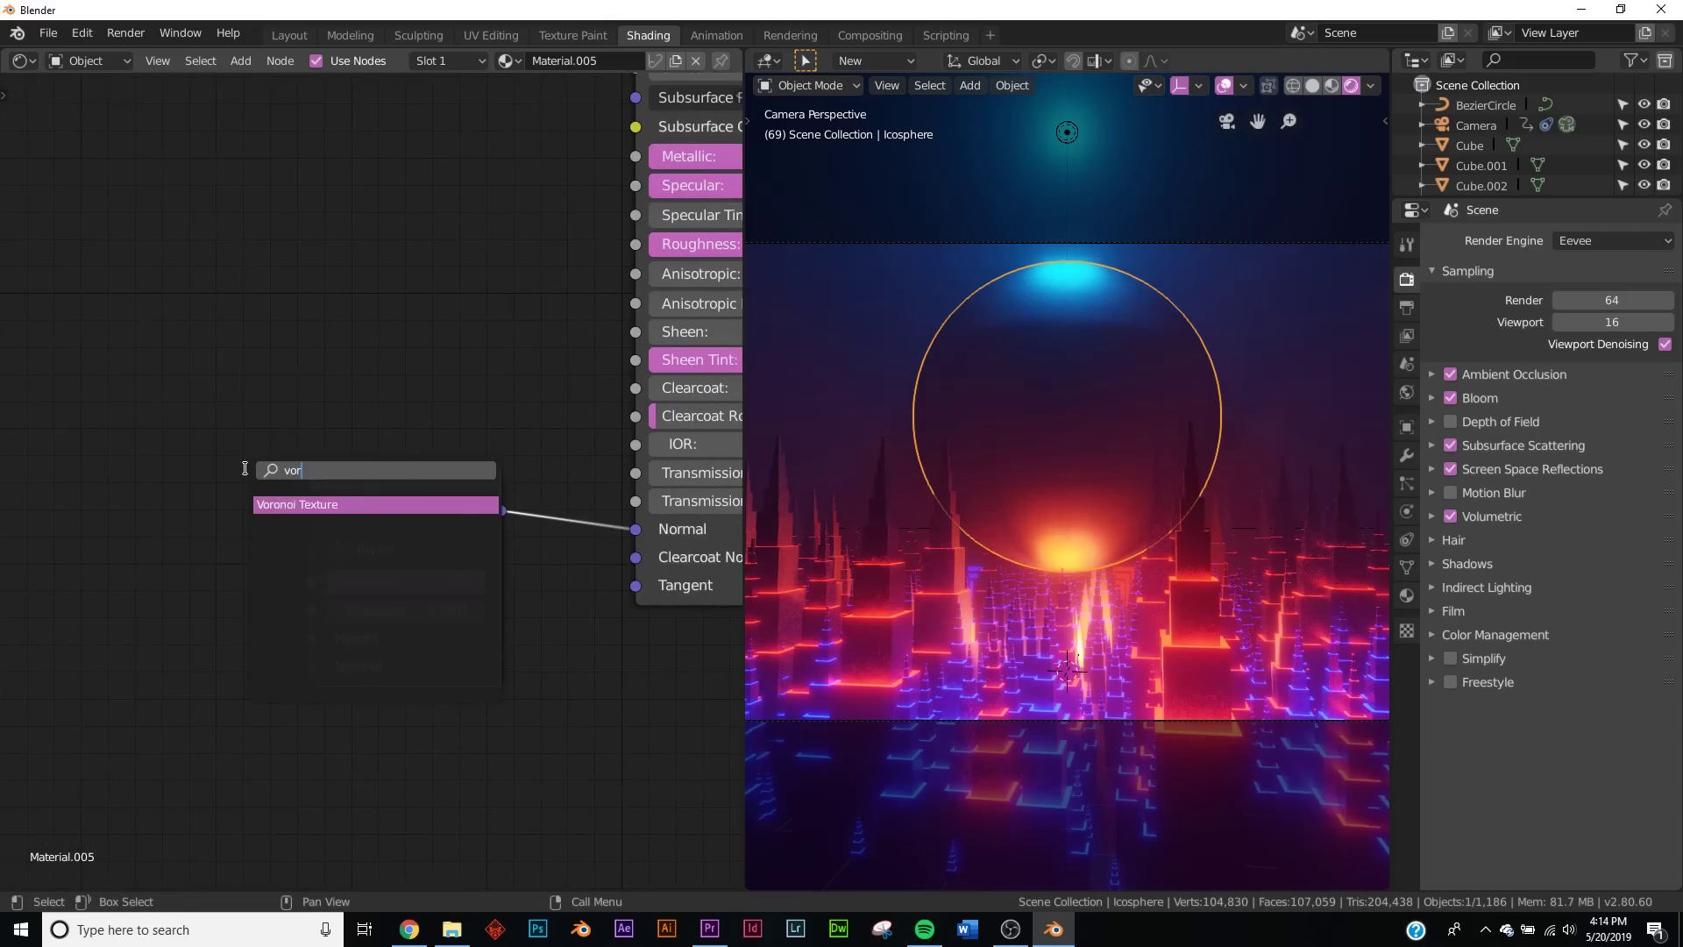
{"action": "key", "text": "Return"}
{"action": "left_click", "coordinate": [239, 603]}
{"action": "left_click_drag", "start_coordinate": [244, 616], "coordinate": [309, 638]}
{"action": "middle_click_drag", "start_coordinate": [249, 649], "coordinate": [433, 466]}
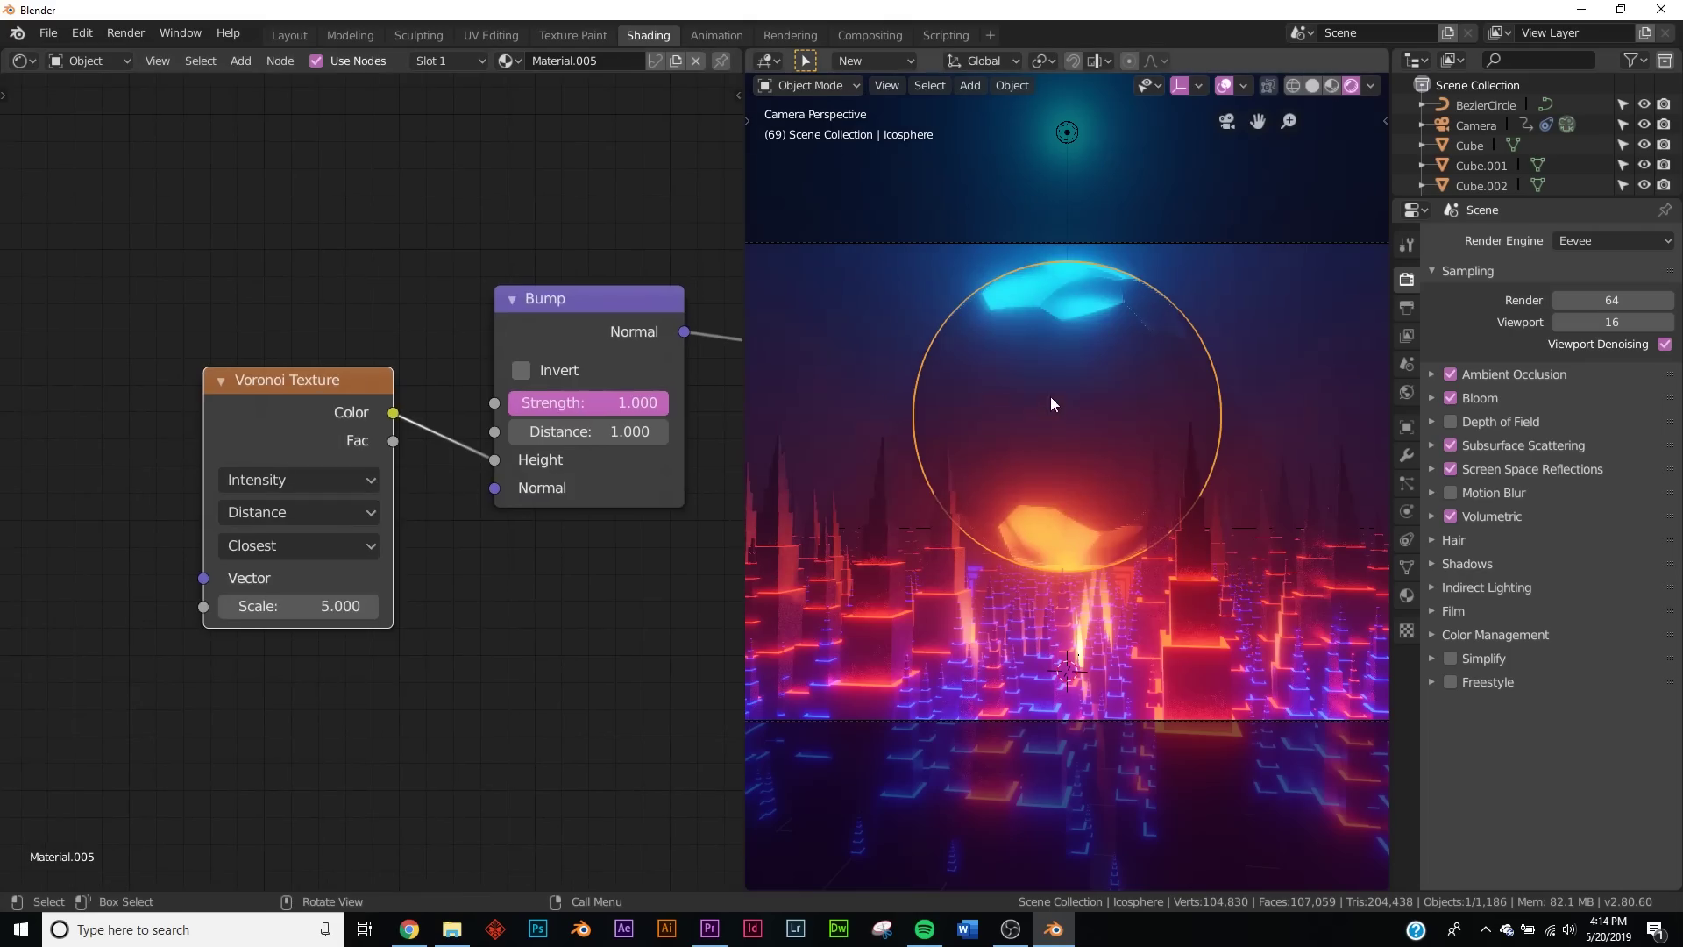
{"action": "scroll", "coordinate": [1087, 298], "scroll_direction": "up", "scroll_amount": 2}
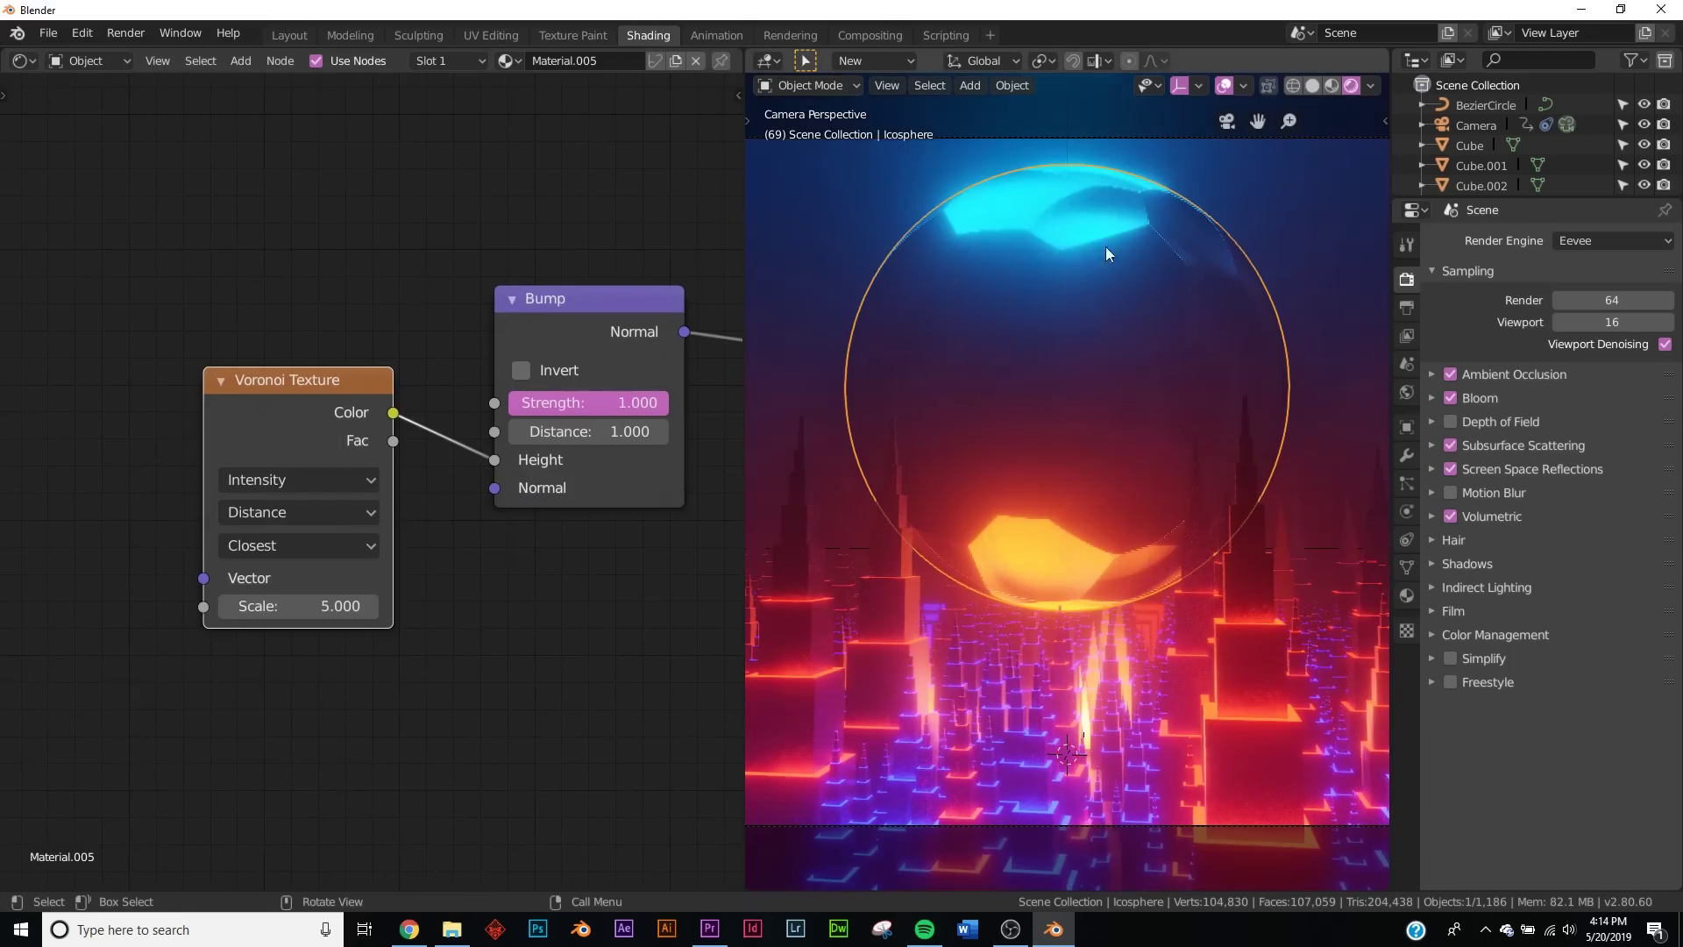
- Set the Voronoi texture to Cells coloring, scale 18.1 and Chebychev distance
{"action": "left_click", "coordinate": [266, 482]}
{"action": "left_click", "coordinate": [277, 538]}
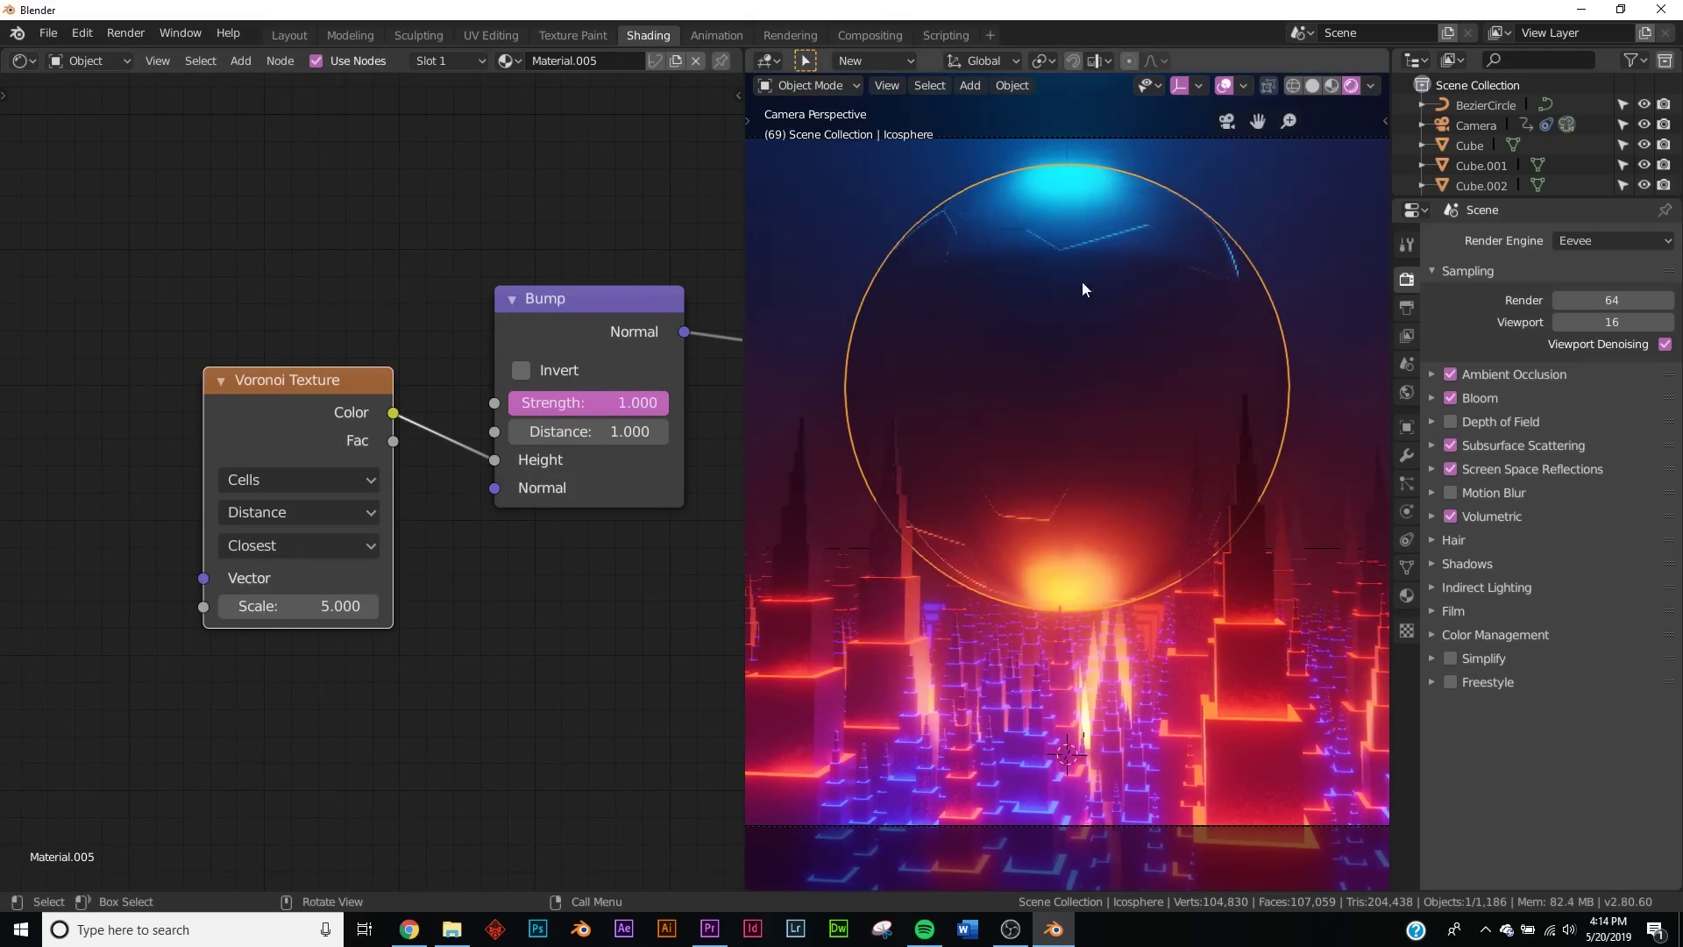
{"action": "left_click_drag", "start_coordinate": [298, 606], "coordinate": [351, 606]}
{"action": "left_click", "coordinate": [280, 514]}
{"action": "left_click", "coordinate": [263, 589]}
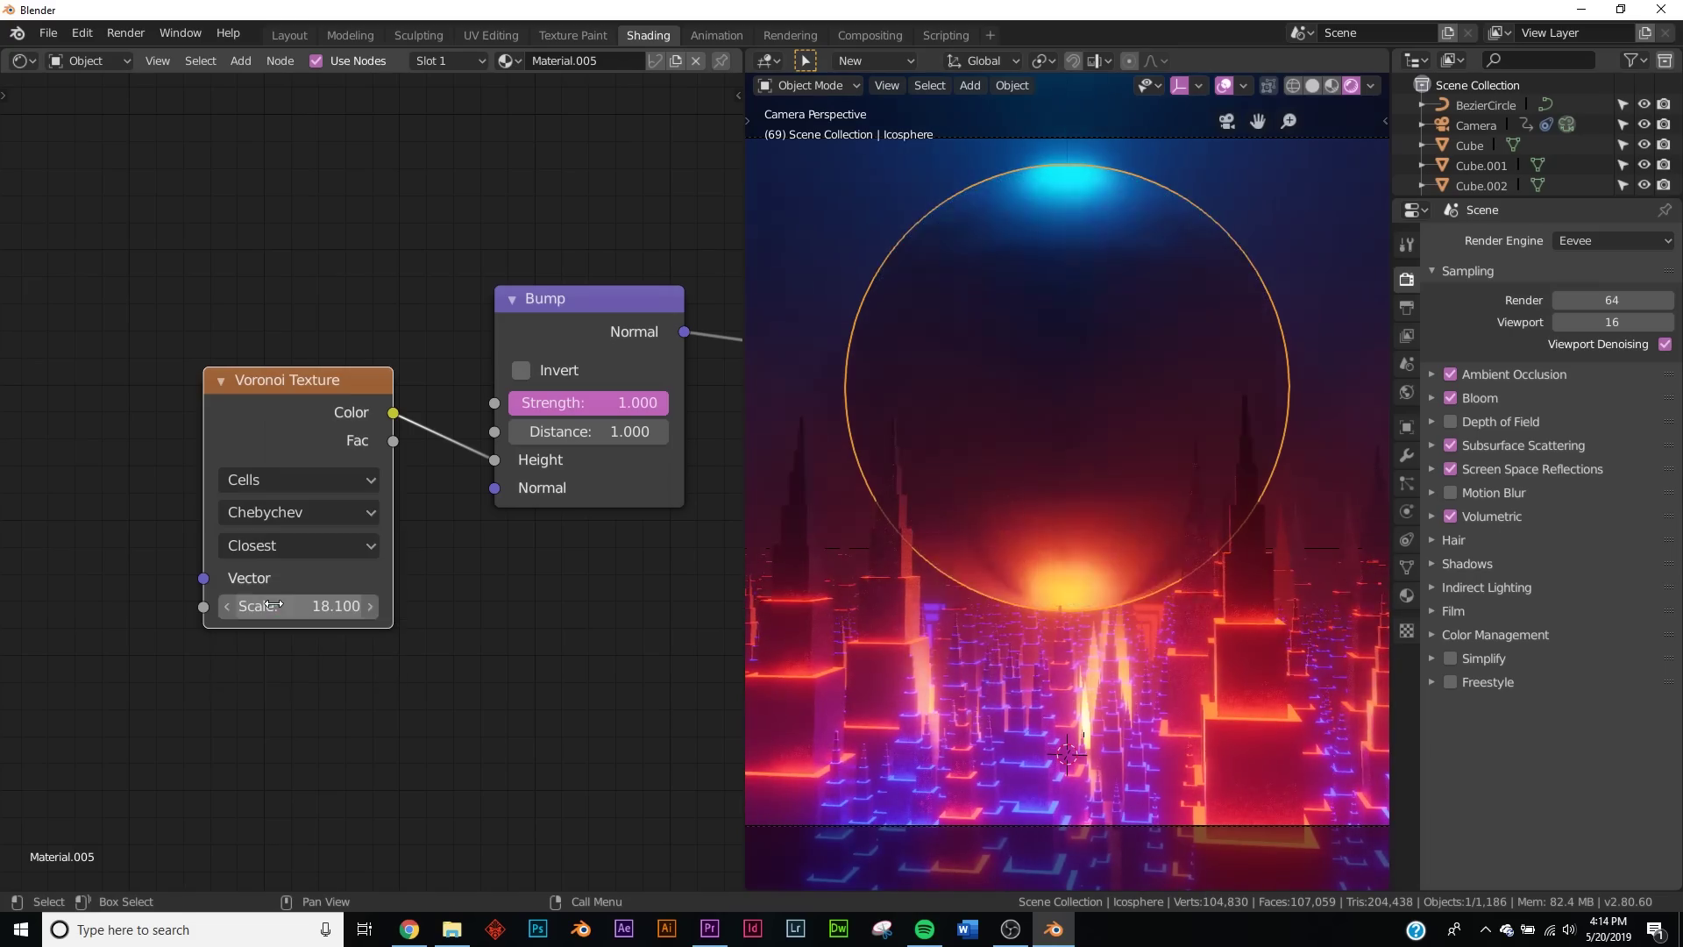
{"action": "scroll", "coordinate": [1102, 488], "scroll_direction": "up", "scroll_amount": 3}
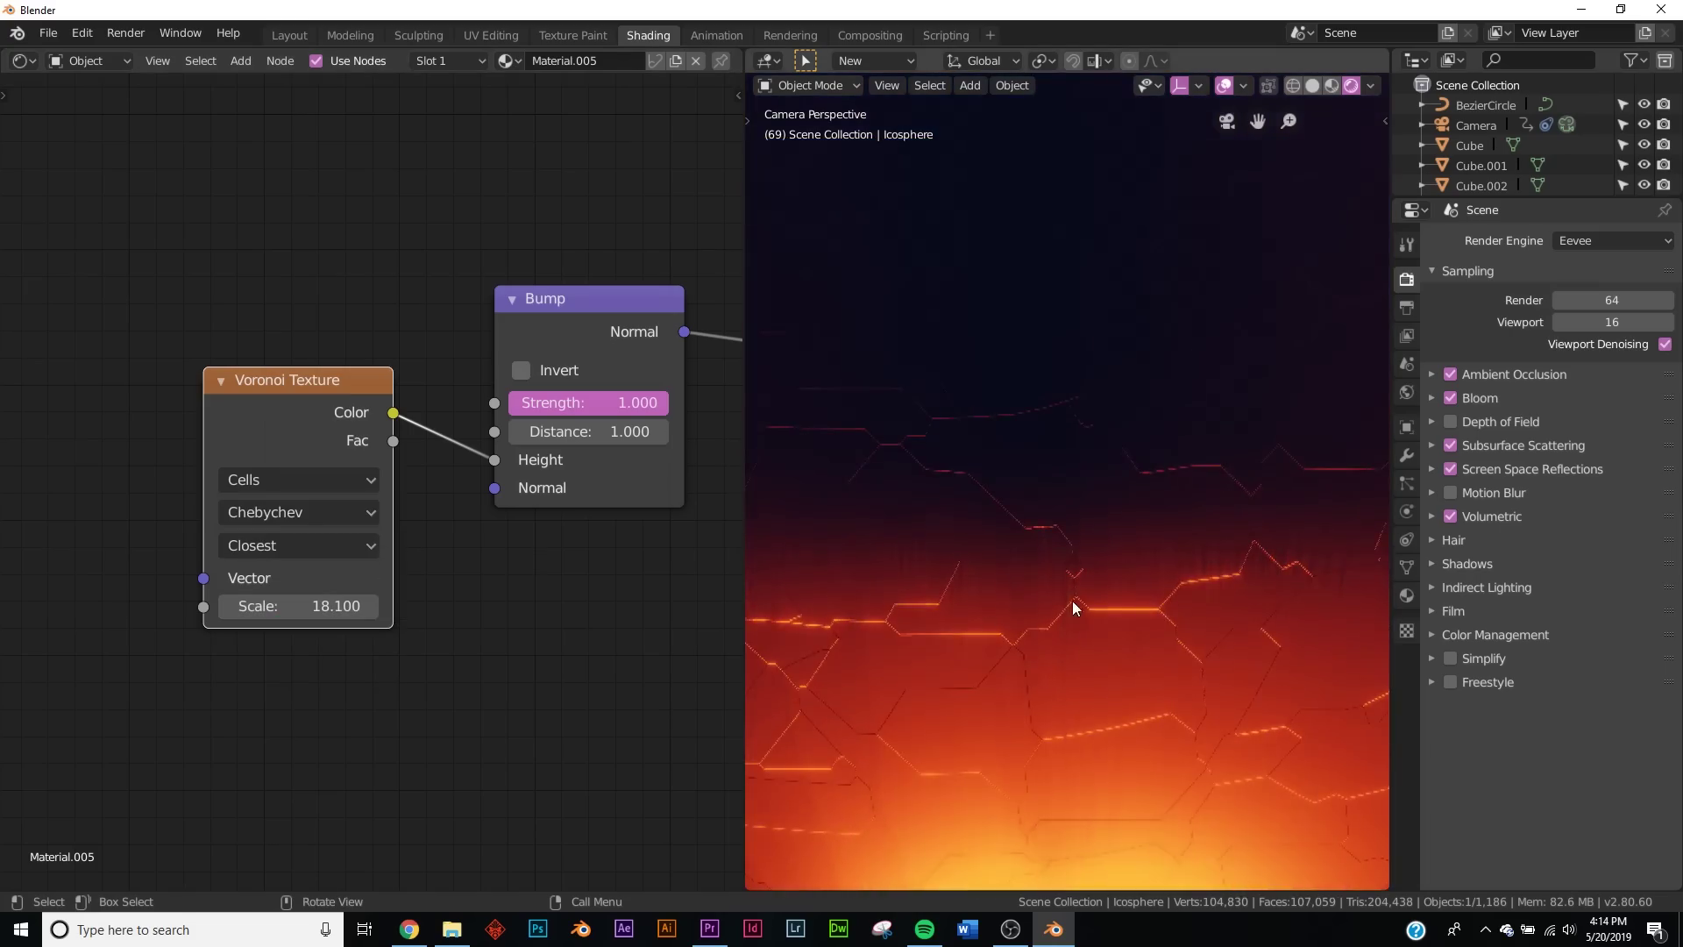
{"action": "scroll", "coordinate": [1076, 598], "scroll_direction": "down", "scroll_amount": 3}
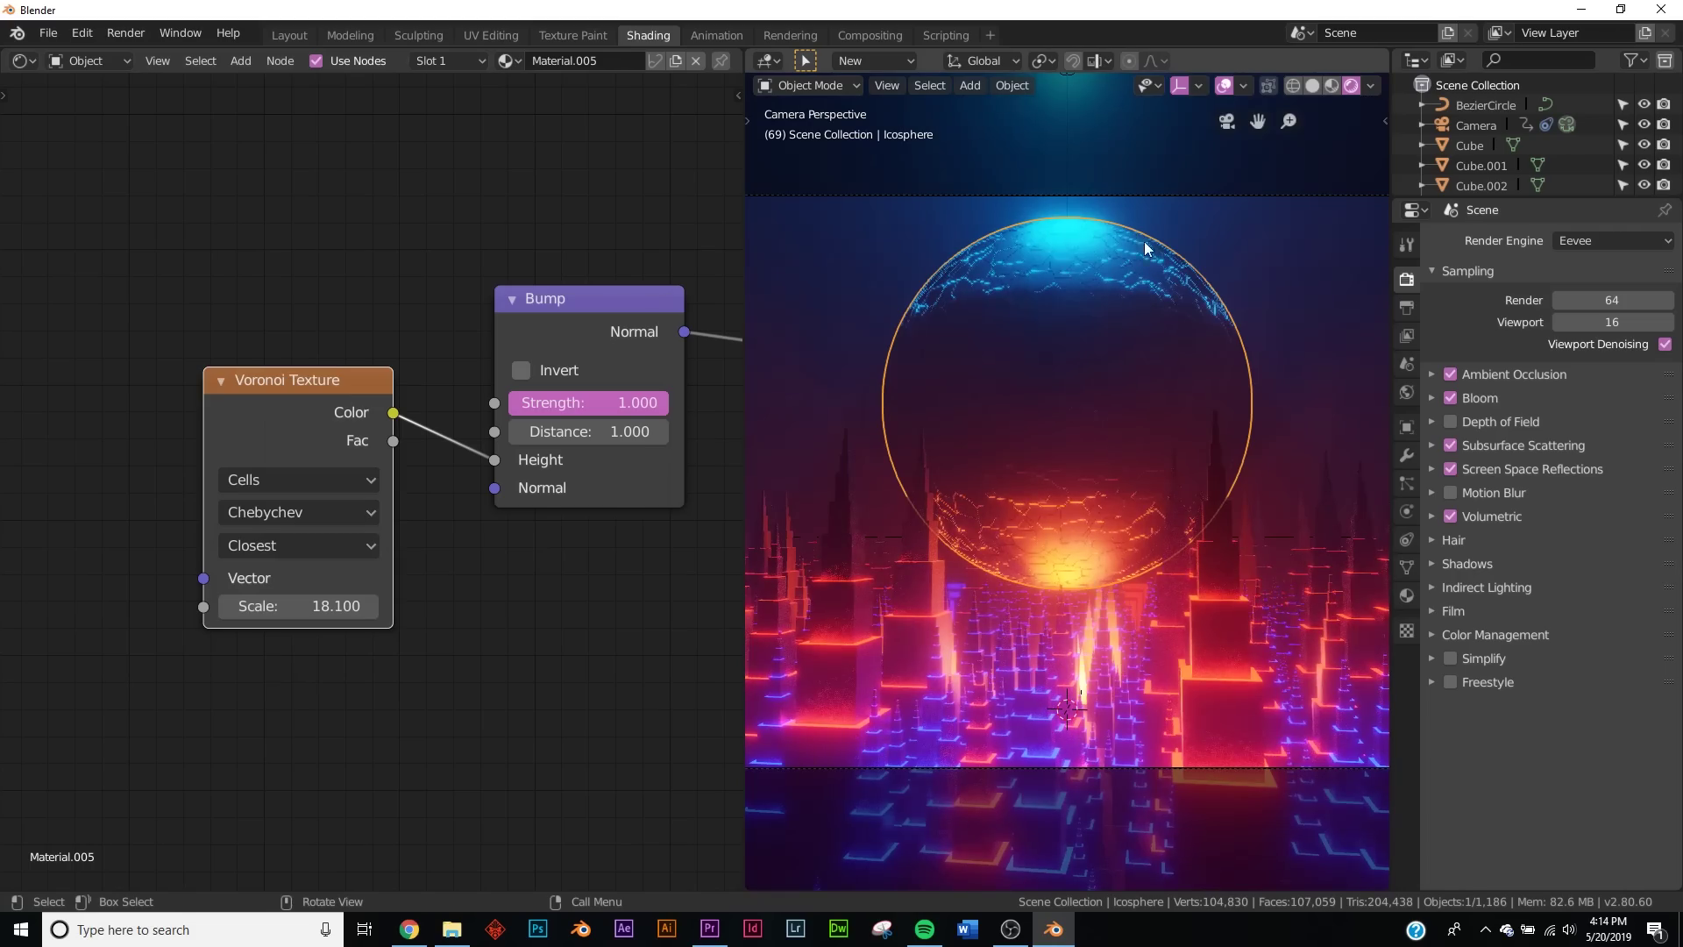
- Inspect the cracked sphere, return to the camera view, and go back to Layout
{"action": "mouse_move", "coordinate": [1108, 288]}
{"action": "middle_mouse_down"}
{"action": "mouse_move", "coordinate": [1098, 328]}
{"action": "mouse_move", "coordinate": [1118, 317]}
{"action": "middle_mouse_up"}
{"action": "scroll", "coordinate": [1130, 381], "scroll_direction": "up", "scroll_amount": 3}
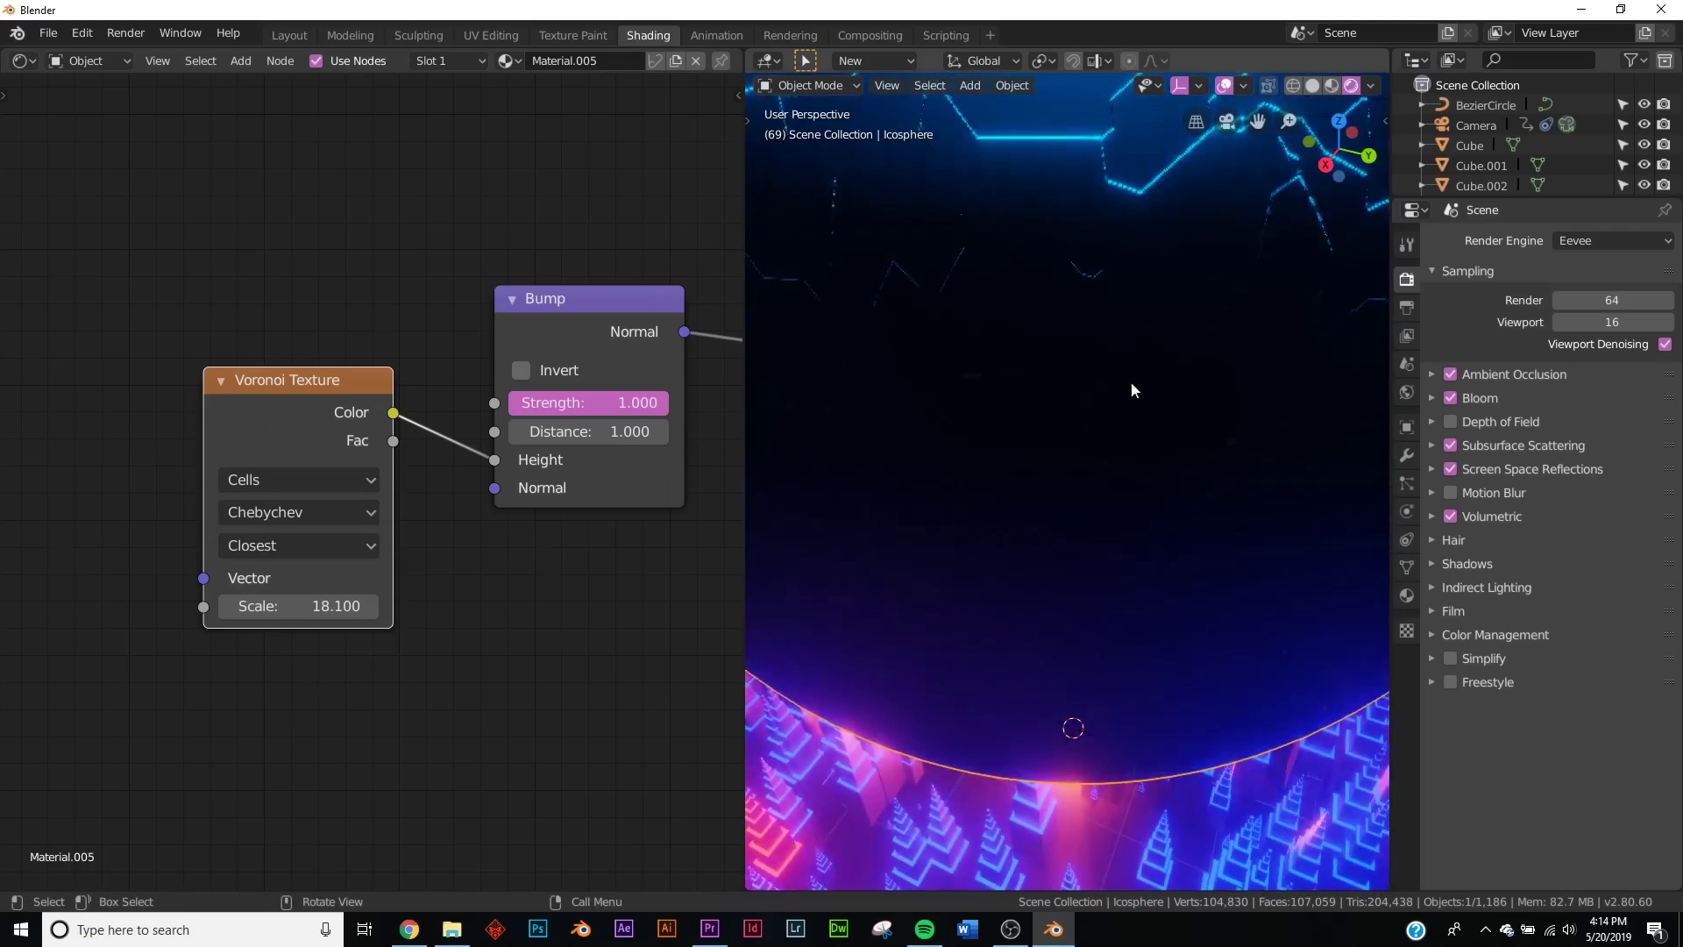
{"action": "scroll", "coordinate": [1133, 386], "scroll_direction": "down", "scroll_amount": 4}
{"action": "key", "text": "KP_0"}
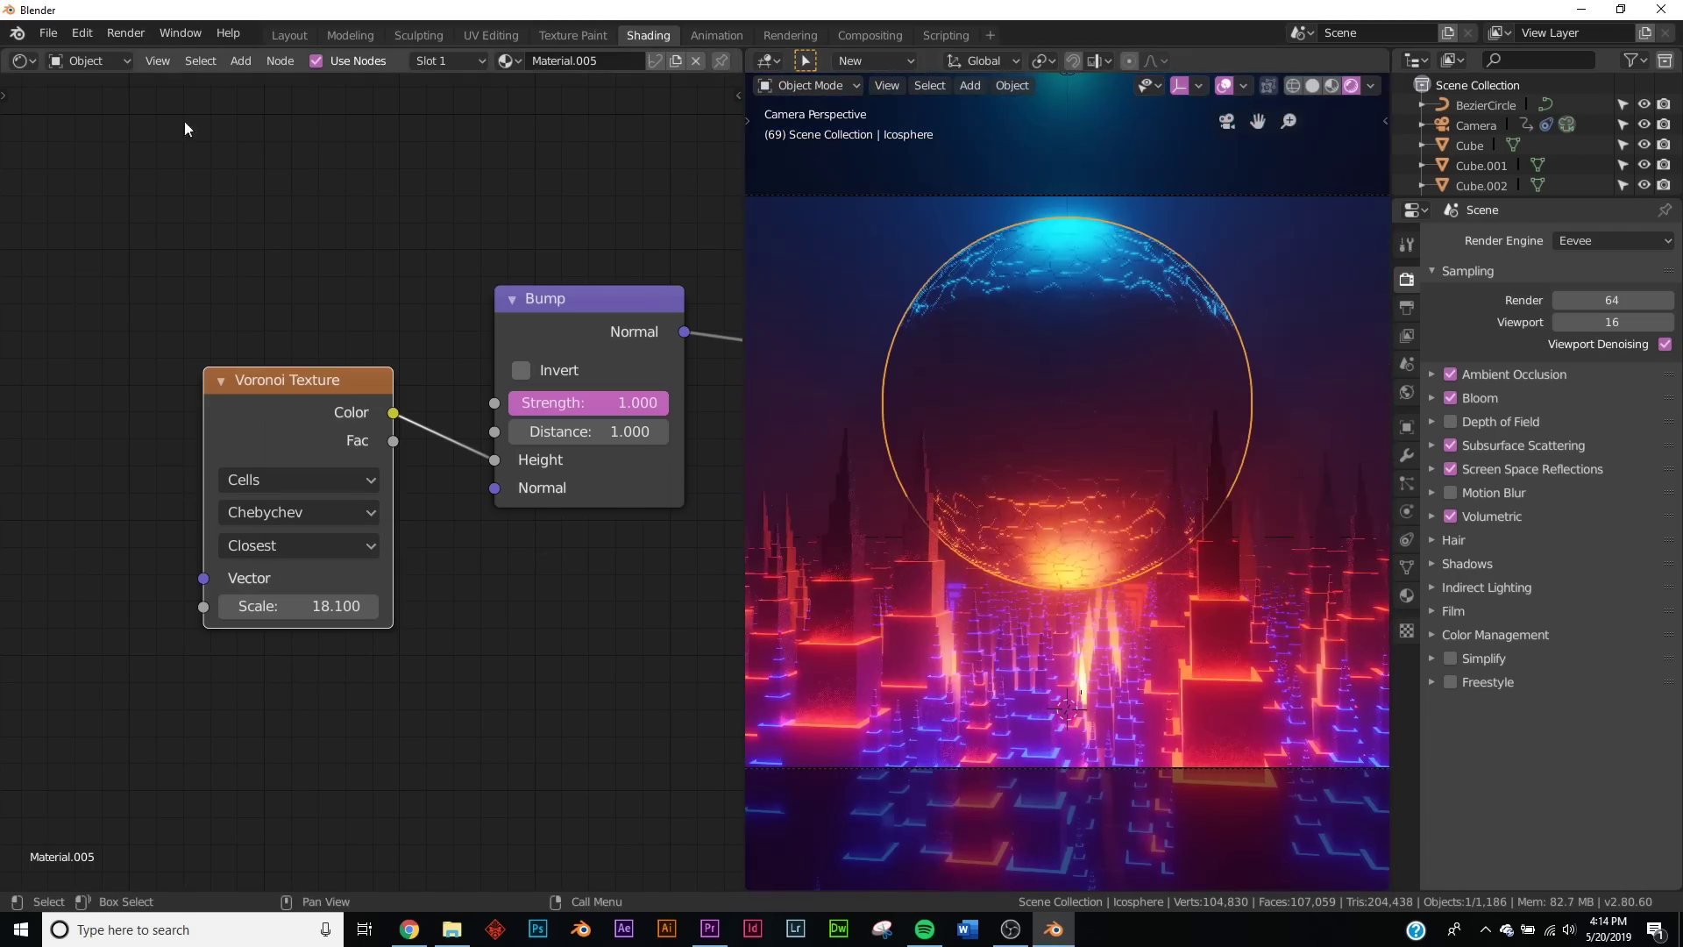
{"action": "left_click", "coordinate": [290, 35]}
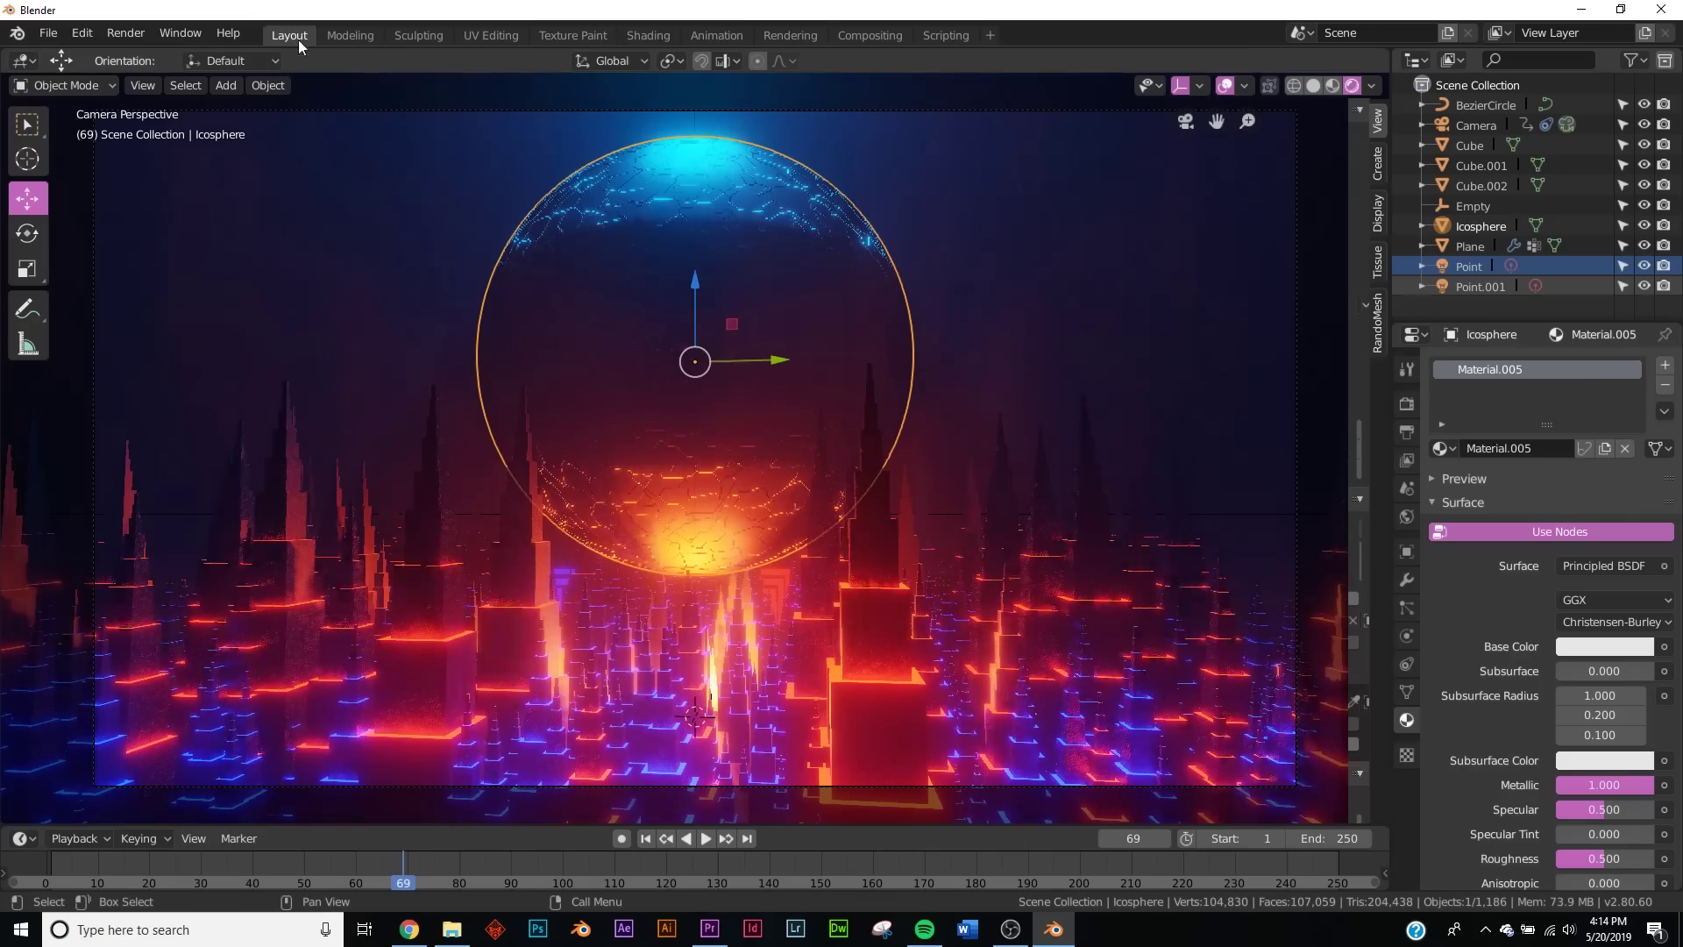
- Play the finished camera animation, stop it, and rewind to frame 1
{"action": "left_click", "coordinate": [695, 838]}
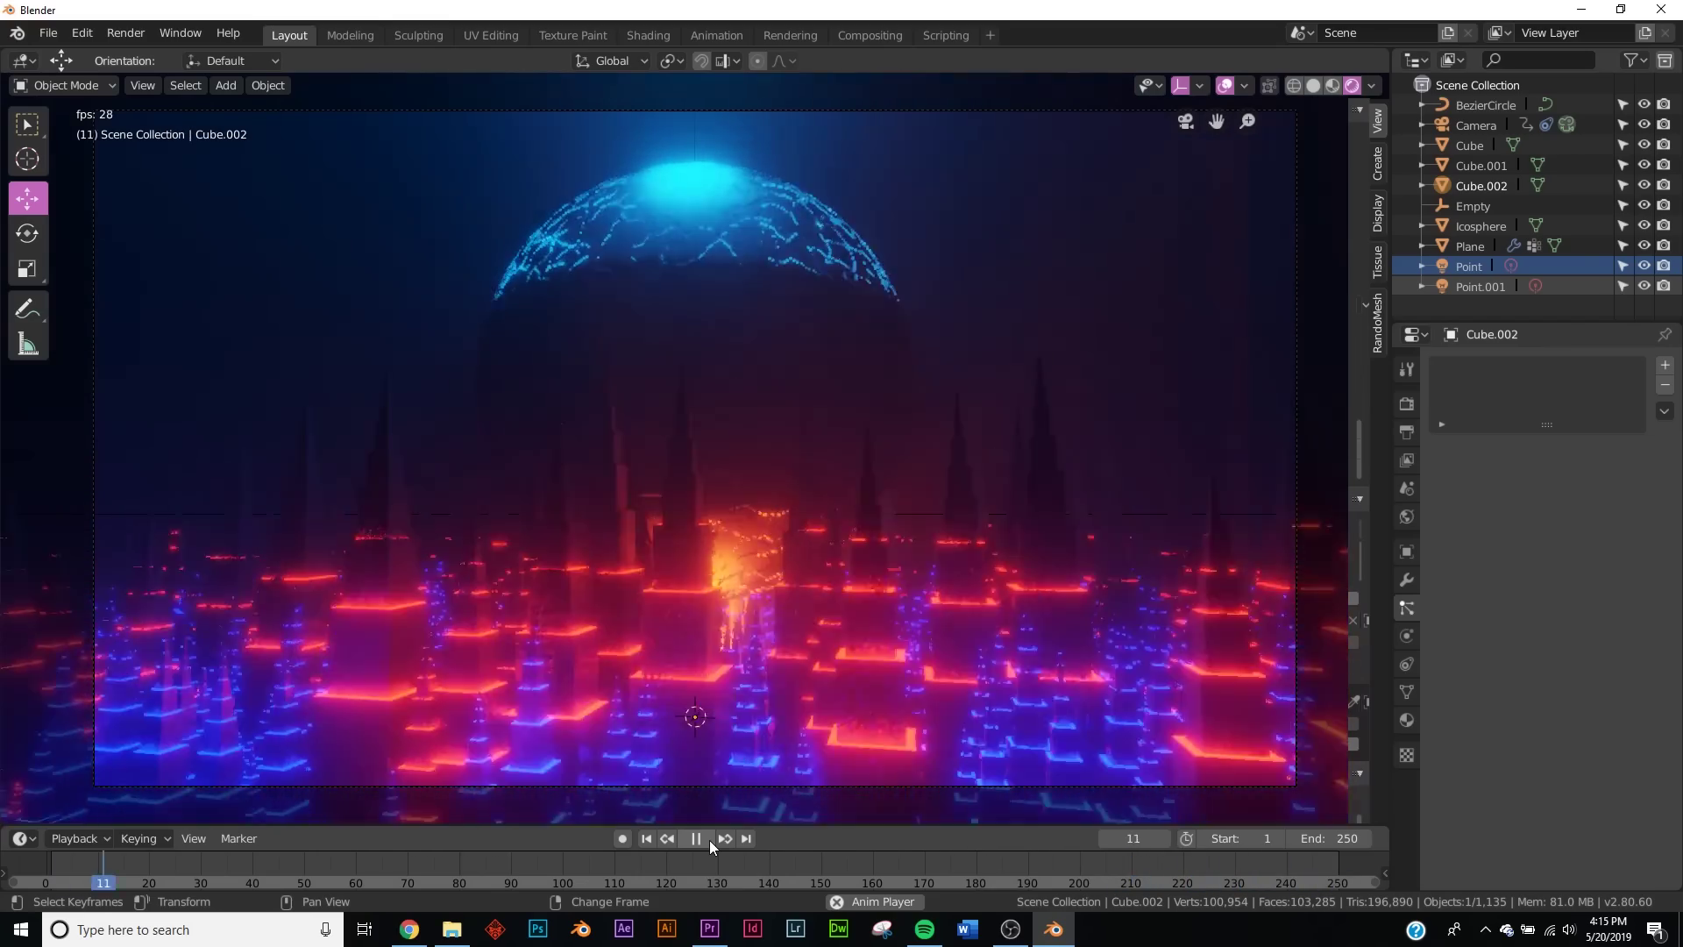
{"action": "left_click", "coordinate": [707, 839]}
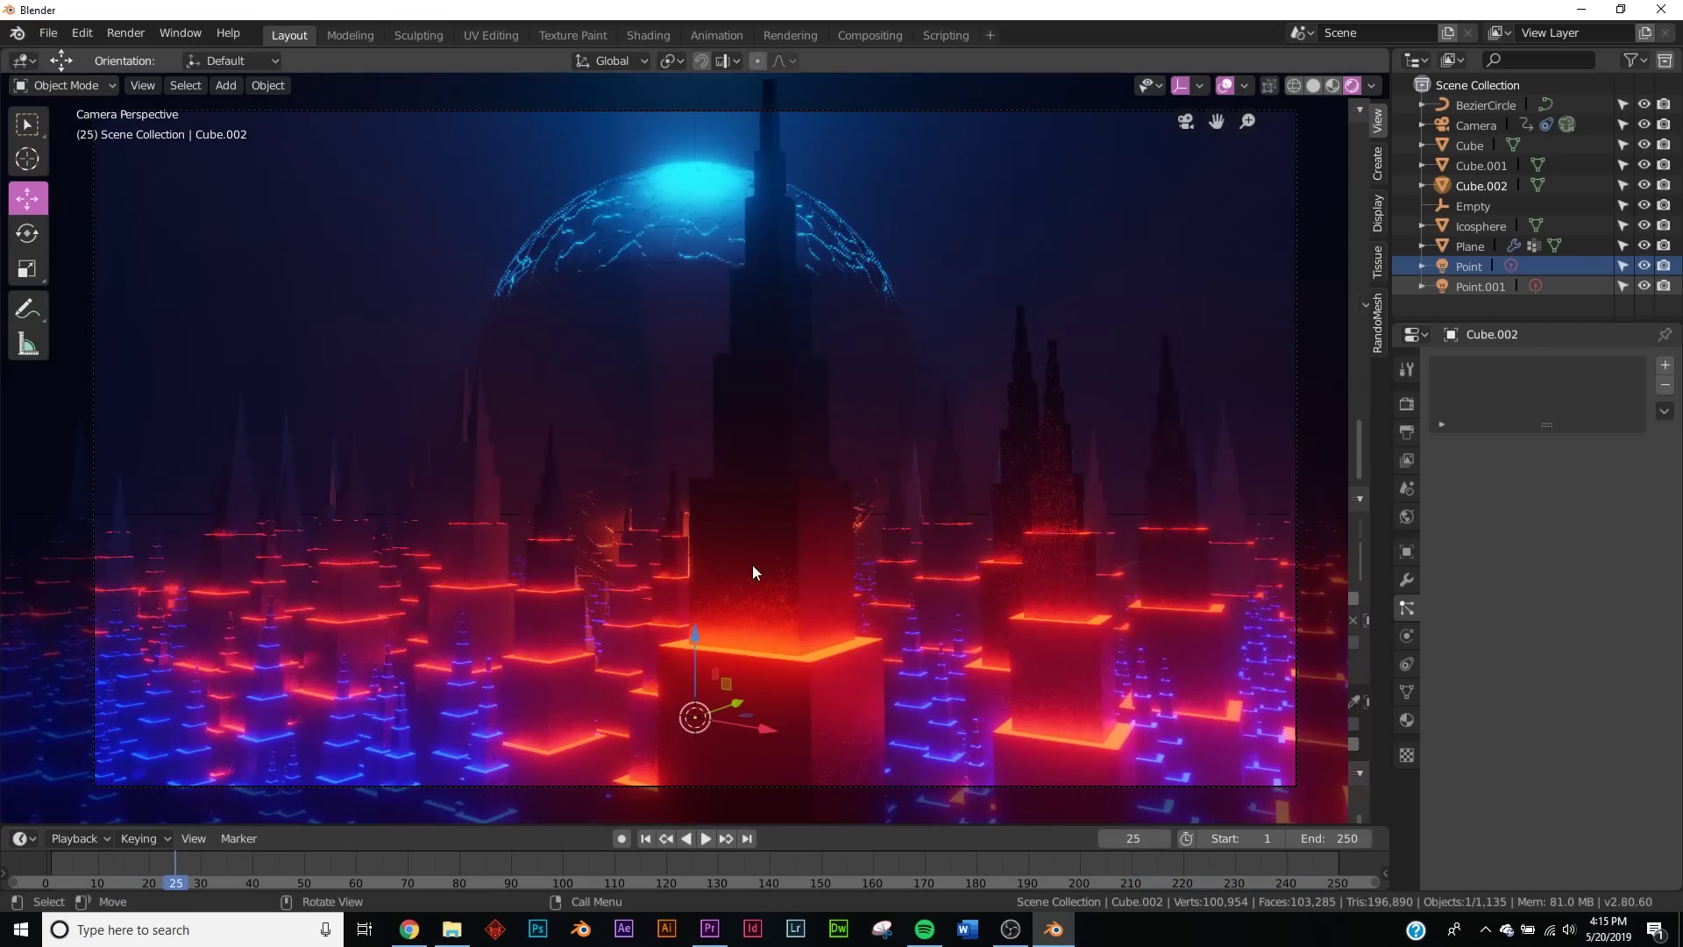
{"action": "left_click", "coordinate": [648, 840]}
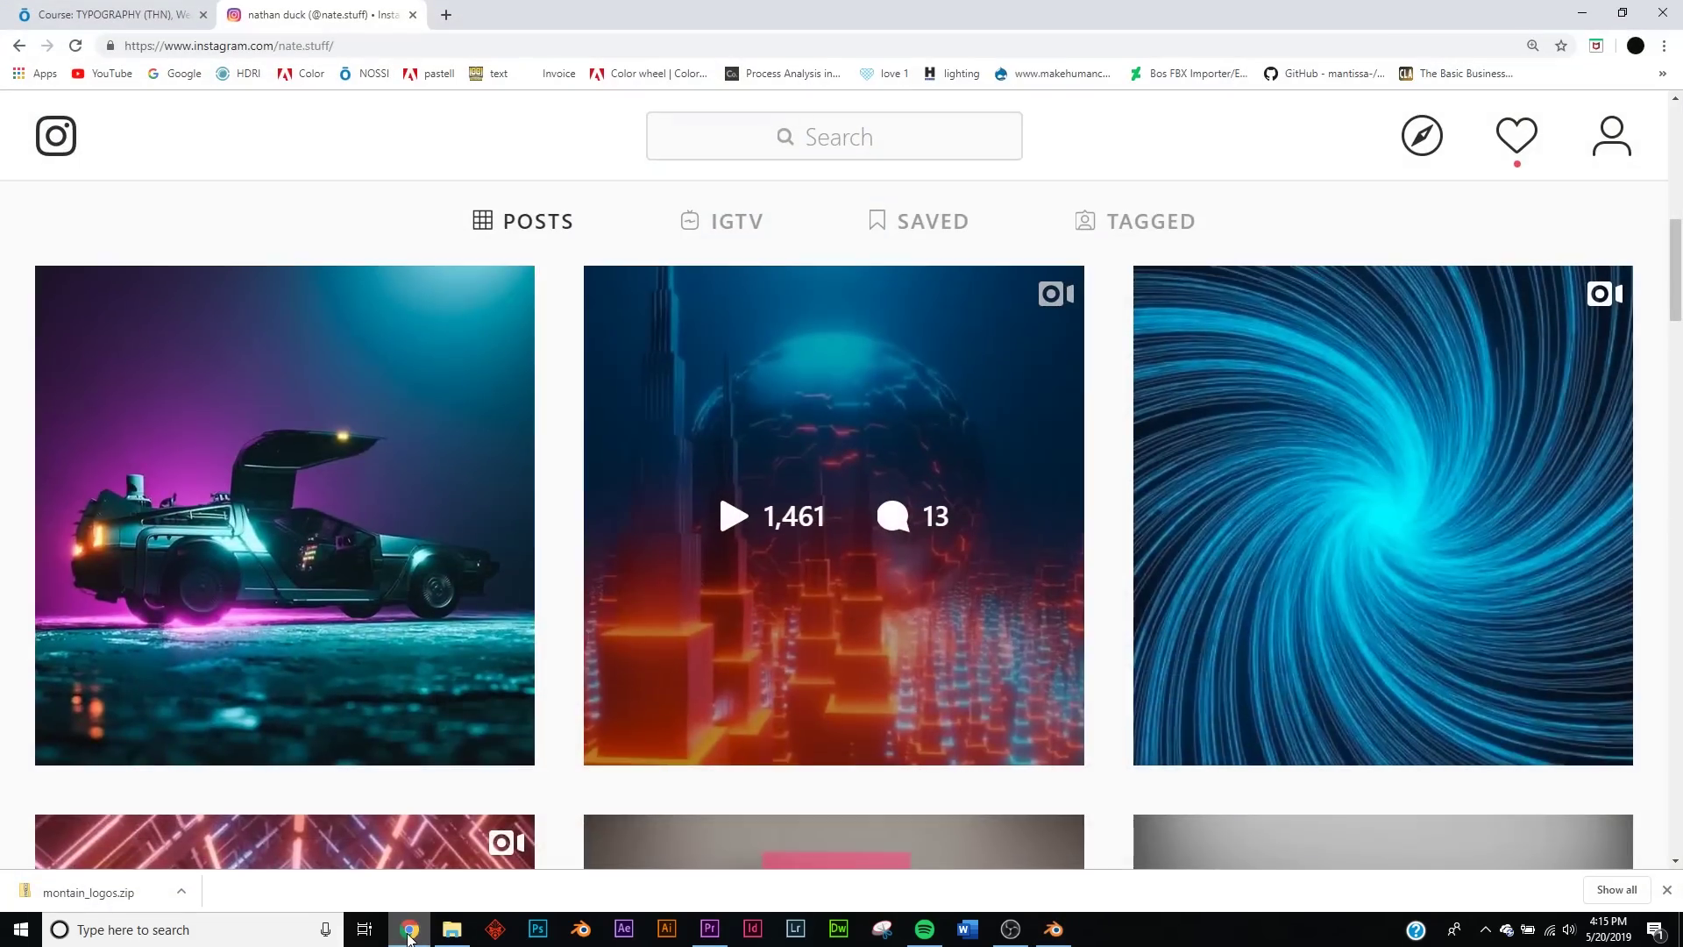
{"action": "scroll", "coordinate": [866, 524], "scroll_direction": "up", "scroll_amount": 3}
{"action": "scroll", "coordinate": [868, 538], "scroll_direction": "down", "scroll_amount": 3}
{"action": "scroll", "coordinate": [1139, 582], "scroll_direction": "up", "scroll_amount": 5}
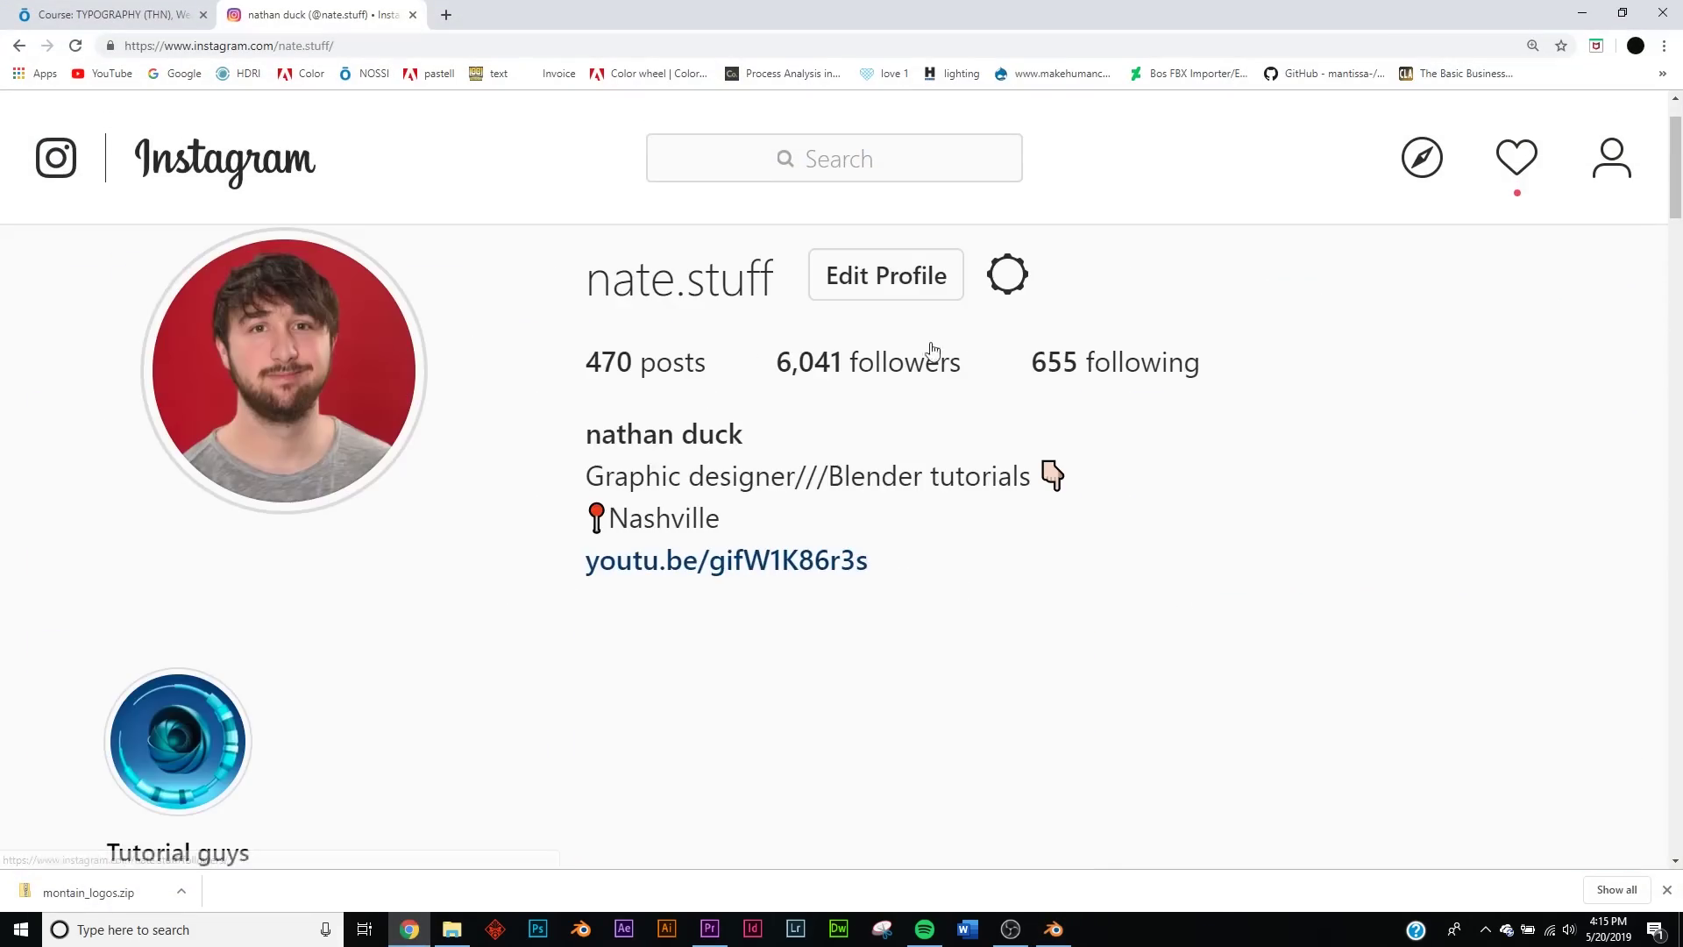